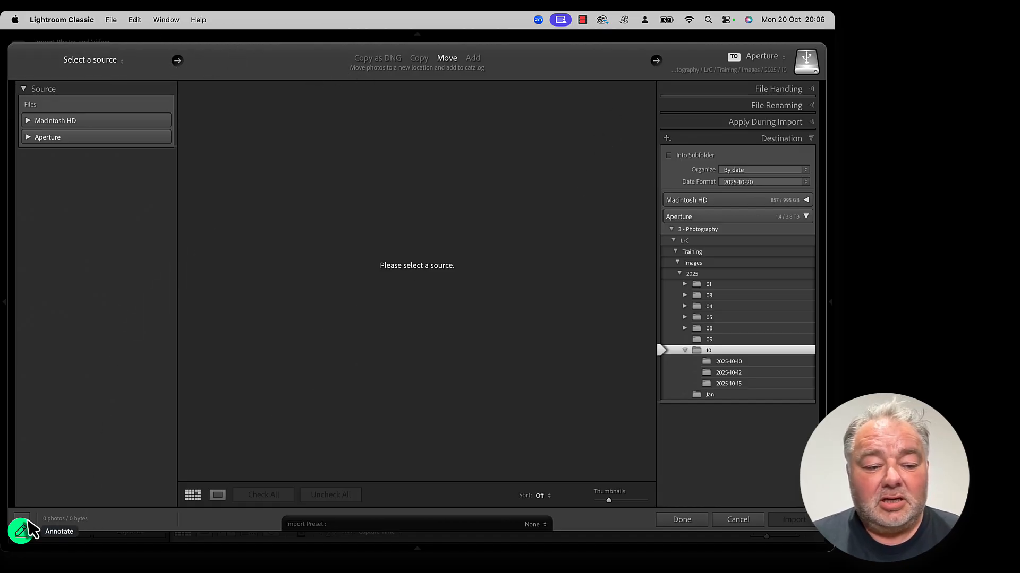
# Step: Switch the import dialog between its compact and expanded views, ending expanded
pyautogui.click(22, 520)
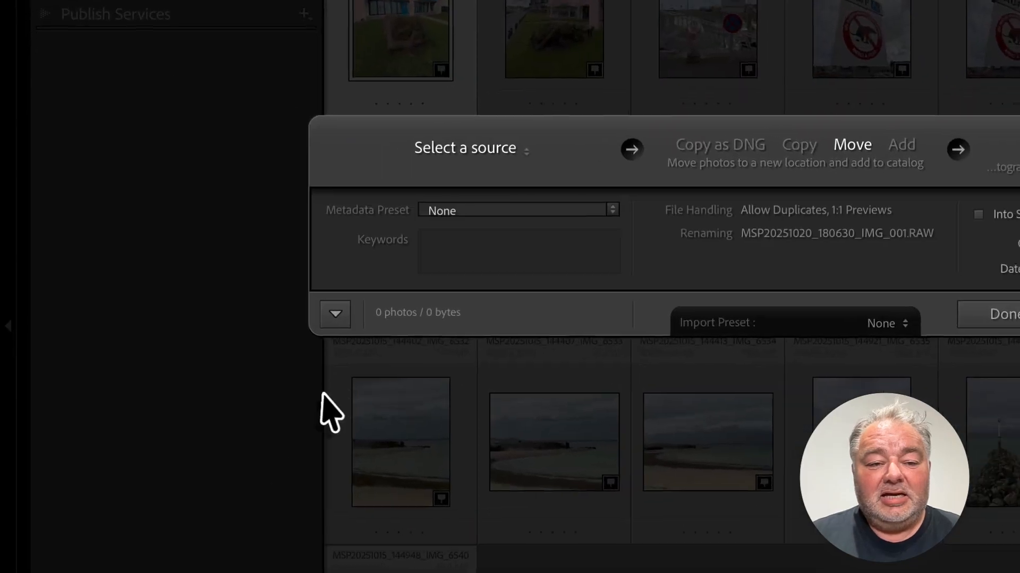
pyautogui.click(345, 317)
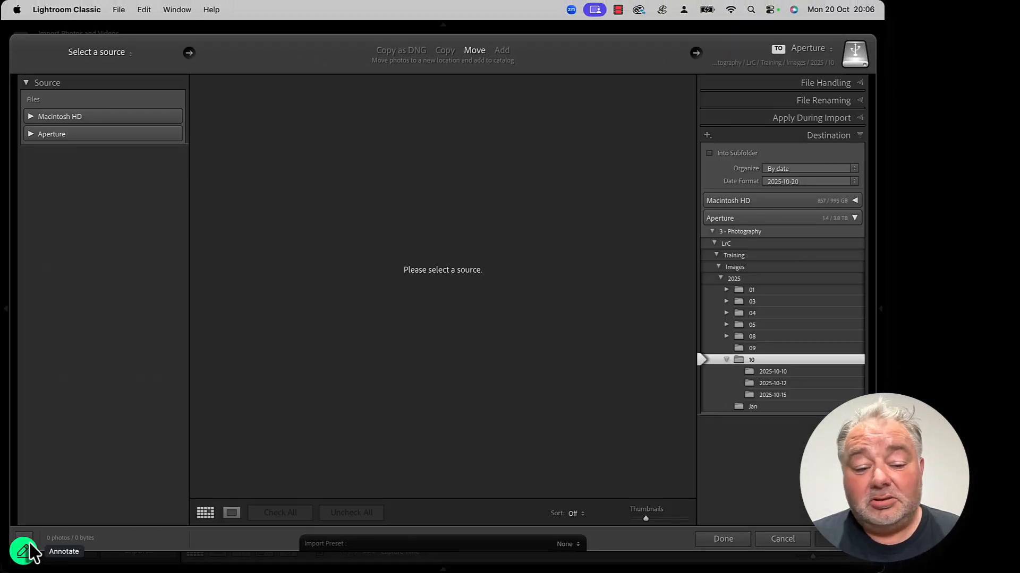
pyautogui.click(33, 548)
pyautogui.click(25, 538)
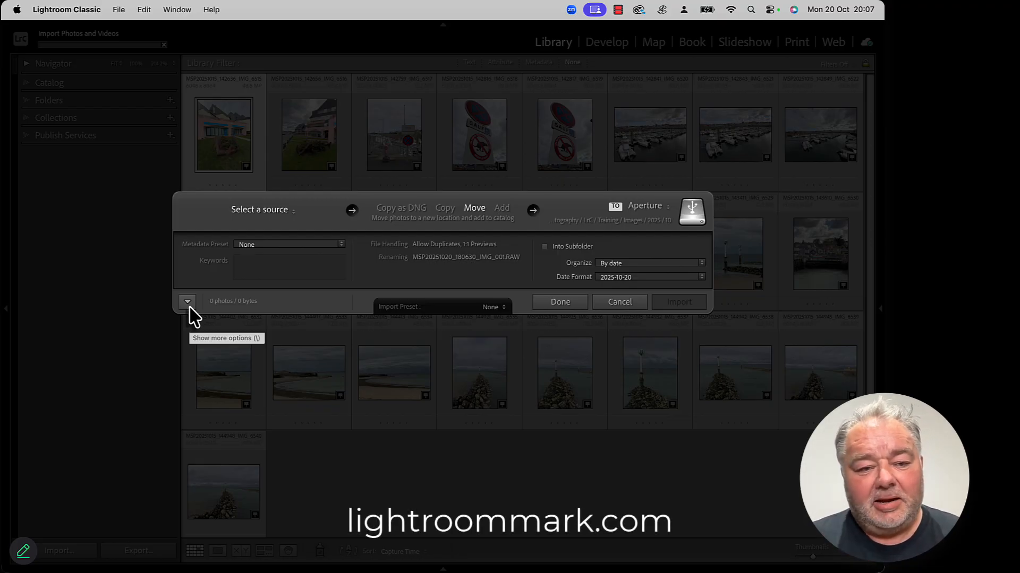
pyautogui.click(187, 301)
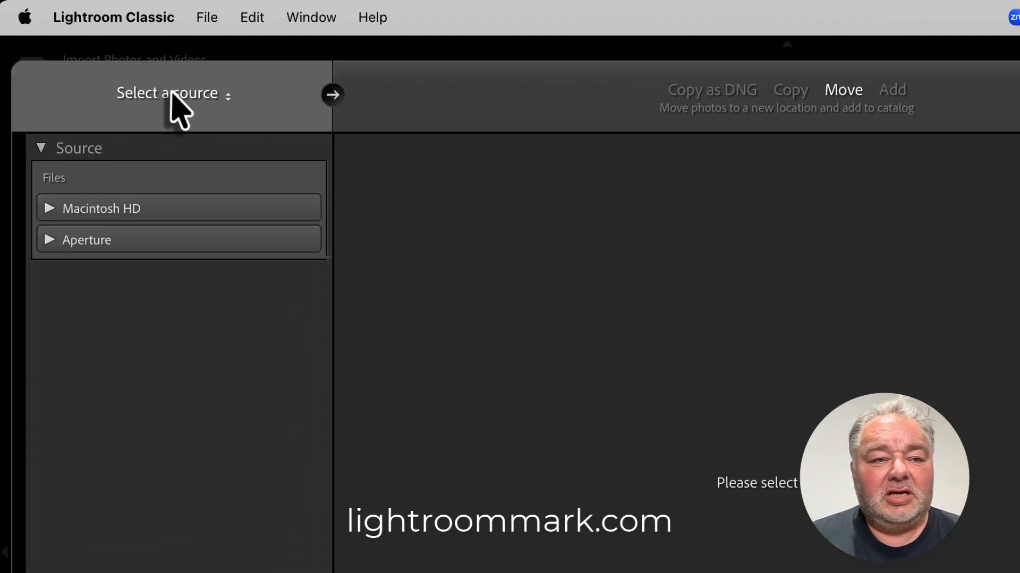
# Step: Set the import source to the To Import folder under Aperture > 3 - Photography > LrC > Training
pyautogui.click(173, 95)
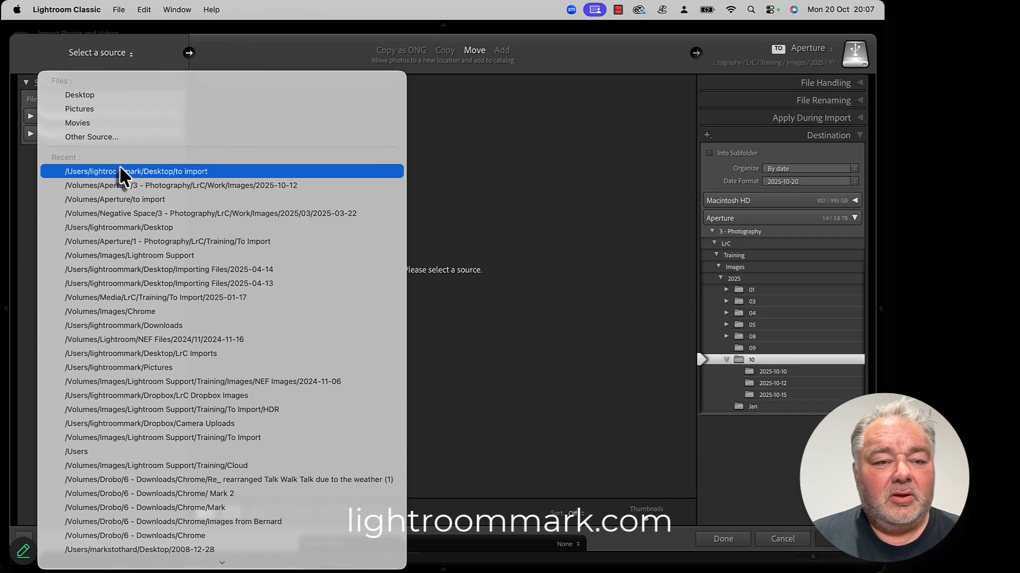
pyautogui.click(121, 172)
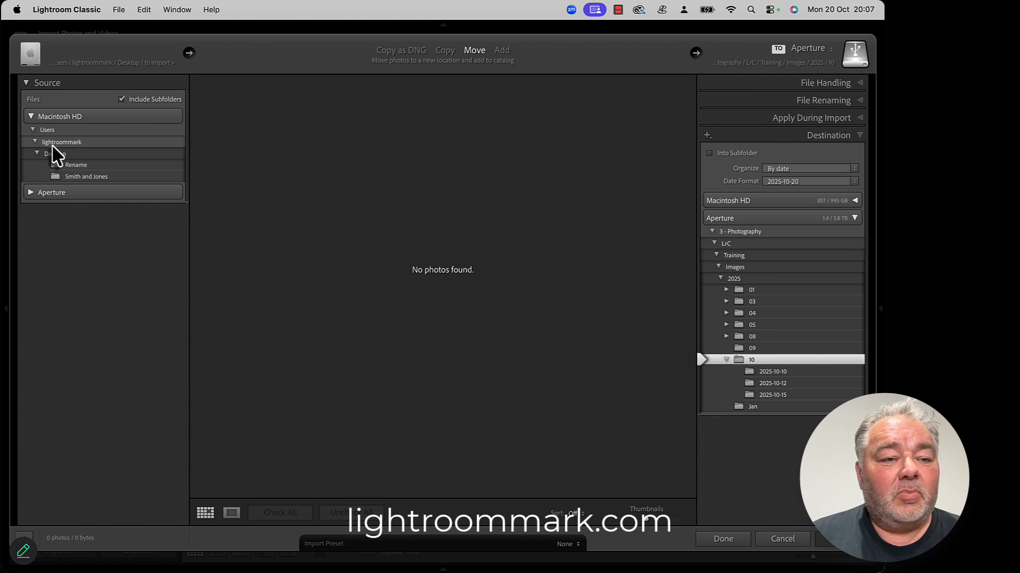
pyautogui.click(85, 60)
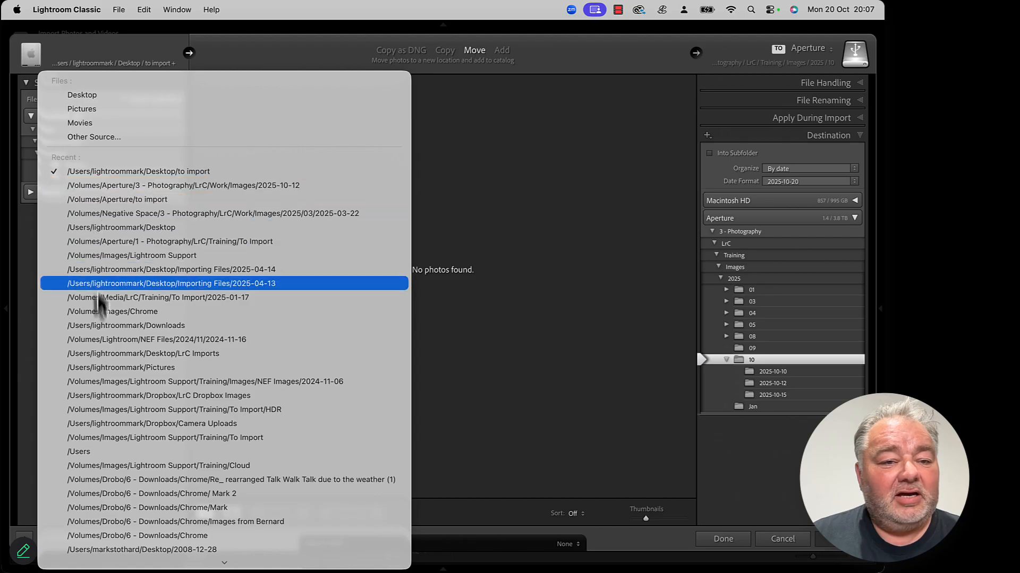
pyautogui.click(105, 200)
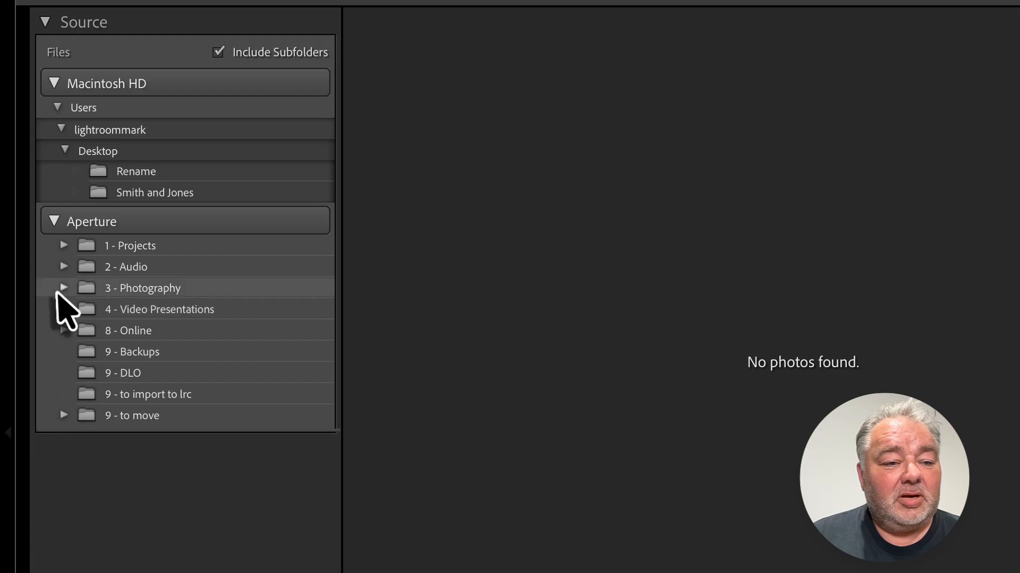
pyautogui.click(63, 289)
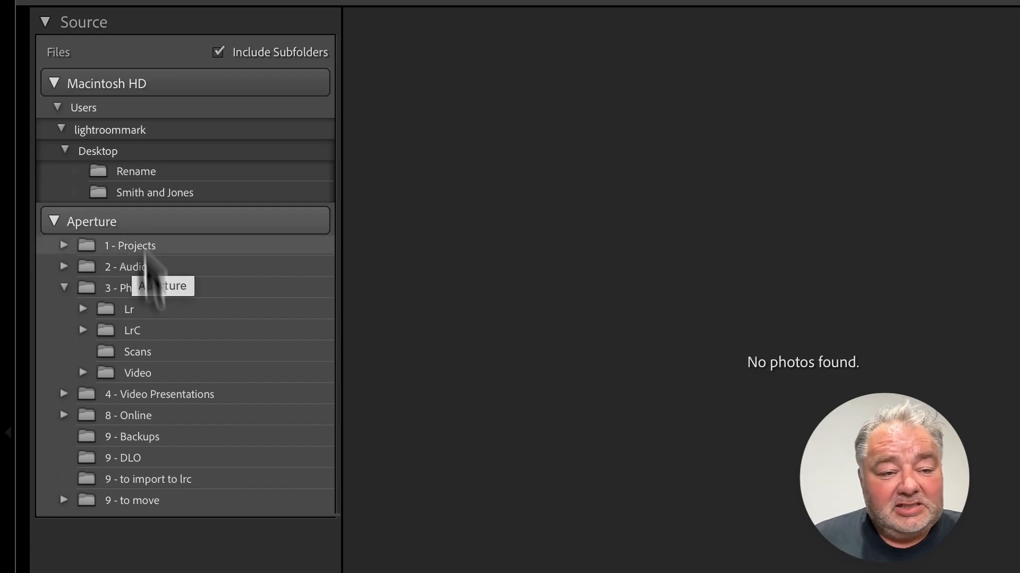
pyautogui.click(83, 331)
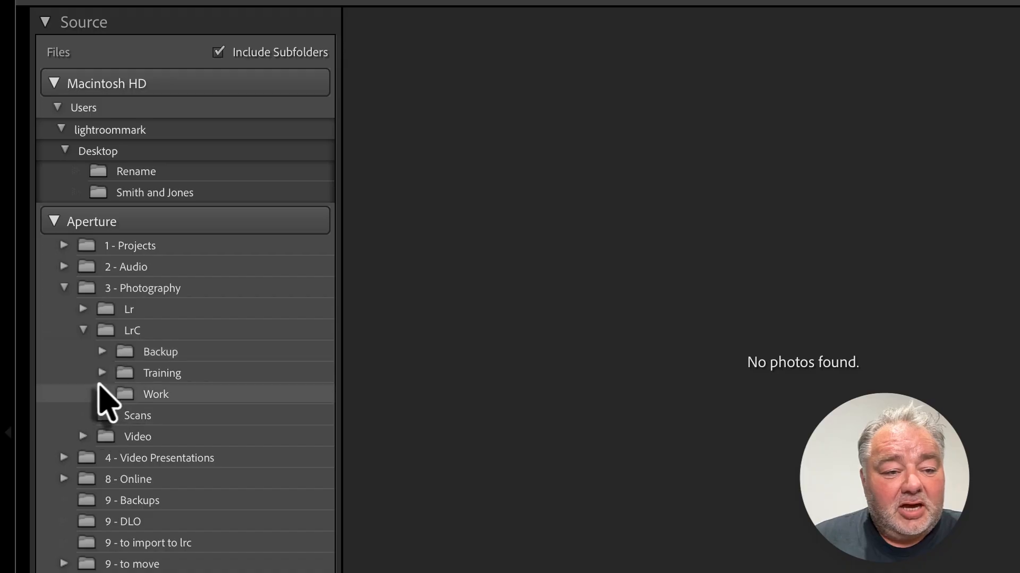
pyautogui.click(102, 373)
pyautogui.click(169, 480)
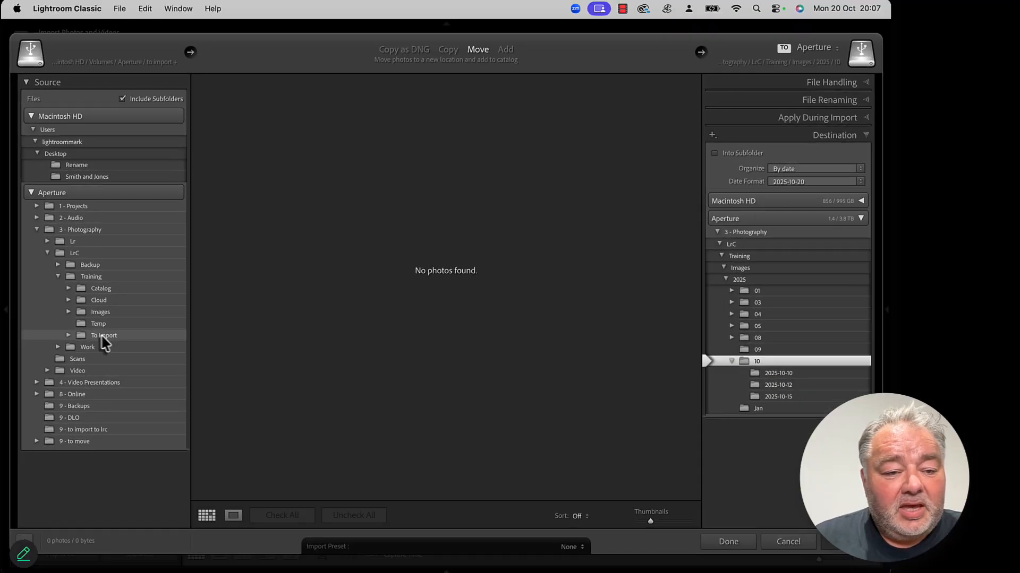
# Step: Scroll through the source photo thumbnails to review what will be imported
pyautogui.scroll(-2, 462, 271)
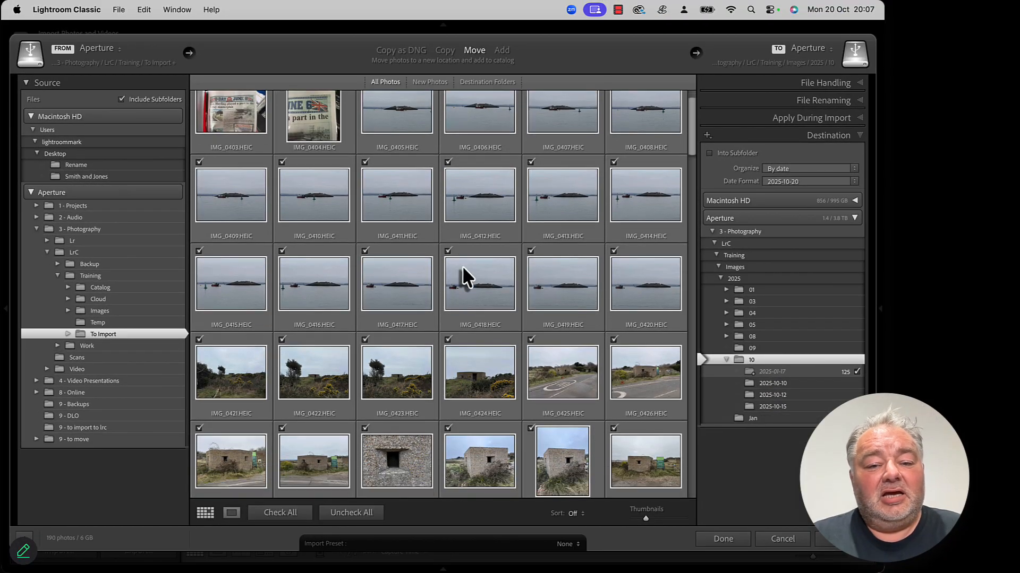
pyautogui.scroll(-5, 463, 268)
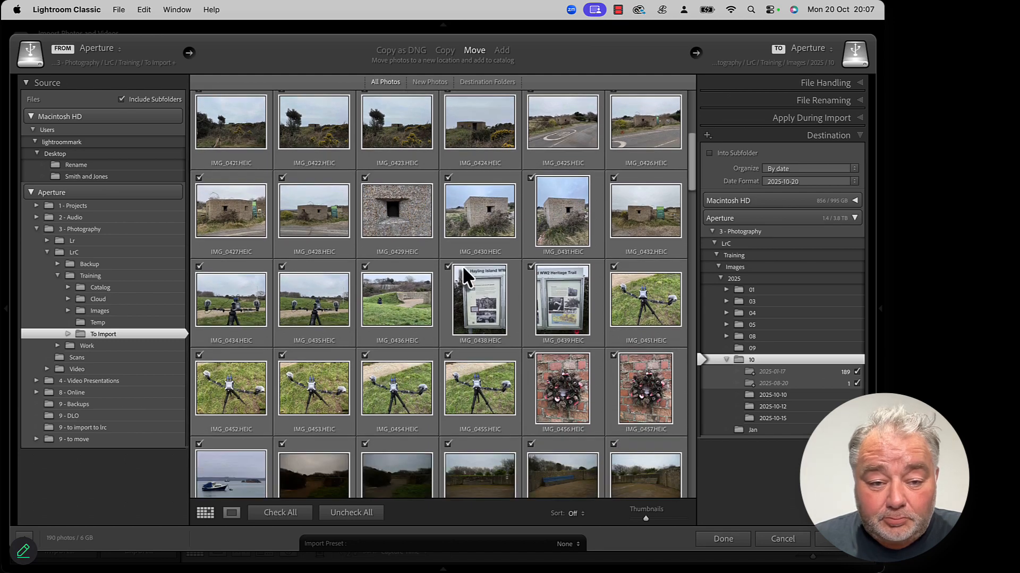
pyautogui.scroll(-4, 463, 269)
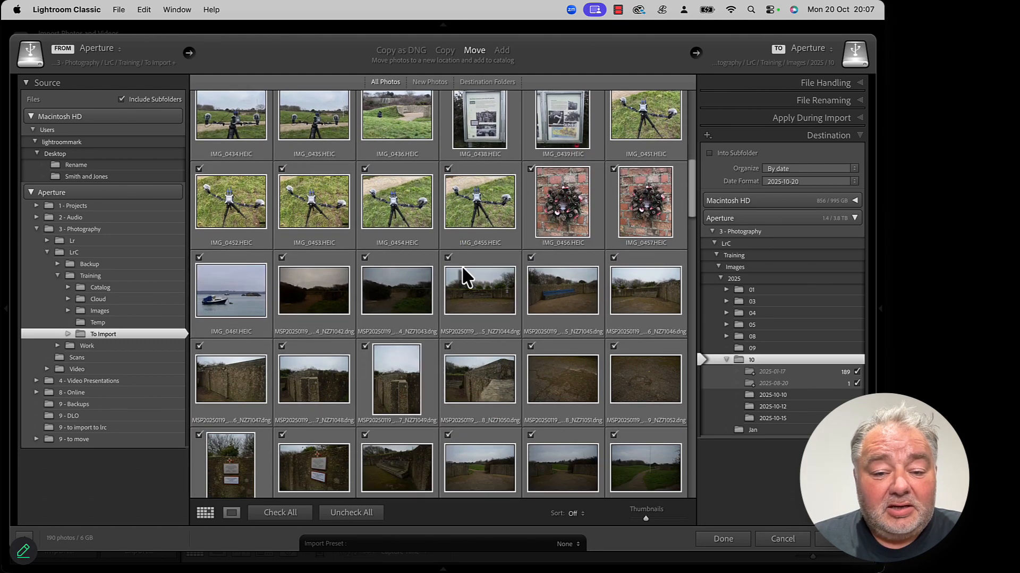
pyautogui.scroll(-4, 461, 266)
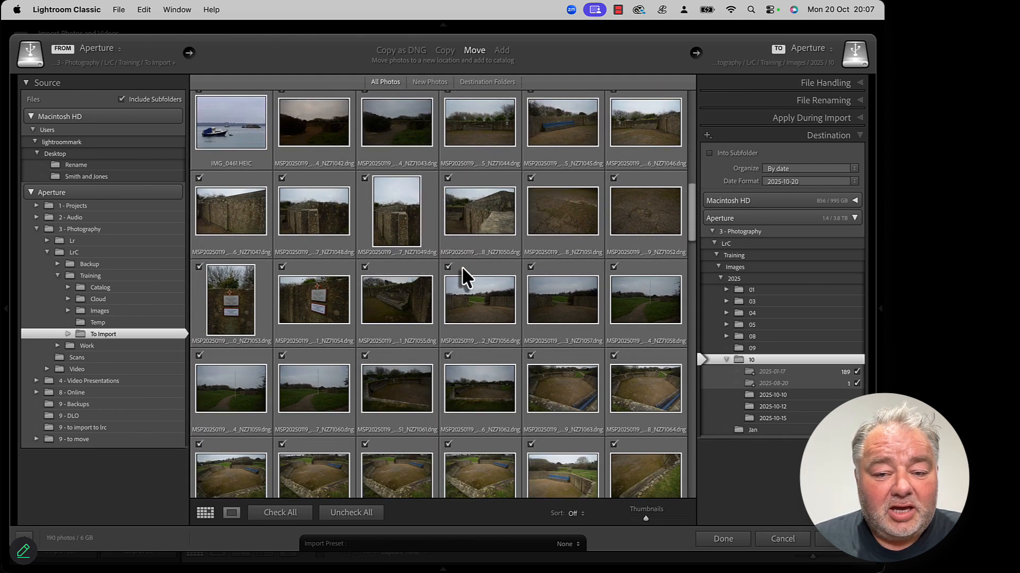
pyautogui.scroll(-2, 461, 266)
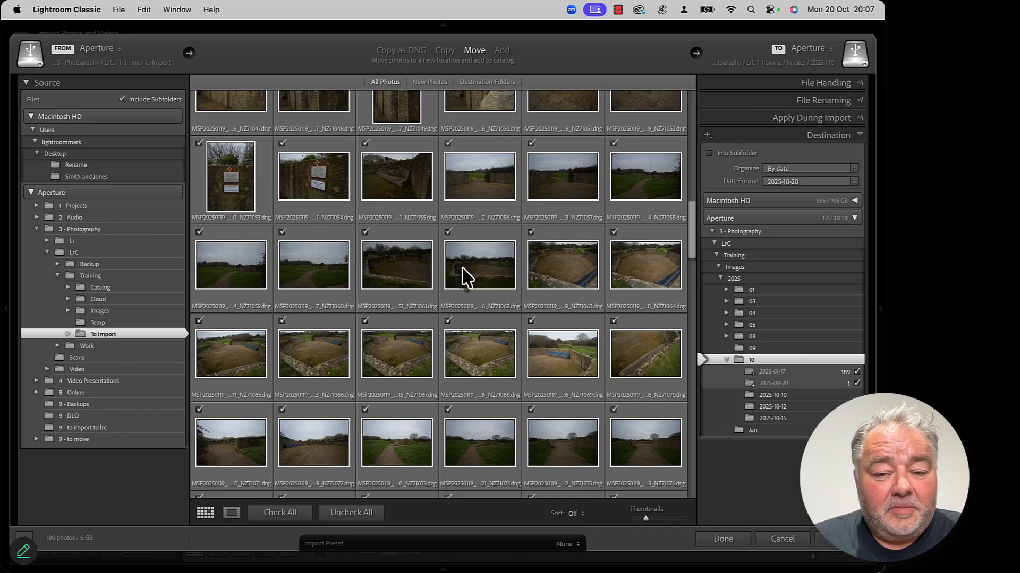
pyautogui.scroll(-4, 460, 266)
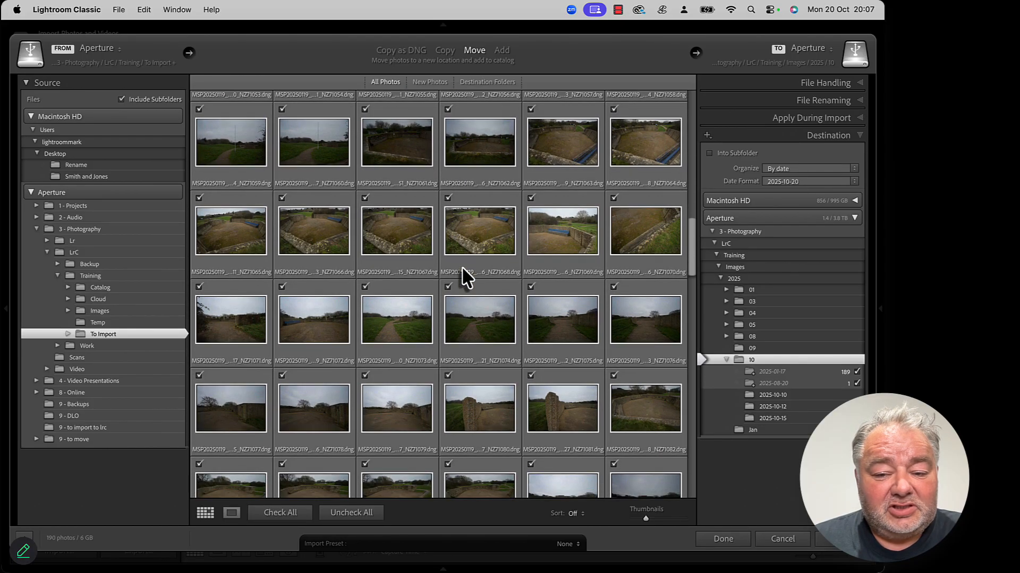
pyautogui.scroll(-2, 461, 267)
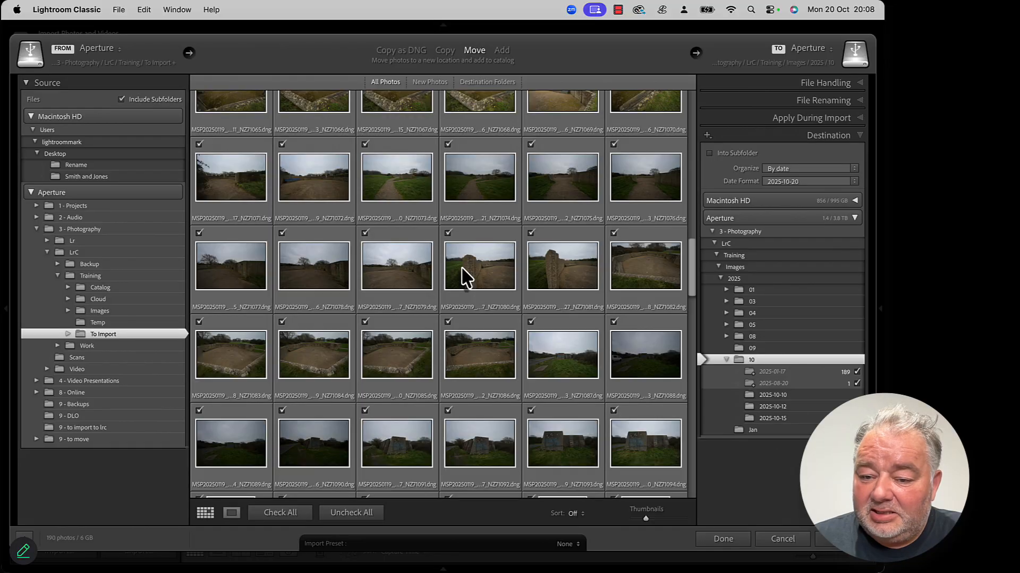
pyautogui.scroll(-2, 461, 268)
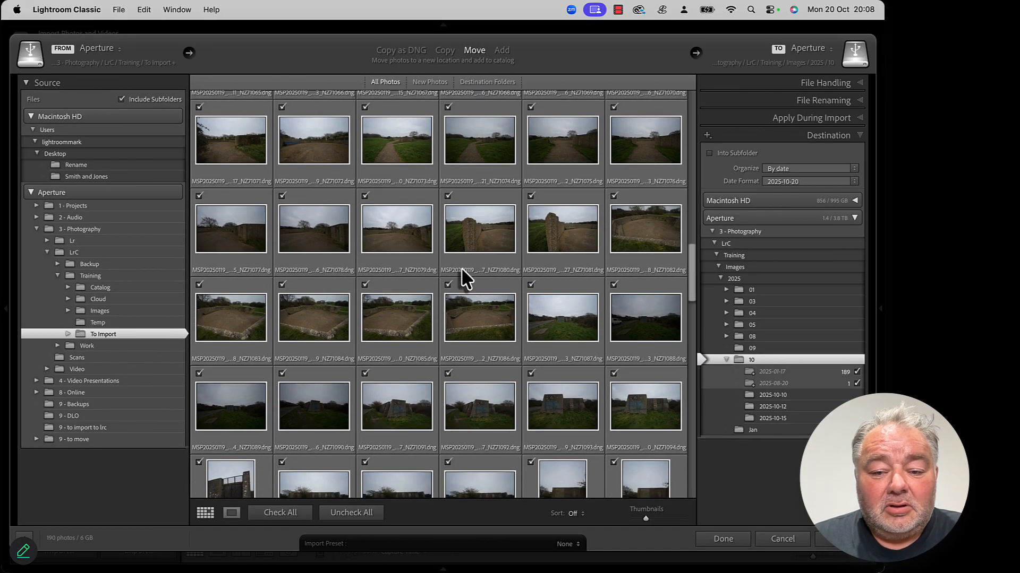
pyautogui.scroll(3, 460, 268)
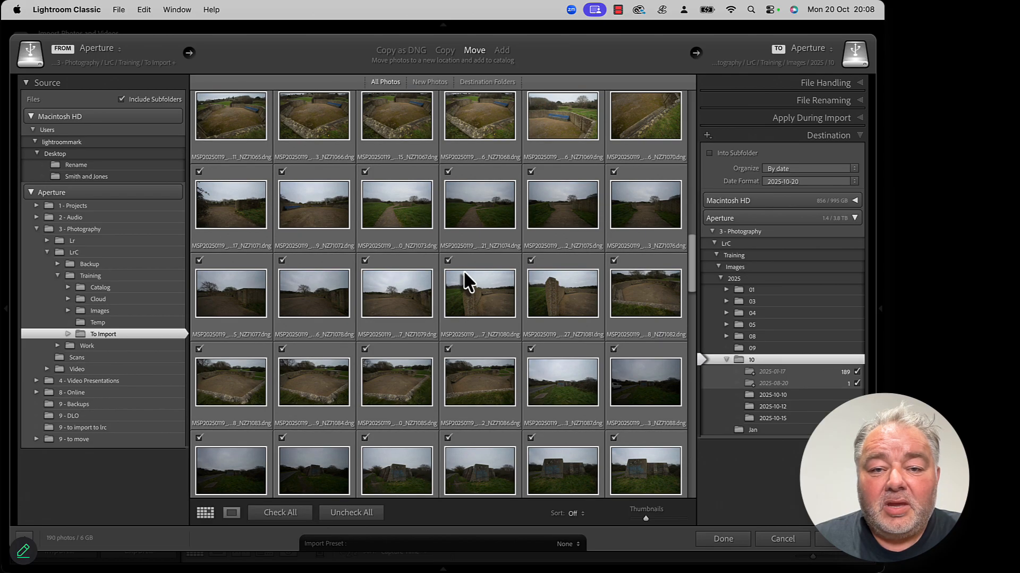
pyautogui.scroll(10, 461, 270)
pyautogui.scroll(12, 462, 269)
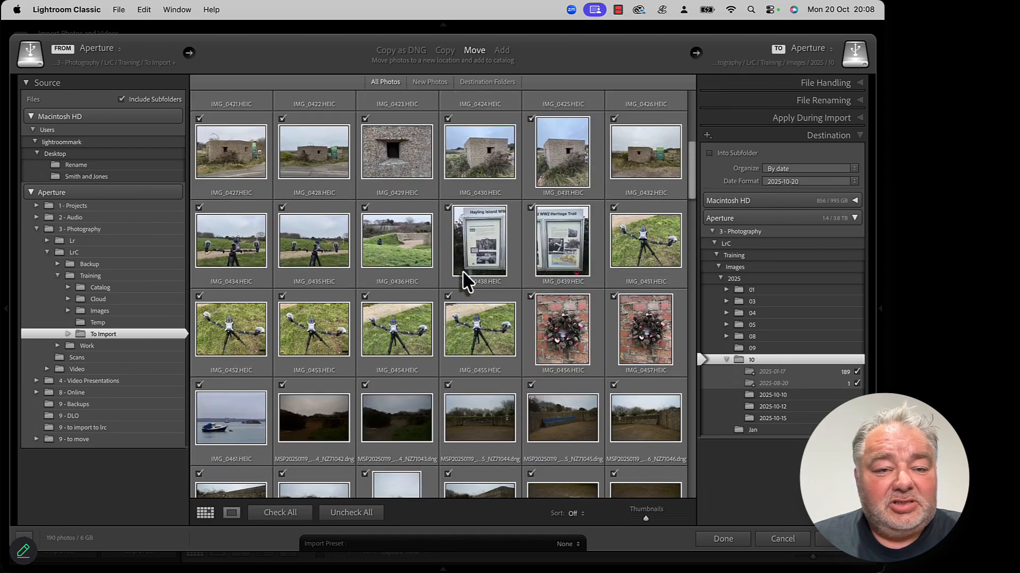
pyautogui.scroll(-4, 462, 270)
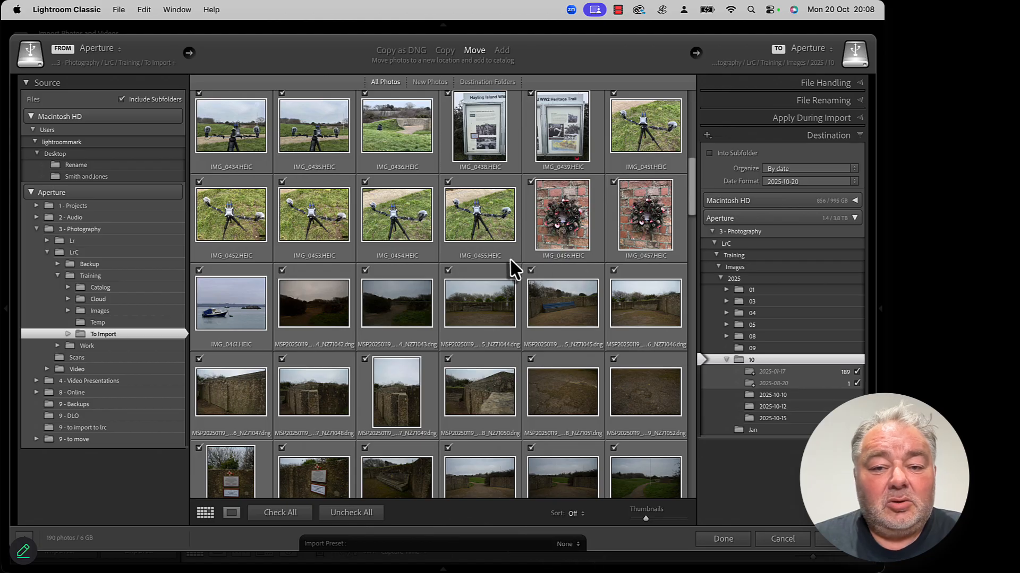
pyautogui.scroll(3, 429, 339)
pyautogui.scroll(3, 428, 339)
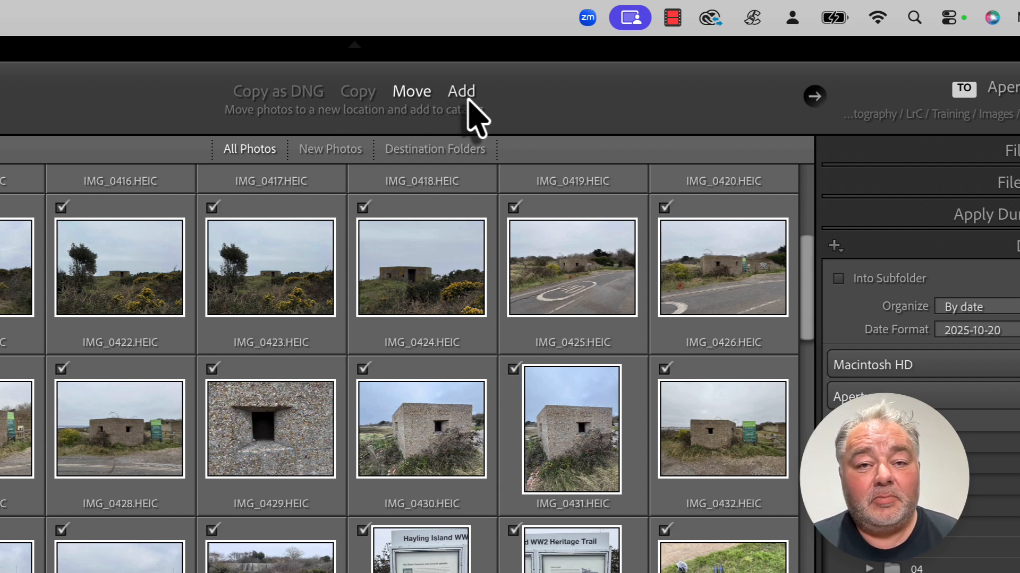
# Step: Set the import method to Copy as DNG
pyautogui.click(288, 97)
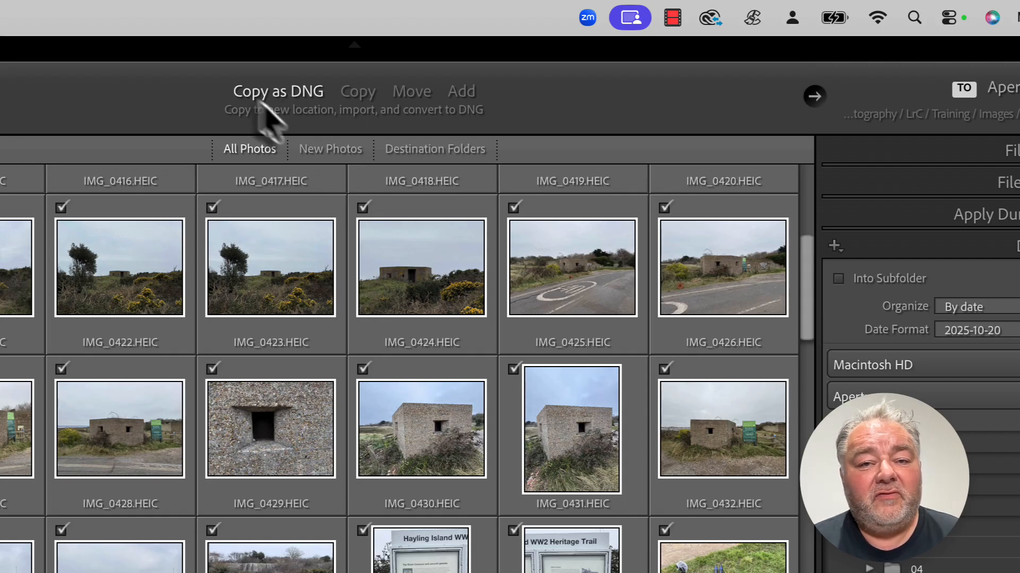
pyautogui.click(363, 100)
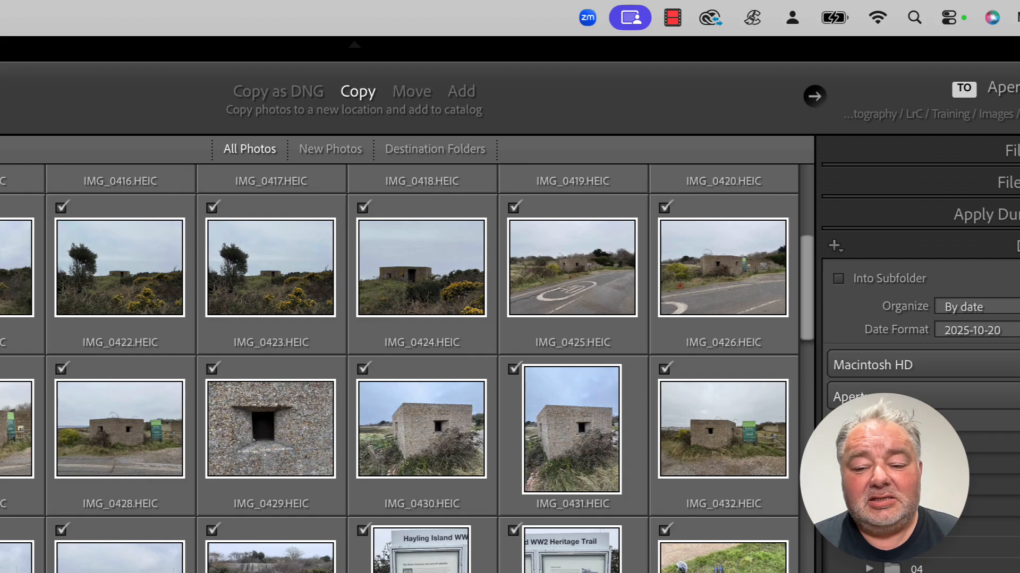
pyautogui.press('=')
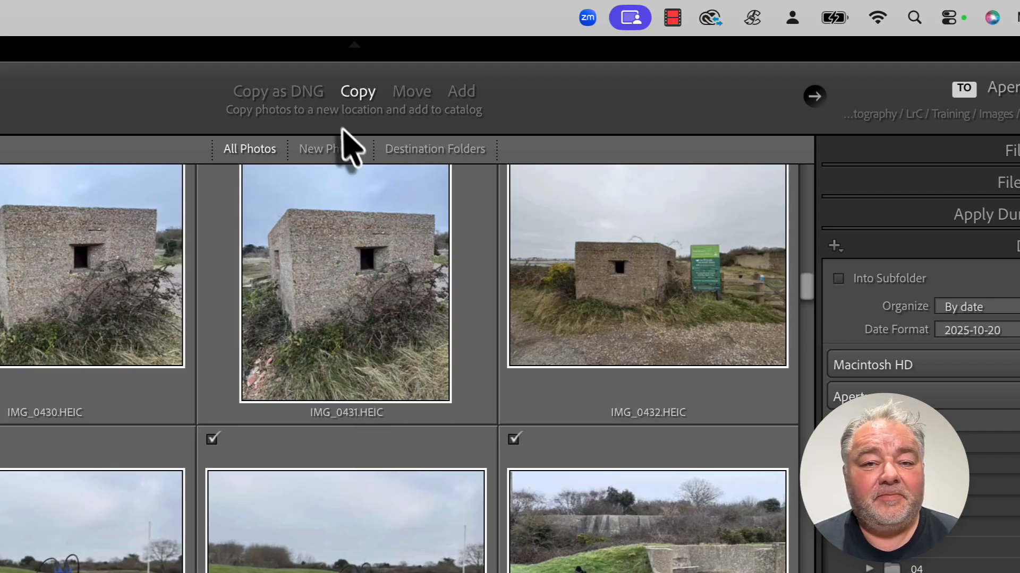
pyautogui.click(312, 102)
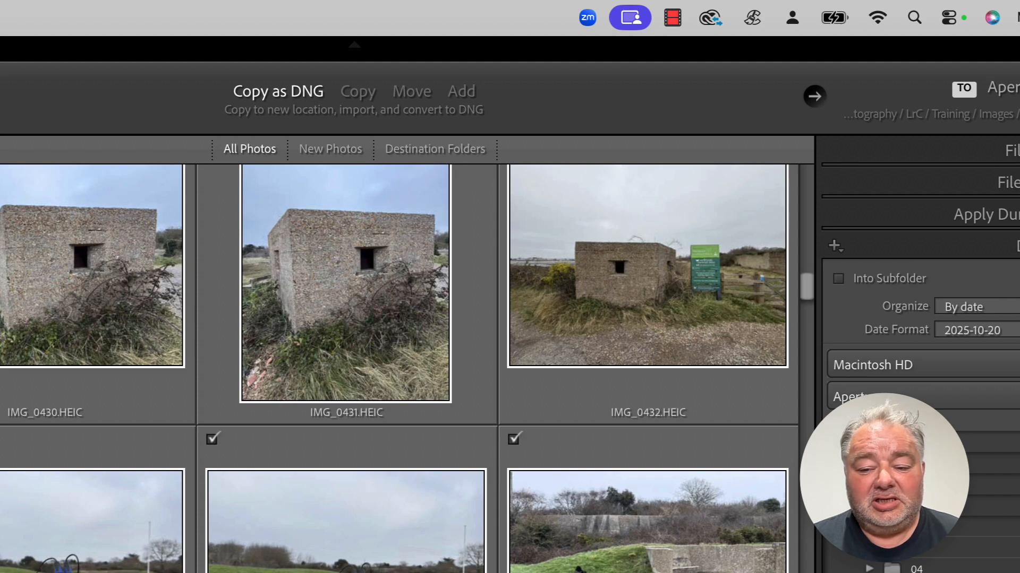
pyautogui.press('-')
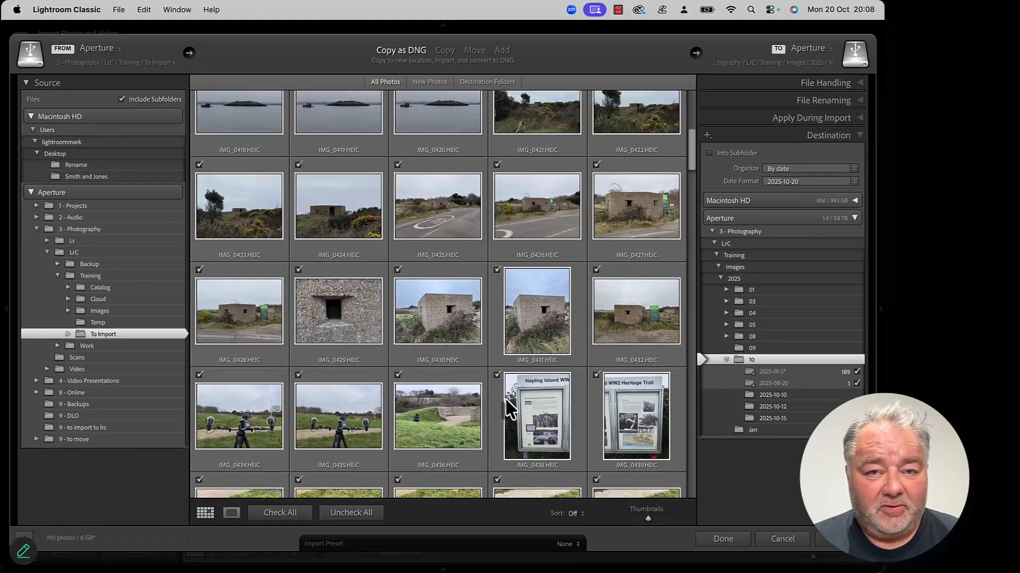
# Step: In File Handling, set Build Previews to 1:1 and turn off Build Smart Previews
pyautogui.scroll(4, 496, 393)
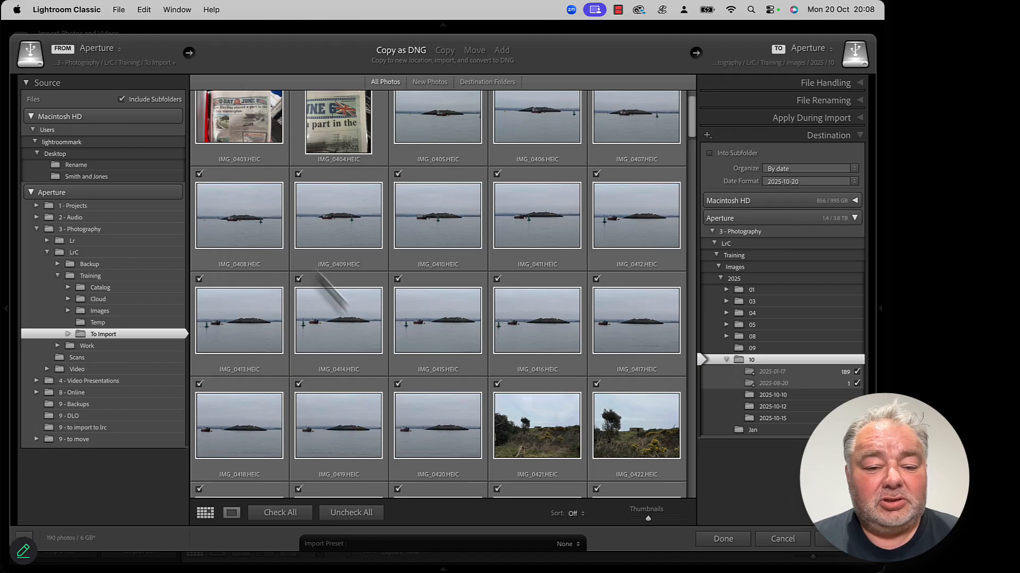
pyautogui.scroll(2, 444, 378)
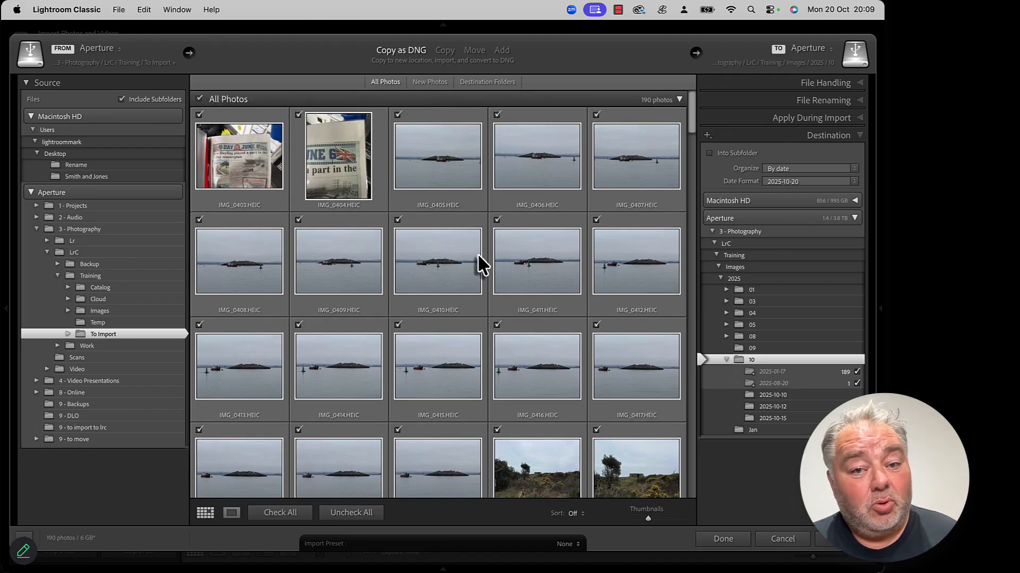
pyautogui.click(822, 84)
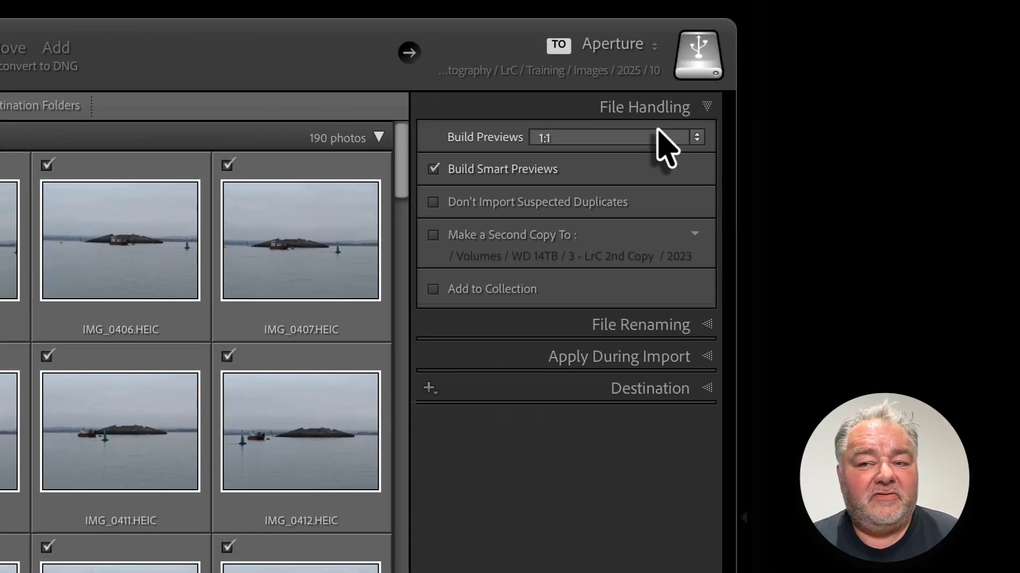
pyautogui.click(632, 139)
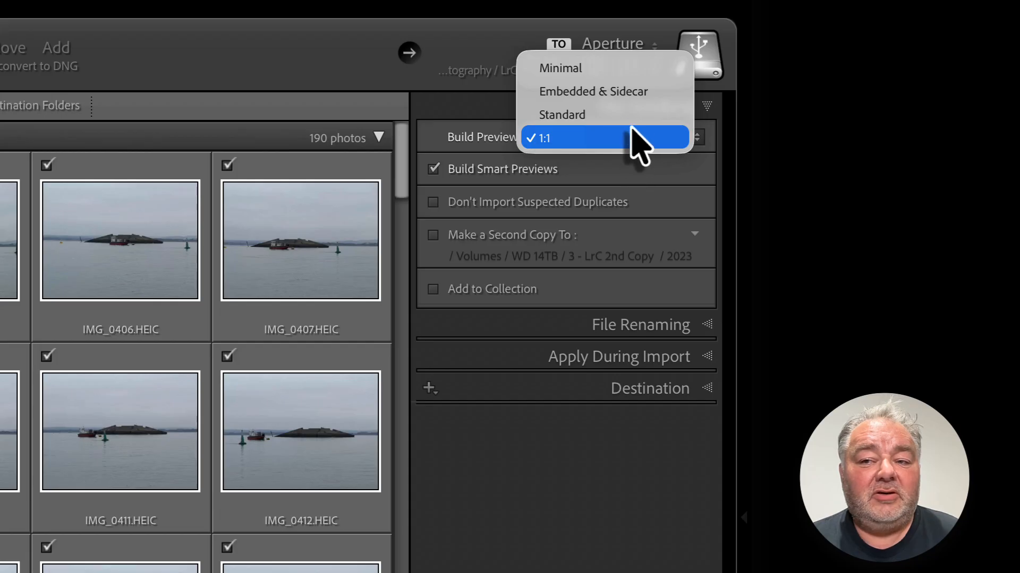
pyautogui.click(441, 134)
pyautogui.click(580, 138)
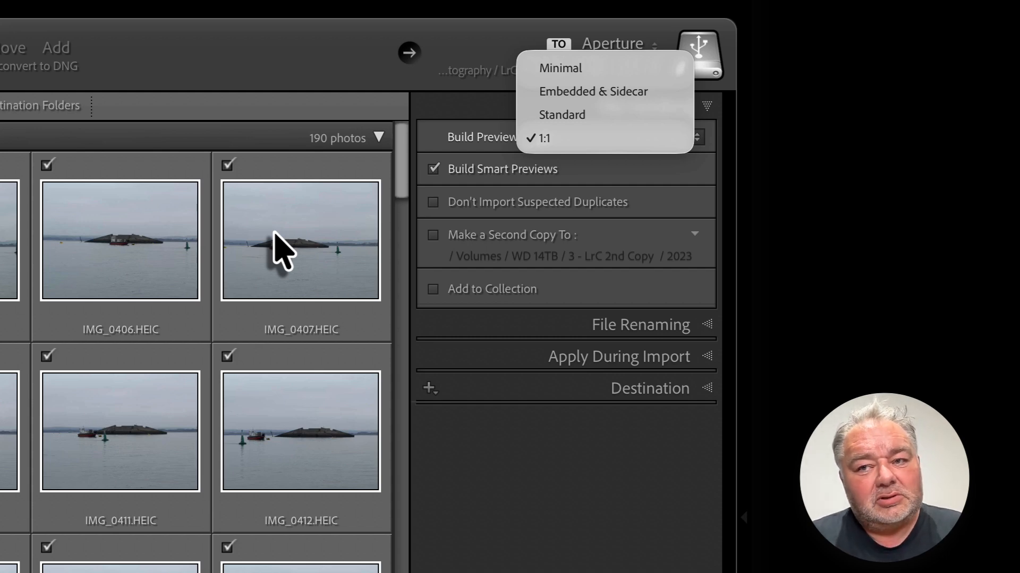
pyautogui.click(557, 139)
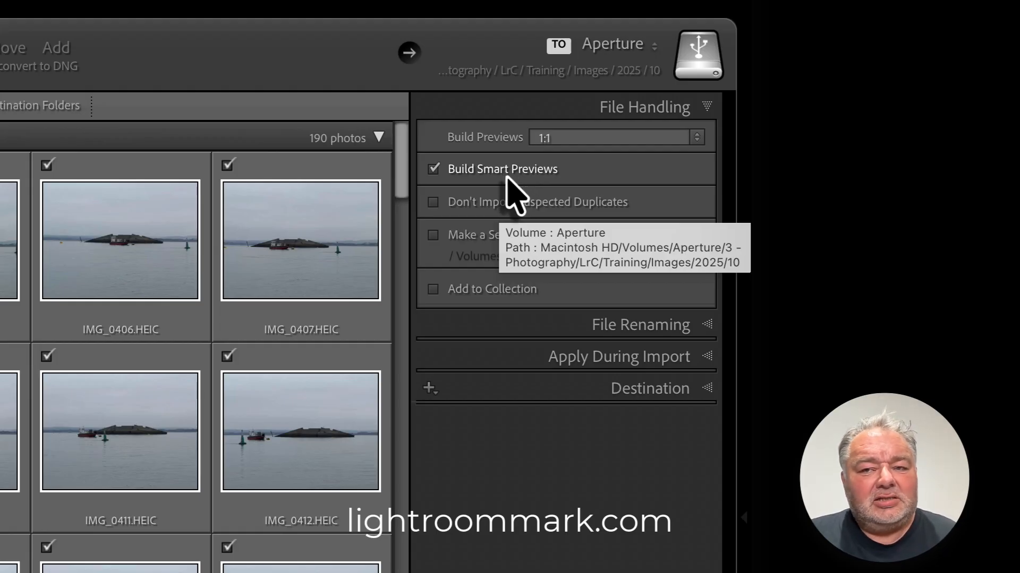
pyautogui.click(506, 175)
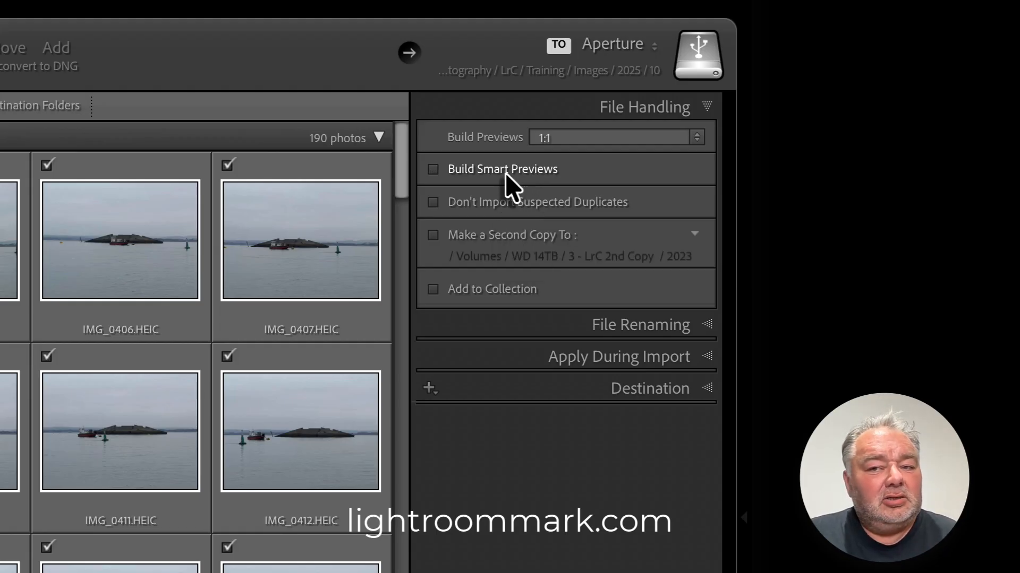
# Step: Turn on Build Smart Previews and Don't Import Suspected Duplicates, then scroll the thumbnails to check which duplicates are excluded
pyautogui.click(547, 173)
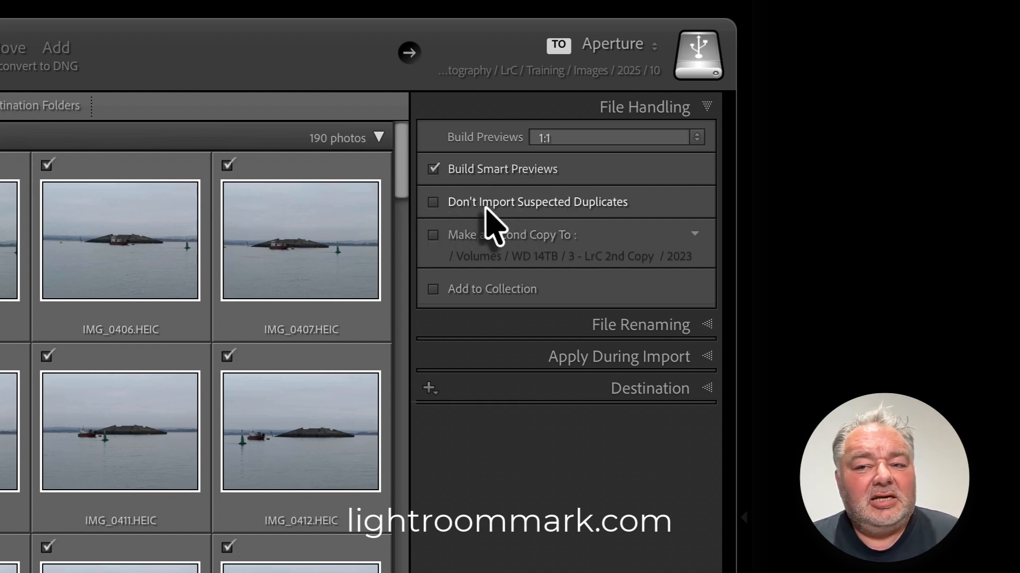
pyautogui.click(587, 215)
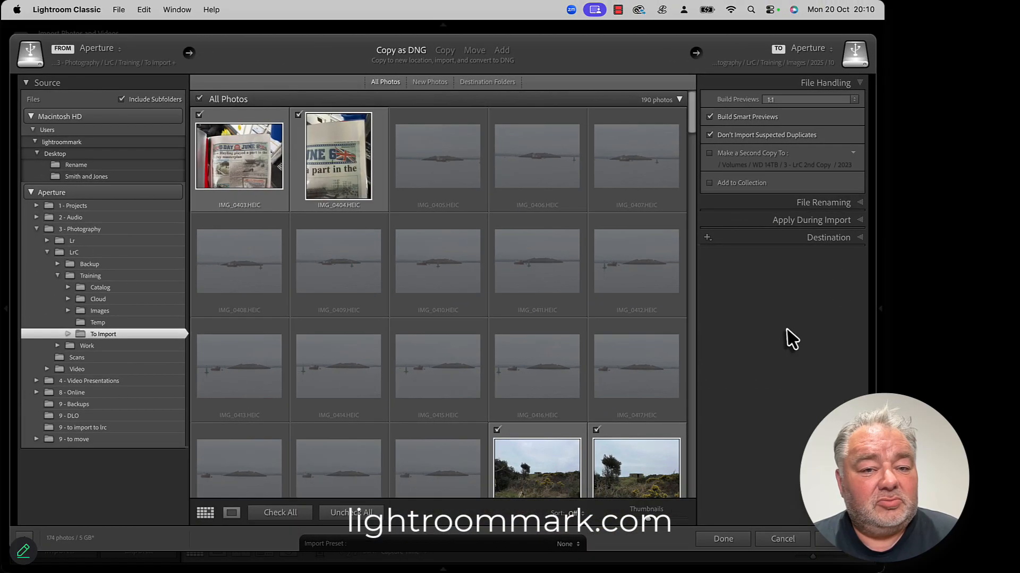
pyautogui.scroll(-4, 577, 287)
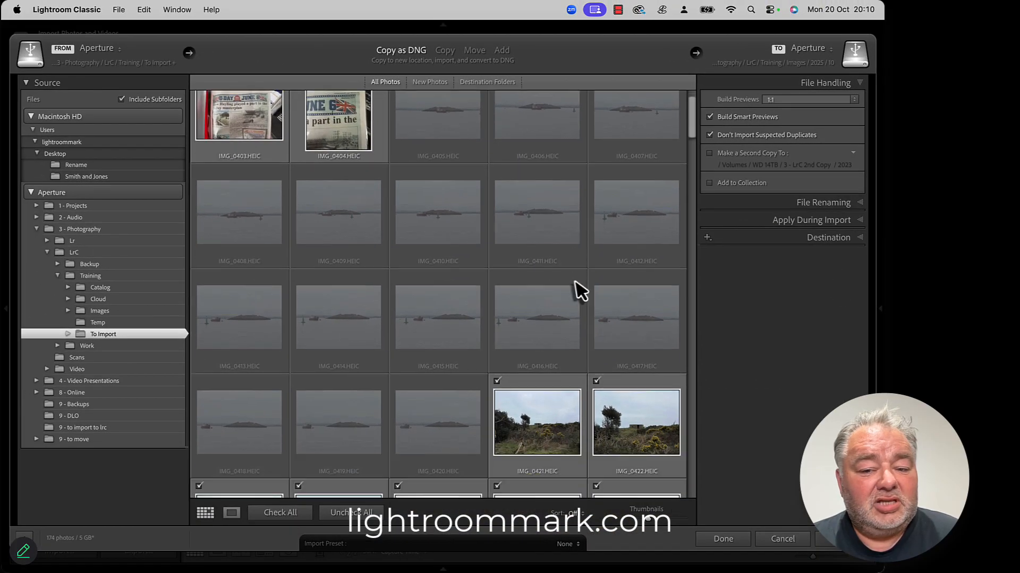
pyautogui.scroll(-10, 576, 278)
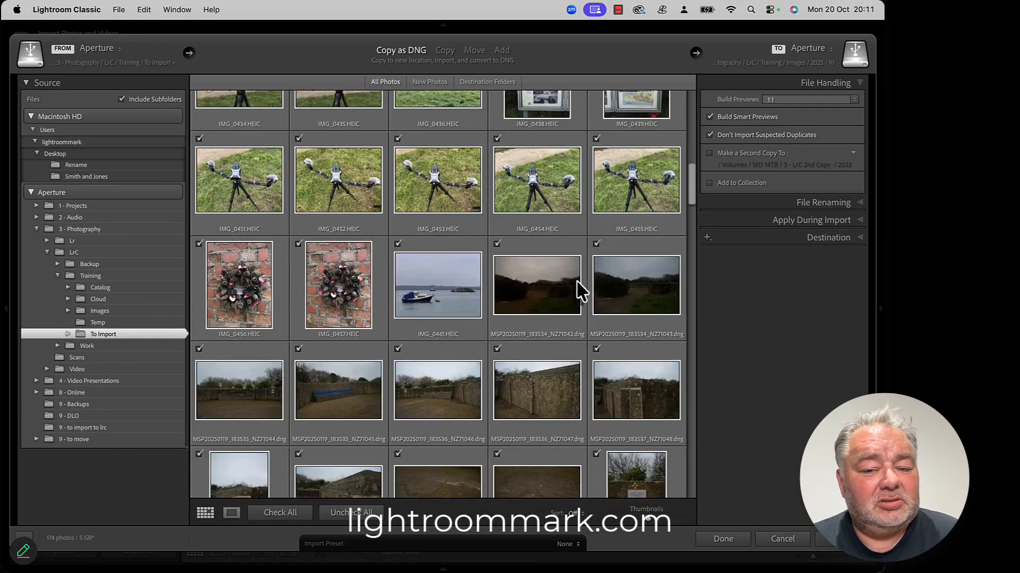
pyautogui.scroll(15, 581, 276)
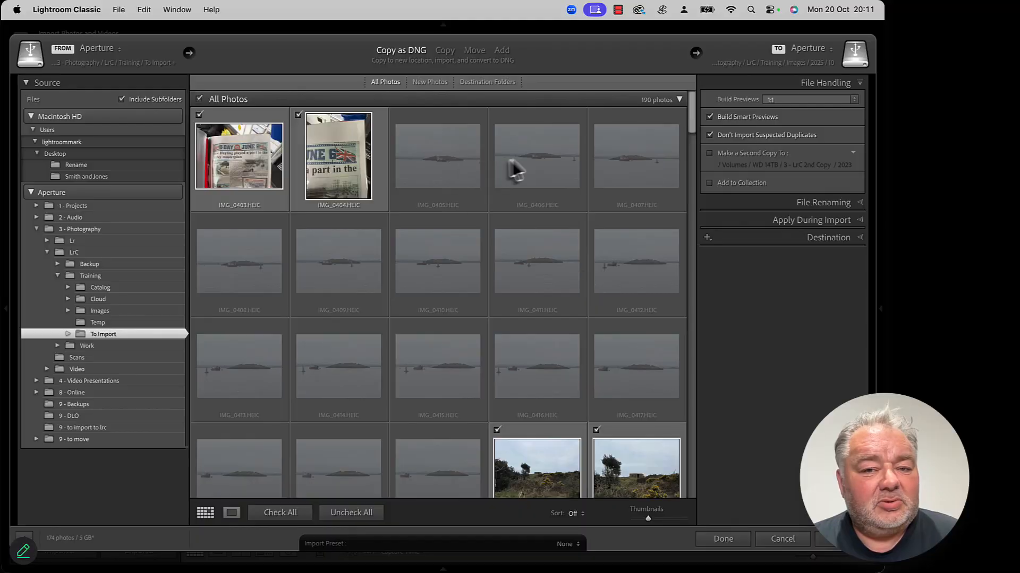
pyautogui.scroll(-5, 421, 341)
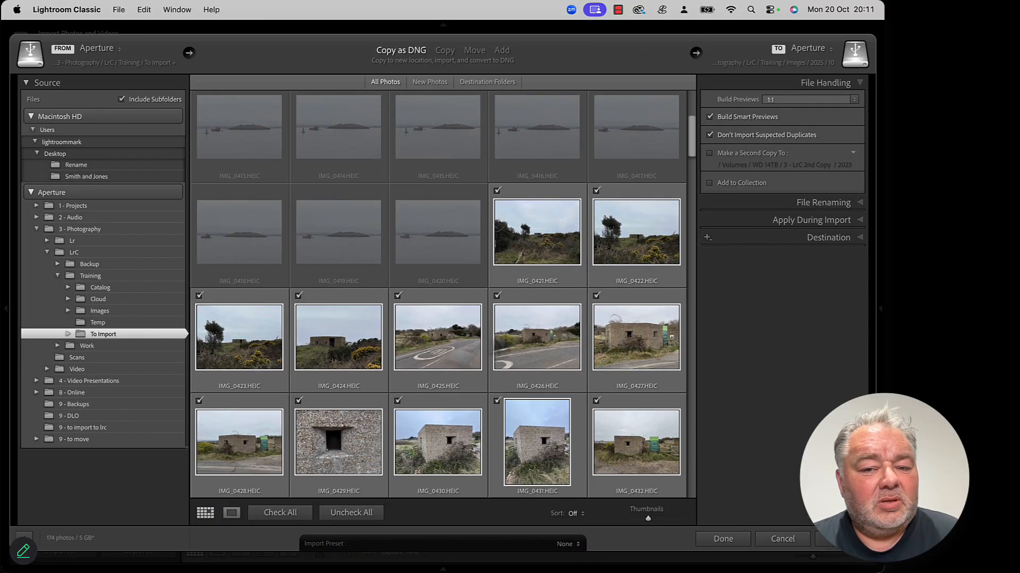
pyautogui.scroll(-5, 476, 369)
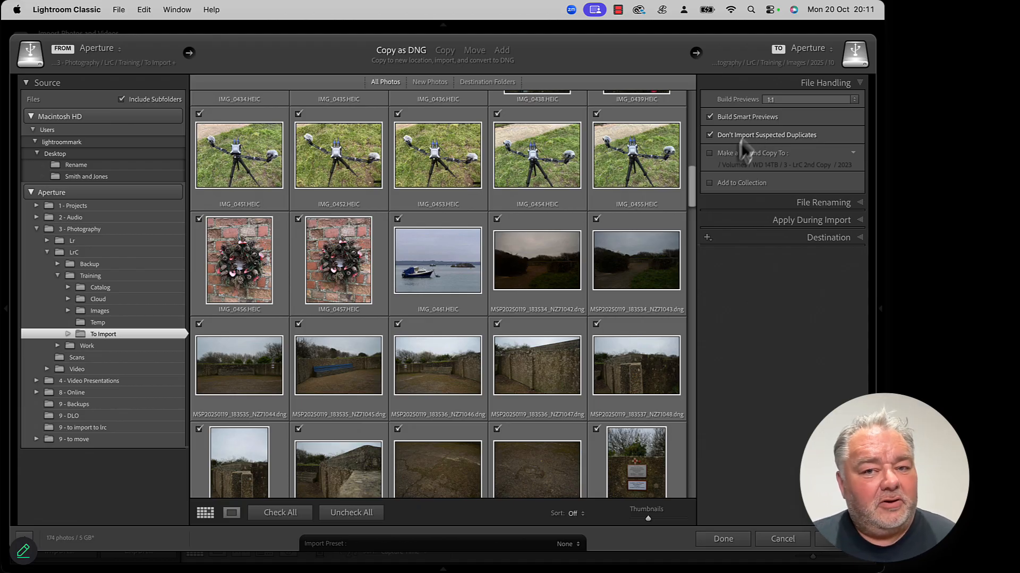
pyautogui.scroll(-1, 632, 207)
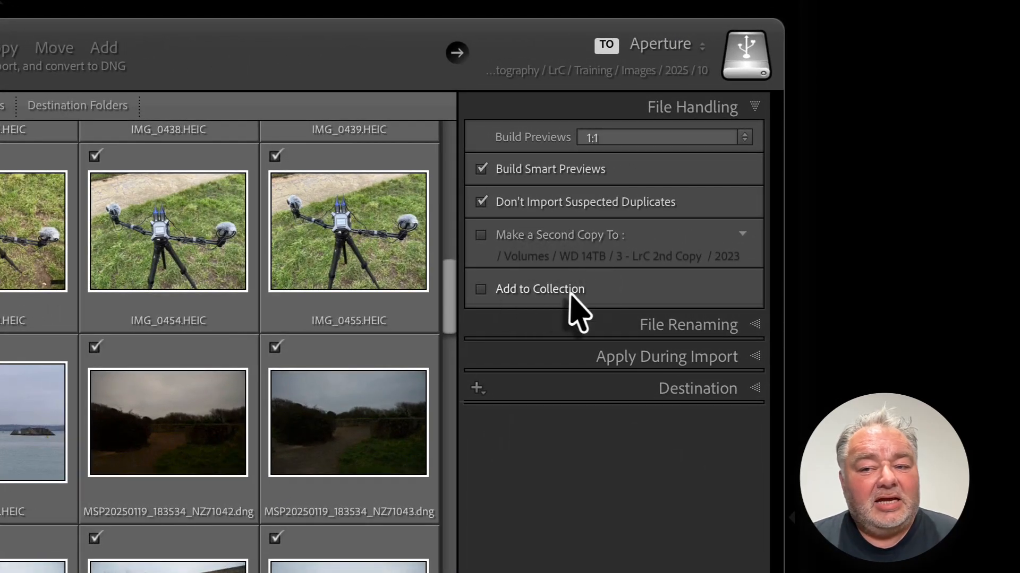
# Step: Expand File Renaming and review its template and Extensions options, leaving the extension setting as-is
pyautogui.click(725, 325)
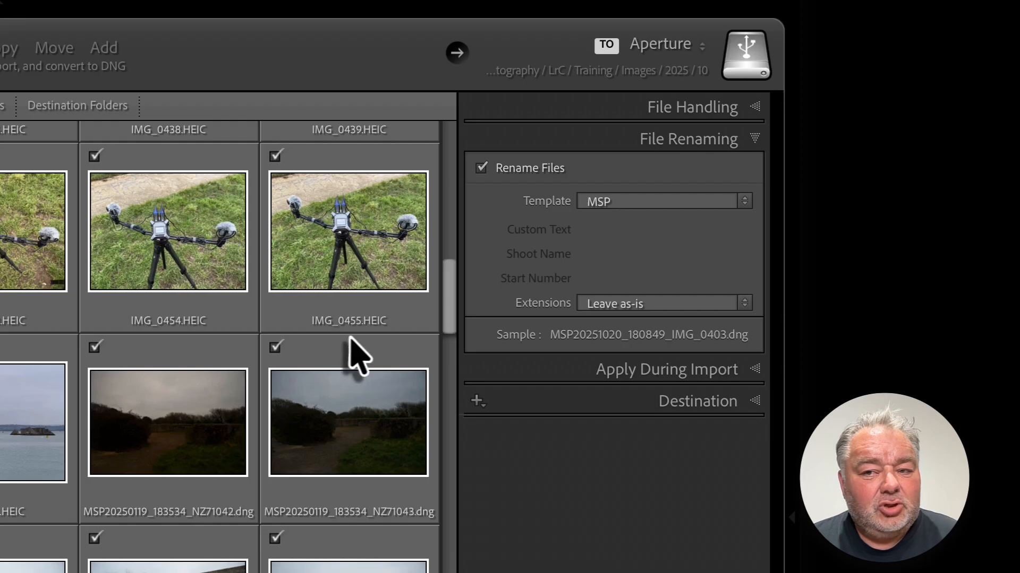
pyautogui.click(616, 312)
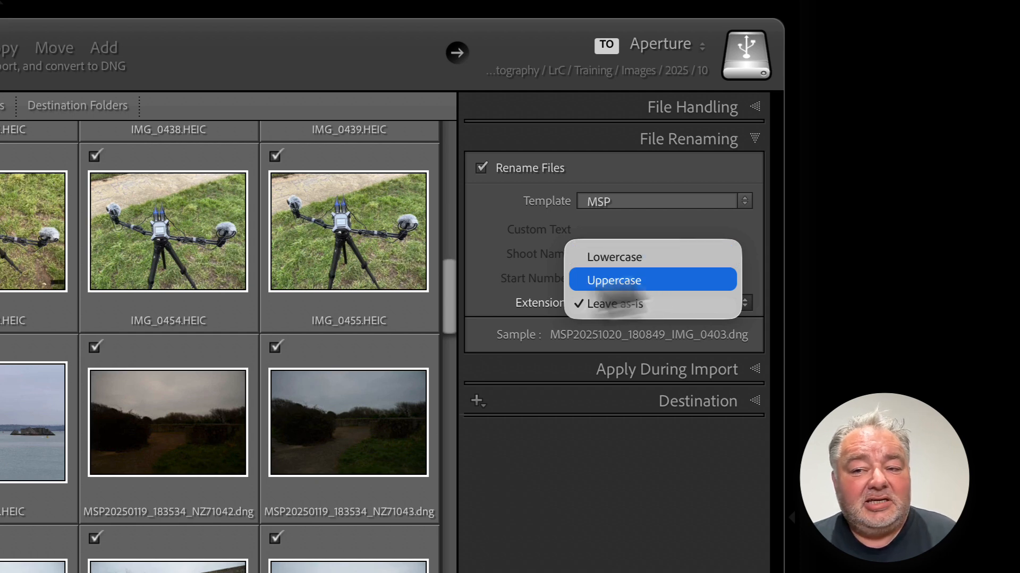
pyautogui.click(483, 265)
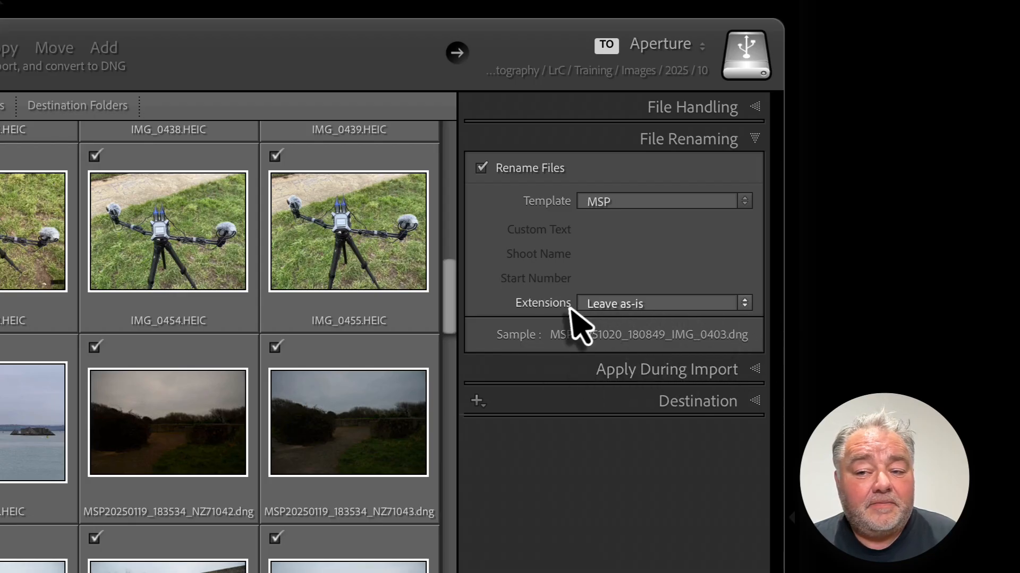
# Step: Expand Apply During Import and browse the Develop Settings and Metadata presets without applying any
pyautogui.click(664, 372)
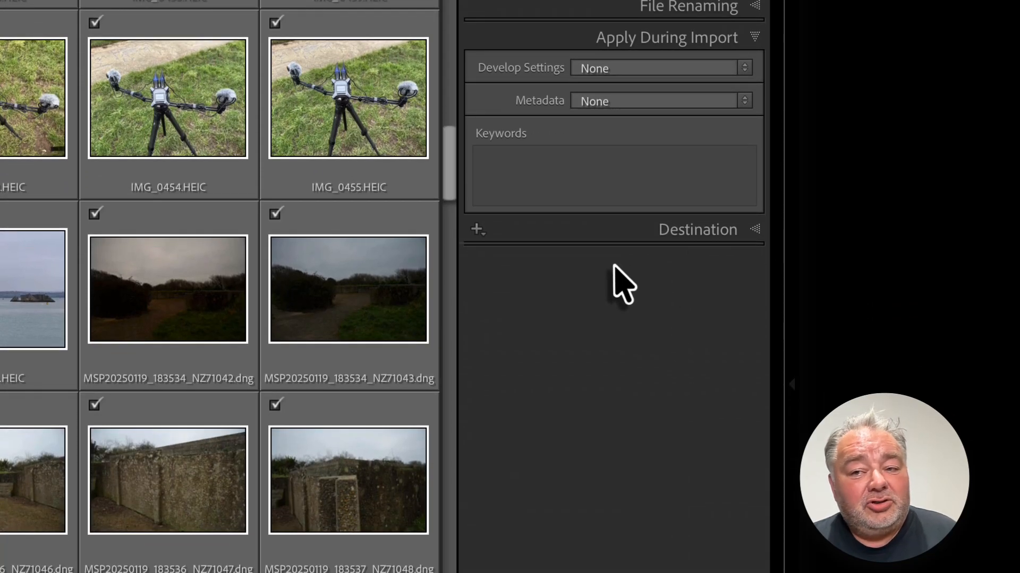
pyautogui.click(632, 70)
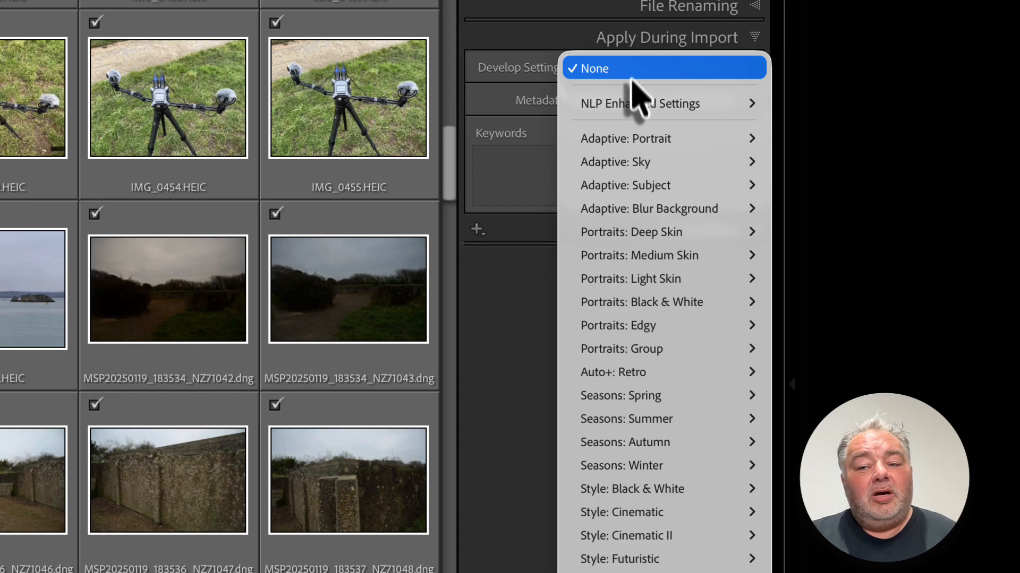
pyautogui.moveTo(648, 300)
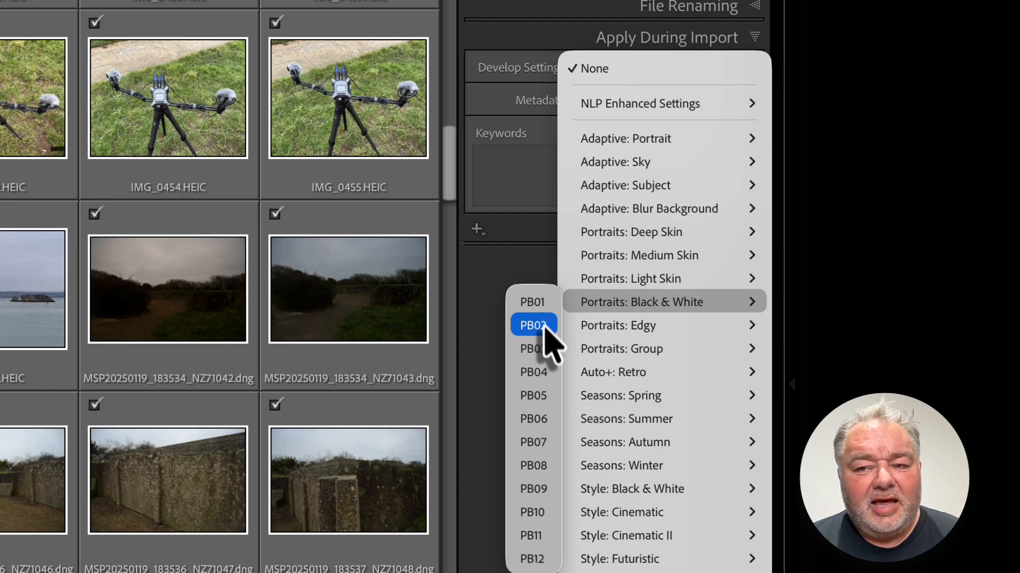
pyautogui.click(509, 213)
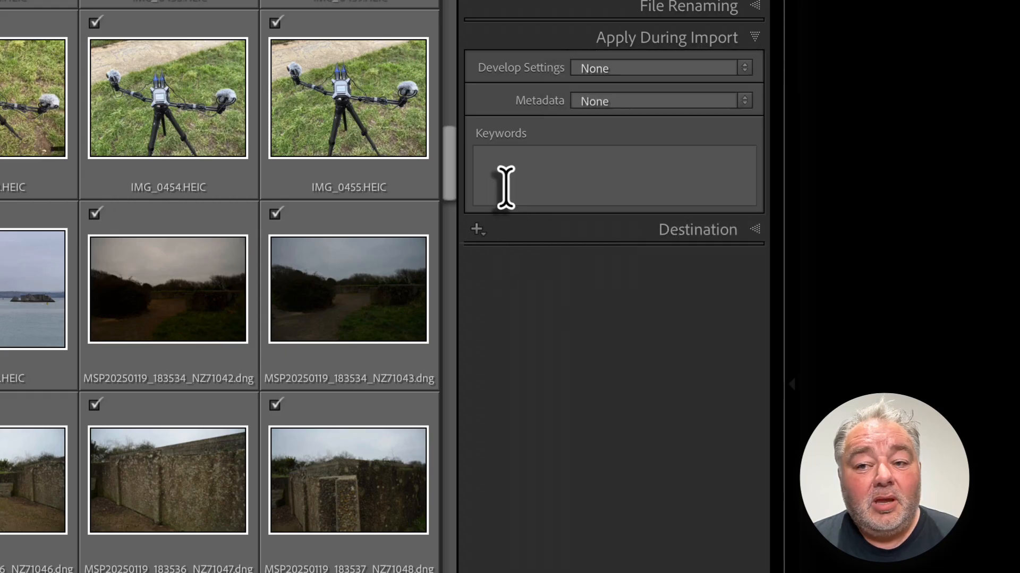
pyautogui.click(616, 104)
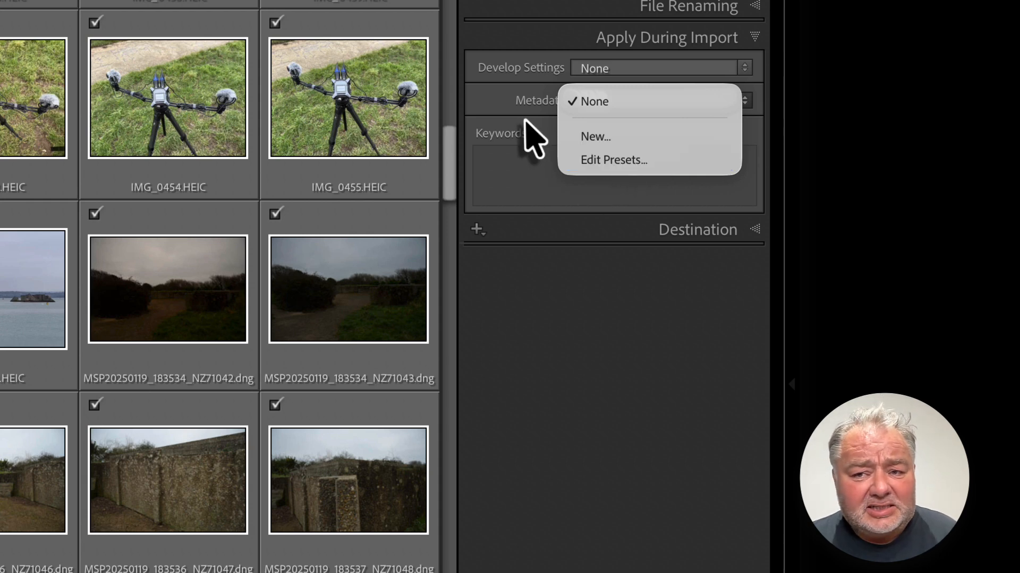
pyautogui.click(521, 164)
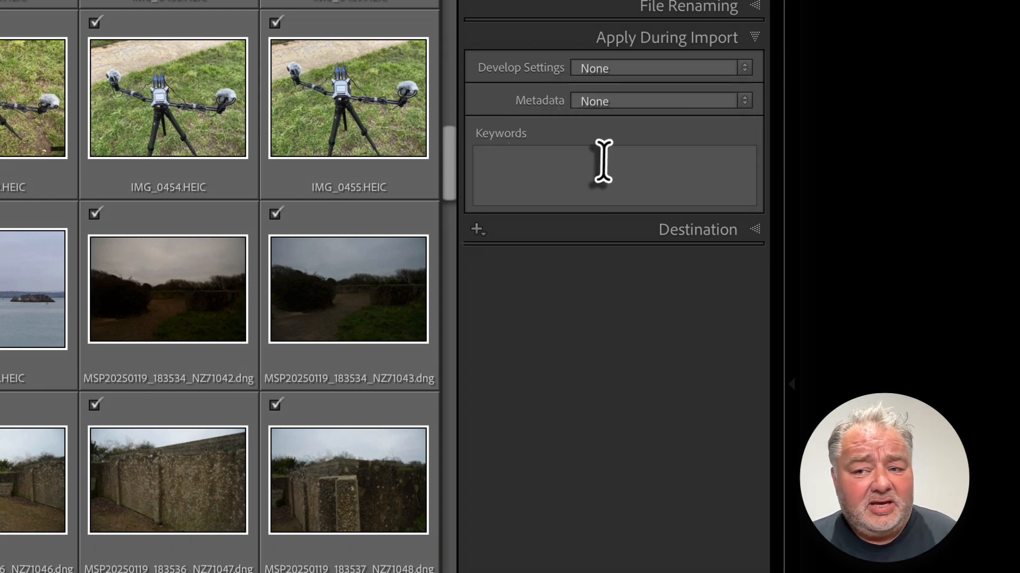
# Step: Expand the Destination panel to check the target folder, then start the import
pyautogui.click(701, 233)
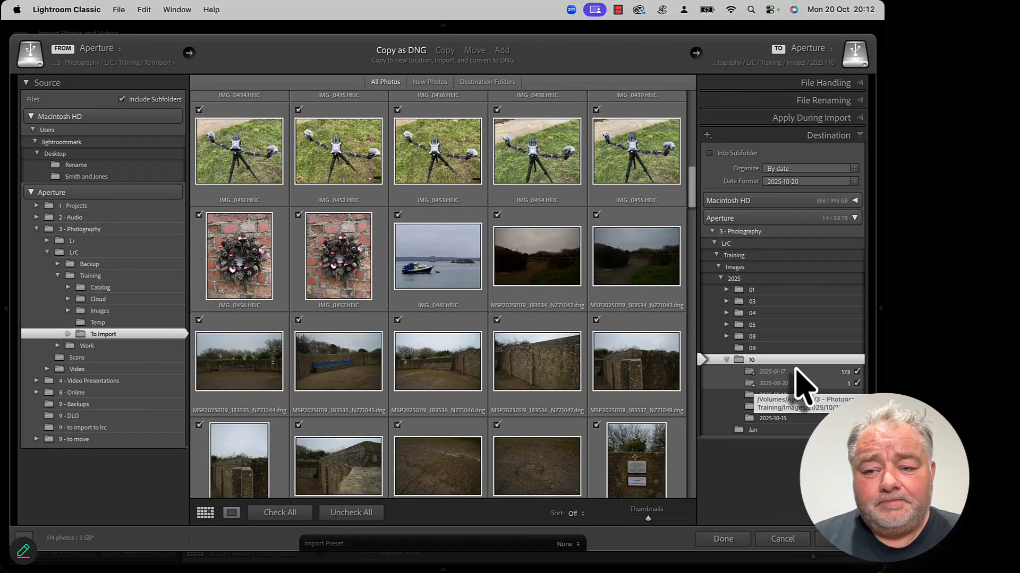
pyautogui.click(784, 541)
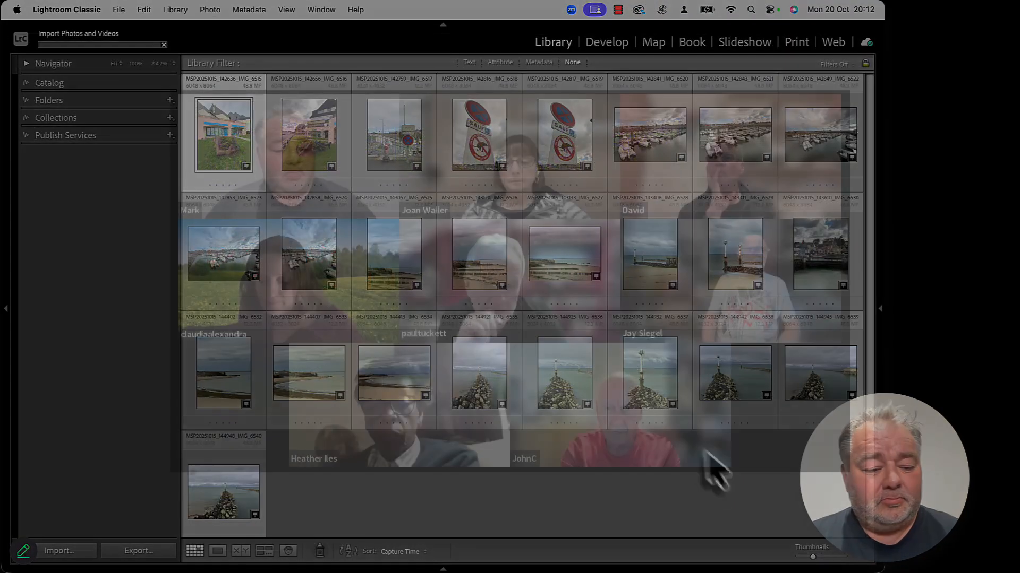
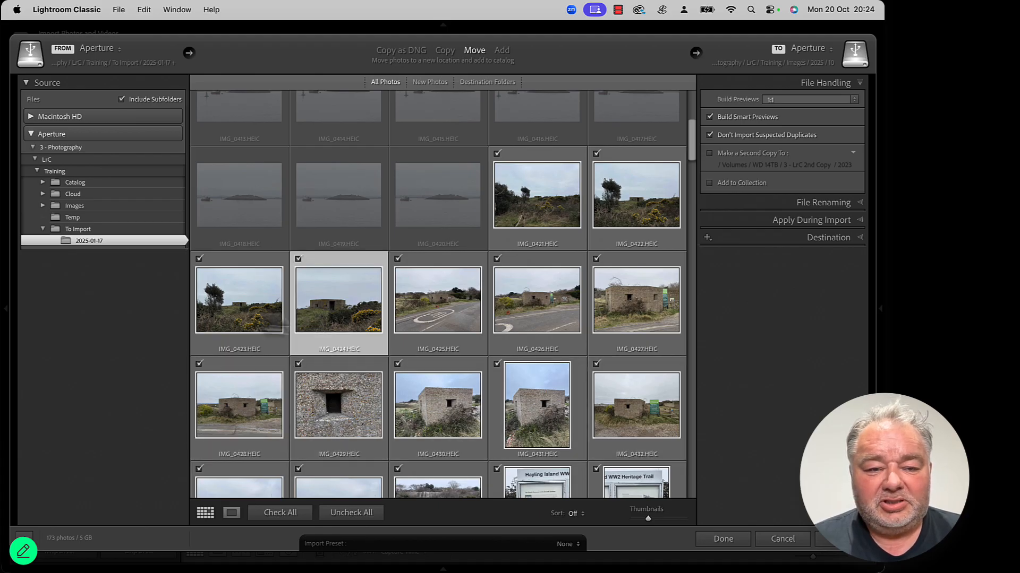
# Step: Scroll through the remaining import thumbnails and cancel the import
pyautogui.scroll(-8, 413, 297)
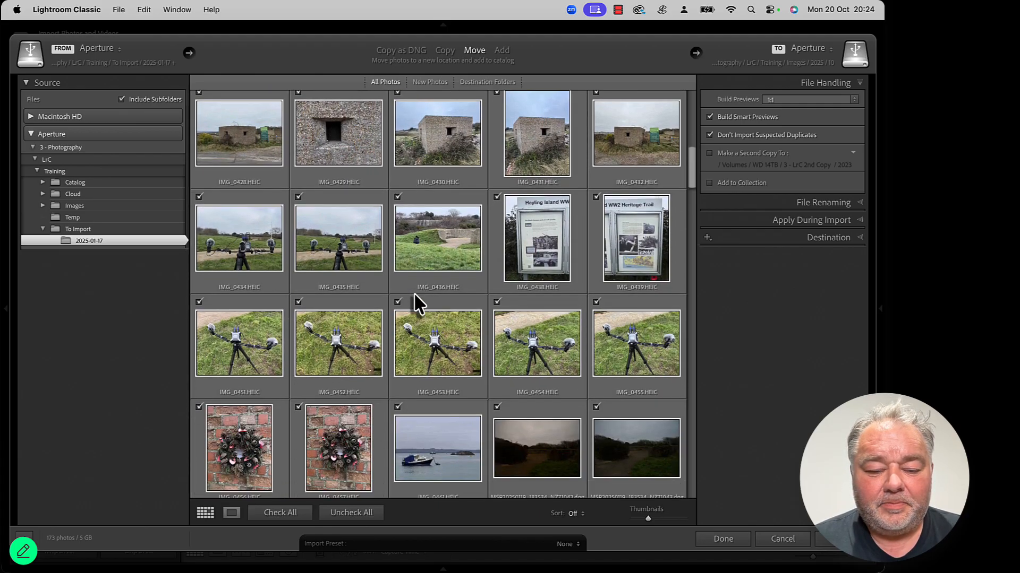
pyautogui.scroll(-5, 414, 294)
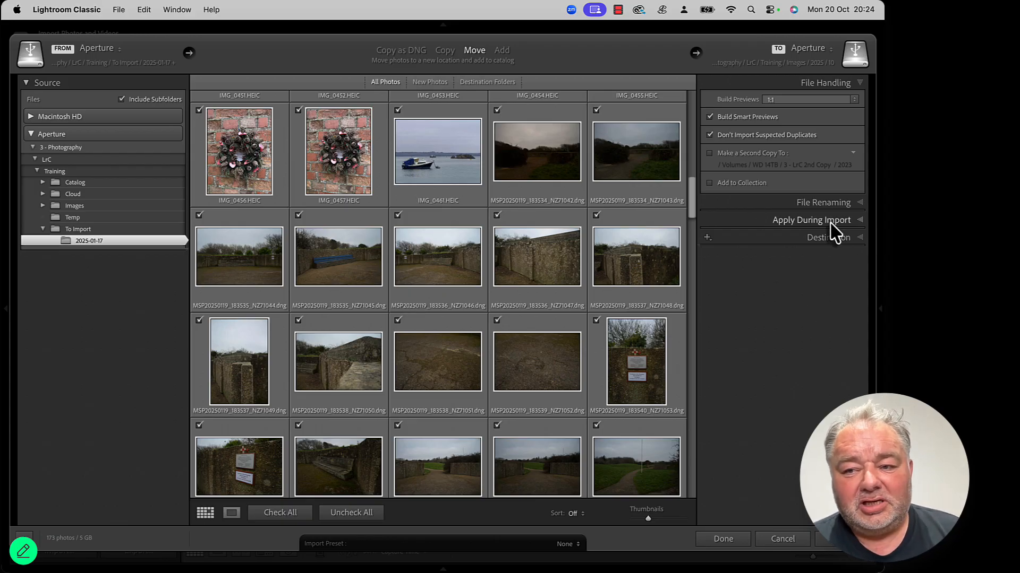
pyautogui.click(782, 540)
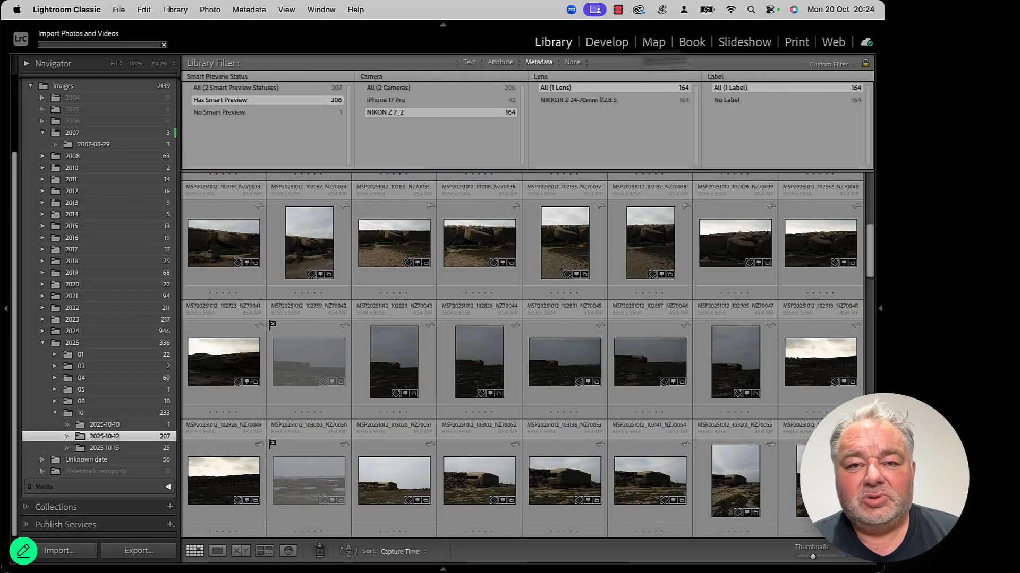
# Step: Turn off the Library Filter and open the Keyword List panel
pyautogui.click(569, 63)
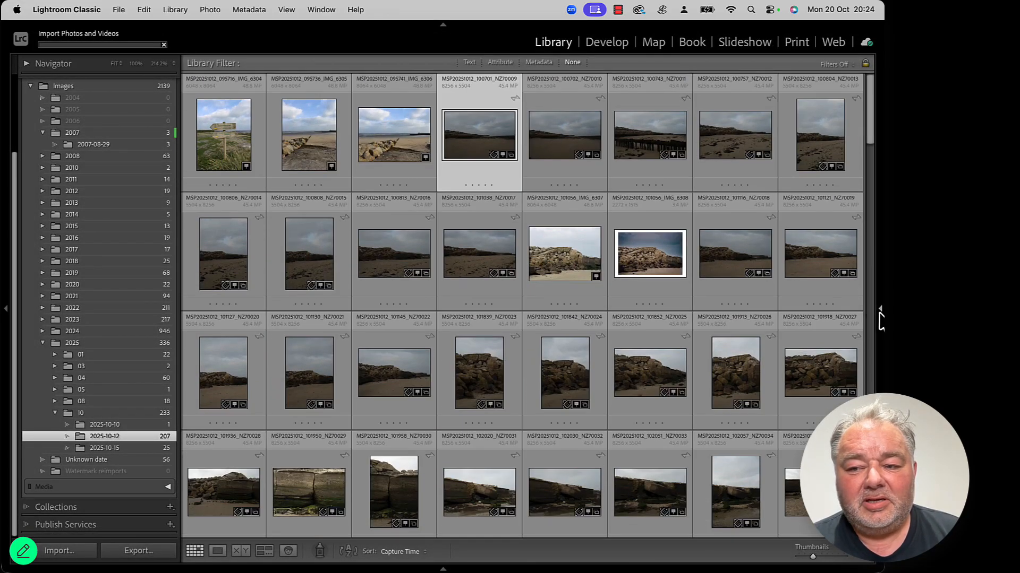
pyautogui.click(880, 321)
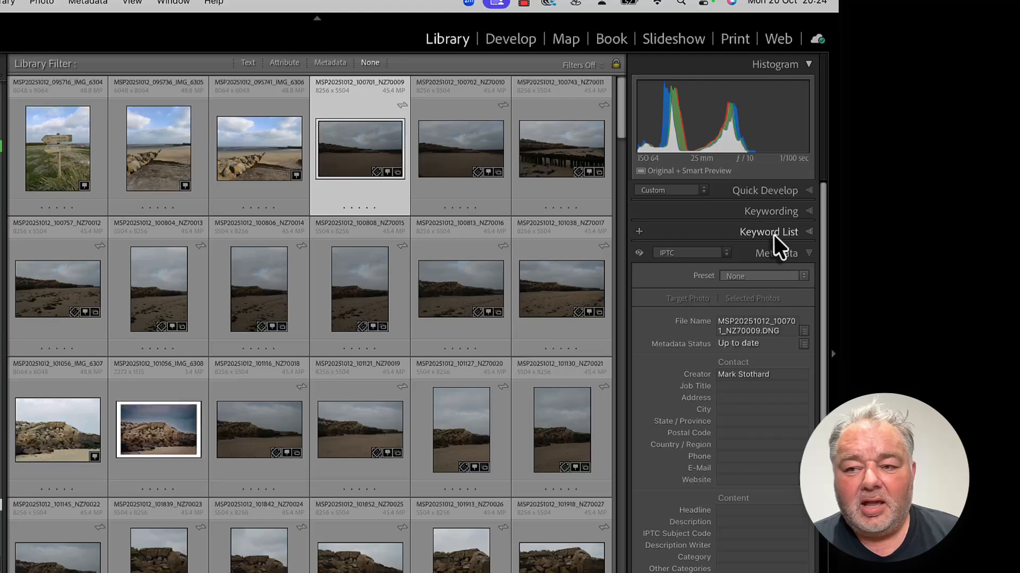
pyautogui.click(831, 207)
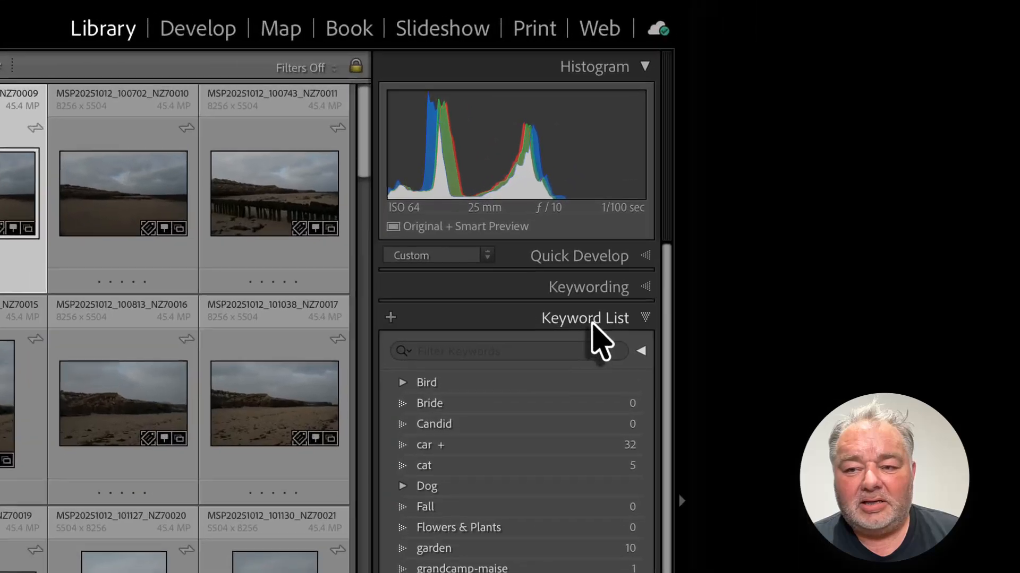
# Step: Search the keyword list for pillb
pyautogui.click(783, 227)
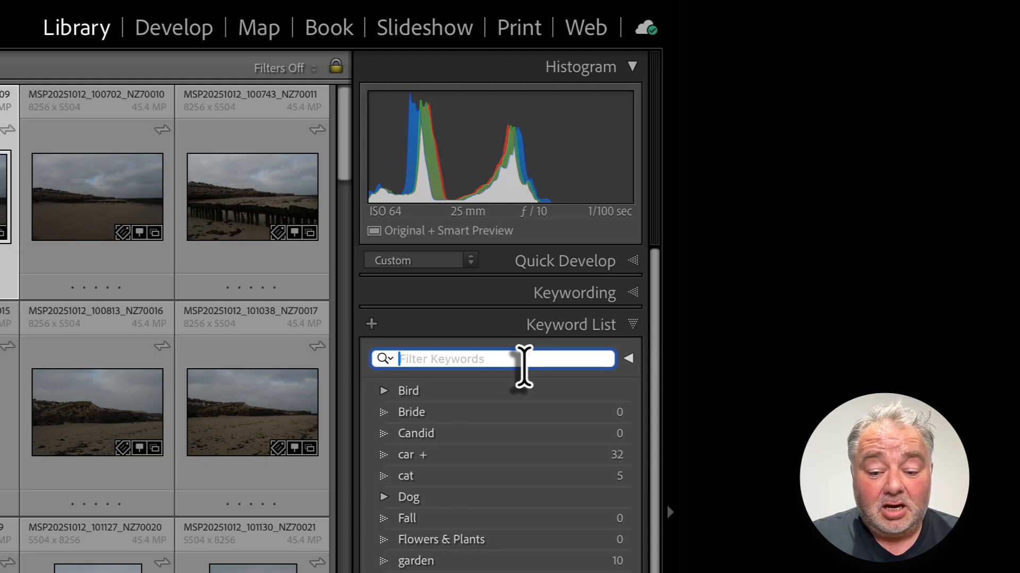
pyautogui.write('pillb')
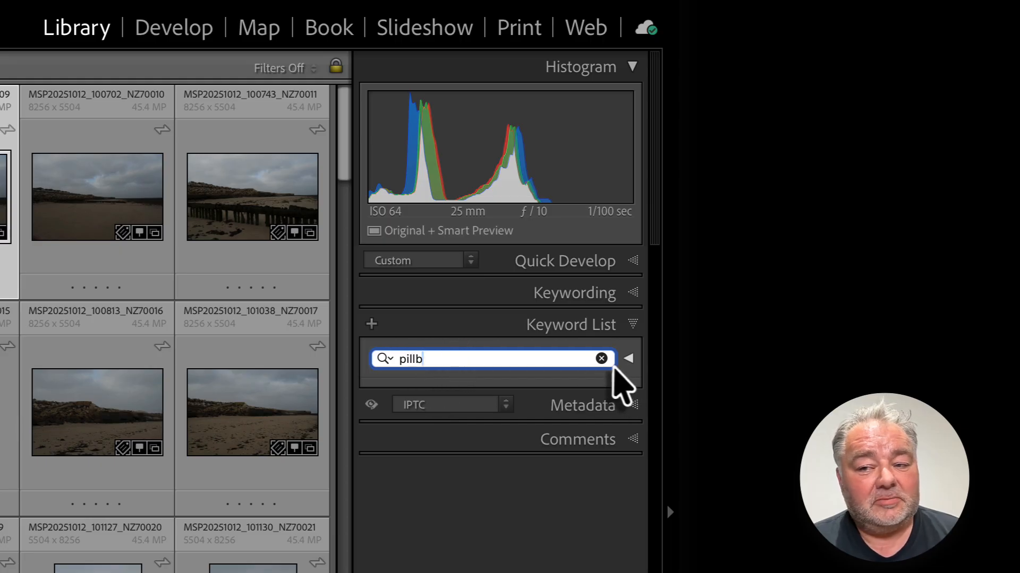
# Step: Clear the keyword search and create a new keyword tag named pillbox
pyautogui.click(601, 358)
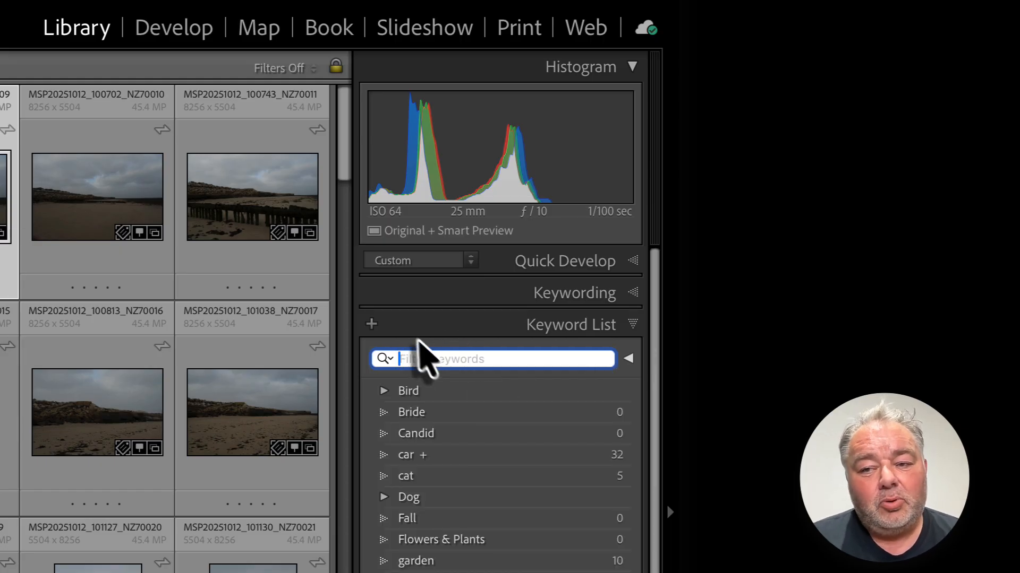
pyautogui.click(371, 324)
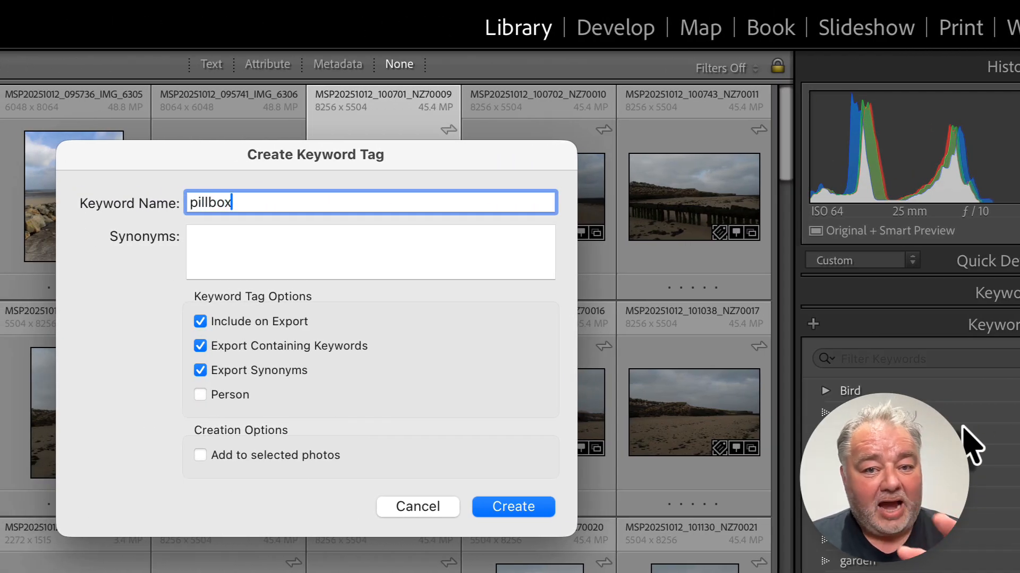
pyautogui.click(511, 509)
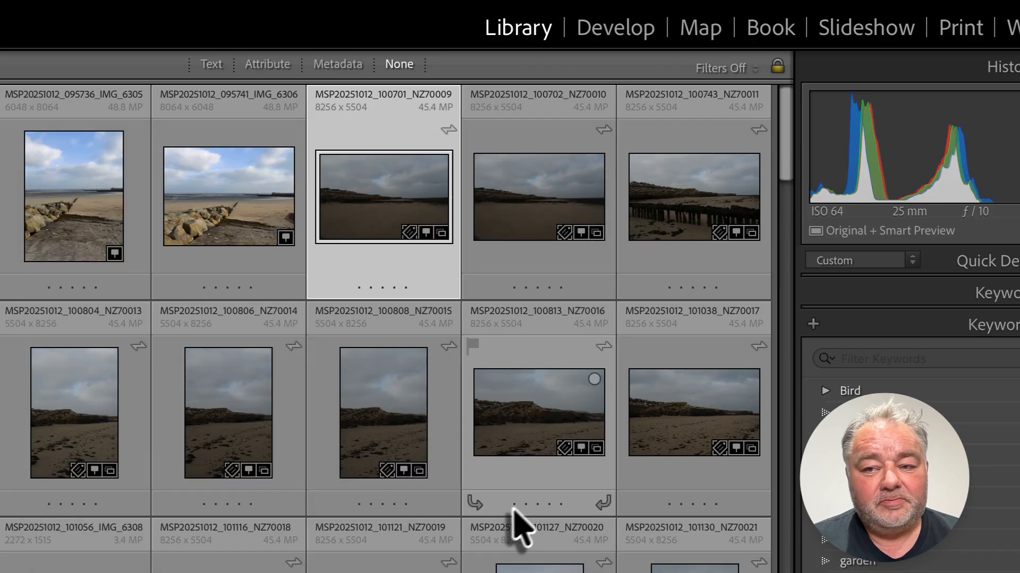
# Step: Search the keyword list for portmouth, then create a keyword tag named portmouth
pyautogui.click(856, 357)
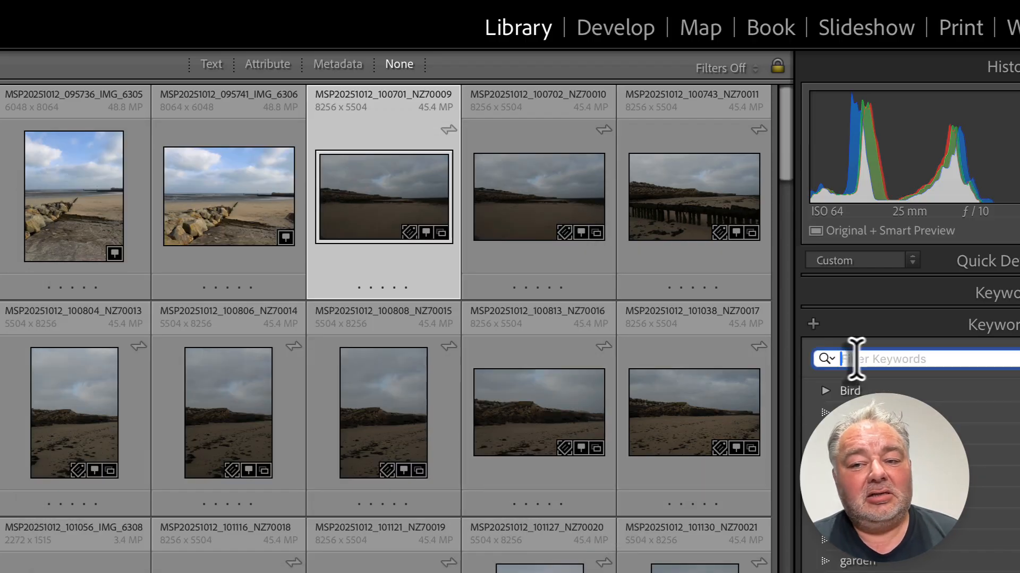
pyautogui.write('portm')
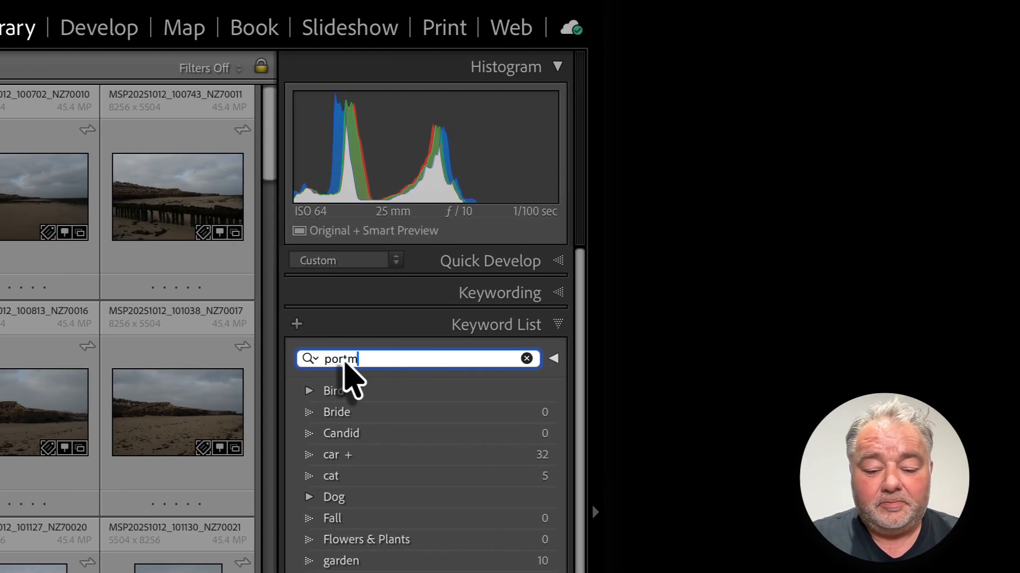
pyautogui.write('outh')
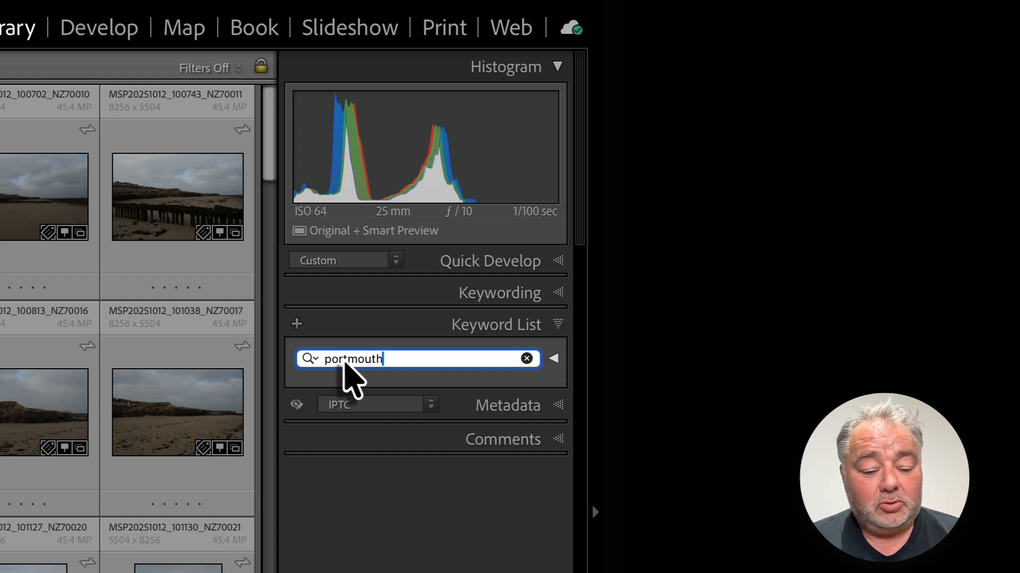
pyautogui.doubleClick(344, 363)
pyautogui.hotkey('ctrl', 'c')
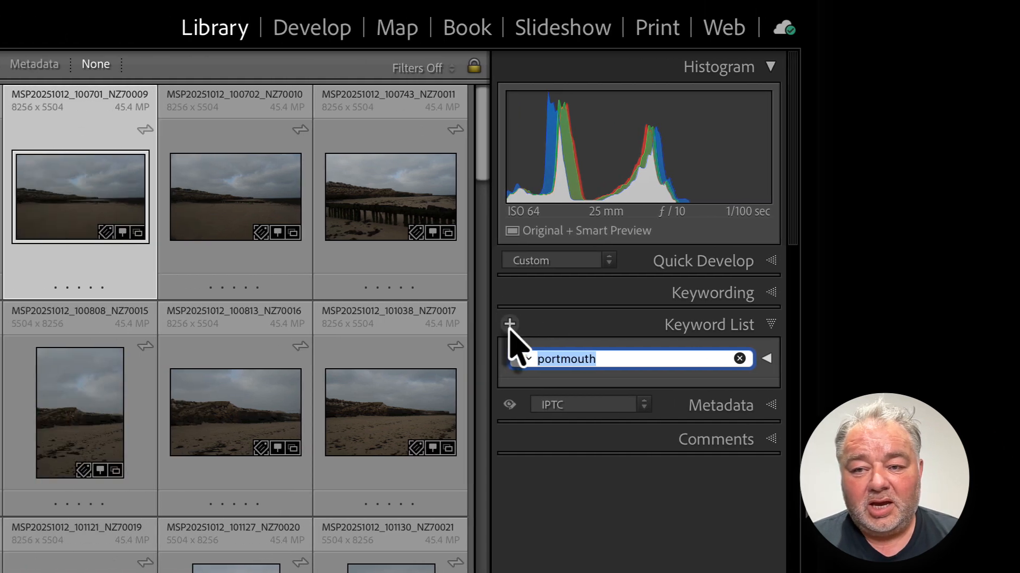
pyautogui.click(296, 324)
pyautogui.hotkey('ctrl', 'v')
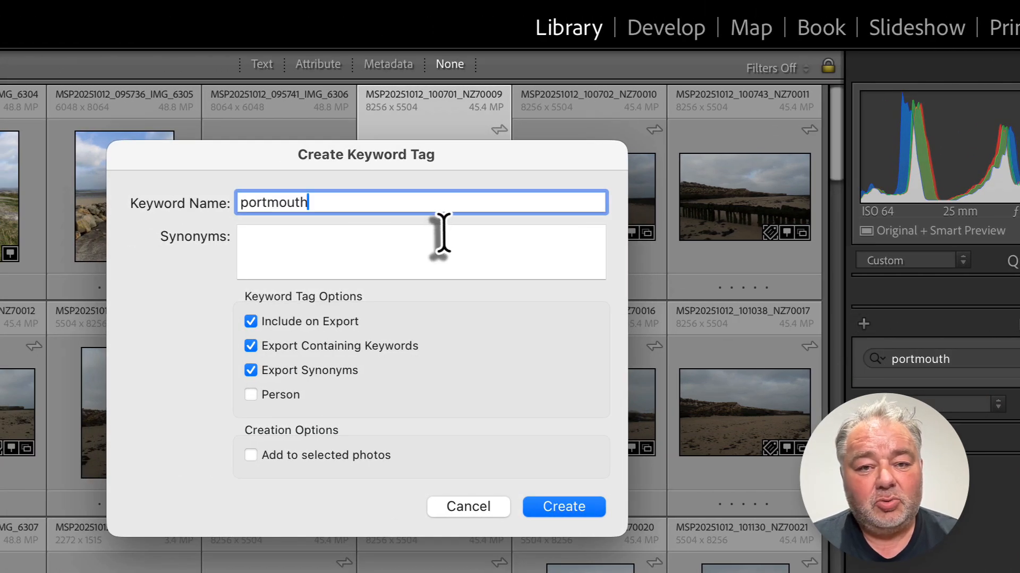
pyautogui.click(552, 511)
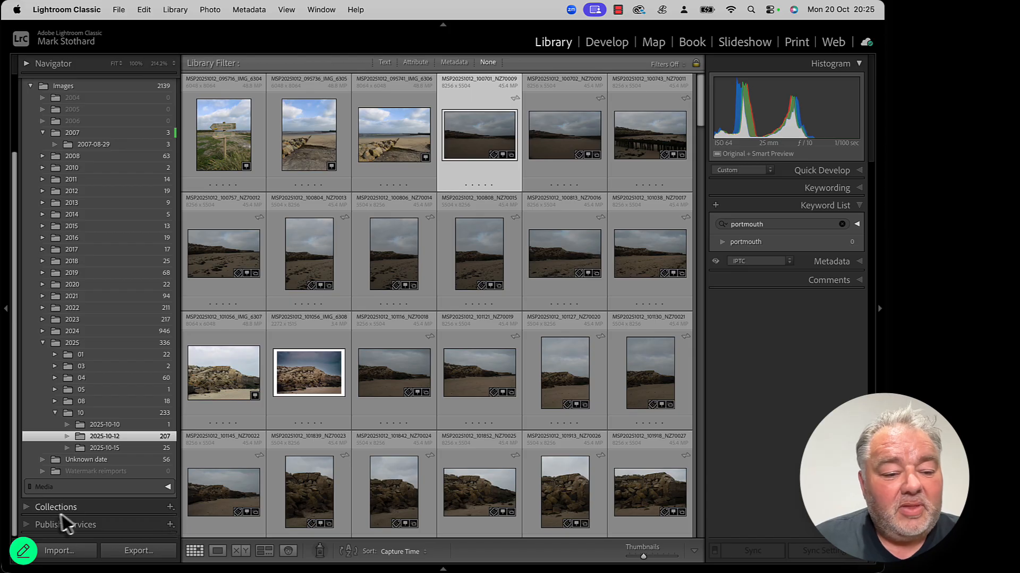
# Step: Open the WIP collection set under TRAINING and start creating a smart collection inside it
pyautogui.click(26, 509)
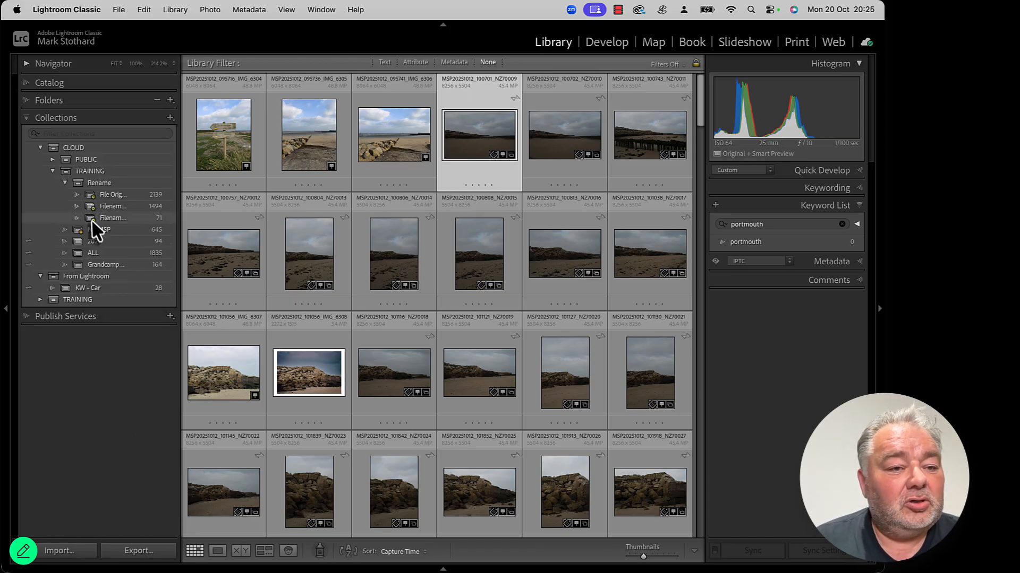
pyautogui.click(53, 171)
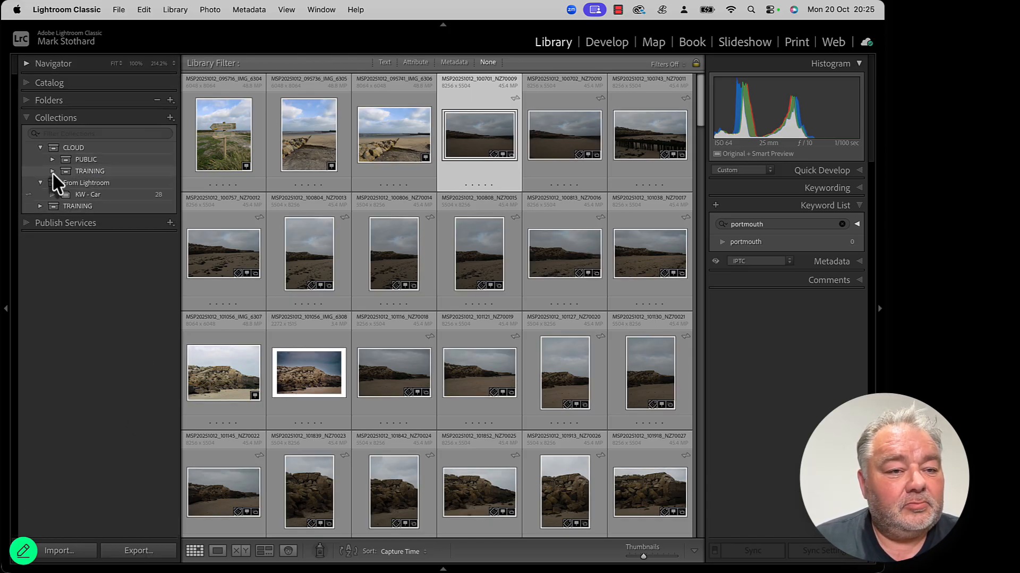
pyautogui.click(40, 148)
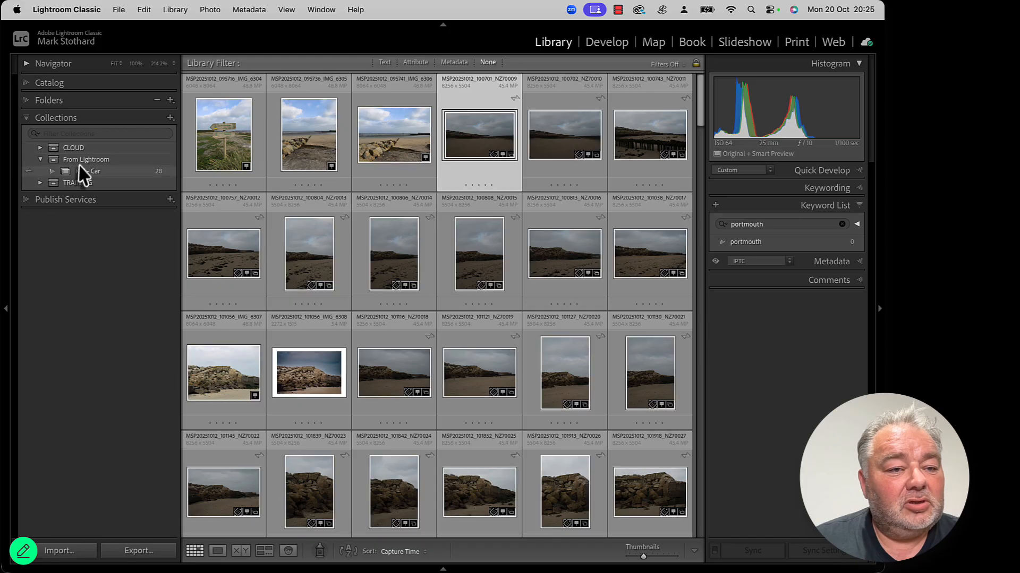
pyautogui.click(40, 182)
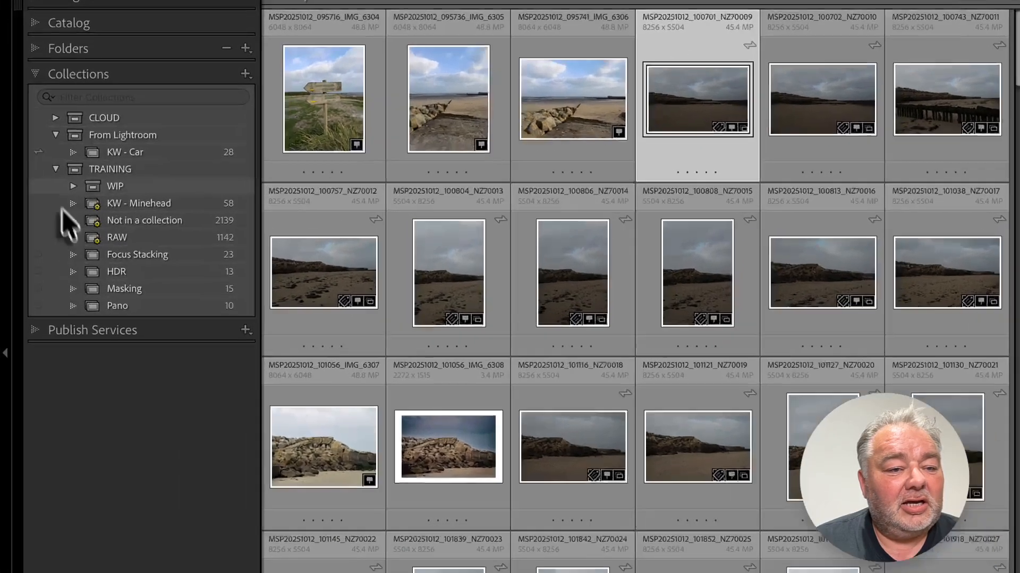
pyautogui.click(52, 194)
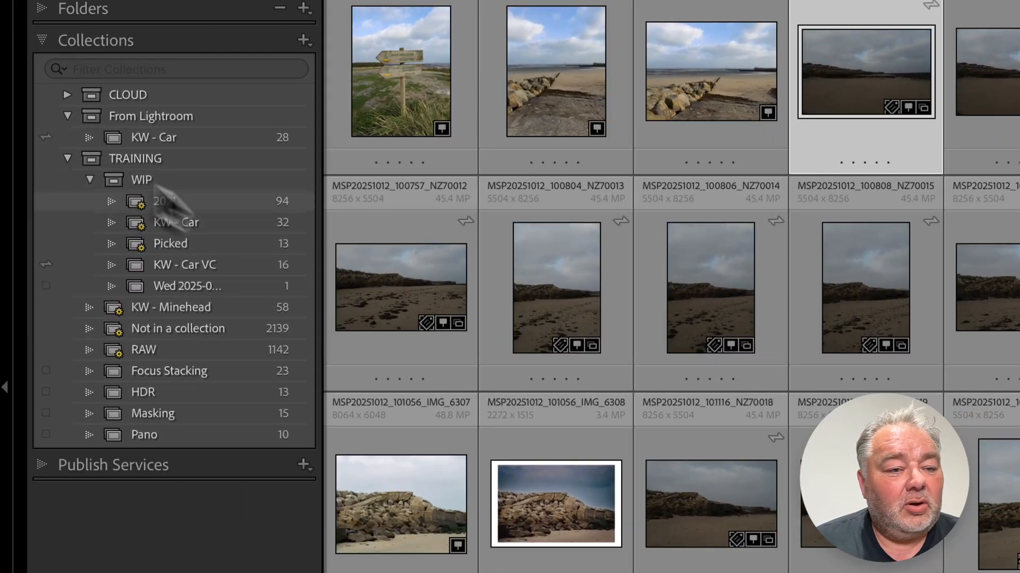
pyautogui.click(276, 185)
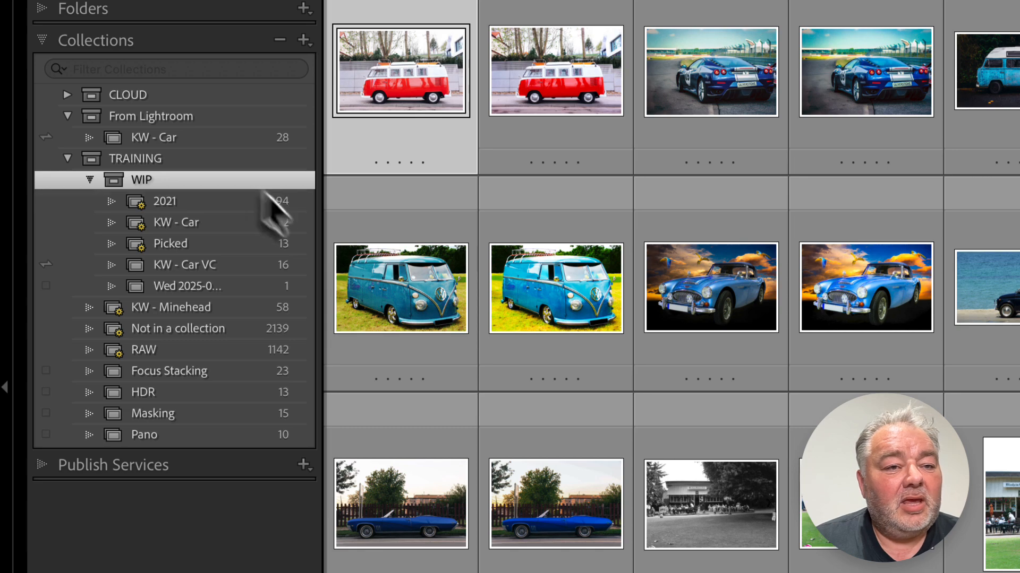
pyautogui.click(303, 40)
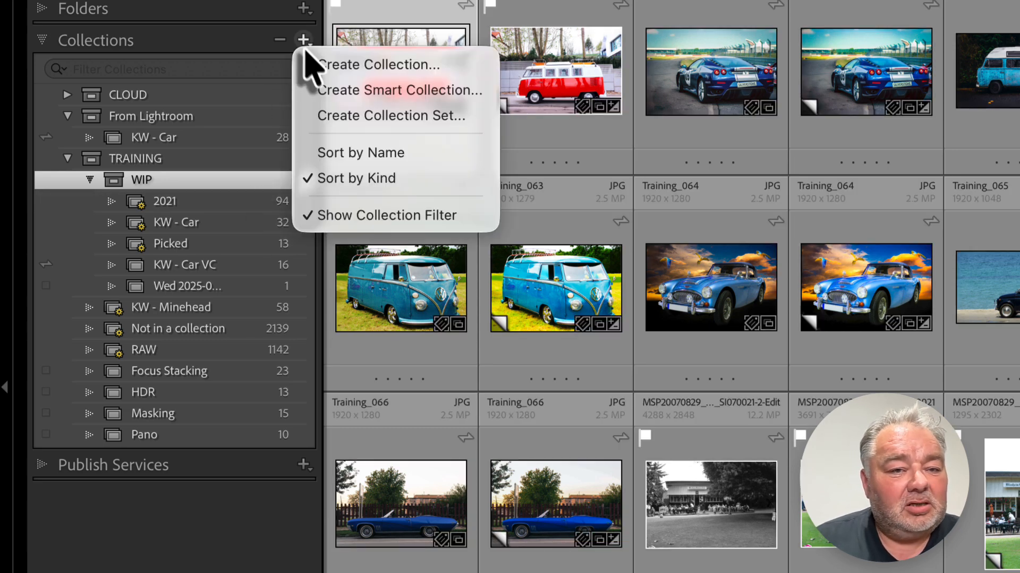
pyautogui.click(352, 90)
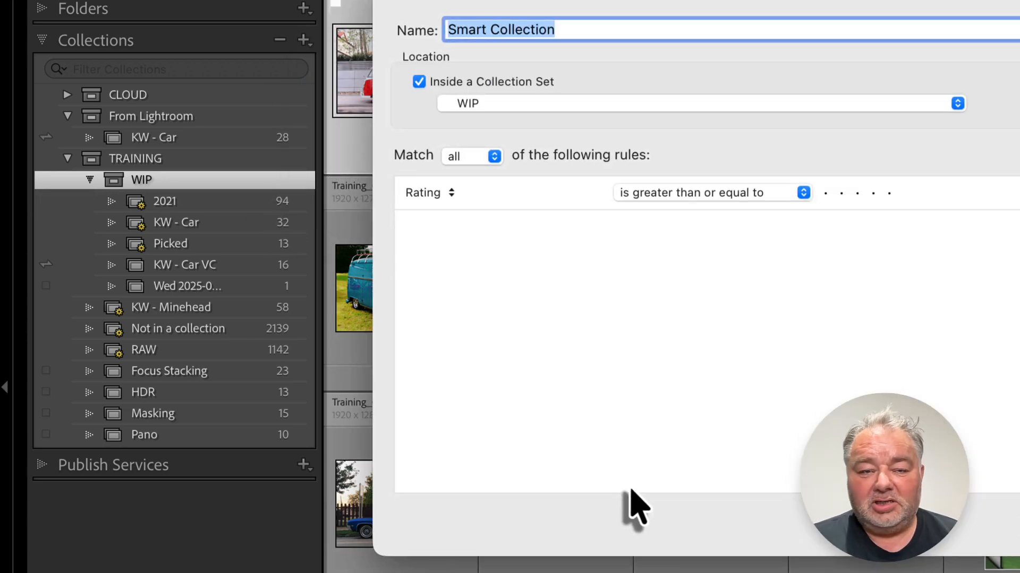
# Step: Name the smart collection Portmouth with the rule Keywords contains portsmouth
pyautogui.write('Portmouth')
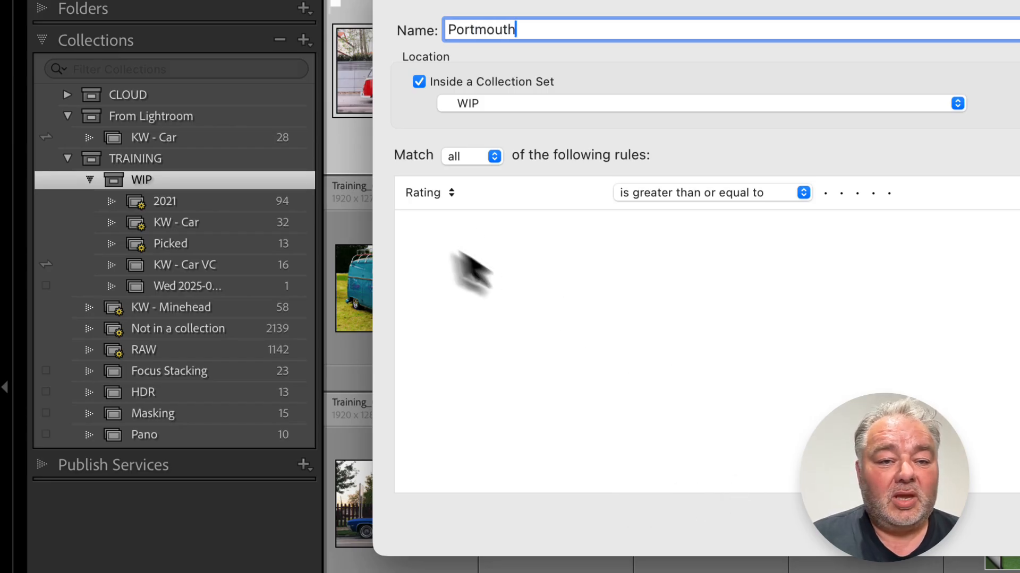
pyautogui.click(438, 196)
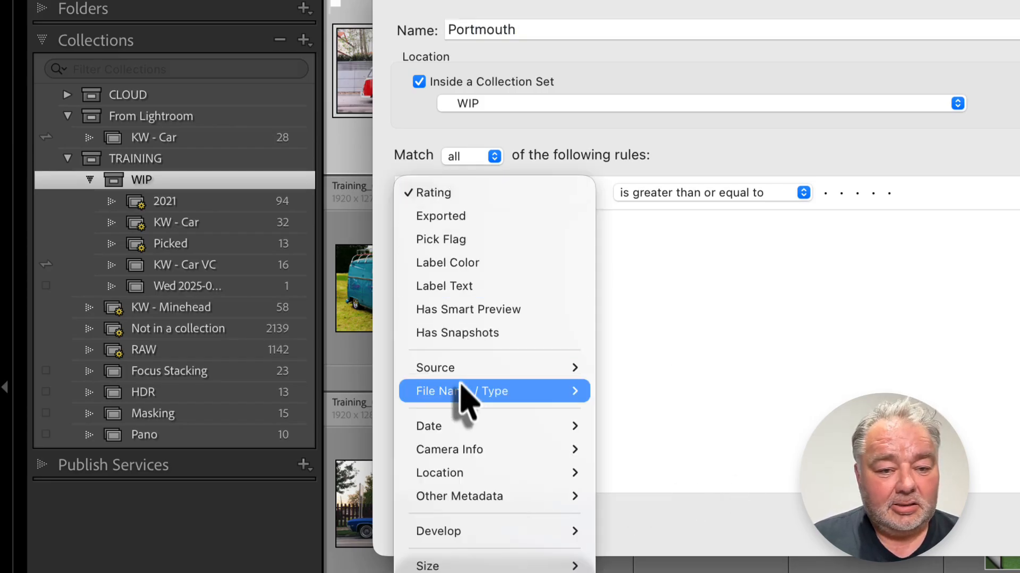
pyautogui.moveTo(465, 372)
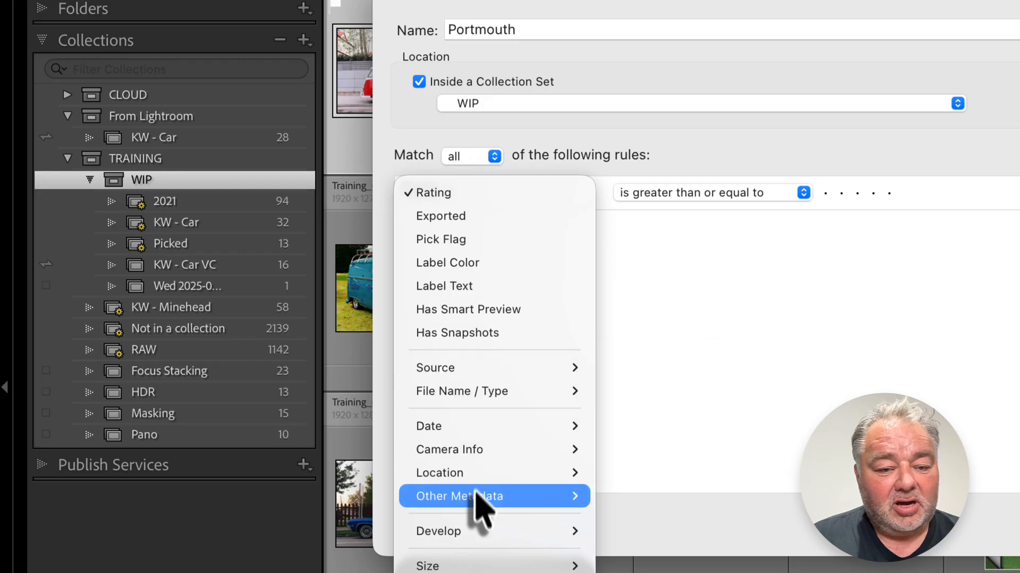
pyautogui.moveTo(478, 499)
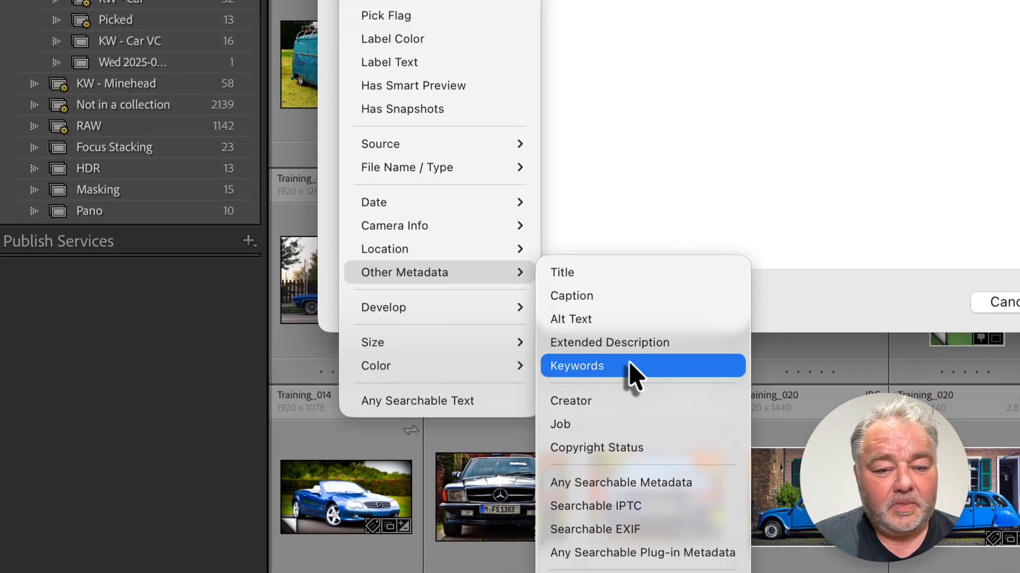
pyautogui.click(632, 366)
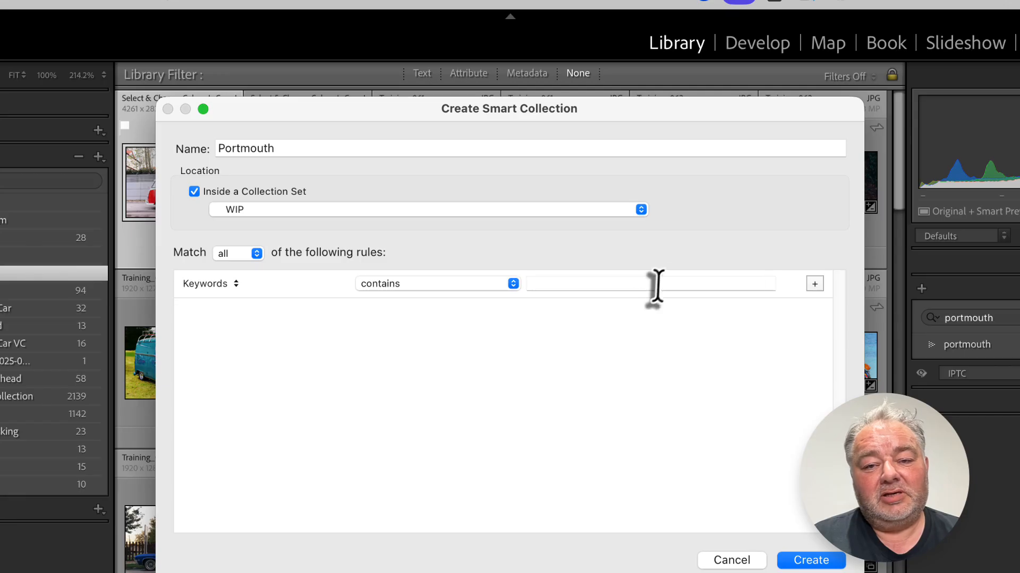
pyautogui.click(686, 284)
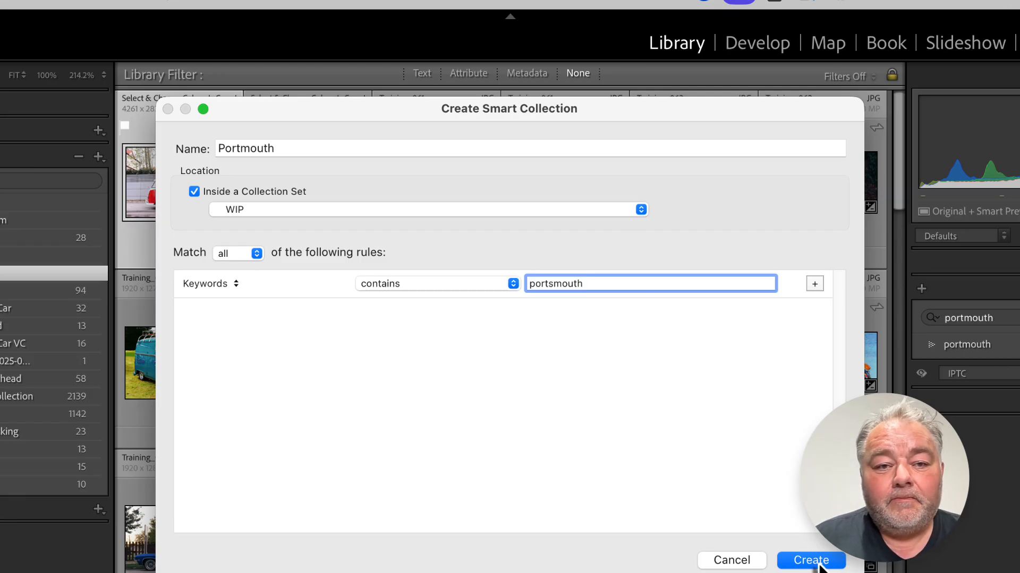
# Step: Change the smart collection's name to Portmouths
pyautogui.doubleClick(317, 150)
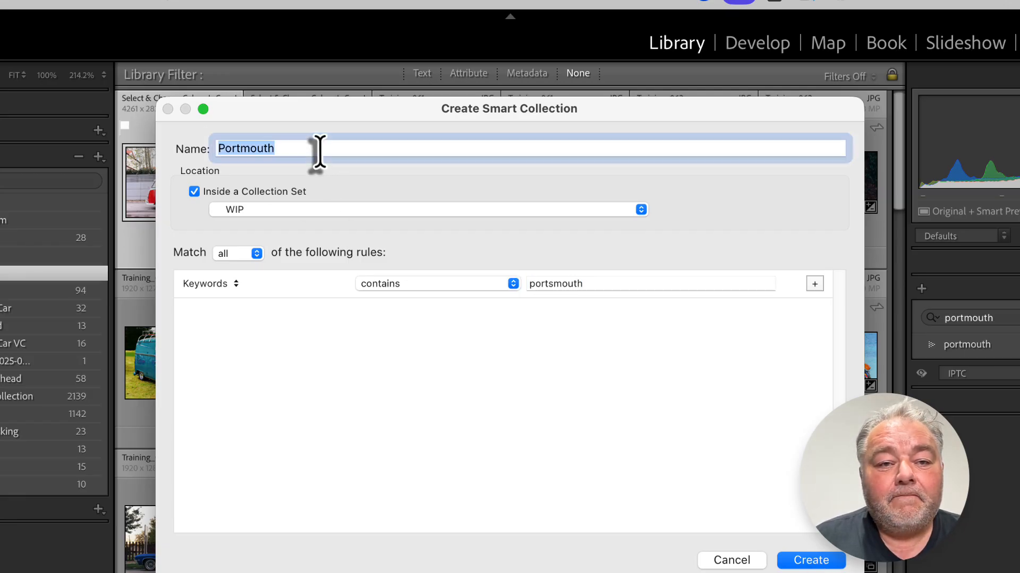
pyautogui.click(362, 148)
pyautogui.moveTo(360, 149); pyautogui.dragTo(197, 149)
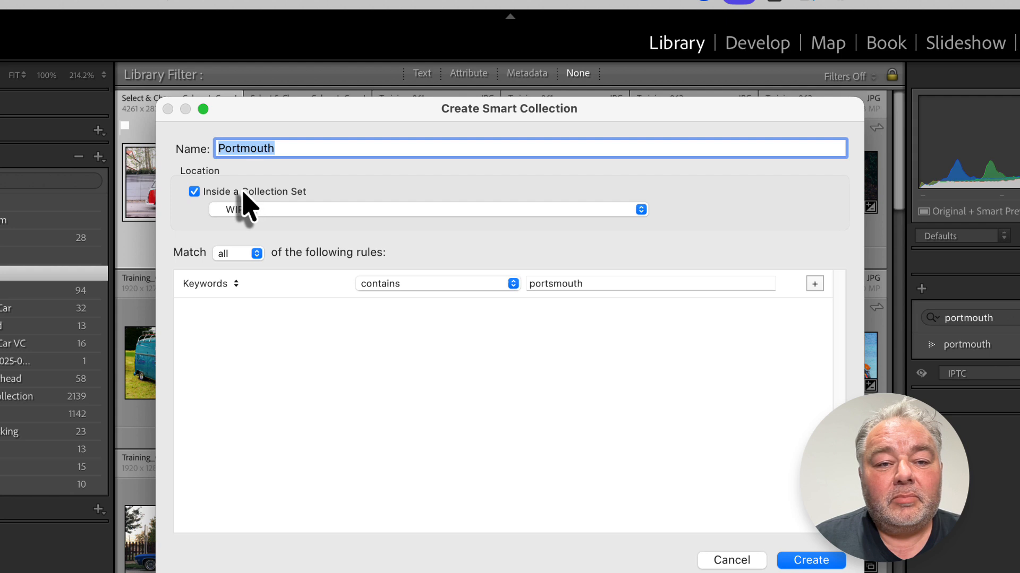
pyautogui.click(242, 193)
pyautogui.click(246, 192)
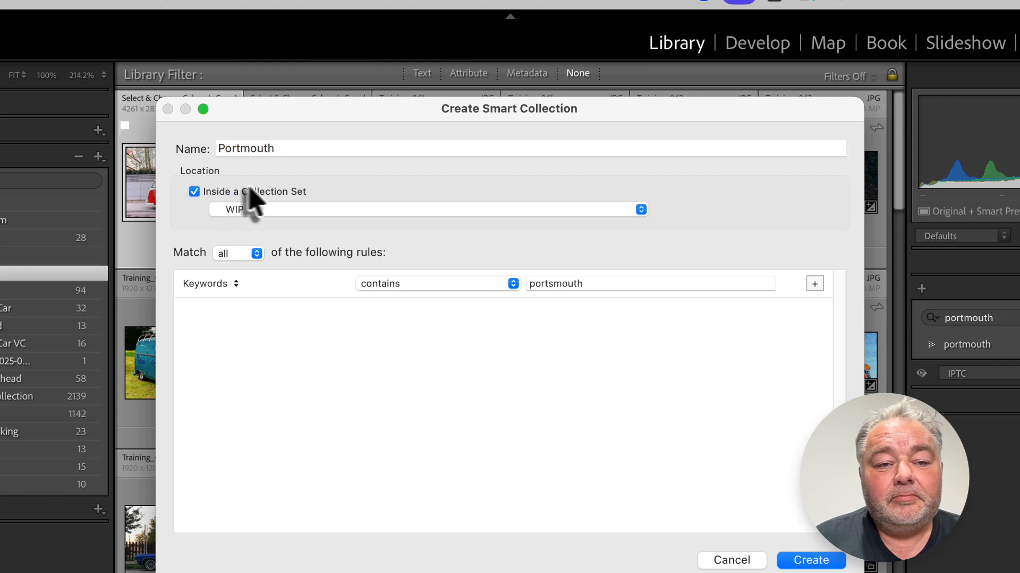
pyautogui.doubleClick(261, 148)
pyautogui.click(332, 148)
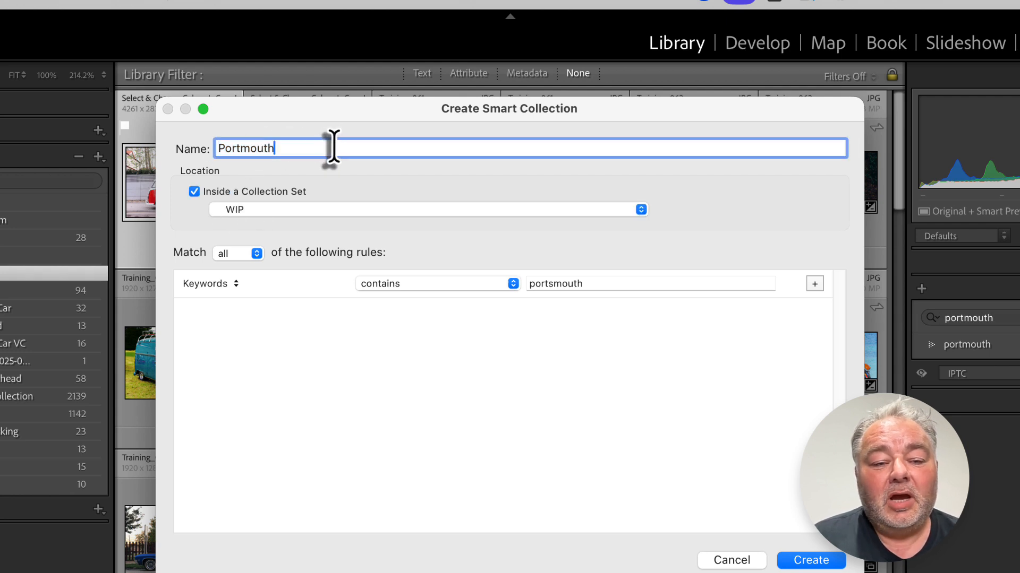
pyautogui.click(406, 355)
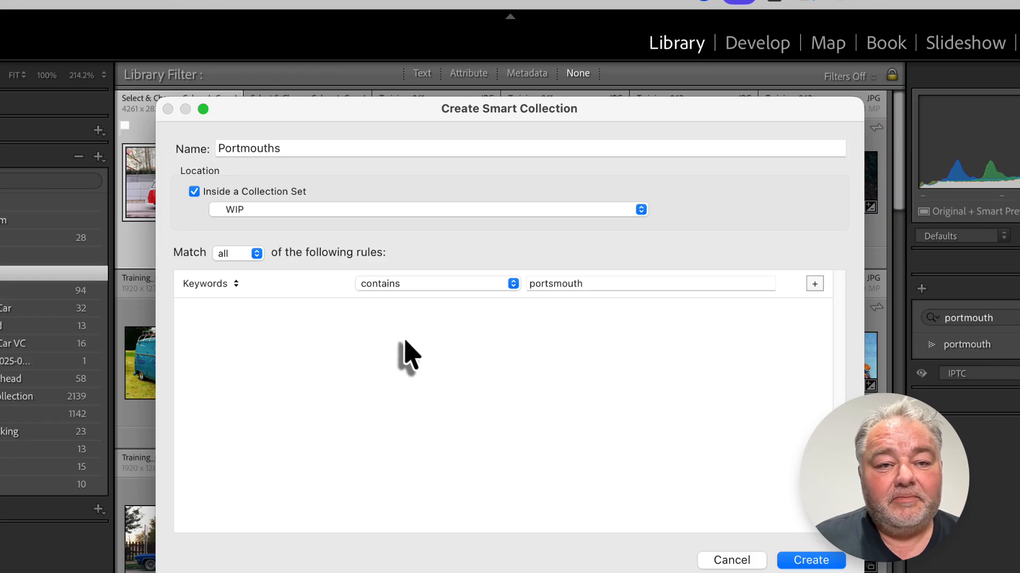
# Step: Correct the smart collection's name to Portsmouths and create it inside WIP
pyautogui.doubleClick(618, 284)
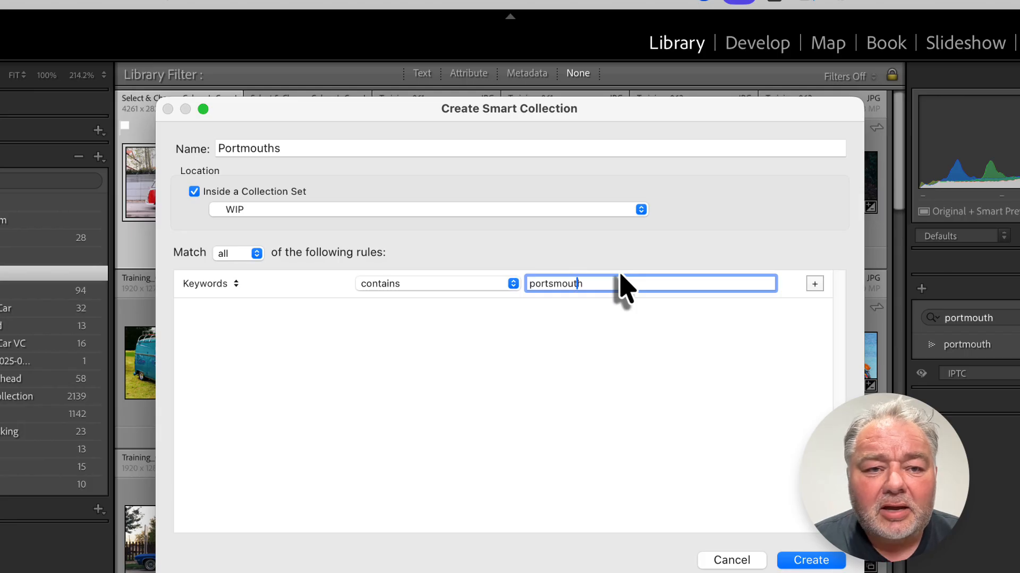
pyautogui.doubleClick(240, 148)
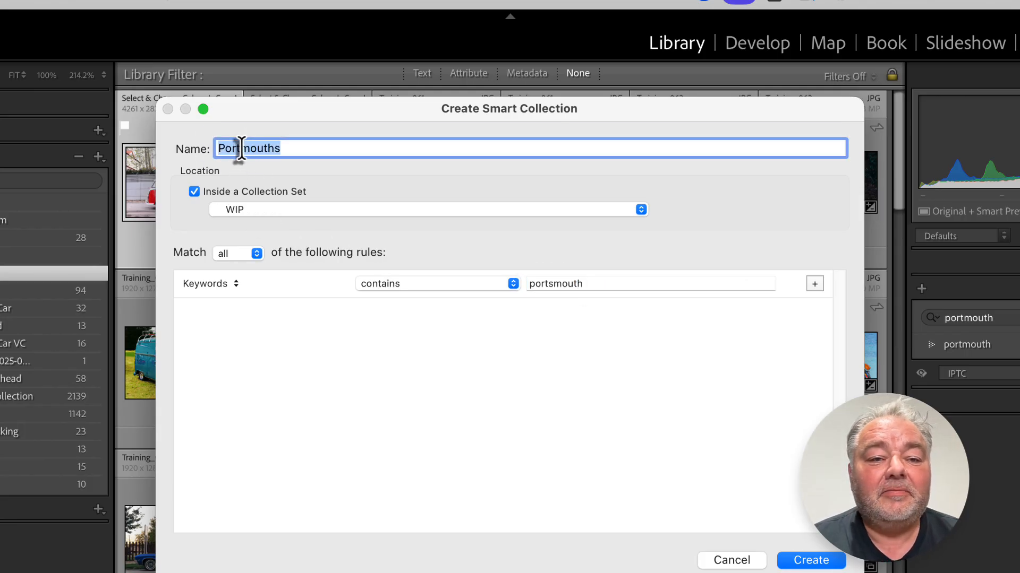
pyautogui.click(240, 148)
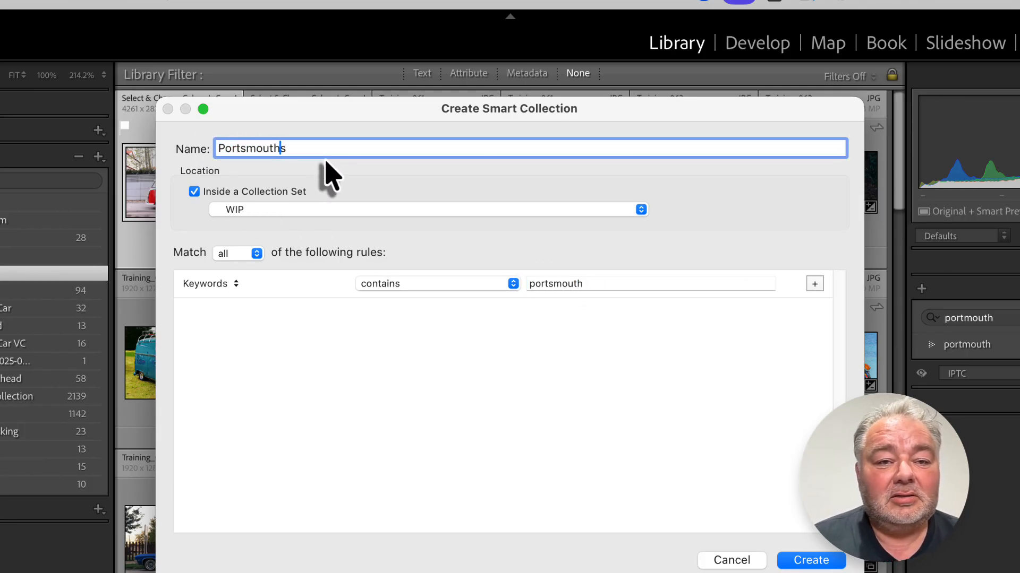
pyautogui.press('Return')
pyautogui.press('BackSpace')
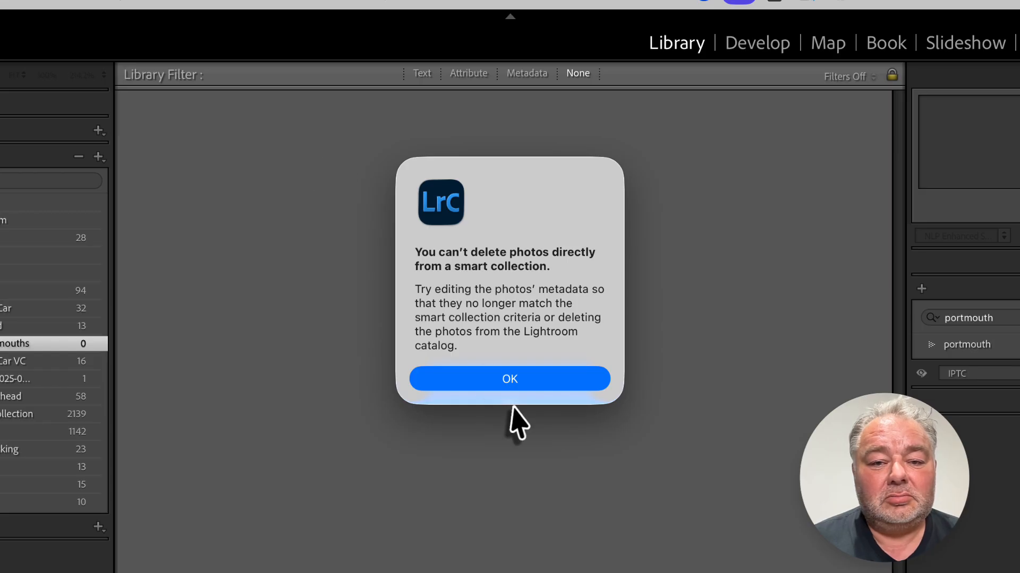
pyautogui.click(509, 380)
# Step: Rename the smart collection to Portsmouth
pyautogui.doubleClick(47, 344)
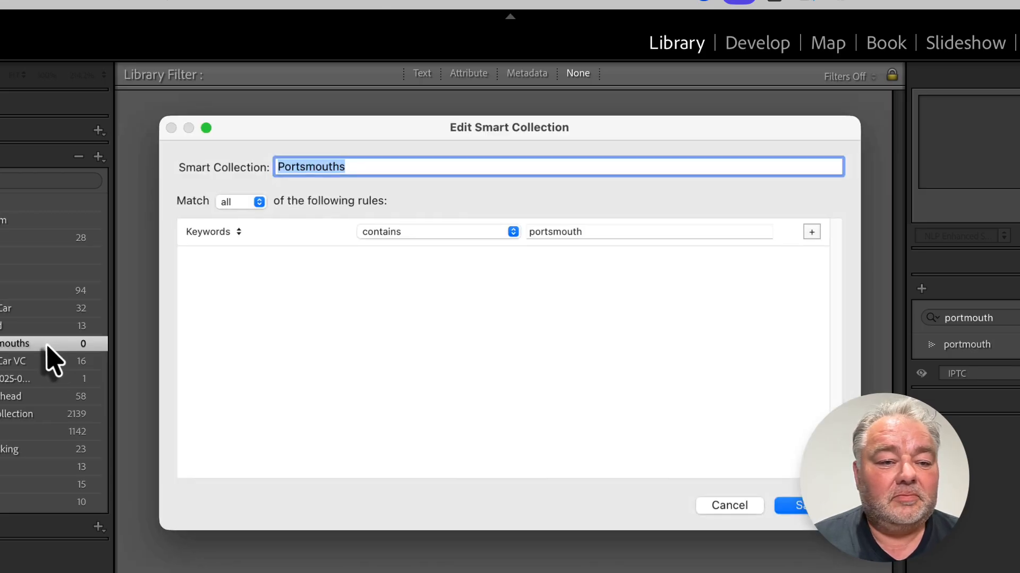
pyautogui.click(352, 166)
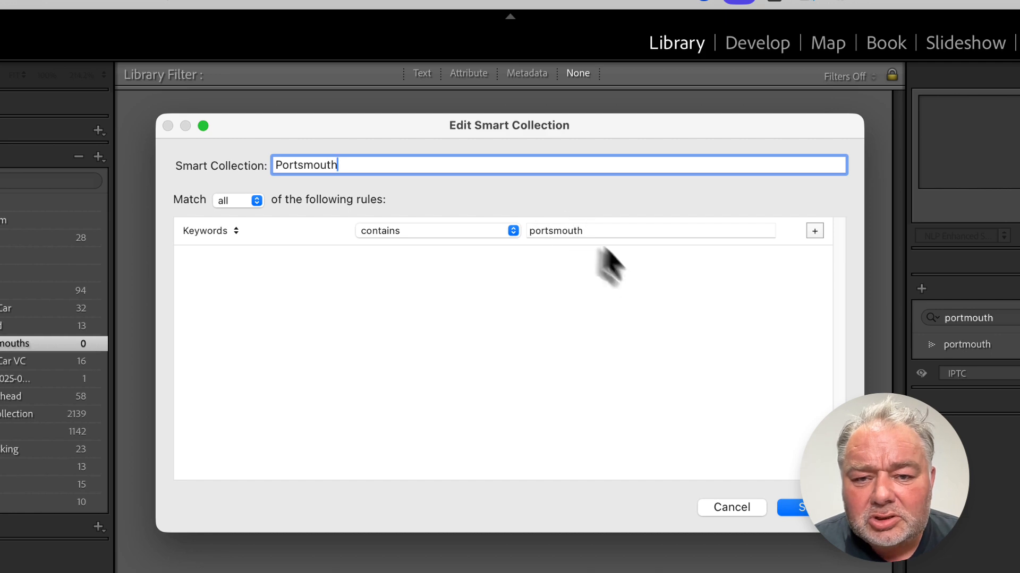
pyautogui.click(794, 508)
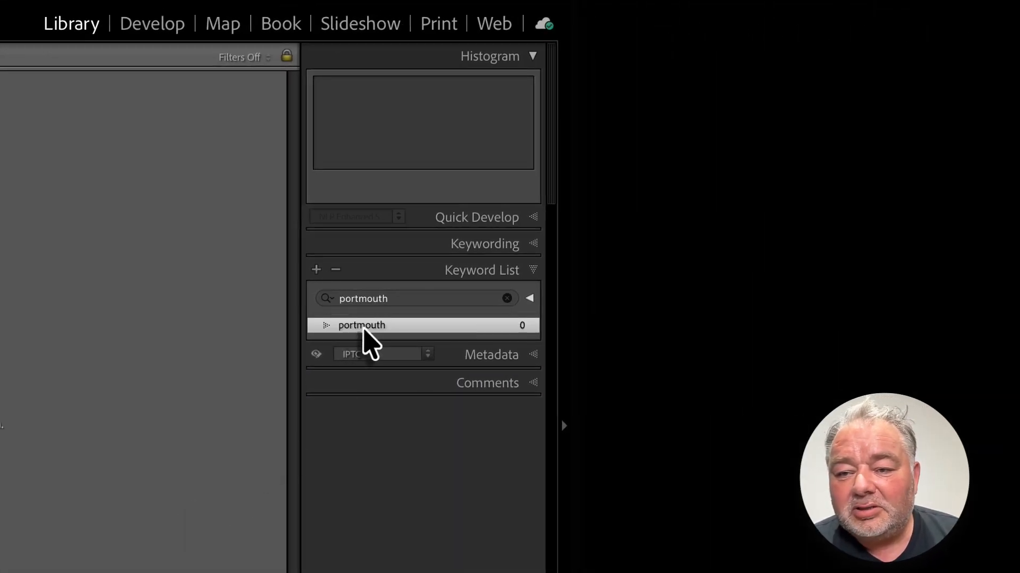
# Step: Rename the portmouth keyword tag to portsmouth
pyautogui.doubleClick(364, 330)
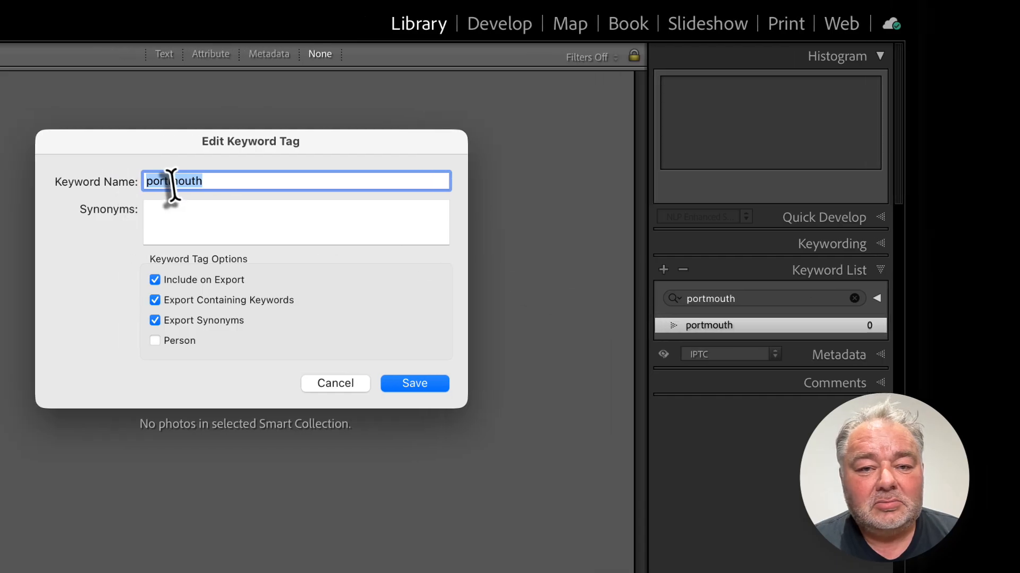
pyautogui.click(169, 181)
pyautogui.write('s')
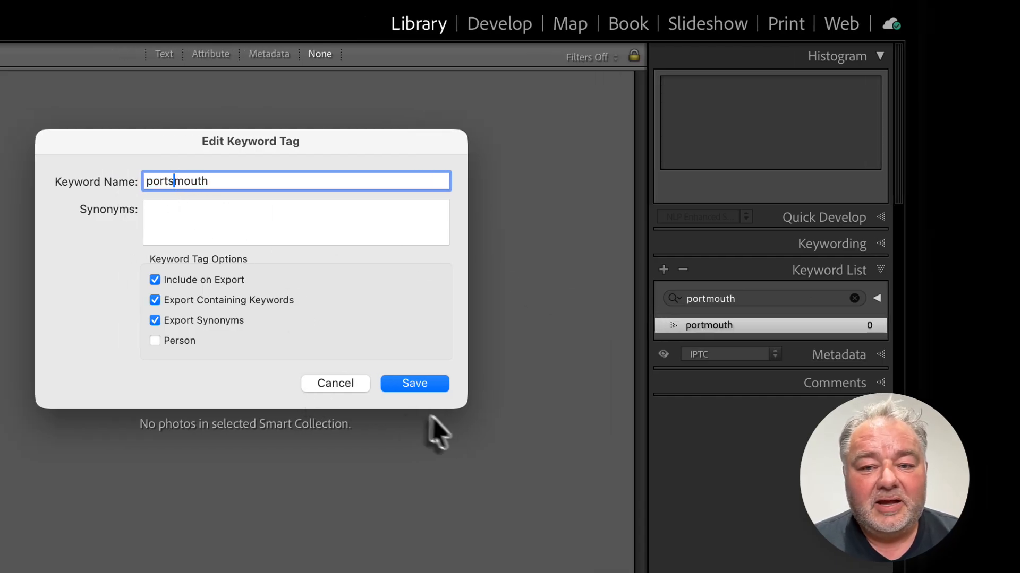
pyautogui.click(422, 391)
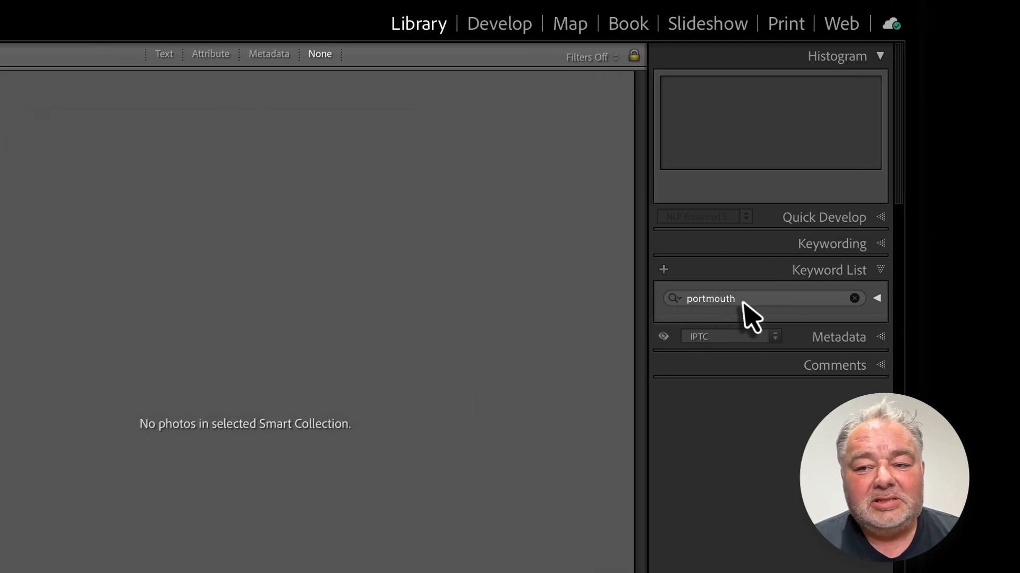
# Step: Filter the keyword list for portsmouth and select the matching keyword
pyautogui.click(859, 302)
pyautogui.press('BackSpace')
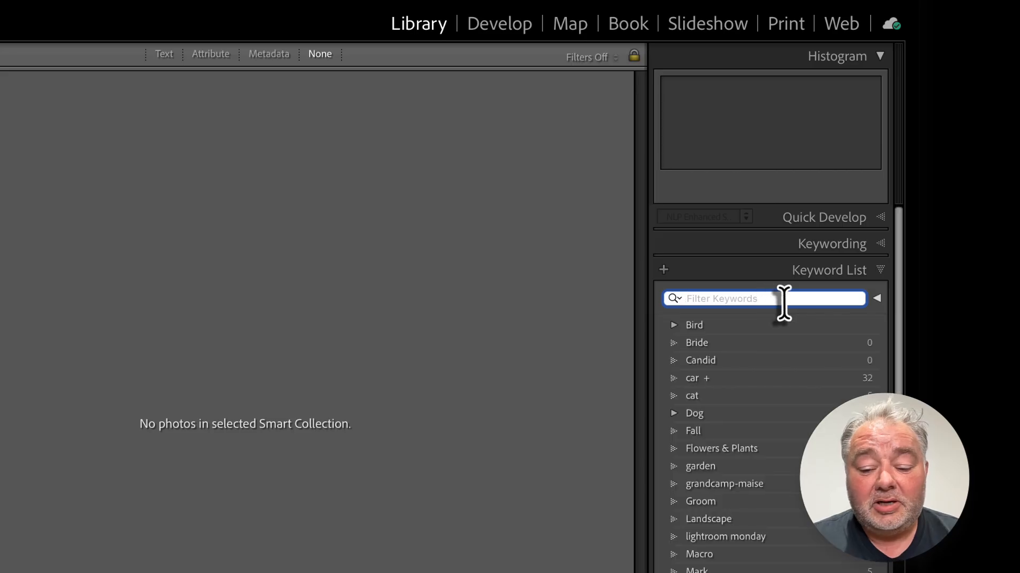
pyautogui.write('portsmout')
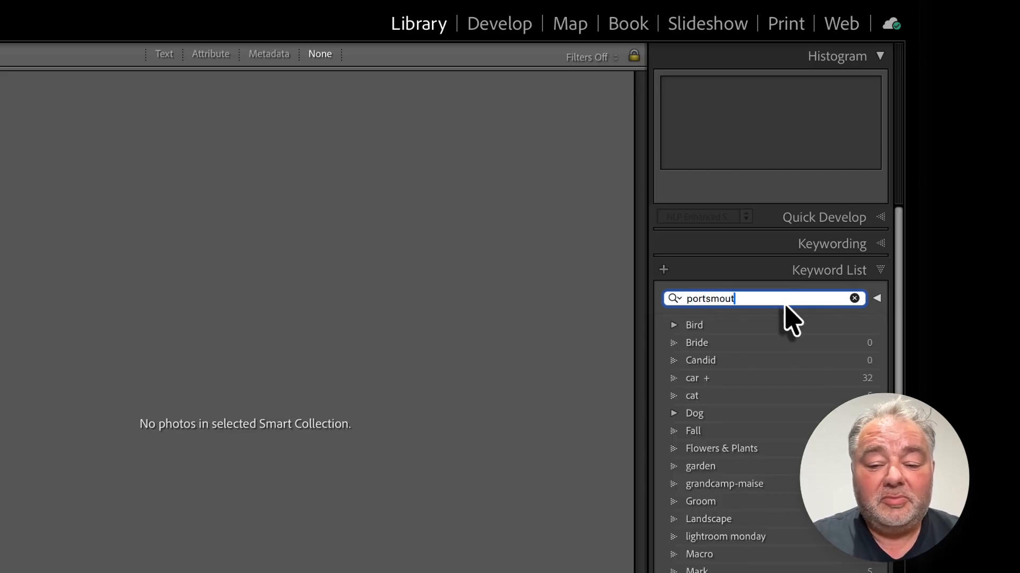
pyautogui.write('h')
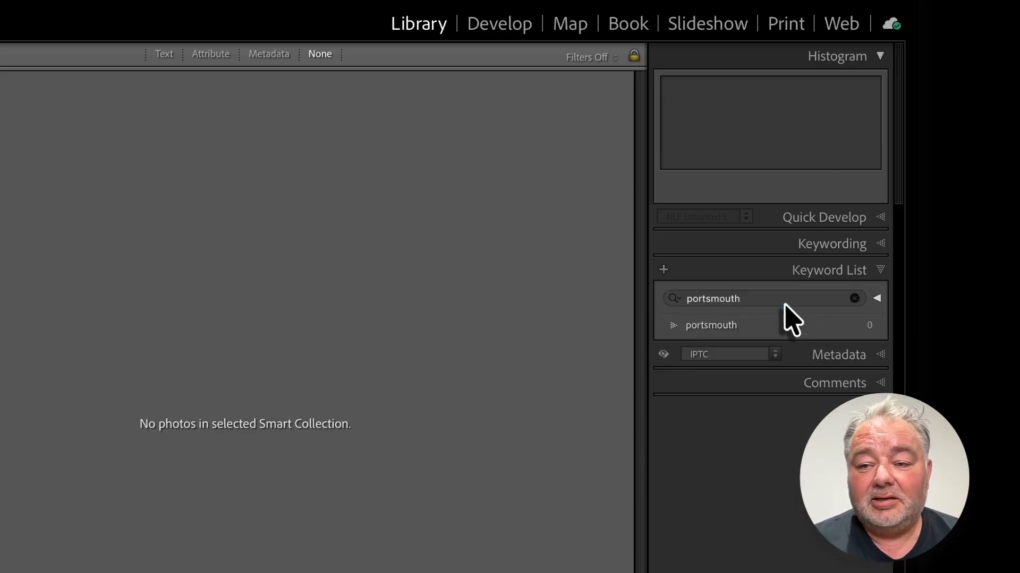
pyautogui.click(716, 331)
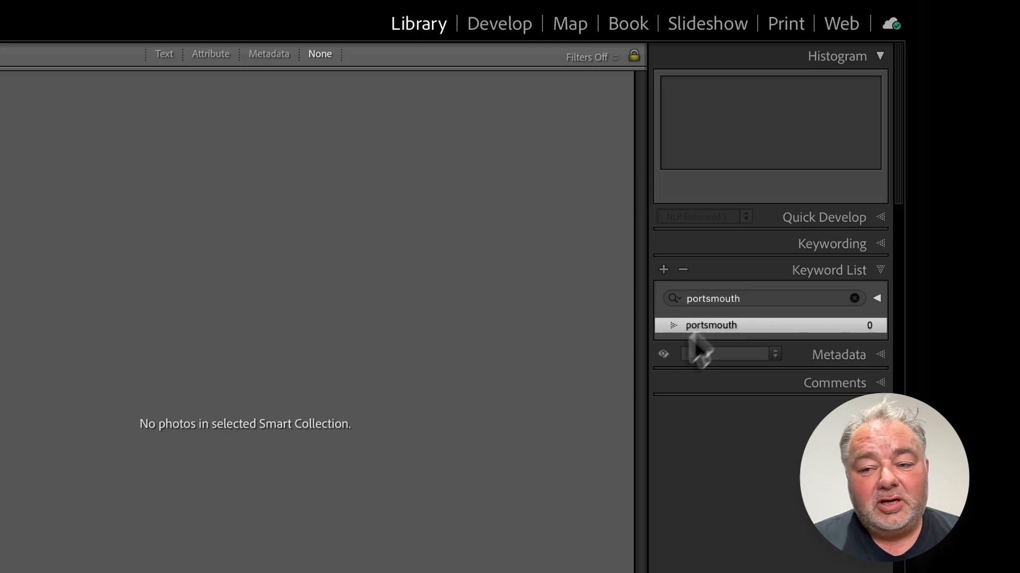
# Step: Clear the keyword filter and rename the bird keyword under Bird to birds
pyautogui.click(855, 298)
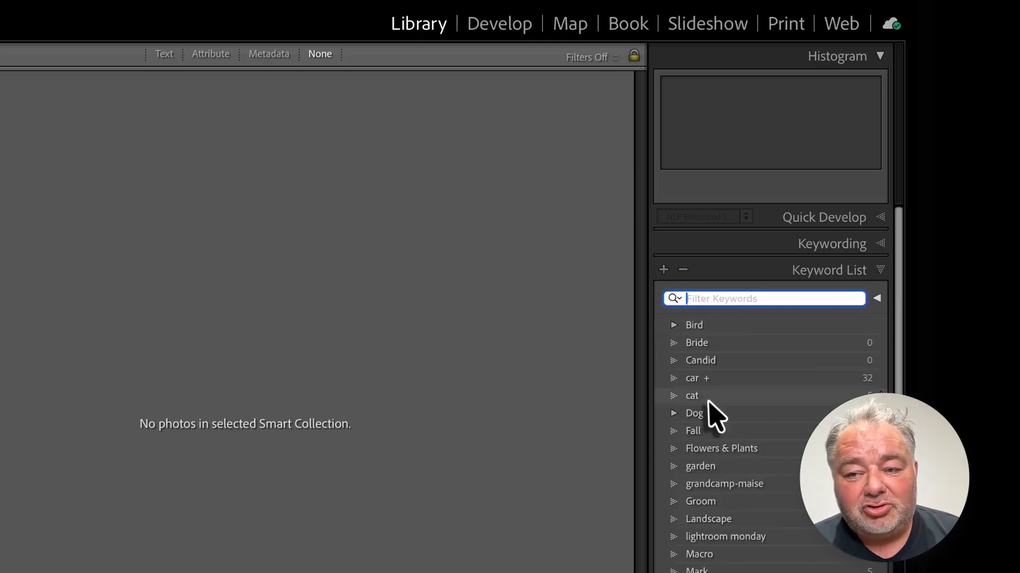
pyautogui.click(675, 327)
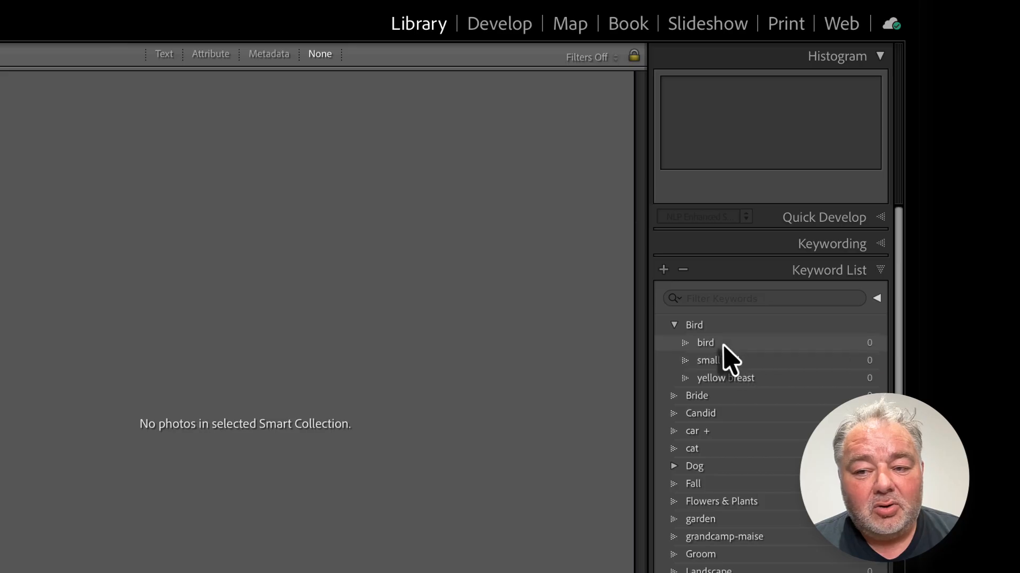
pyautogui.click(713, 346)
pyautogui.doubleClick(719, 344)
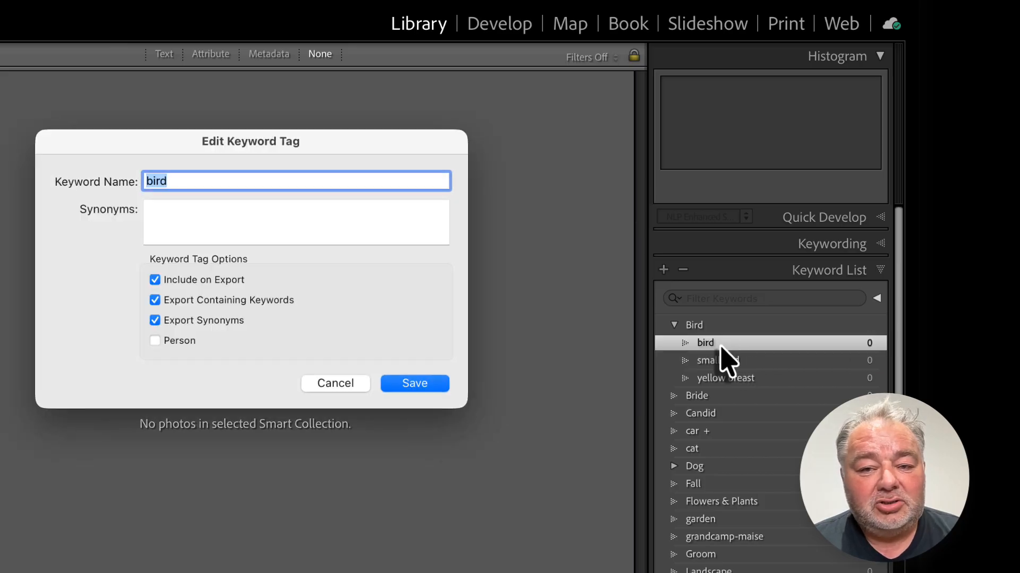
pyautogui.click(244, 182)
pyautogui.press('Return')
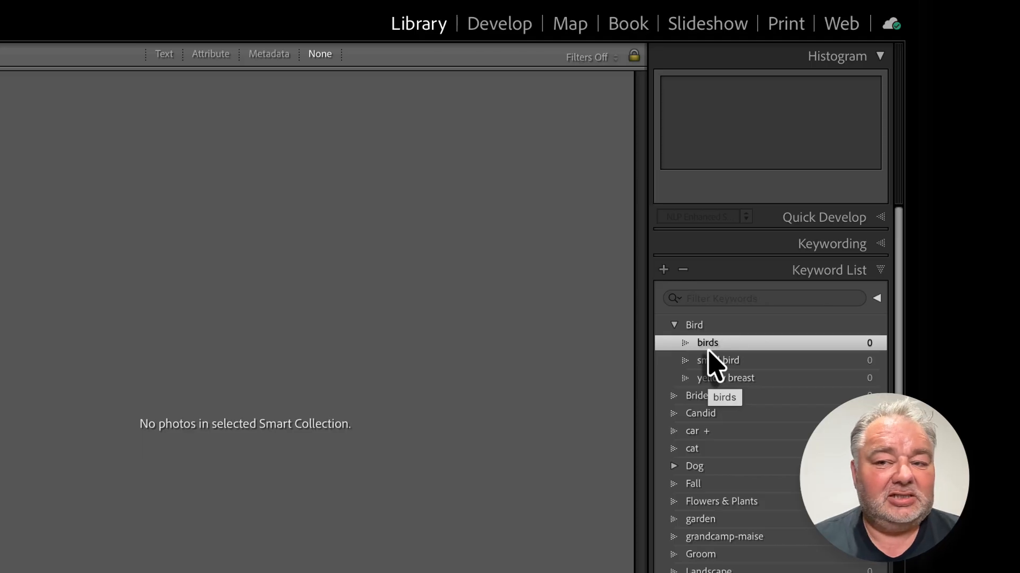
# Step: Filter the keyword list again for portsmouth and select that keyword
pyautogui.click(705, 301)
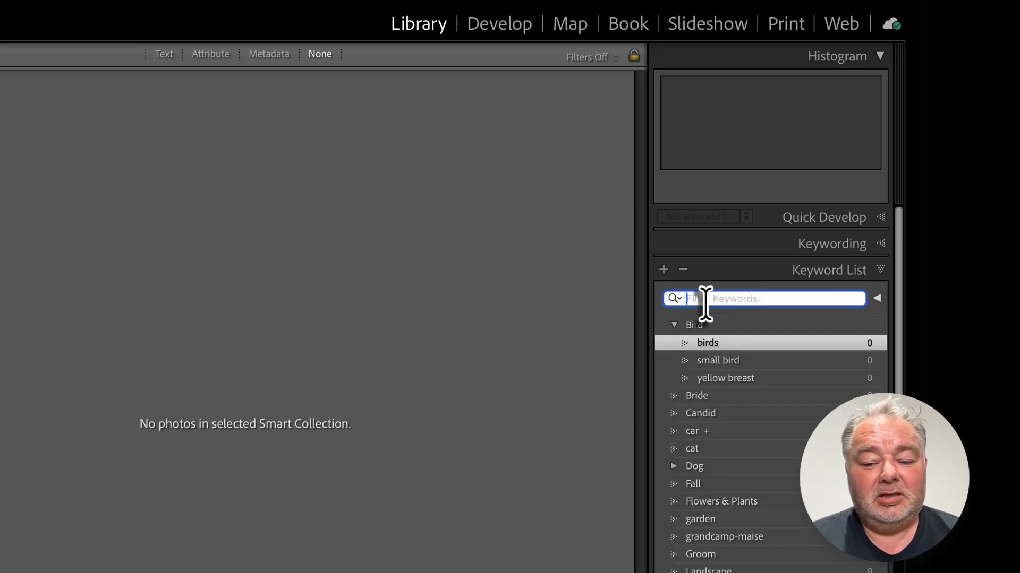
pyautogui.write('portsmo')
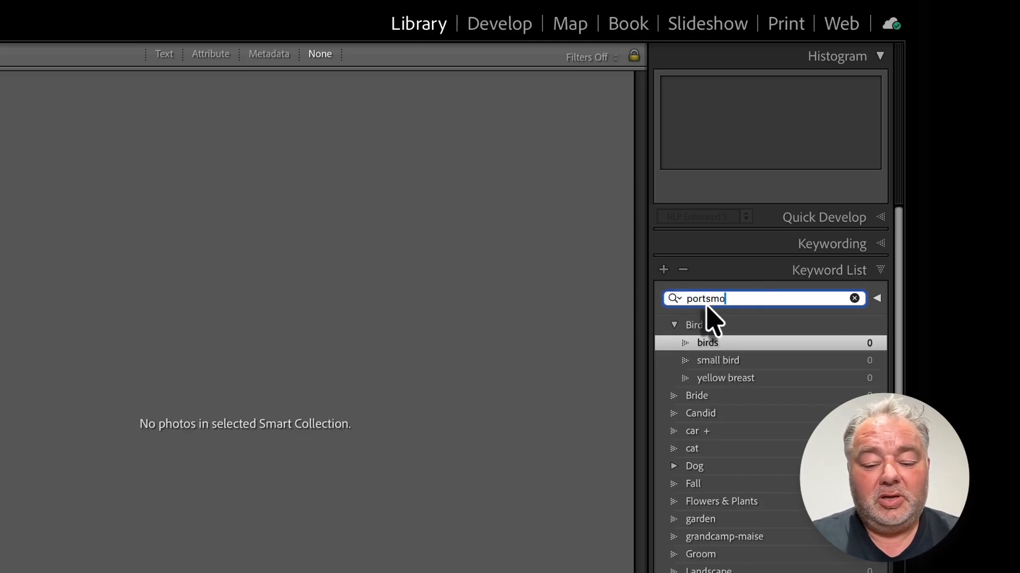
pyautogui.write('uth')
pyautogui.click(729, 326)
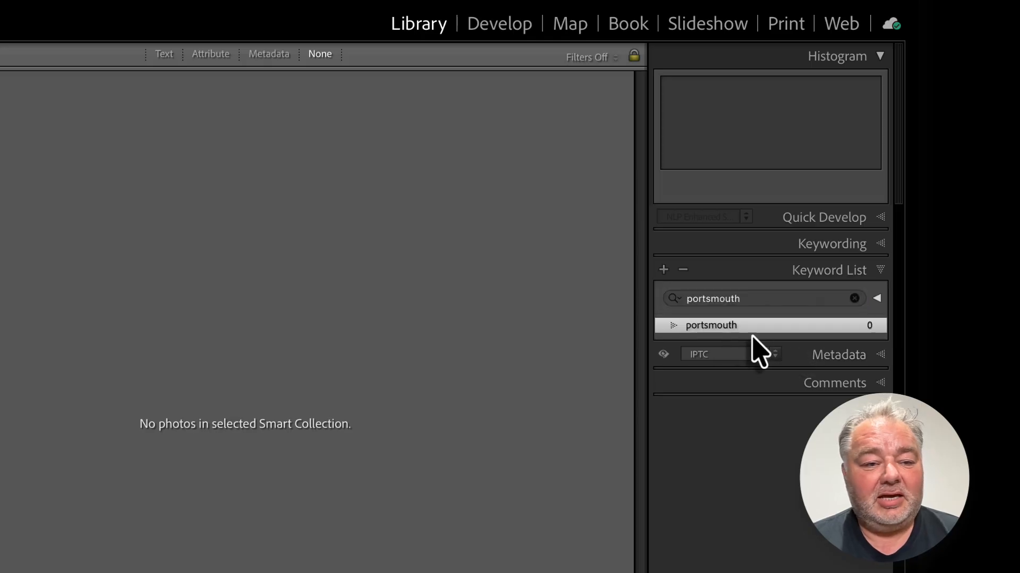
# Step: Open the Portsmouth smart collection's settings, review its Keywords rule, and save
pyautogui.doubleClick(0, 334)
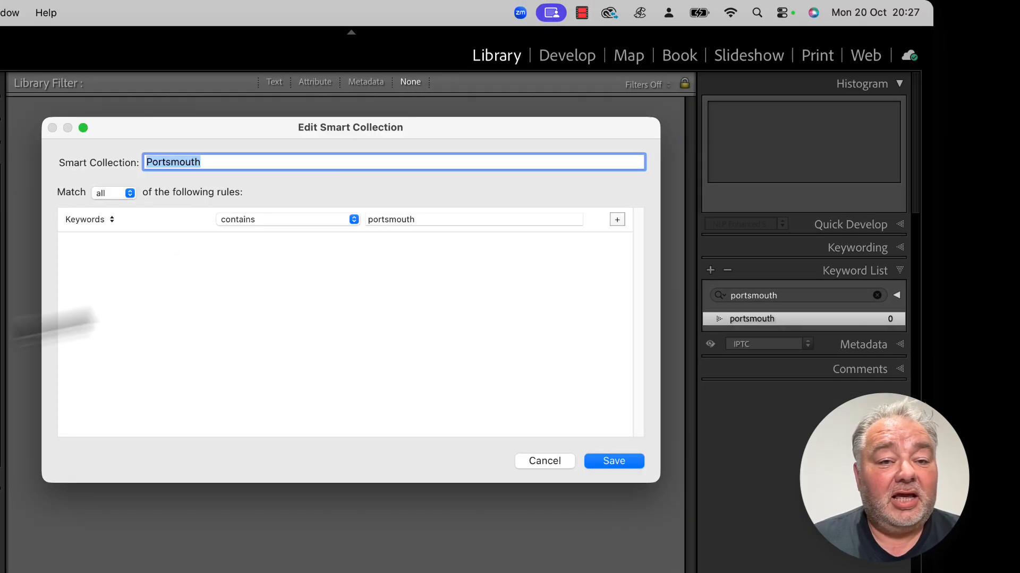
pyautogui.click(235, 162)
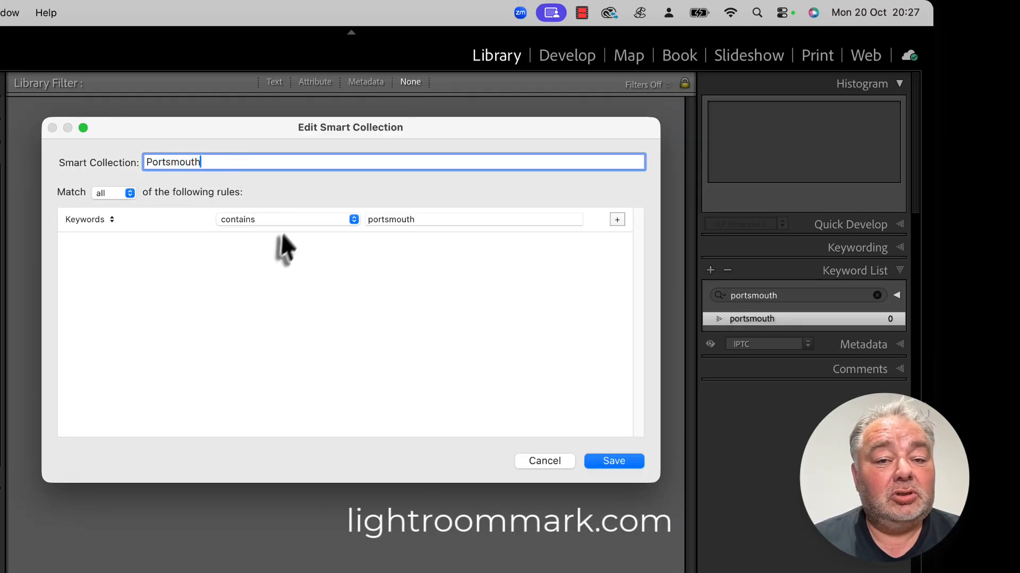
pyautogui.doubleClick(419, 220)
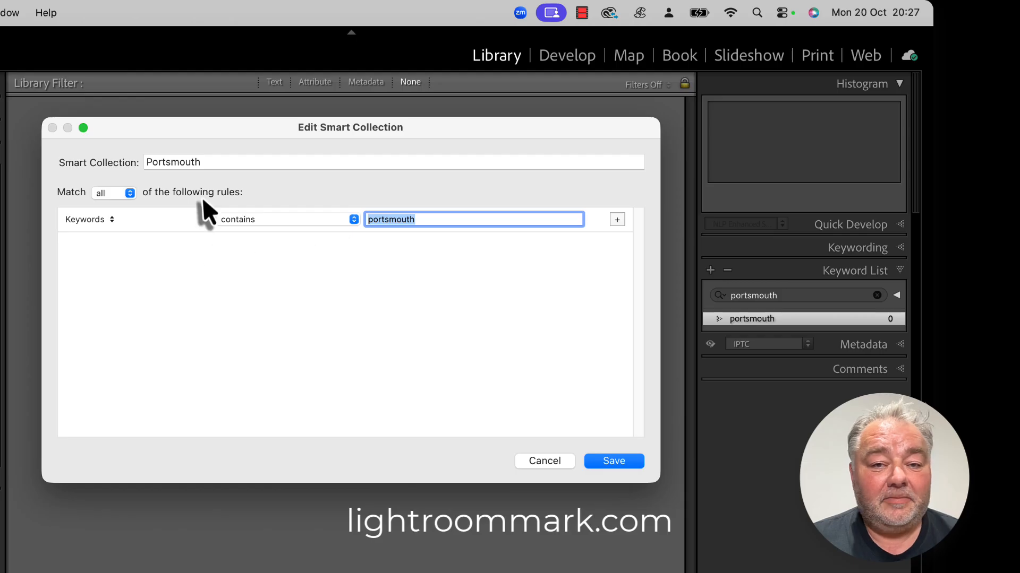
pyautogui.click(92, 222)
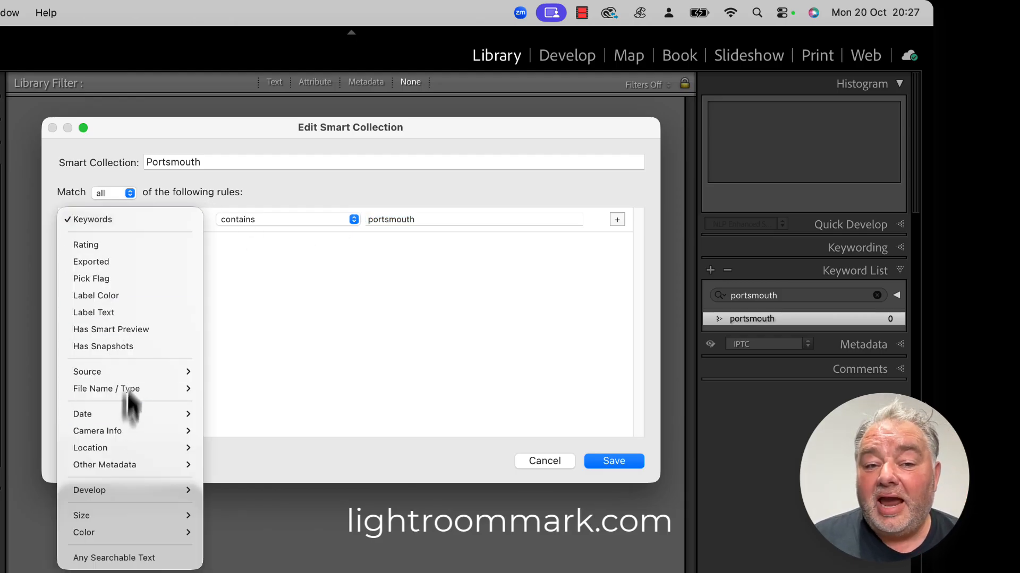
pyautogui.click(103, 220)
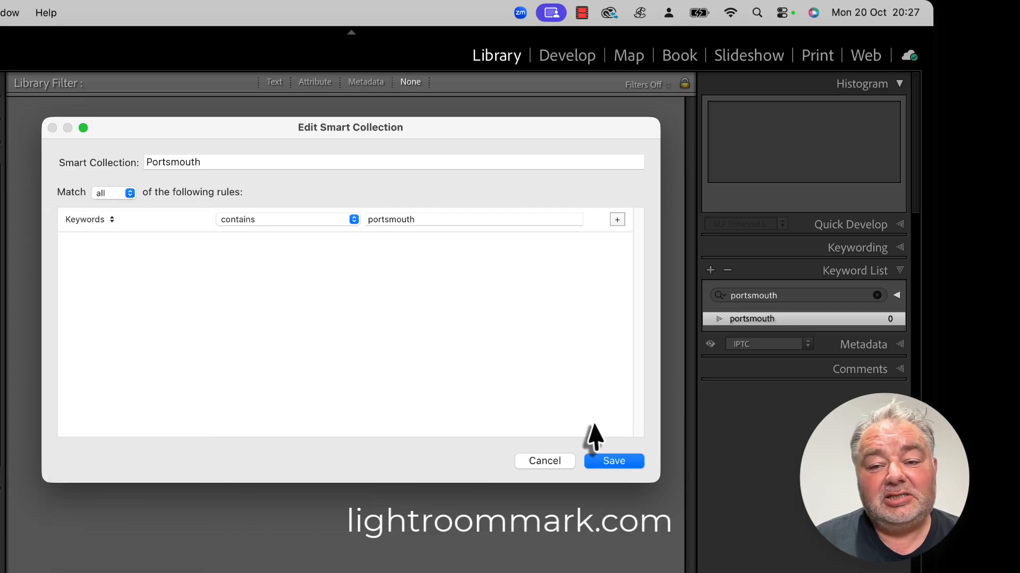
pyautogui.click(604, 467)
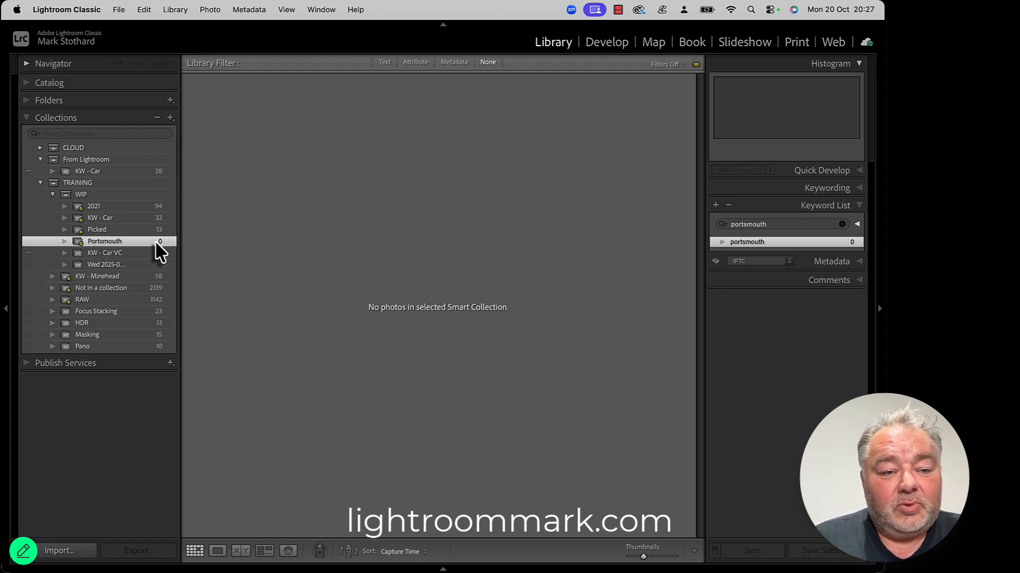
# Step: Open the import dialog, choose the 2025-01-17 source folder and uncheck all photos
pyautogui.click(71, 555)
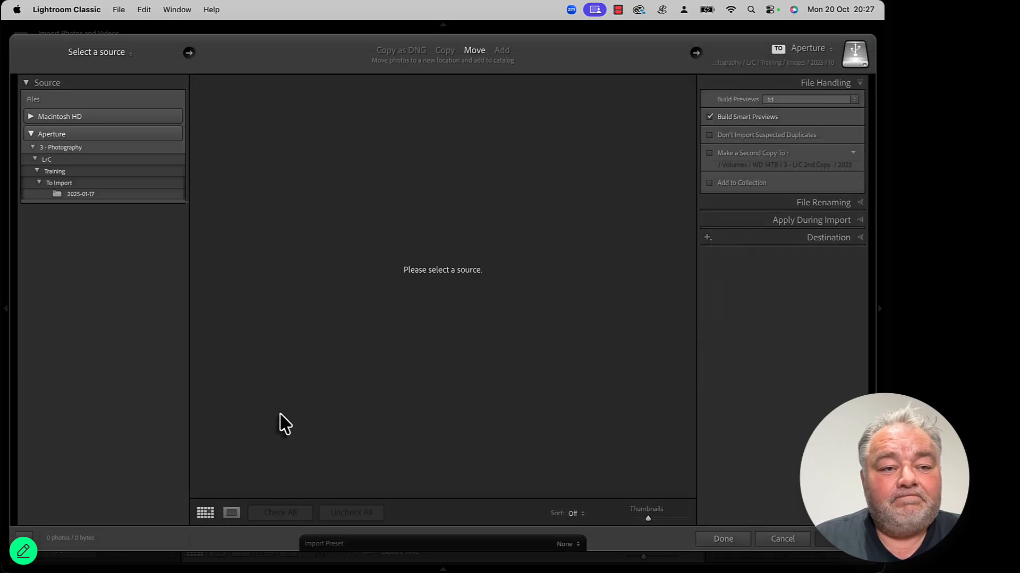
pyautogui.click(85, 194)
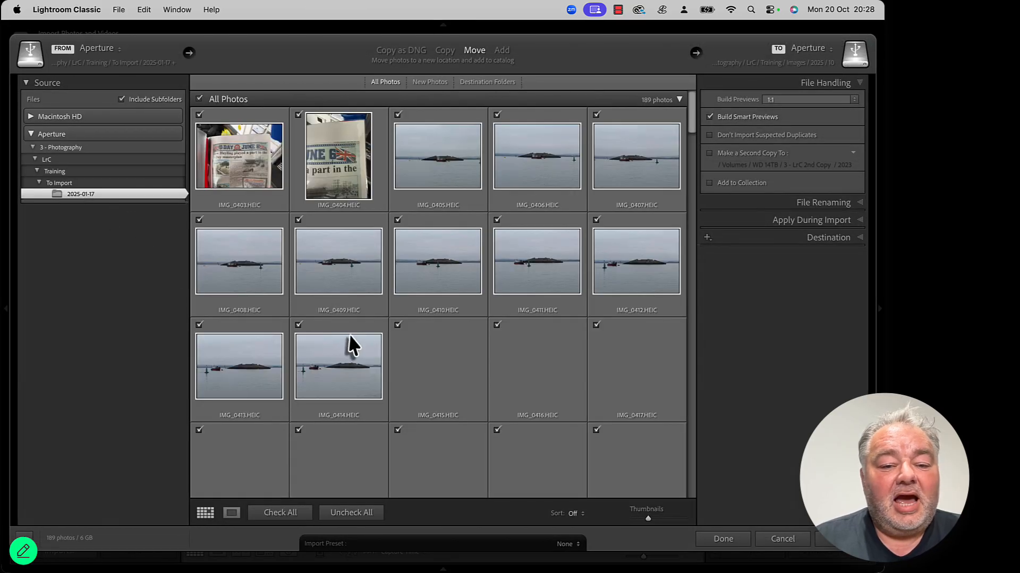
pyautogui.click(342, 518)
# Step: Enlarge the import thumbnails and check the pillbox photos IMG_0421 through IMG_0426
pyautogui.scroll(-5, 425, 282)
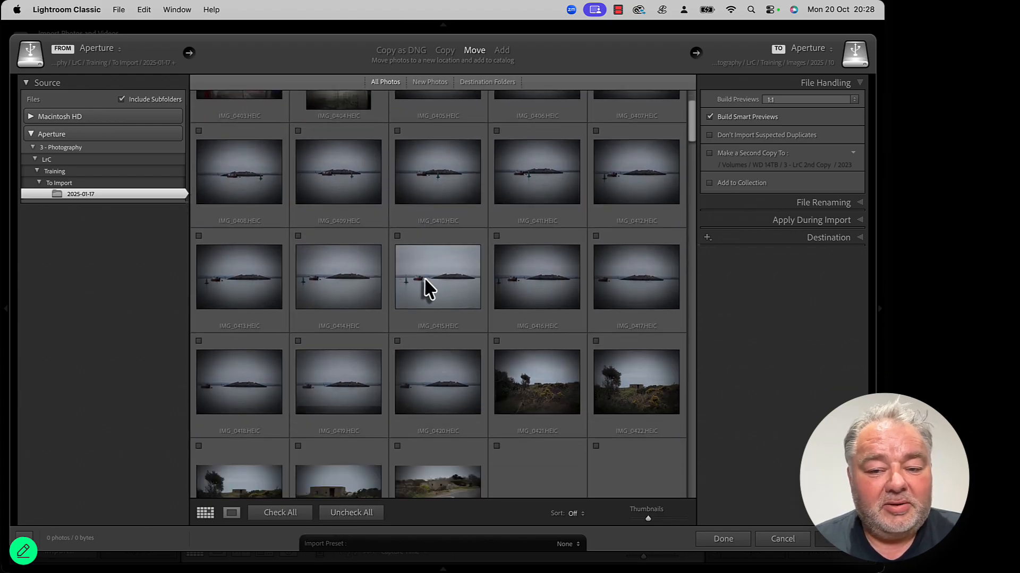
pyautogui.click(662, 519)
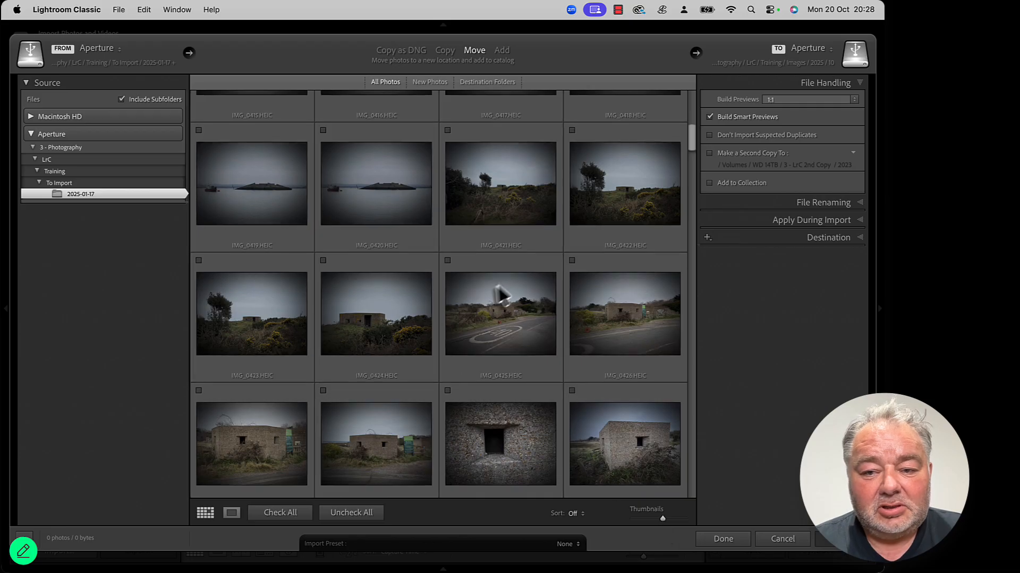
pyautogui.scroll(1, 499, 294)
pyautogui.scroll(-1, 500, 294)
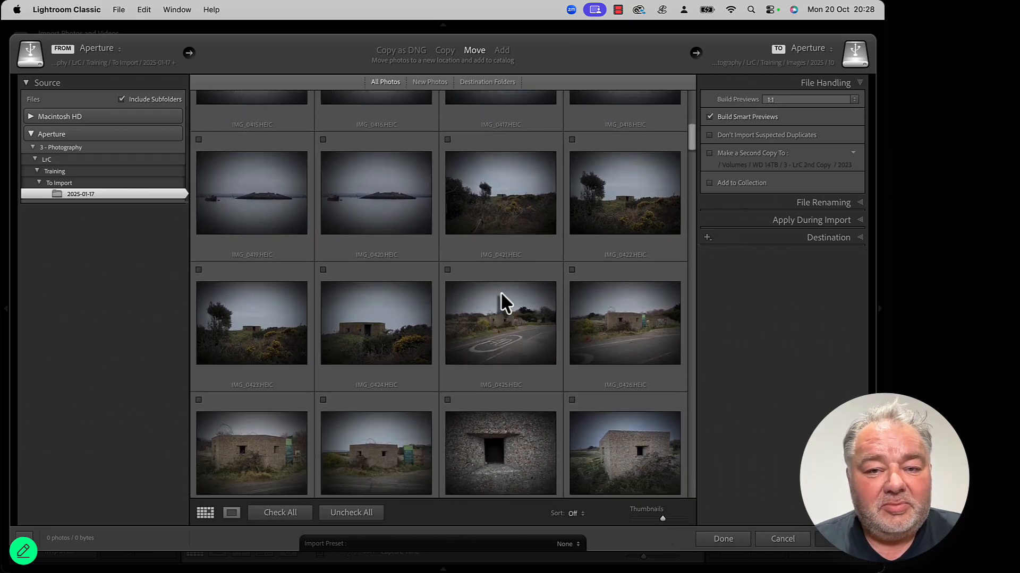
pyautogui.click(448, 140)
pyautogui.click(571, 140)
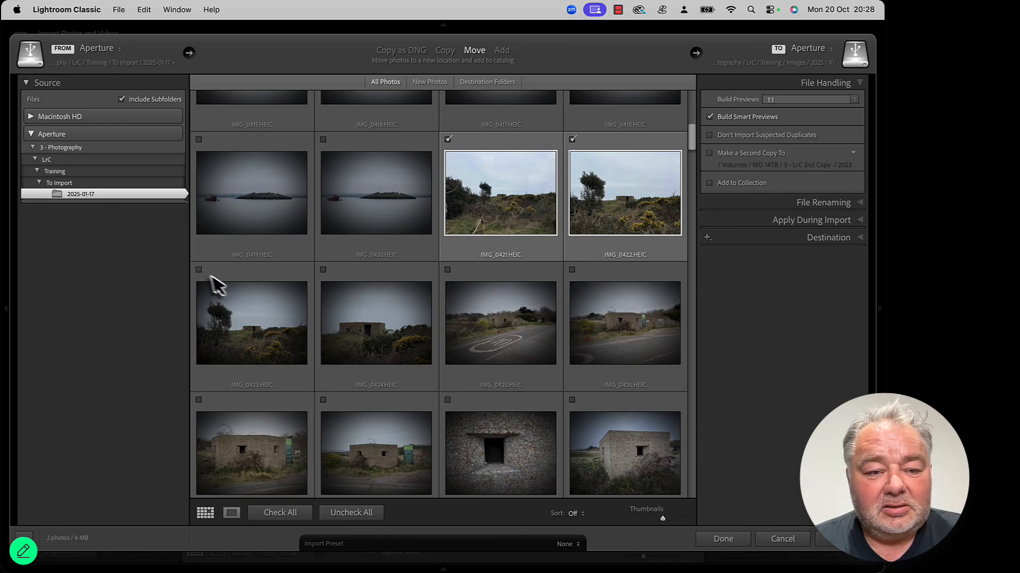
pyautogui.click(199, 269)
pyautogui.click(323, 270)
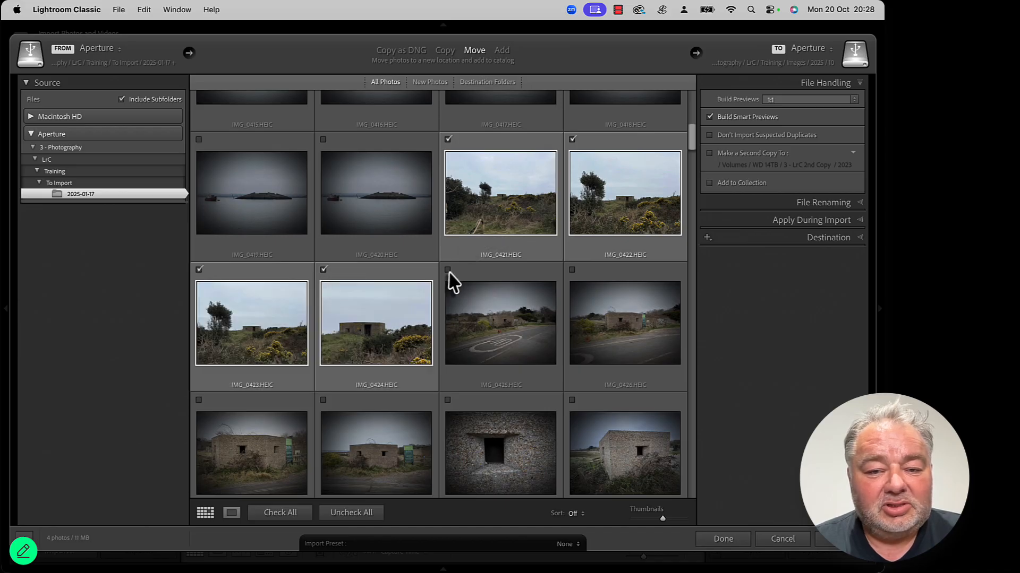
pyautogui.click(448, 269)
pyautogui.click(572, 270)
pyautogui.scroll(-2, 477, 353)
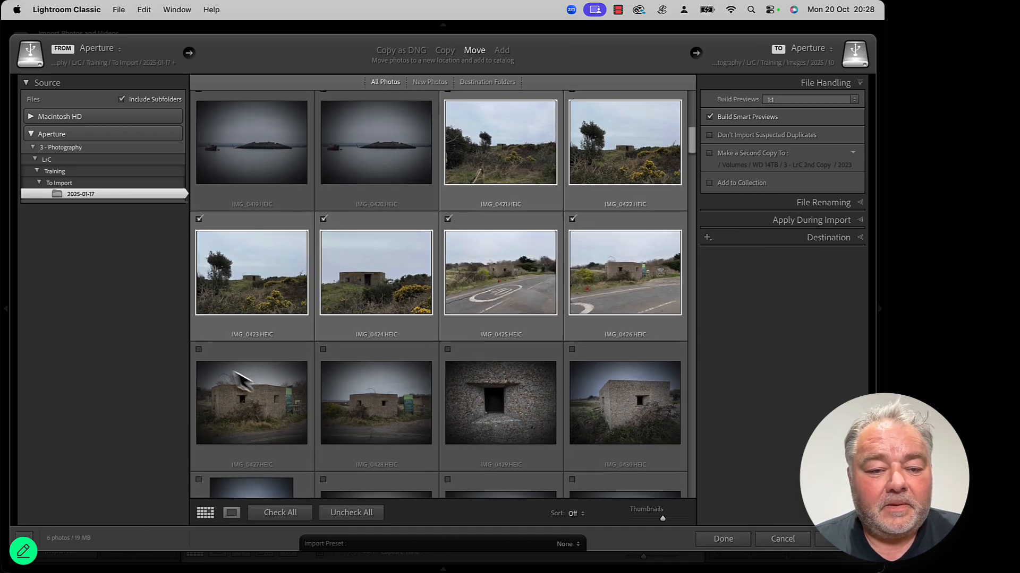
# Step: Check the pillbox photos IMG_0427 through IMG_0432 for import
pyautogui.click(199, 350)
pyautogui.click(323, 350)
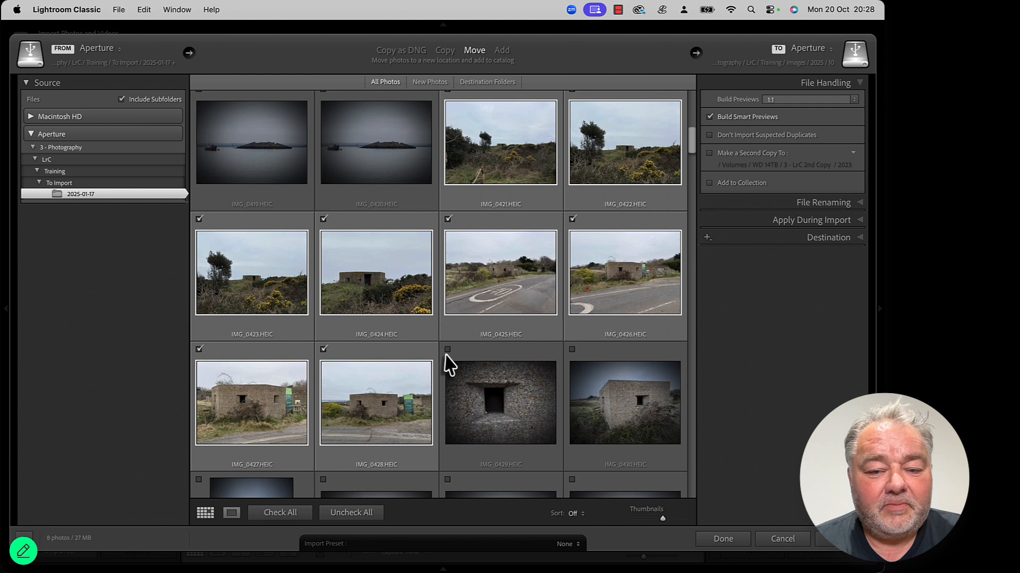
pyautogui.click(447, 350)
pyautogui.click(571, 350)
pyautogui.scroll(-5, 573, 371)
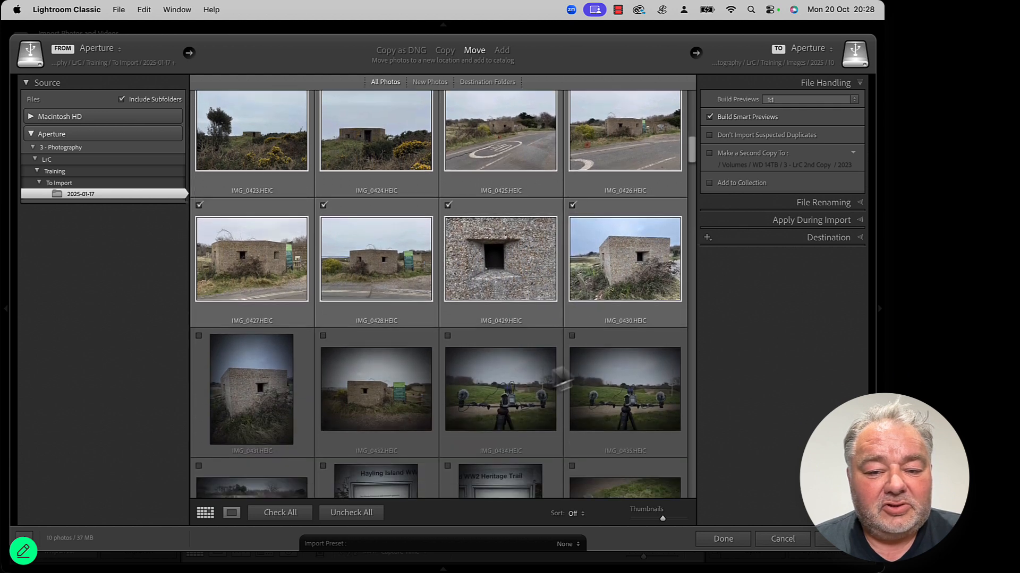
pyautogui.click(200, 342)
pyautogui.click(321, 348)
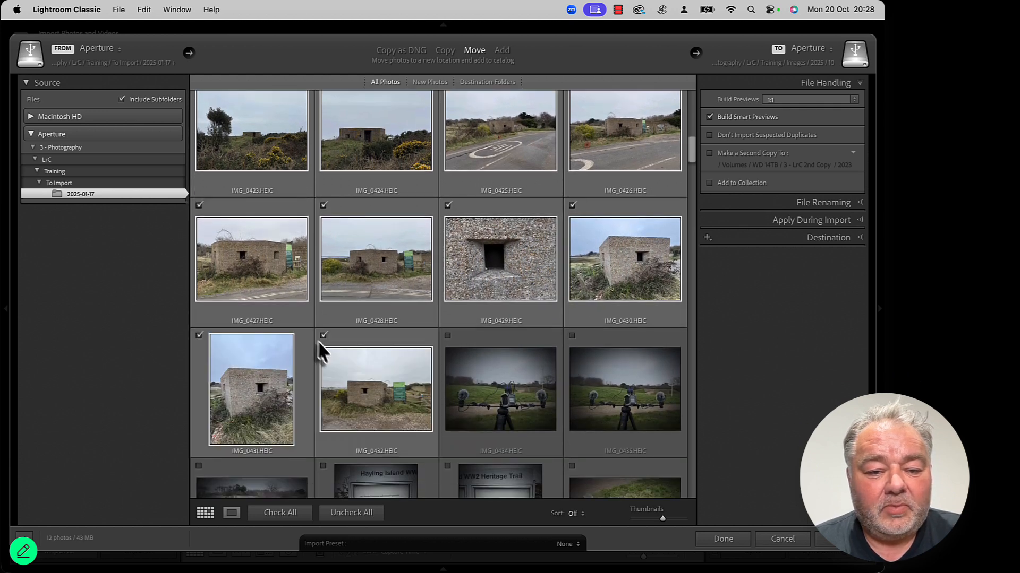
pyautogui.scroll(4, 353, 387)
pyautogui.scroll(3, 284, 374)
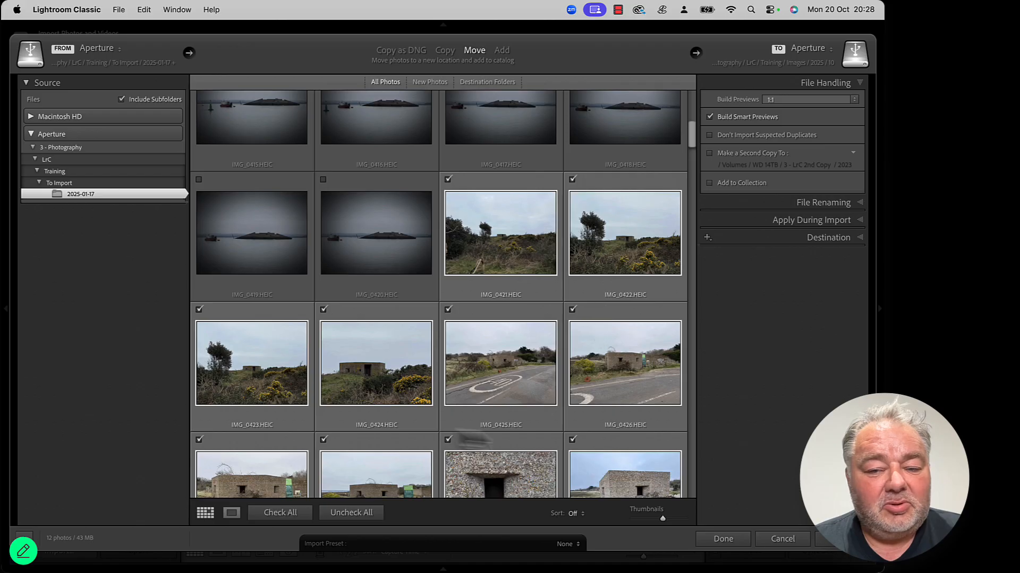
pyautogui.scroll(-3, 563, 393)
pyautogui.scroll(-4, 564, 394)
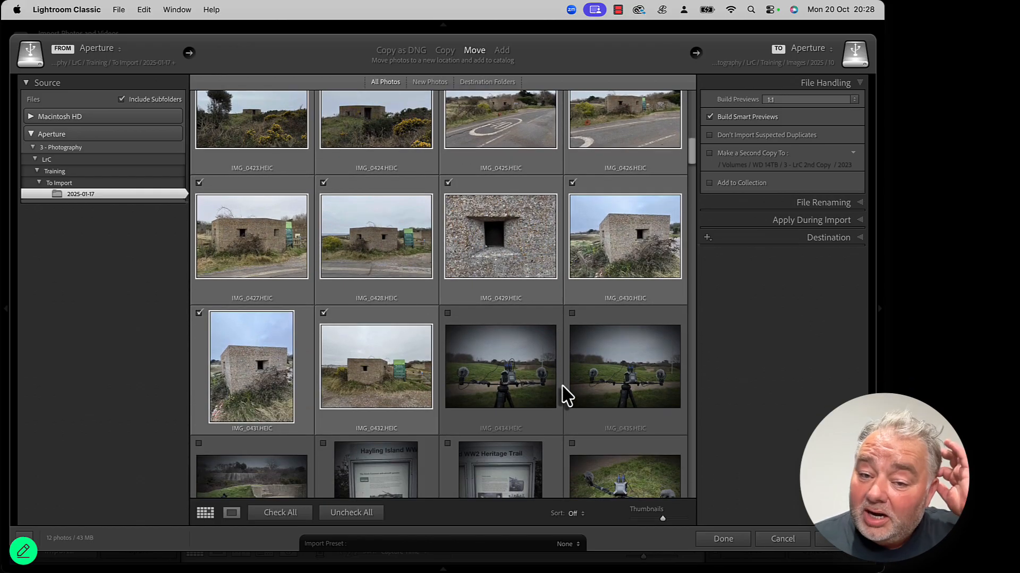
pyautogui.click(494, 375)
pyautogui.scroll(-5, 541, 387)
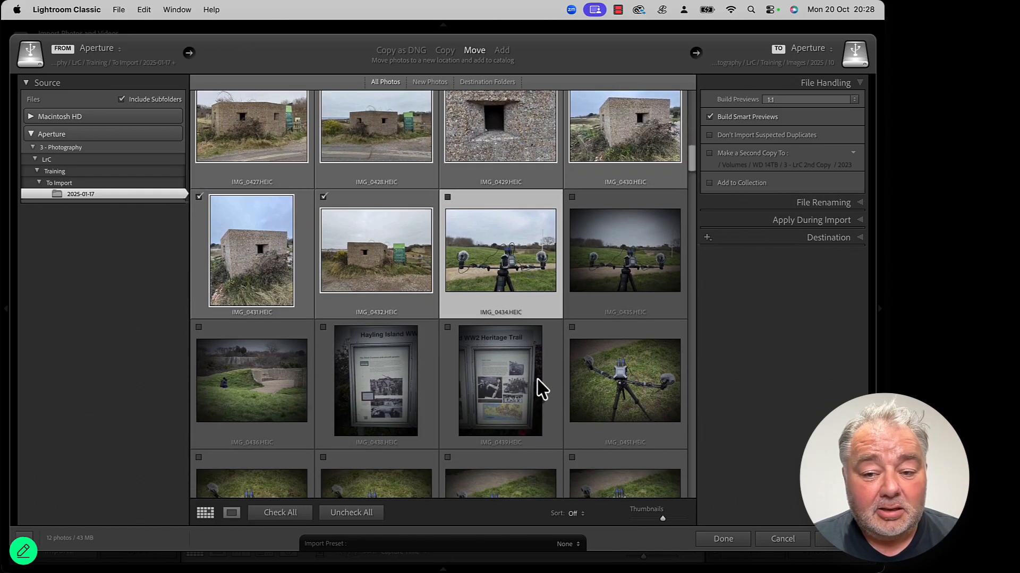
pyautogui.keyDown('shift'); pyautogui.click(616, 369); pyautogui.keyUp('shift')
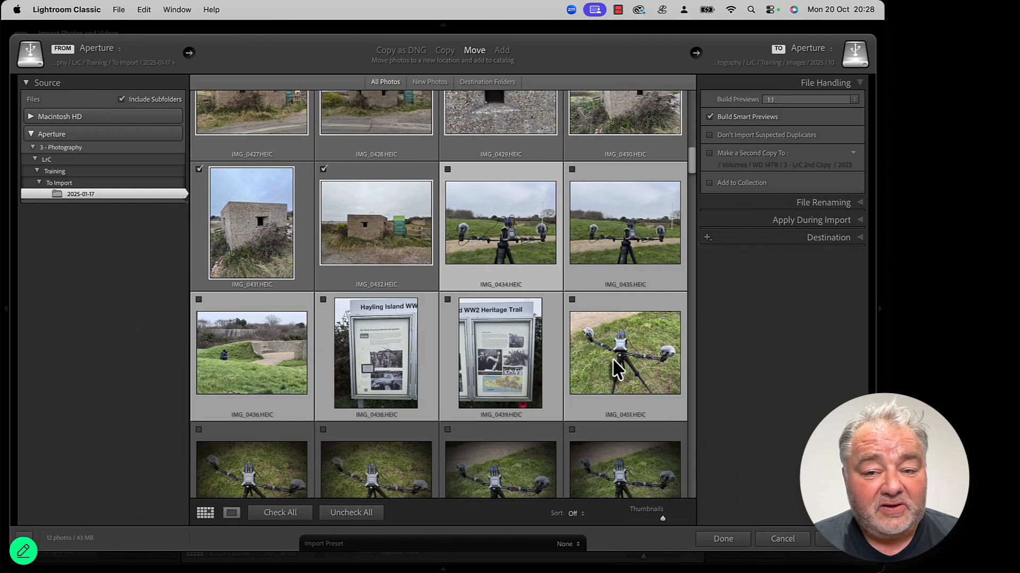
pyautogui.click(572, 300)
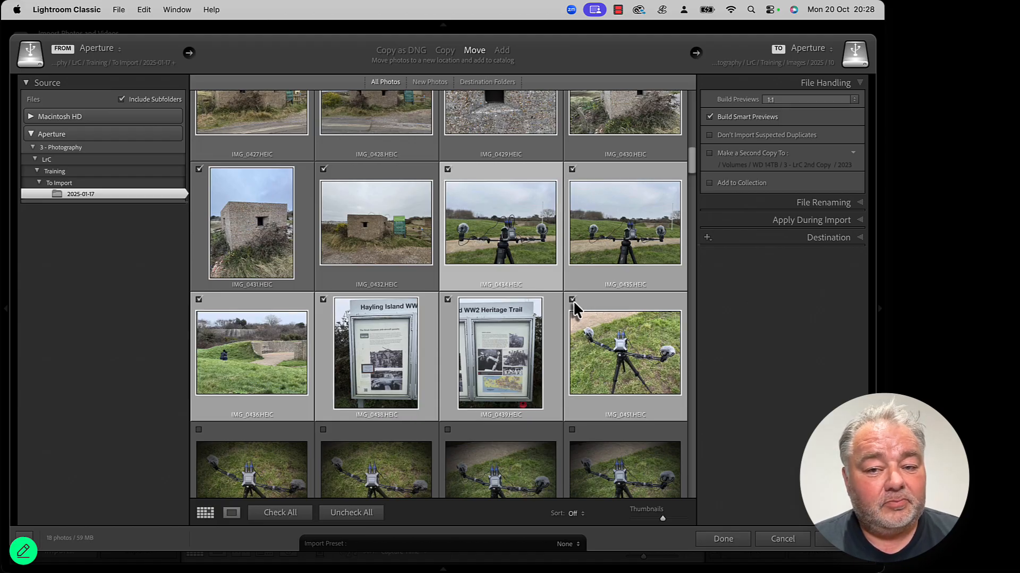
pyautogui.click(573, 300)
# Step: Browse the remaining photos in the source folder for more pillbox shots
pyautogui.scroll(-2, 619, 371)
pyautogui.scroll(-10, 621, 376)
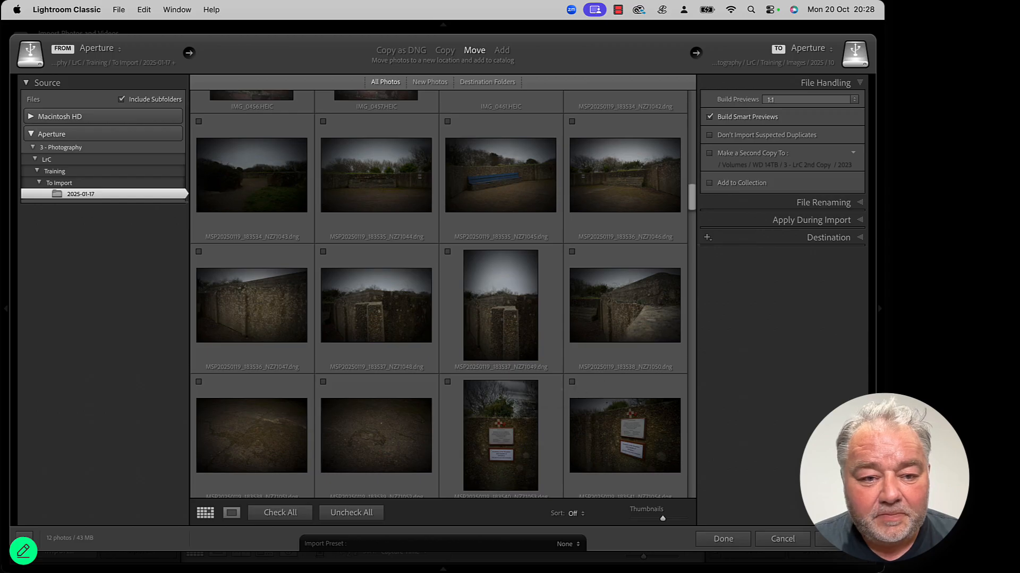
pyautogui.scroll(-6, 414, 353)
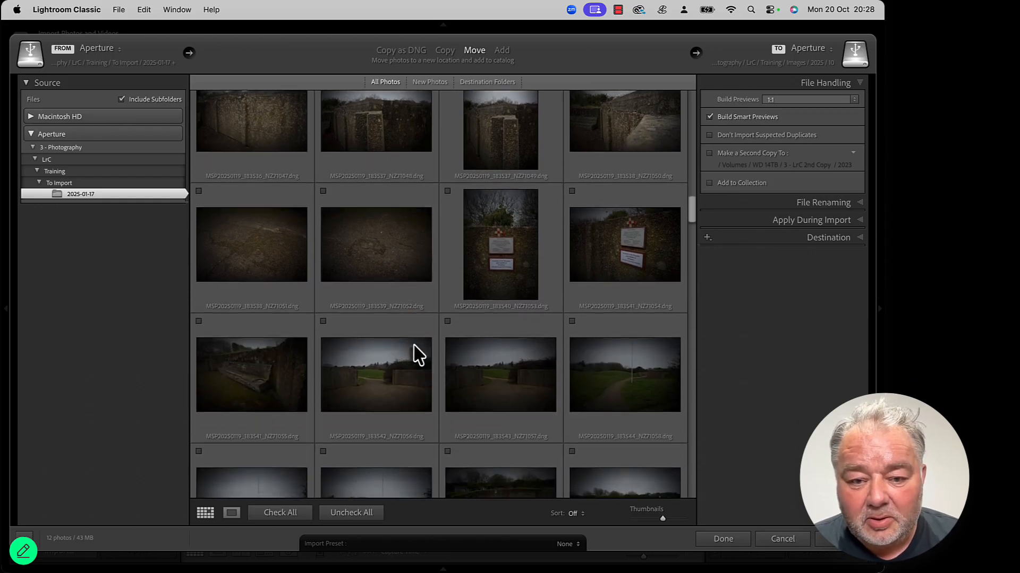
pyautogui.scroll(-7, 420, 355)
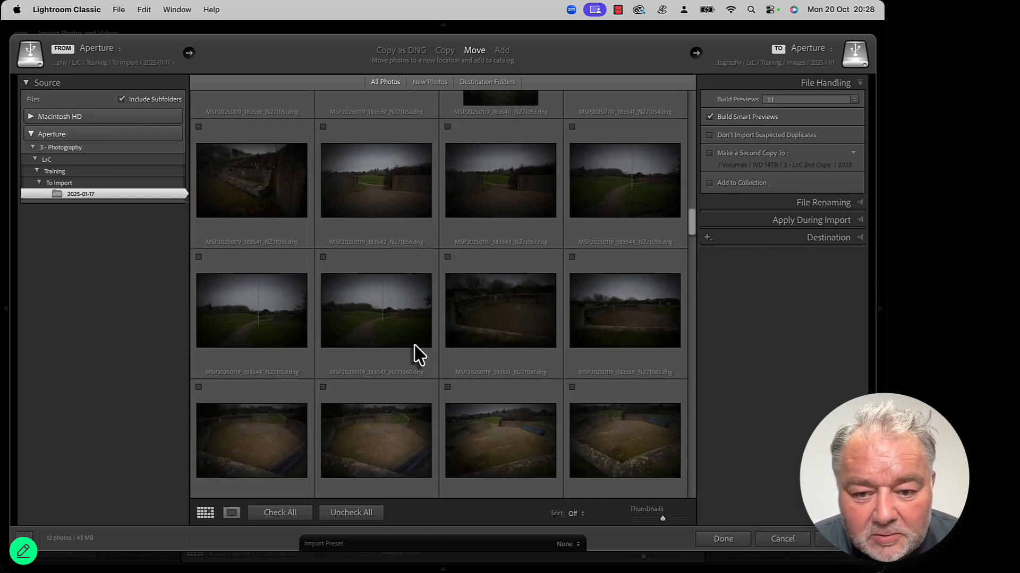
pyautogui.scroll(-5, 417, 351)
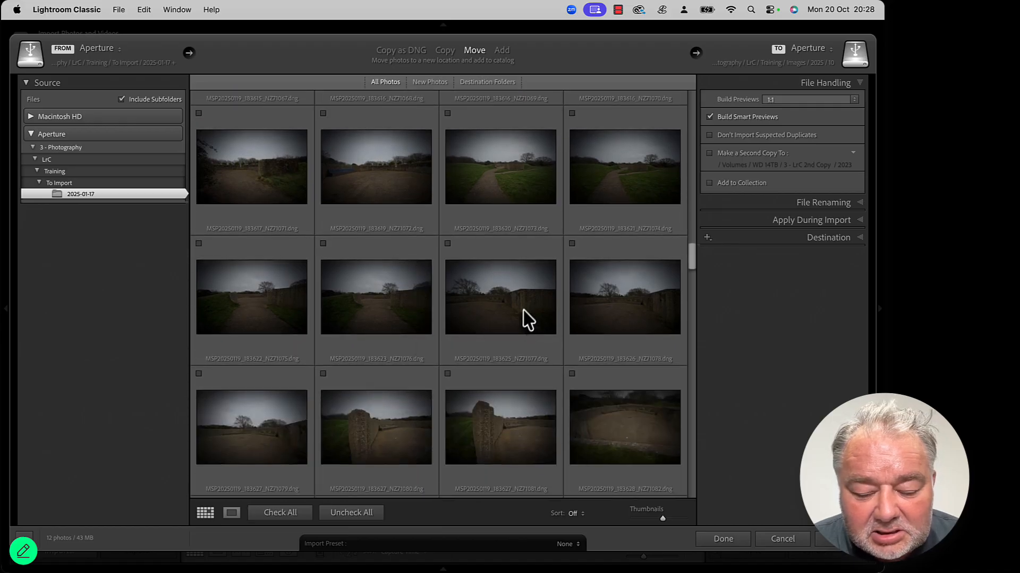
pyautogui.scroll(-10, 527, 319)
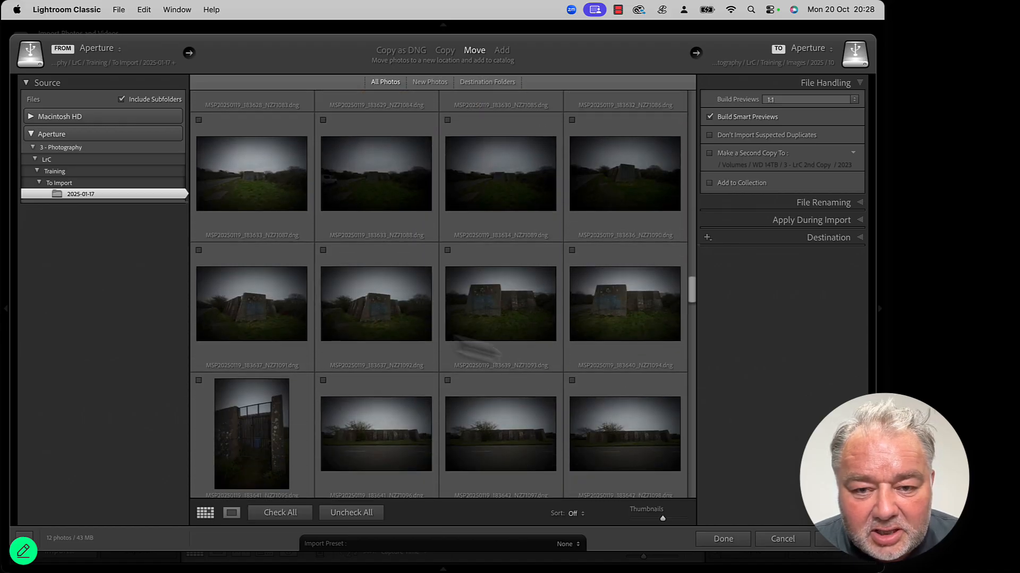
pyautogui.scroll(-8, 364, 348)
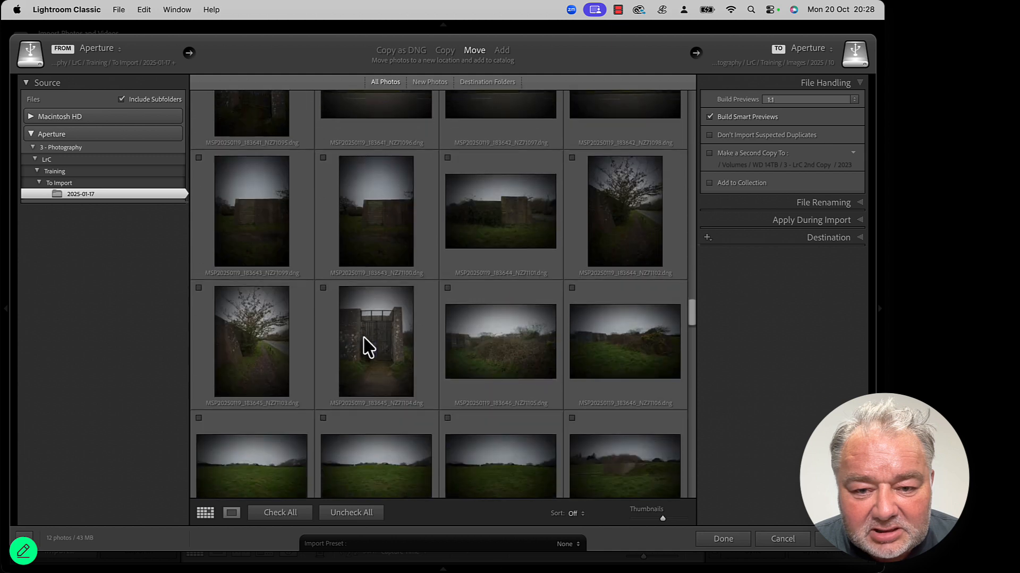
pyautogui.scroll(-10, 366, 348)
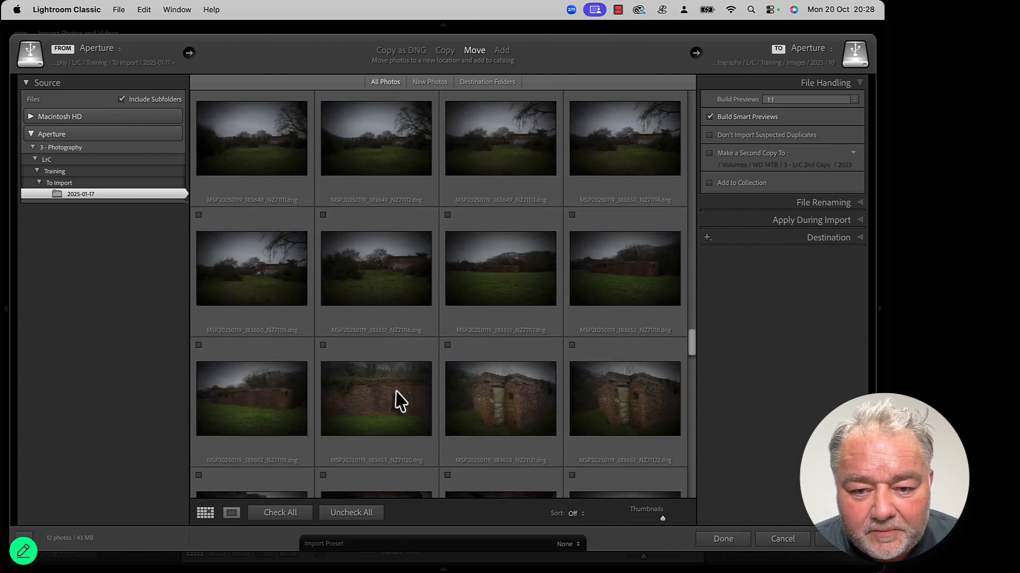
pyautogui.scroll(-10, 401, 401)
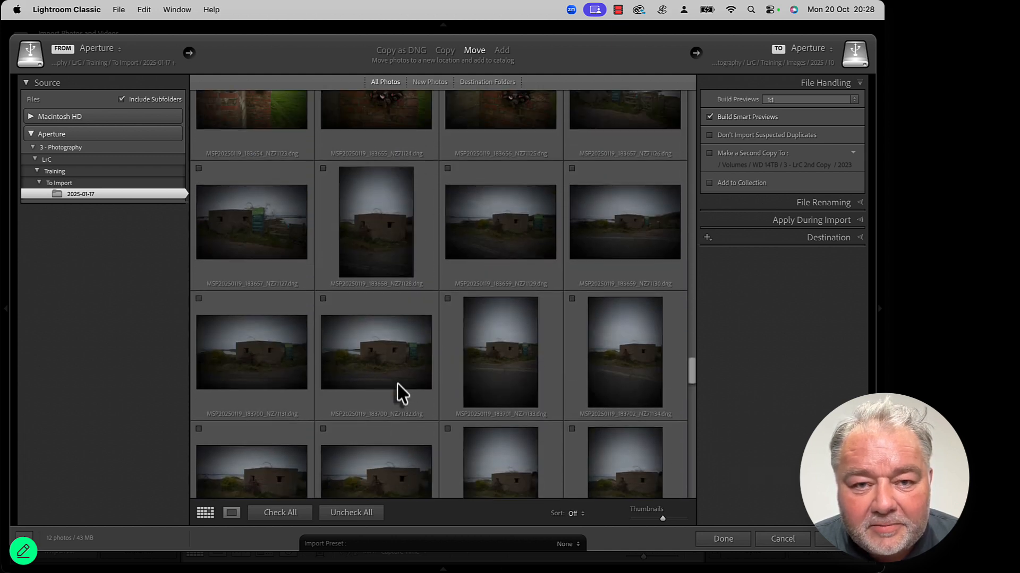
# Step: Select the DNG photos from MSP20250119_183658_NZ71128 to MSP20250119_183709_NZ71145 and check them for import
pyautogui.scroll(1, 404, 371)
pyautogui.click(391, 282)
pyautogui.scroll(-3, 452, 324)
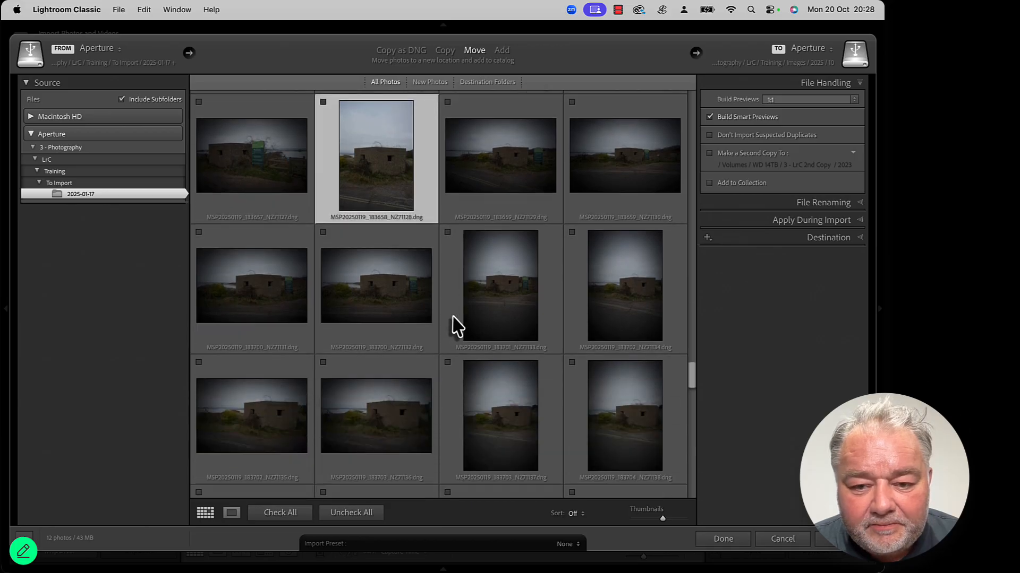
pyautogui.scroll(-6, 457, 325)
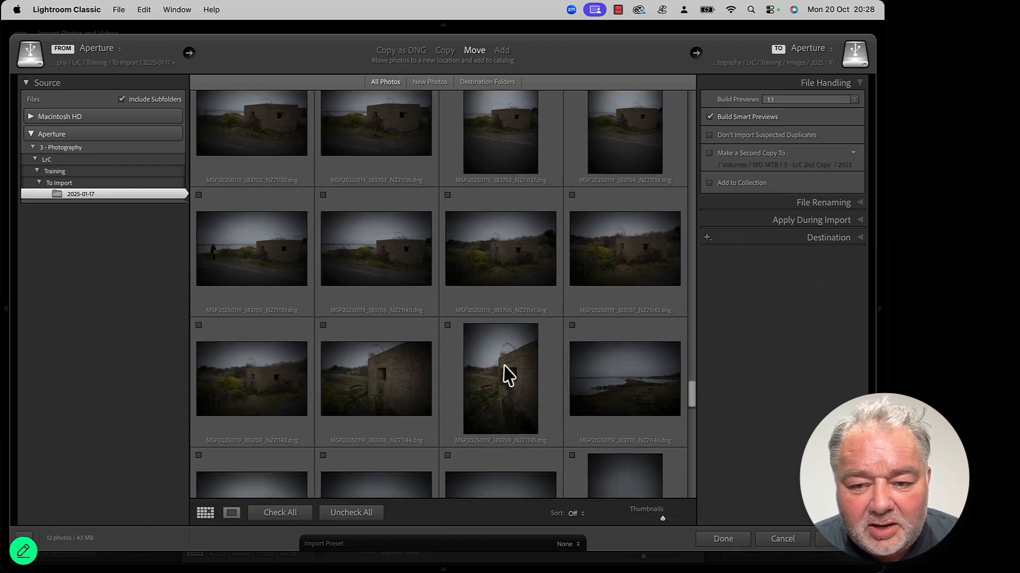
pyautogui.keyDown('shift'); pyautogui.click(508, 376); pyautogui.keyUp('shift')
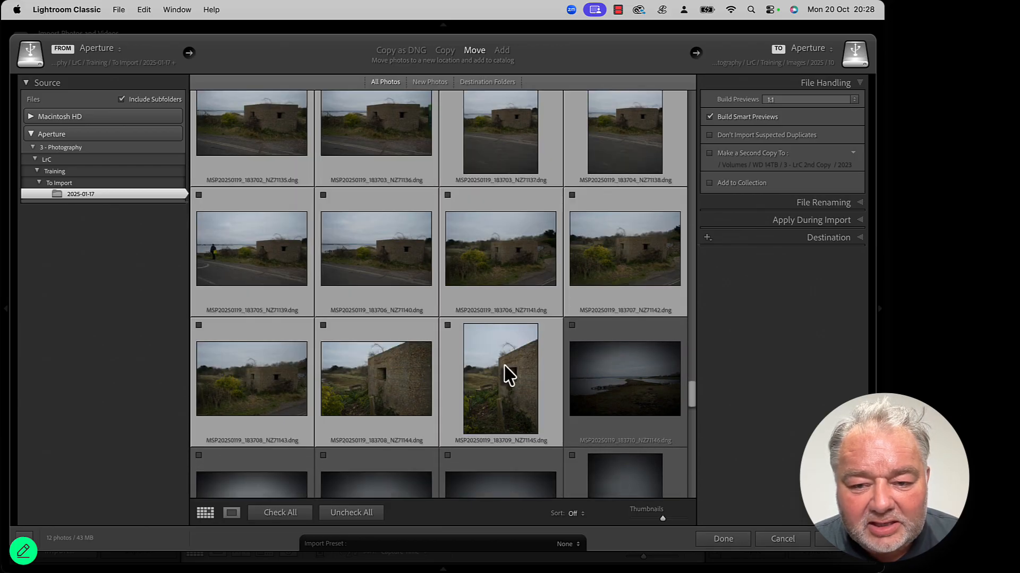
pyautogui.click(447, 325)
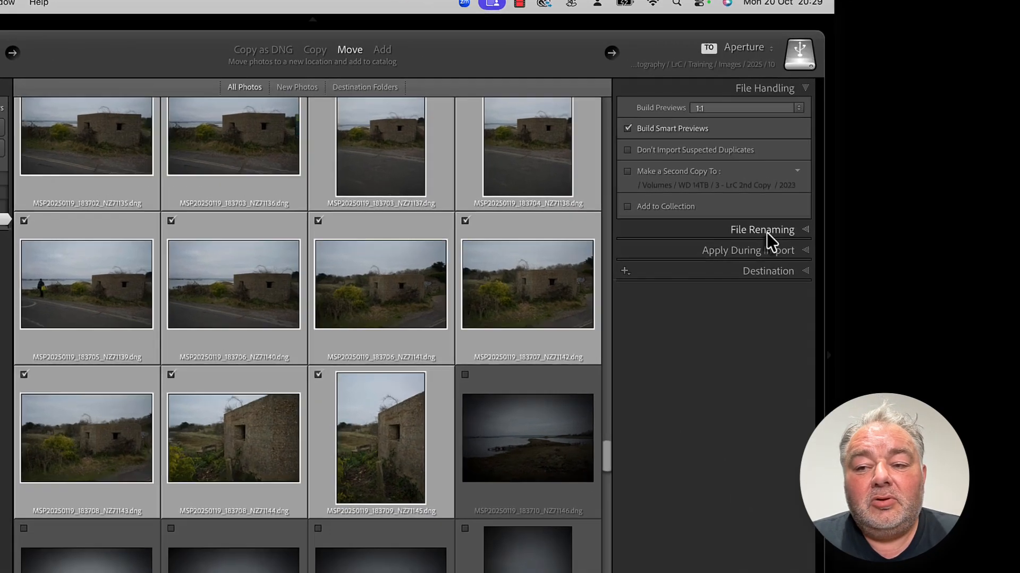
# Step: Enter the keywords portsmouth and pillbox to be applied to the photos during import
pyautogui.click(828, 204)
pyautogui.click(533, 361)
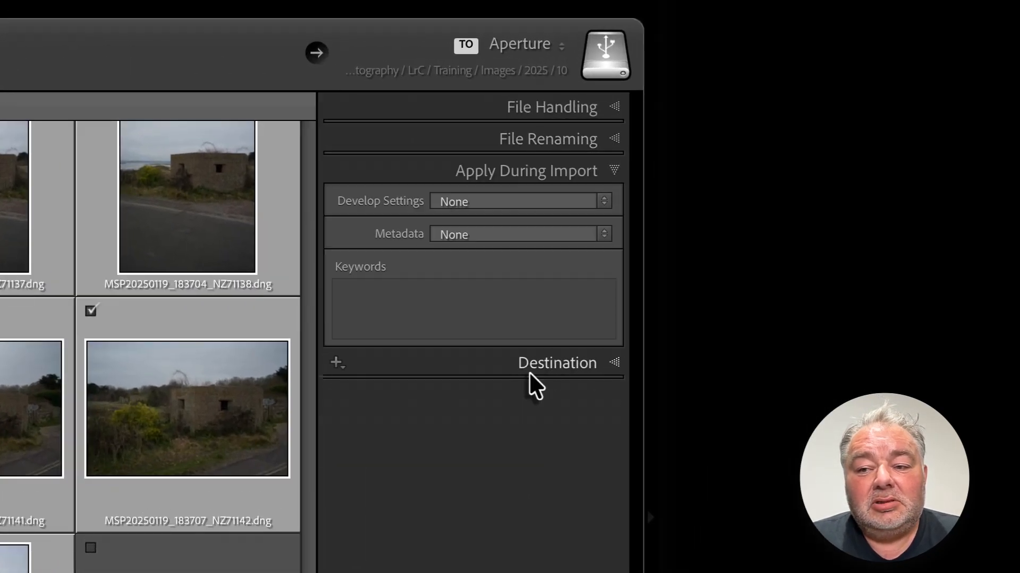
pyautogui.click(428, 287)
pyautogui.write('portsmouth')
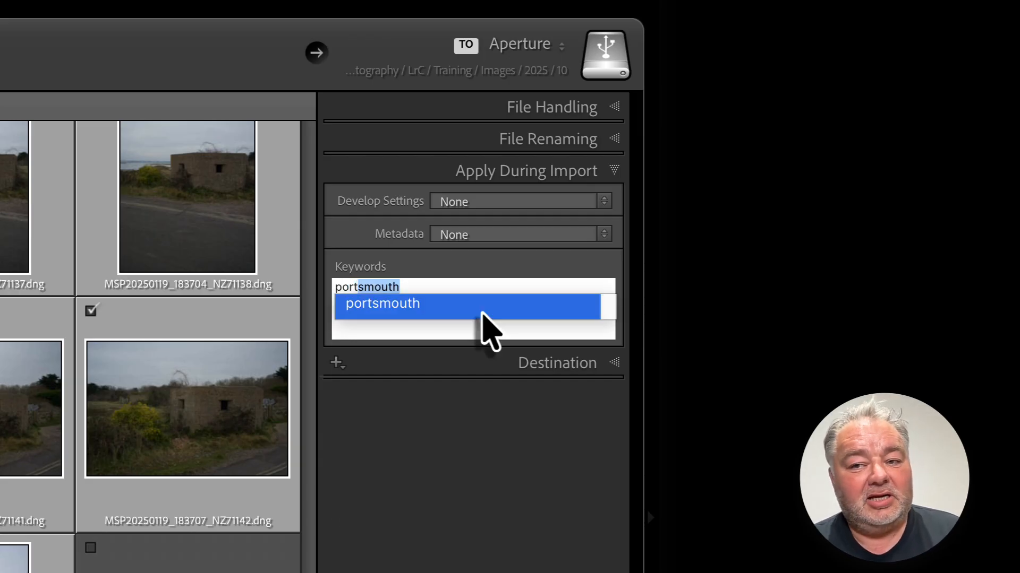
pyautogui.click(481, 314)
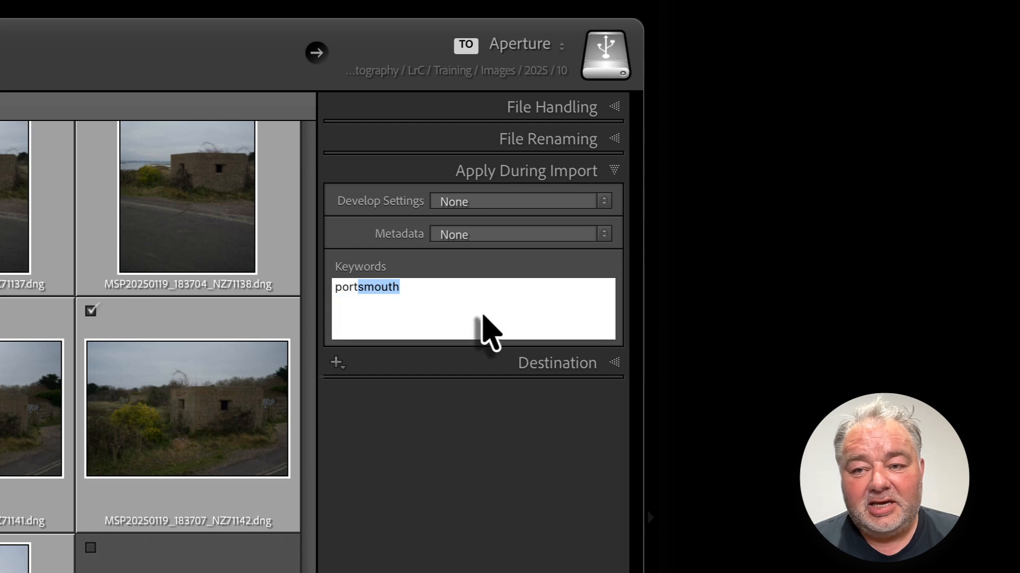
pyautogui.click(483, 317)
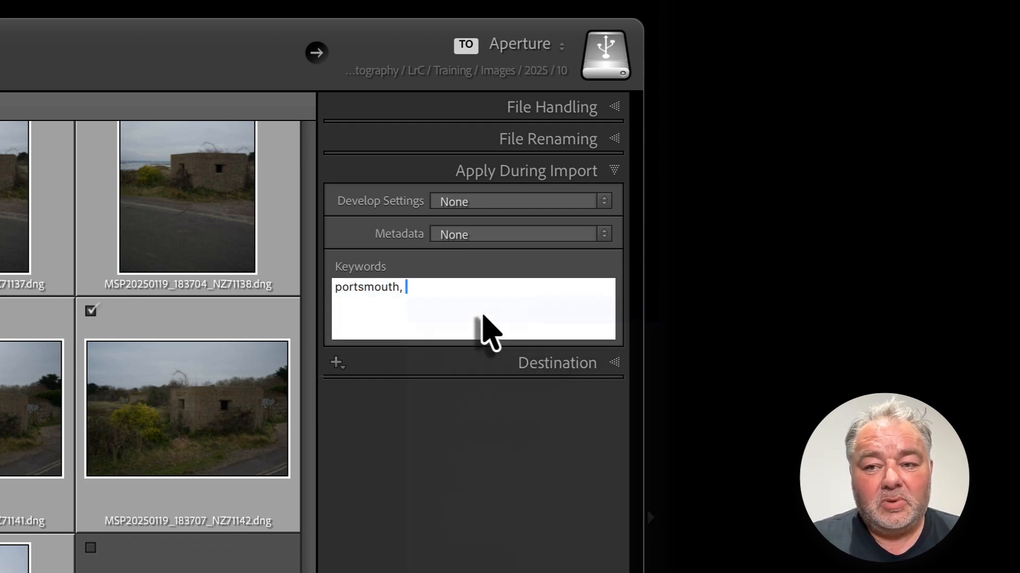
pyautogui.write(', pillbox')
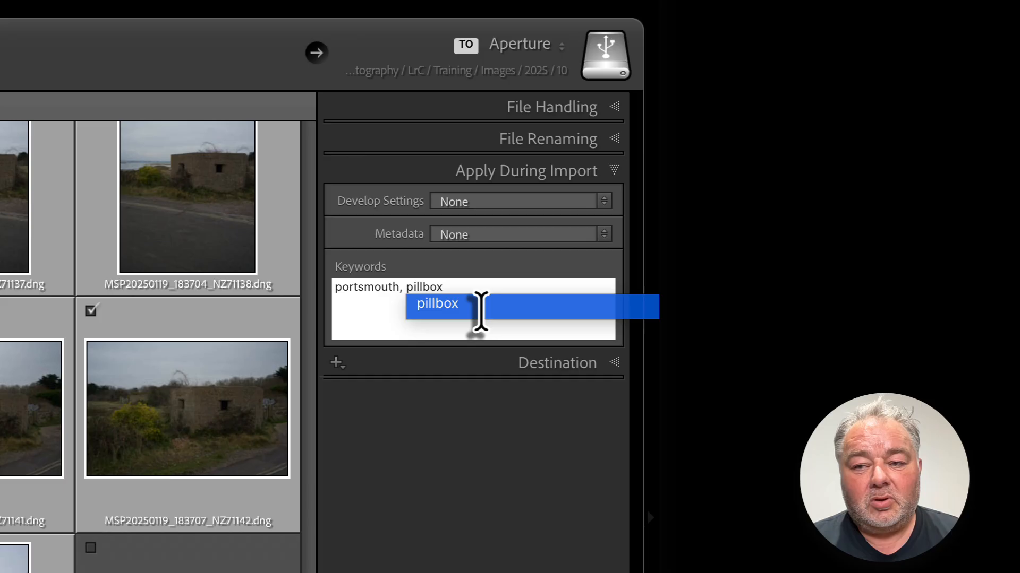
pyautogui.press('Return')
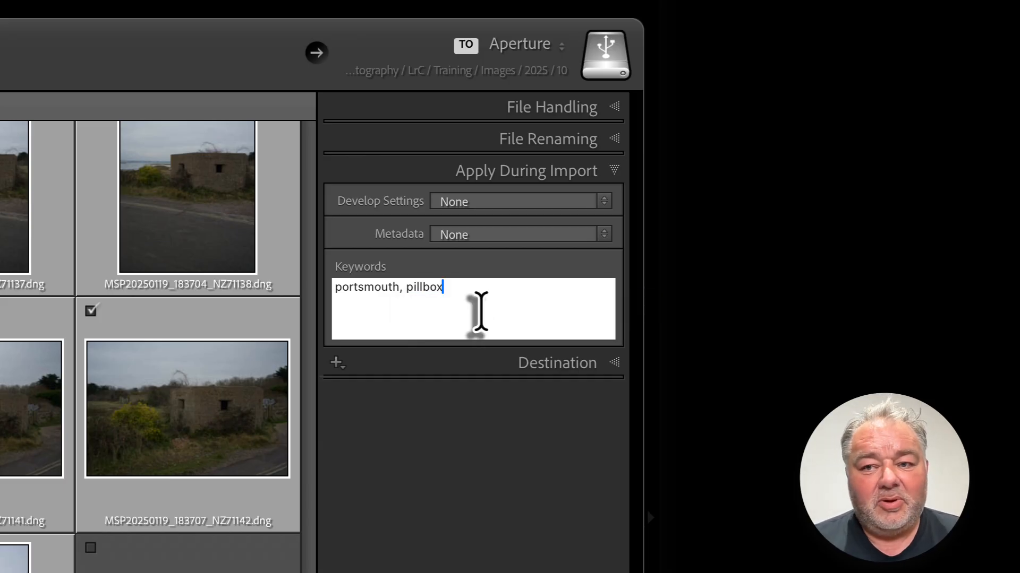
pyautogui.press('Return')
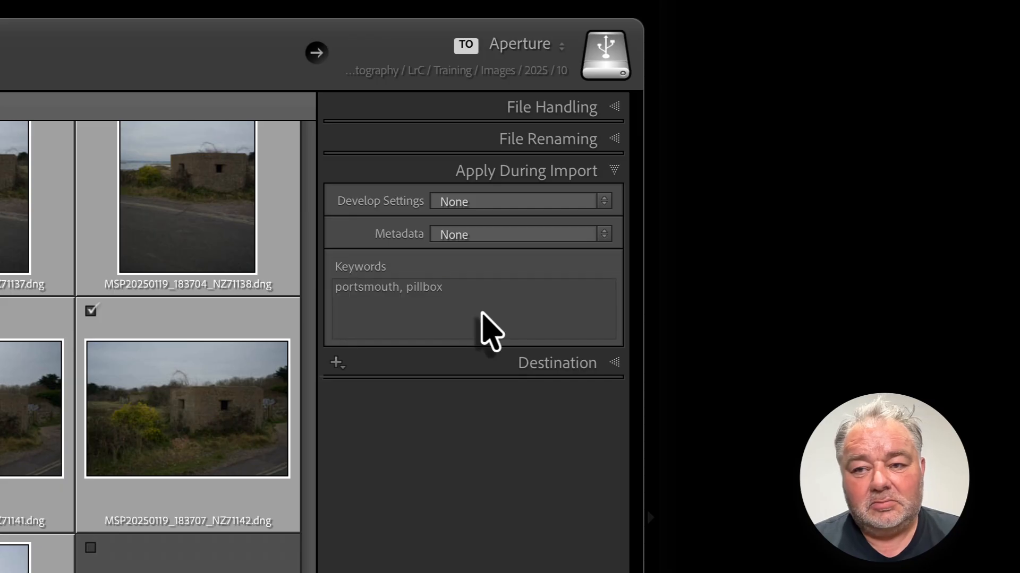
# Step: Review the fields offered by a new metadata preset, then cancel it without creating one
pyautogui.click(601, 234)
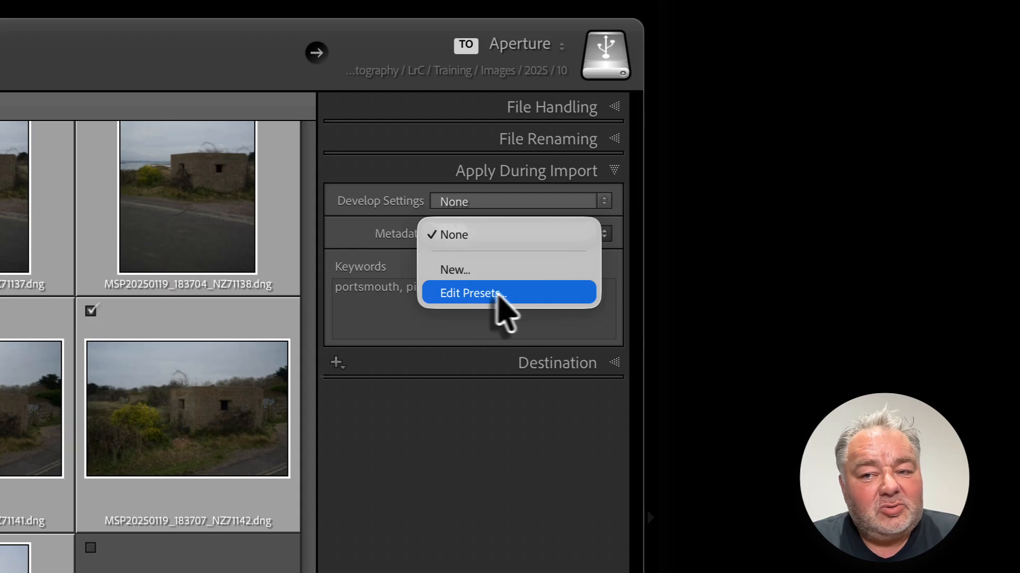
pyautogui.click(477, 282)
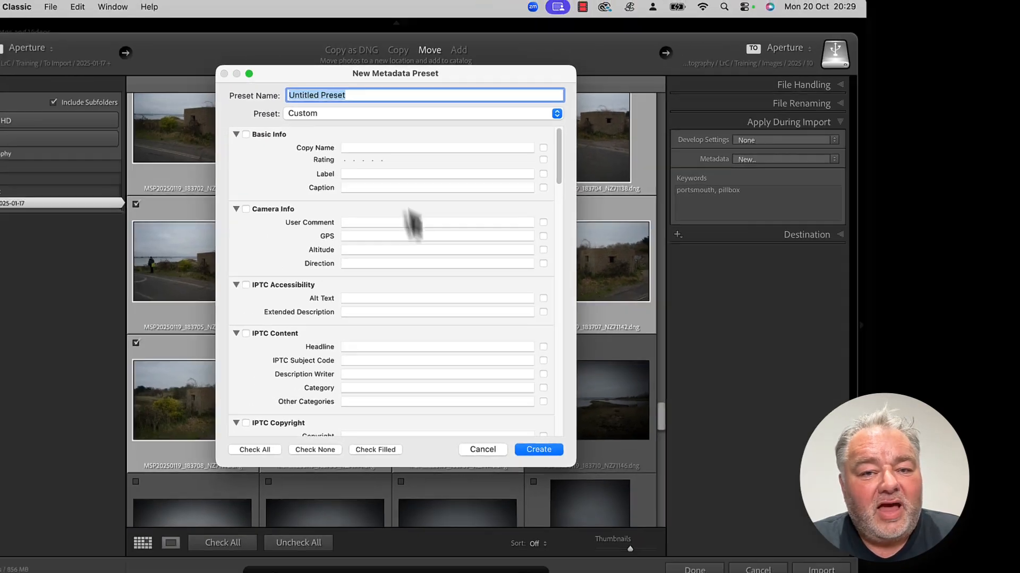
pyautogui.scroll(-15, 451, 348)
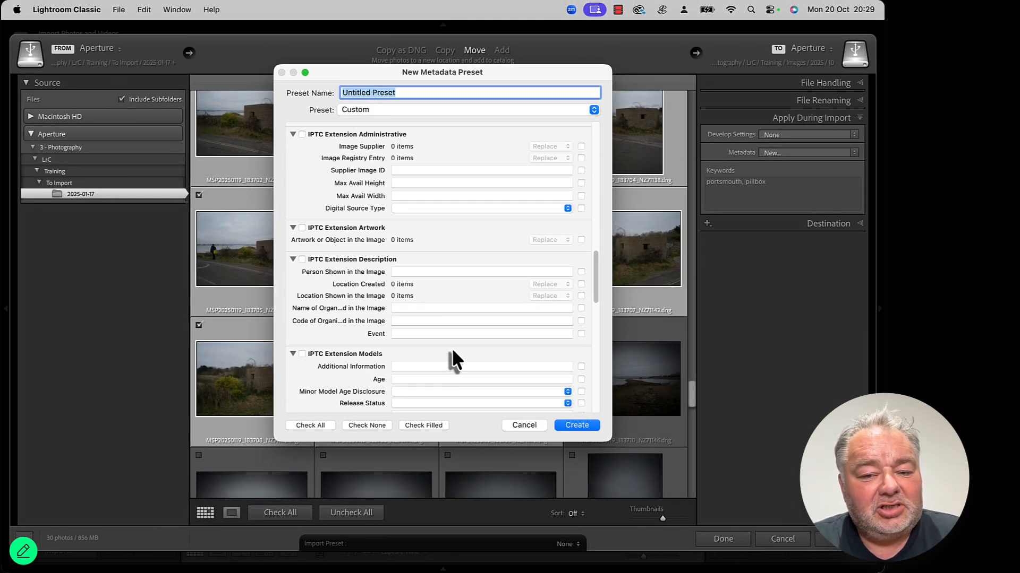
pyautogui.click(526, 425)
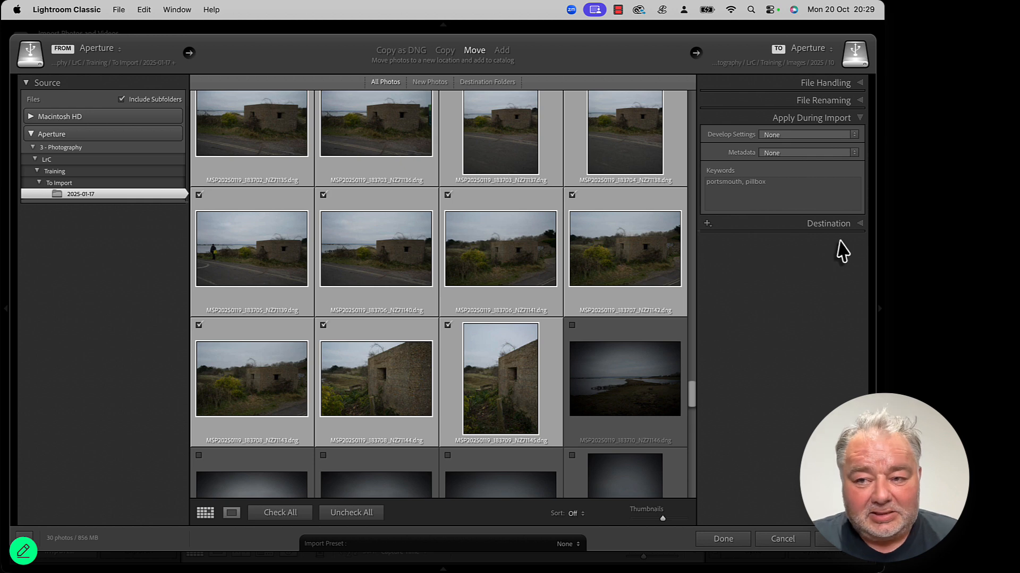
# Step: Switch the destination date format to 2025/10-20 and then back to 2025-10-20
pyautogui.click(828, 225)
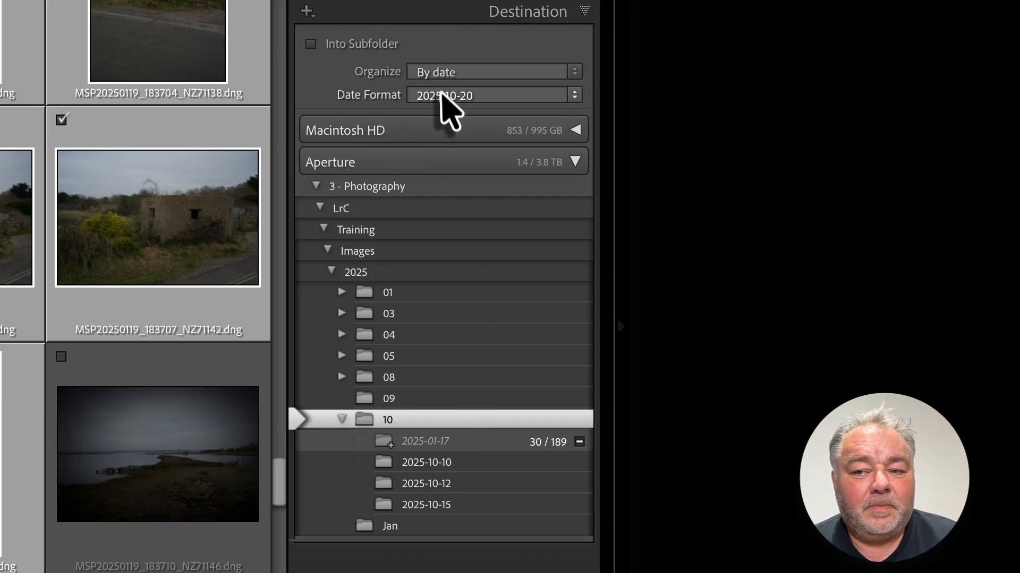
pyautogui.click(442, 95)
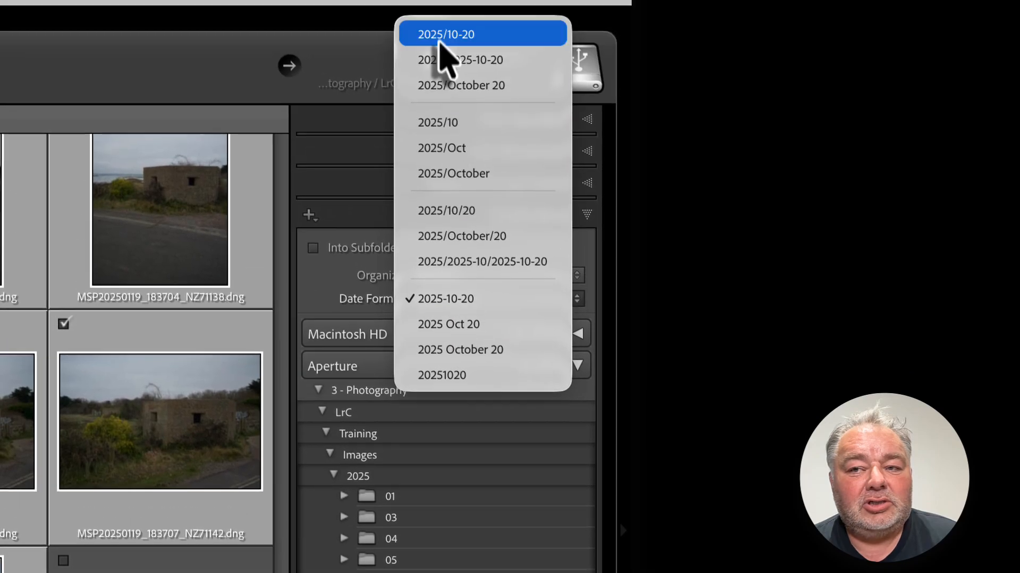
pyautogui.click(422, 315)
pyautogui.click(474, 312)
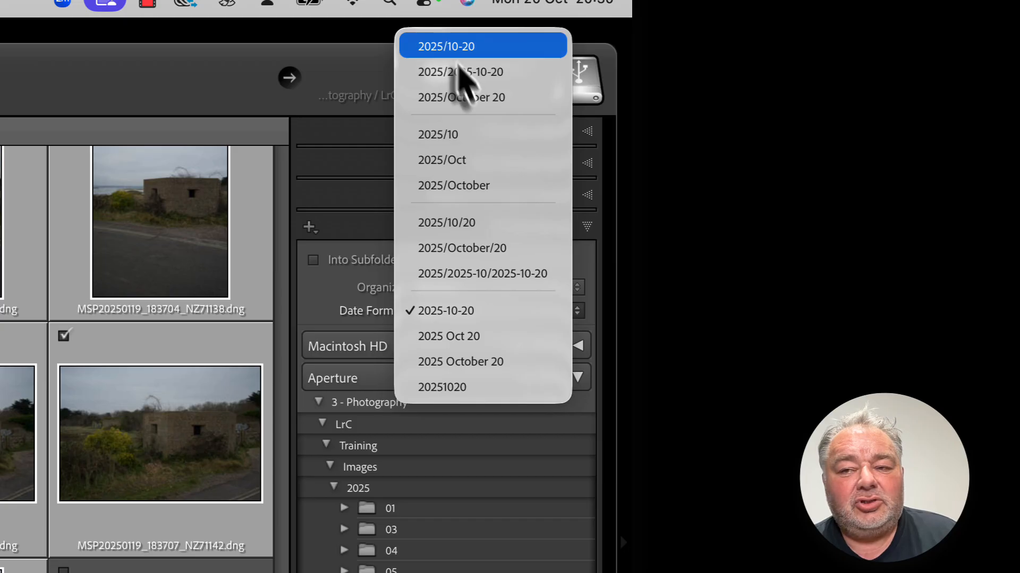
pyautogui.click(461, 47)
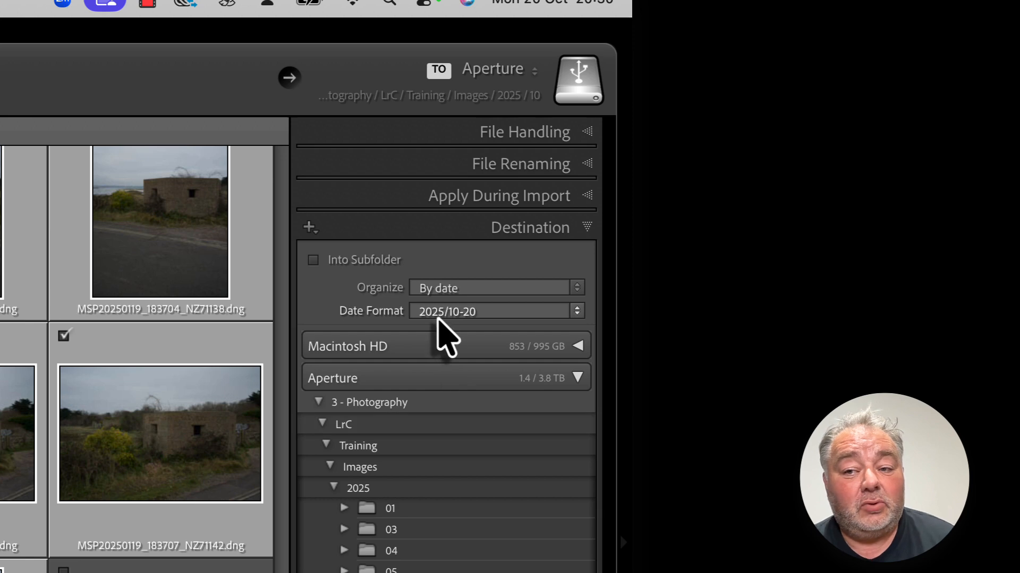
pyautogui.click(446, 318)
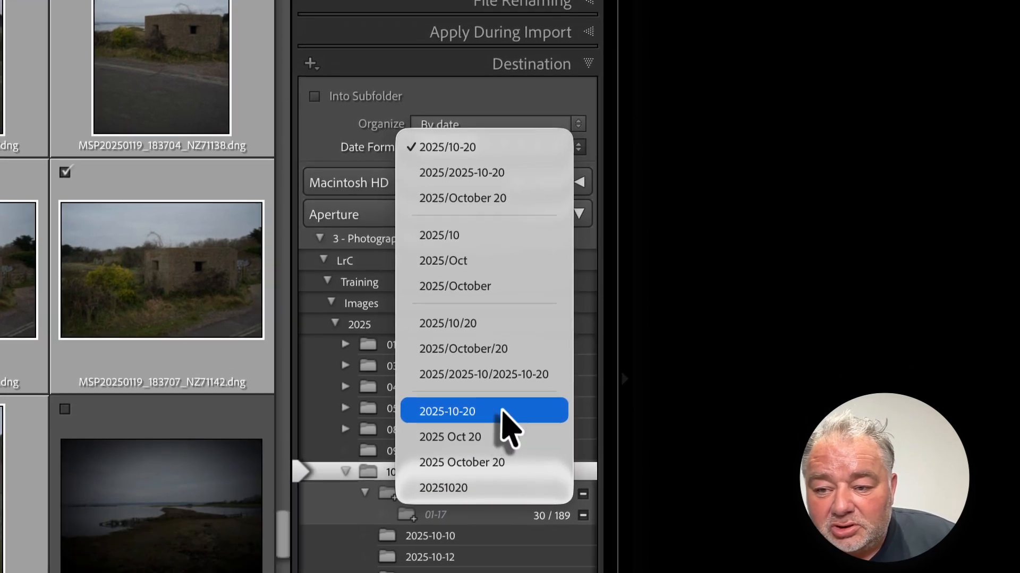
pyautogui.click(502, 412)
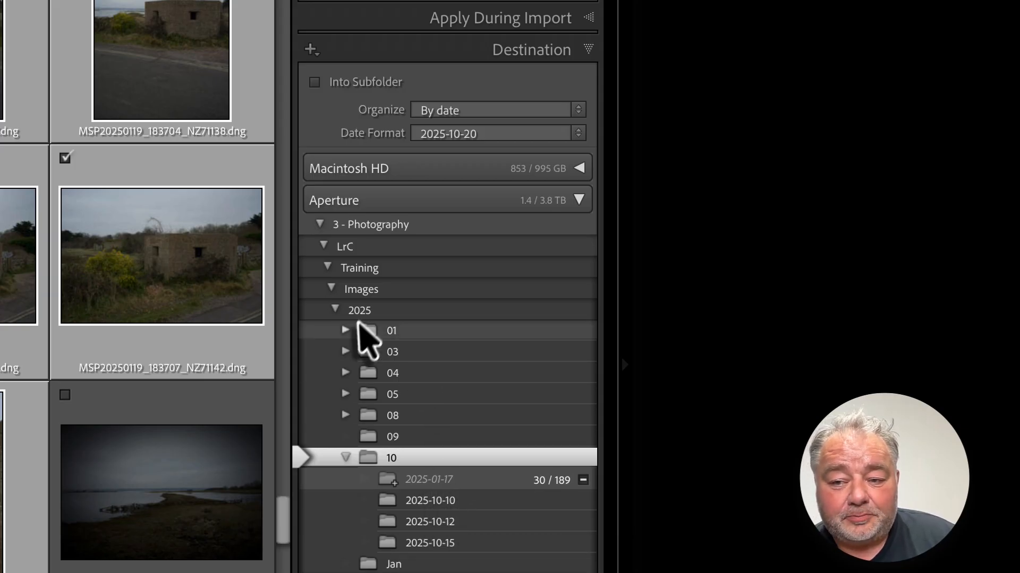
# Step: Choose the 2025 / 01 folder as the import destination and import the checked photos
pyautogui.click(387, 331)
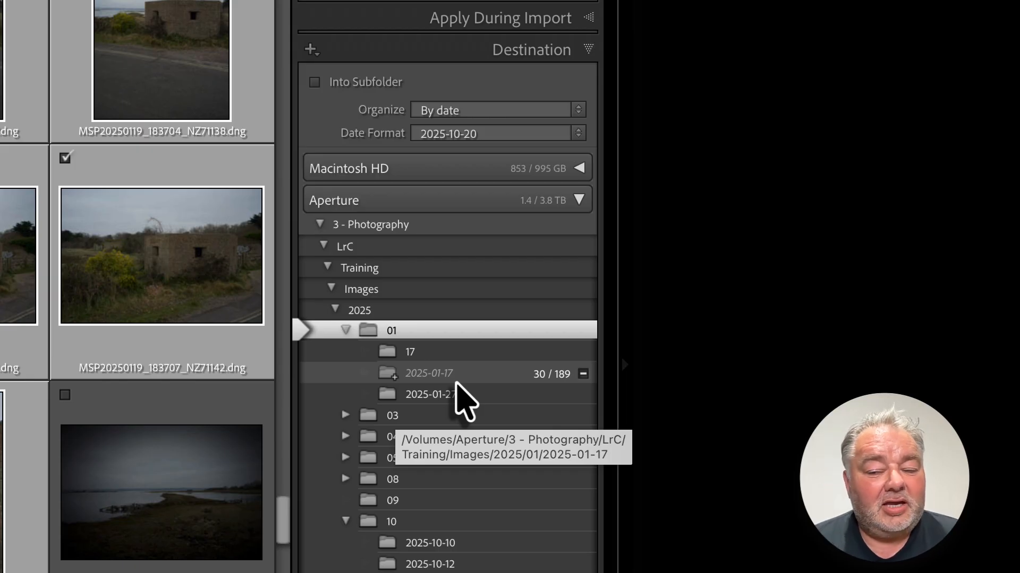
pyautogui.click(362, 312)
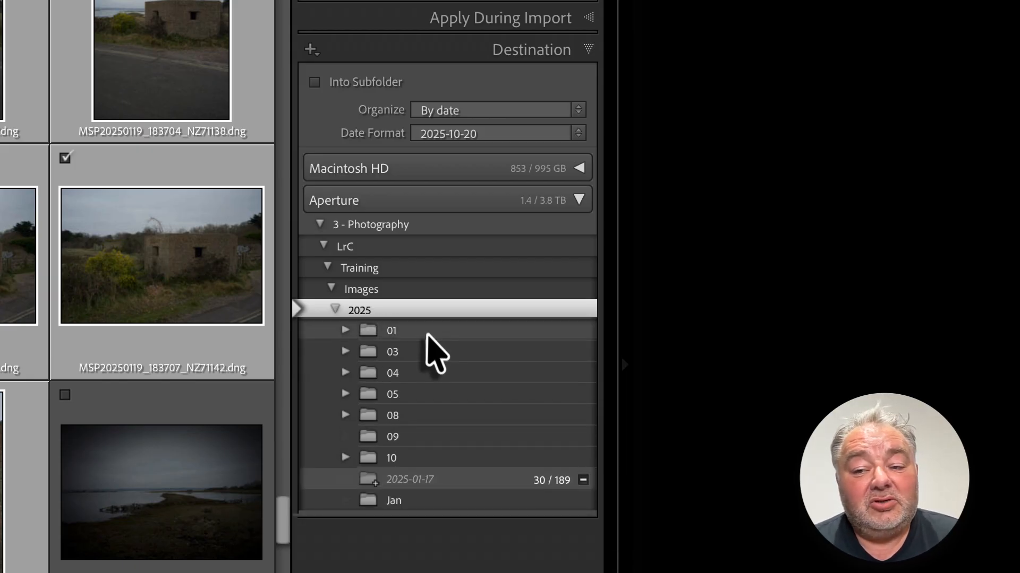
pyautogui.click(404, 331)
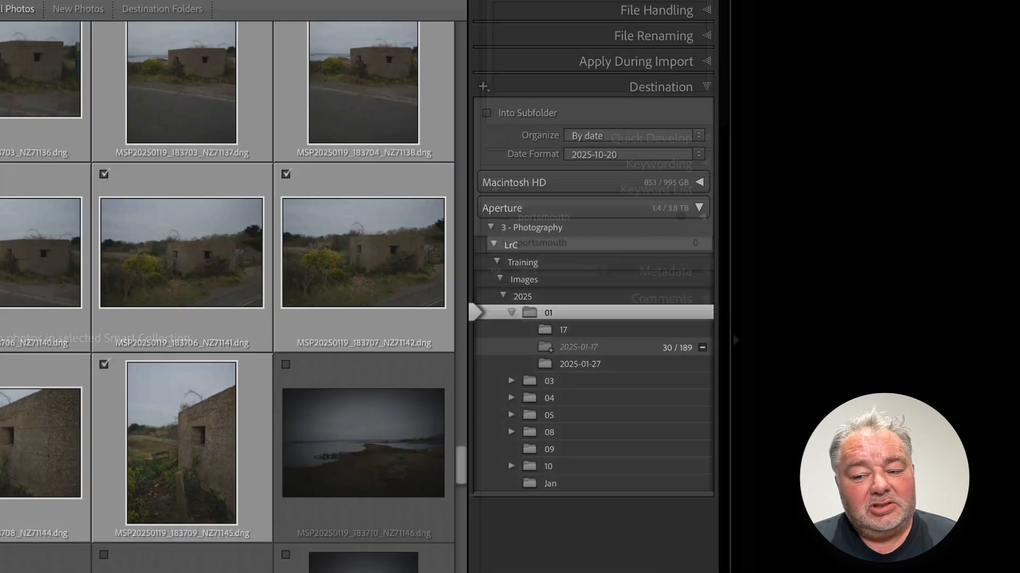
pyautogui.click(828, 552)
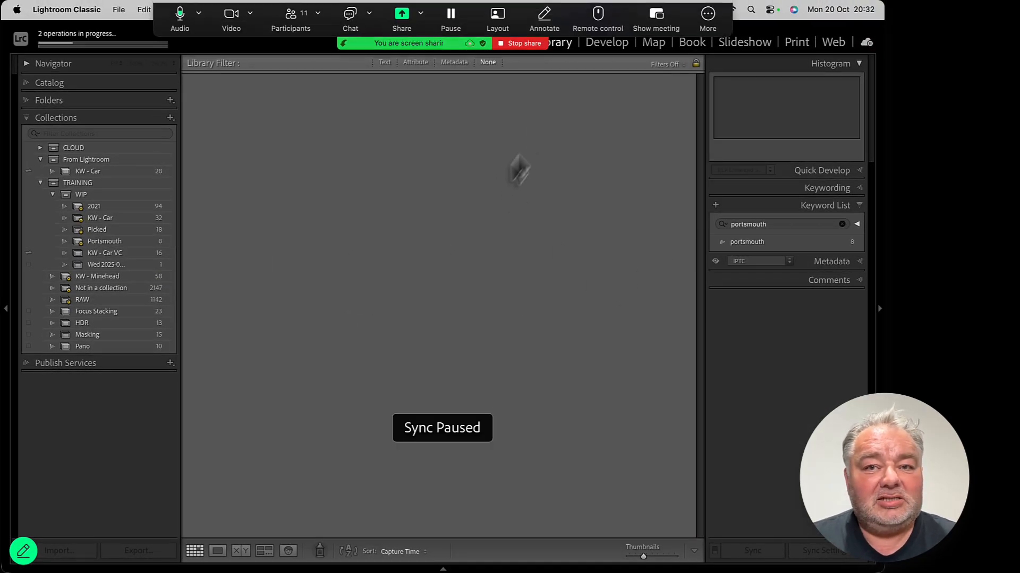
# Step: Stop sharing the screen in the Zoom meeting
pyautogui.click(523, 61)
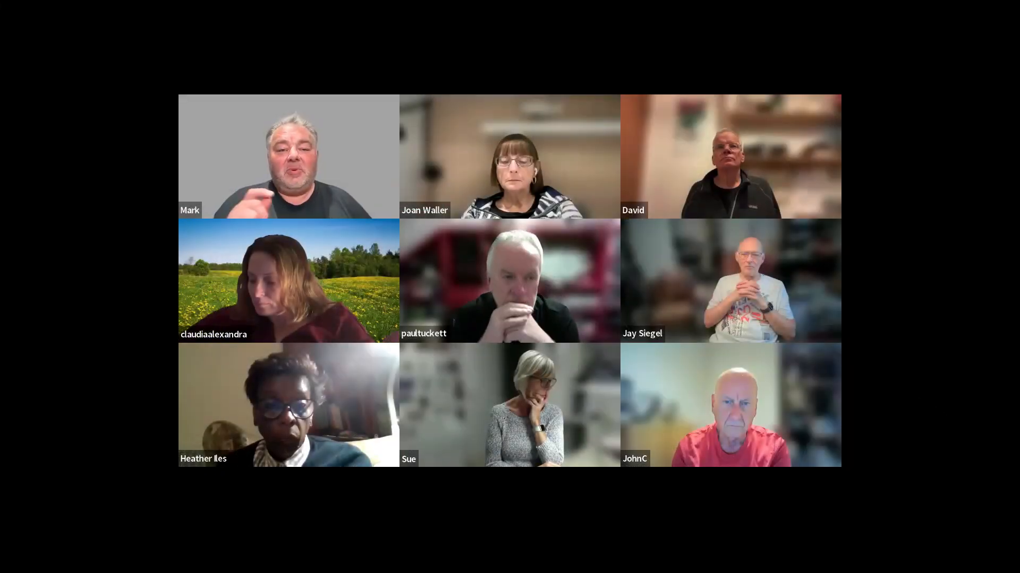
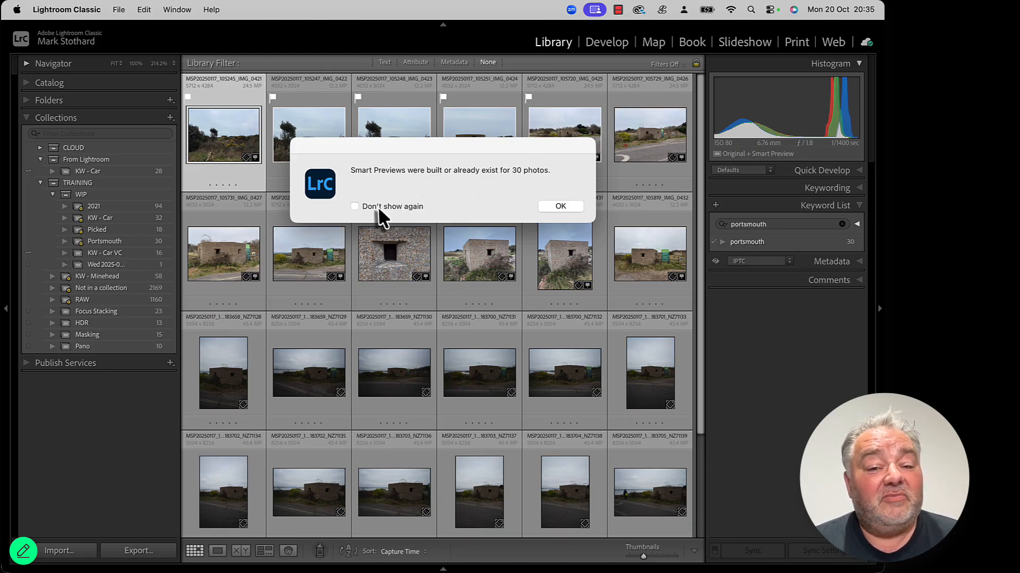
# Step: Dismiss the smart previews message and open the 2025-01-17 folder under 2025 / 01 in the Folders panel
pyautogui.click(558, 208)
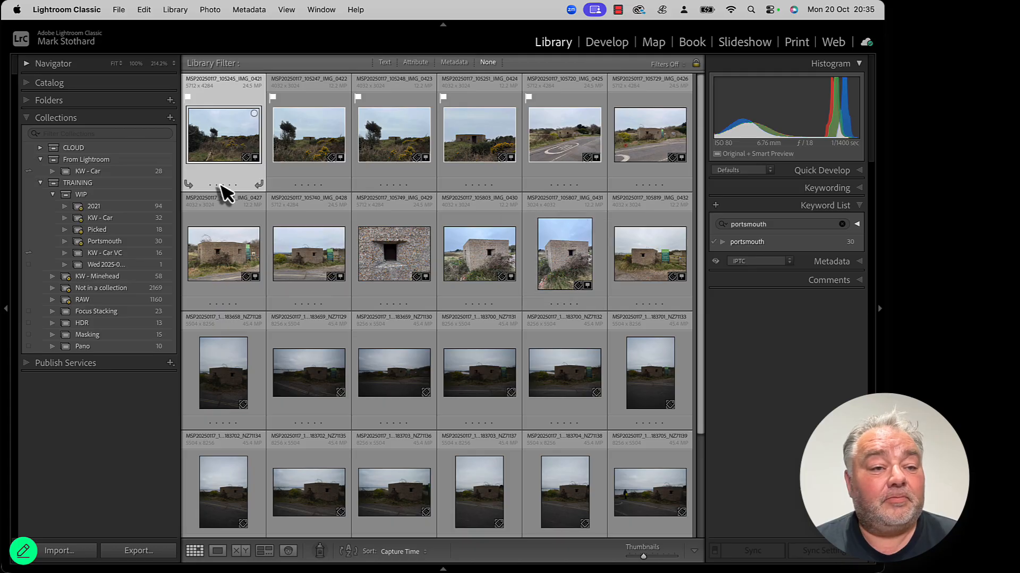
pyautogui.click(27, 101)
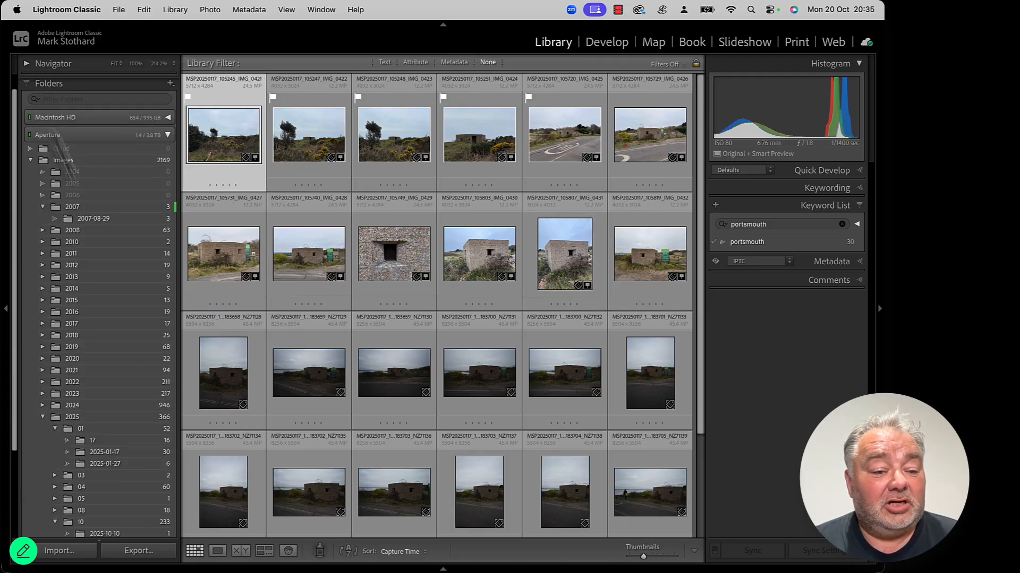
pyautogui.scroll(-5, 106, 266)
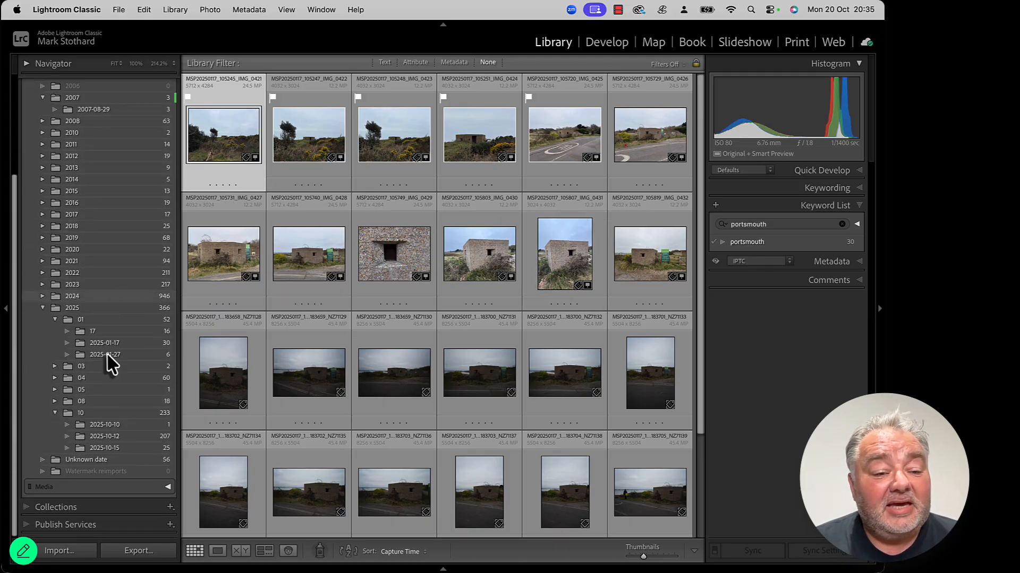
pyautogui.scroll(5, 93, 237)
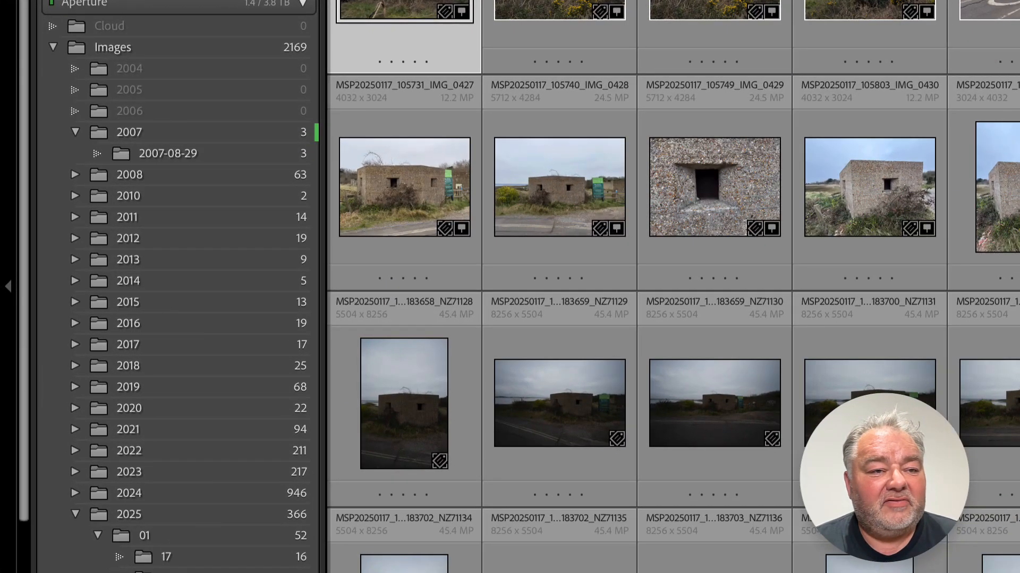
pyautogui.click(75, 132)
pyautogui.scroll(-3, 276, 216)
pyautogui.click(247, 449)
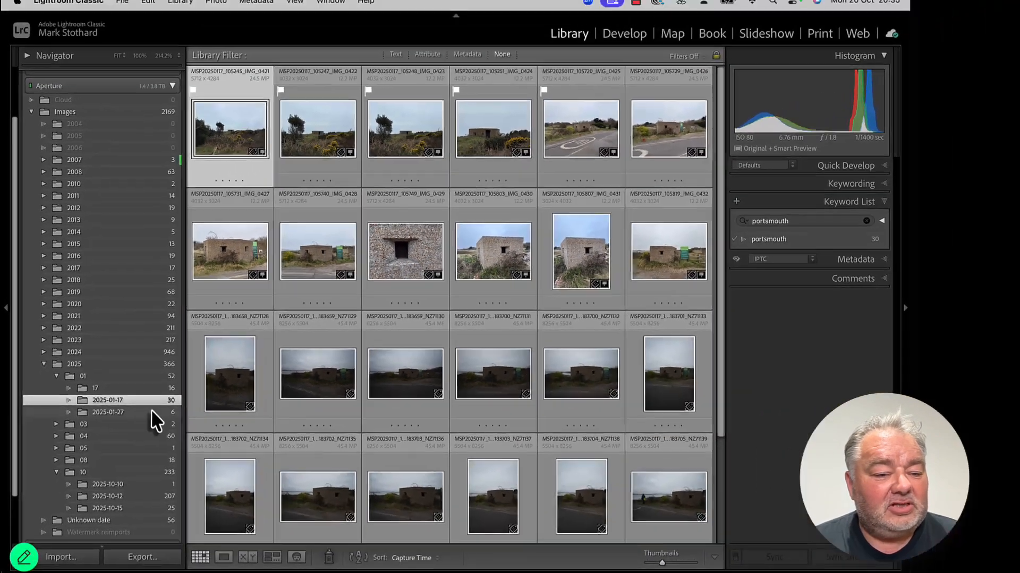
pyautogui.scroll(-5, 343, 396)
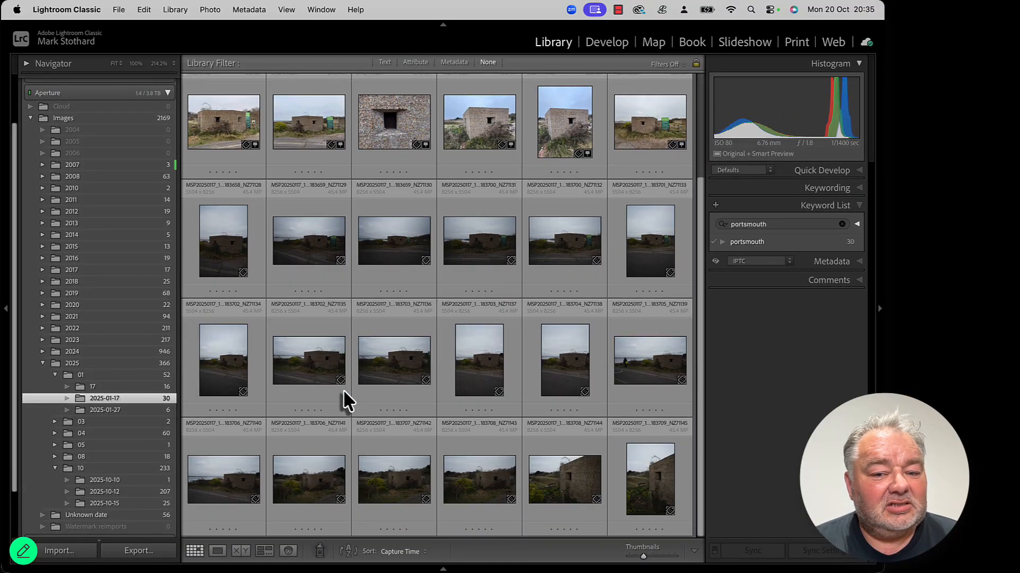
pyautogui.scroll(3, 343, 391)
pyautogui.scroll(-3, 343, 392)
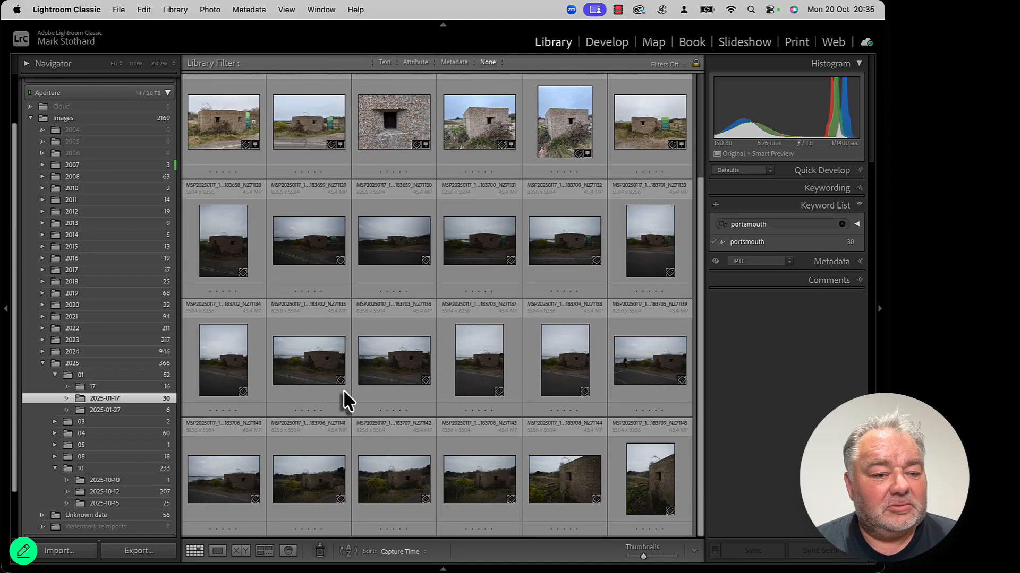
pyautogui.scroll(3, 343, 390)
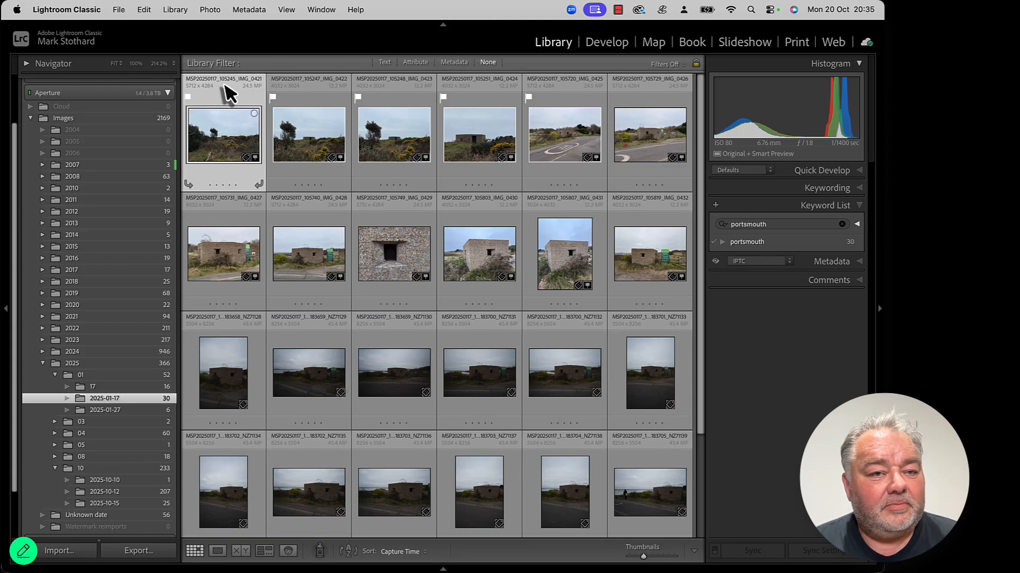
# Step: Collapse the folders list and switch to the Portsmouth smart collection in the Collections panel
pyautogui.click(167, 93)
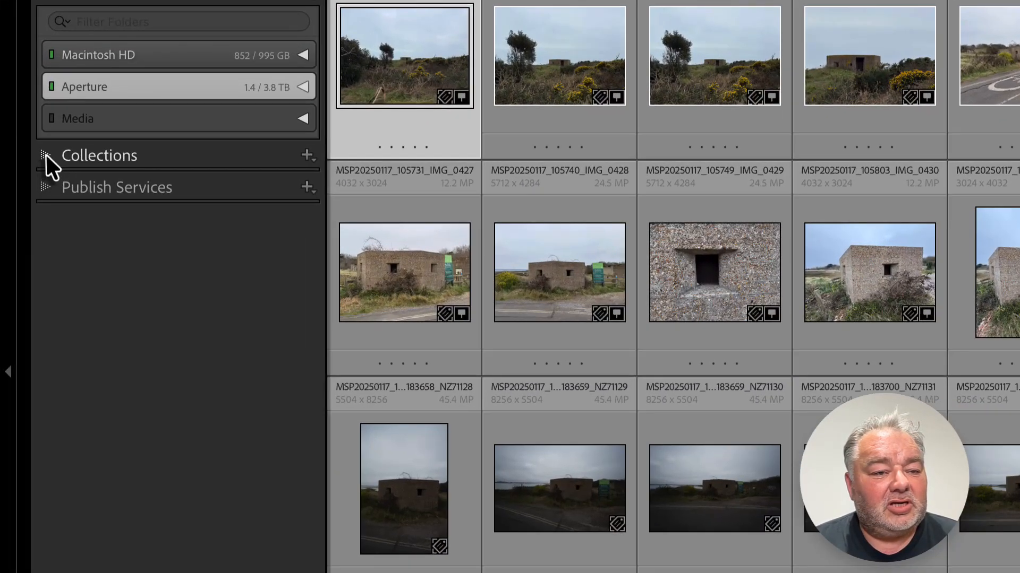
pyautogui.click(47, 157)
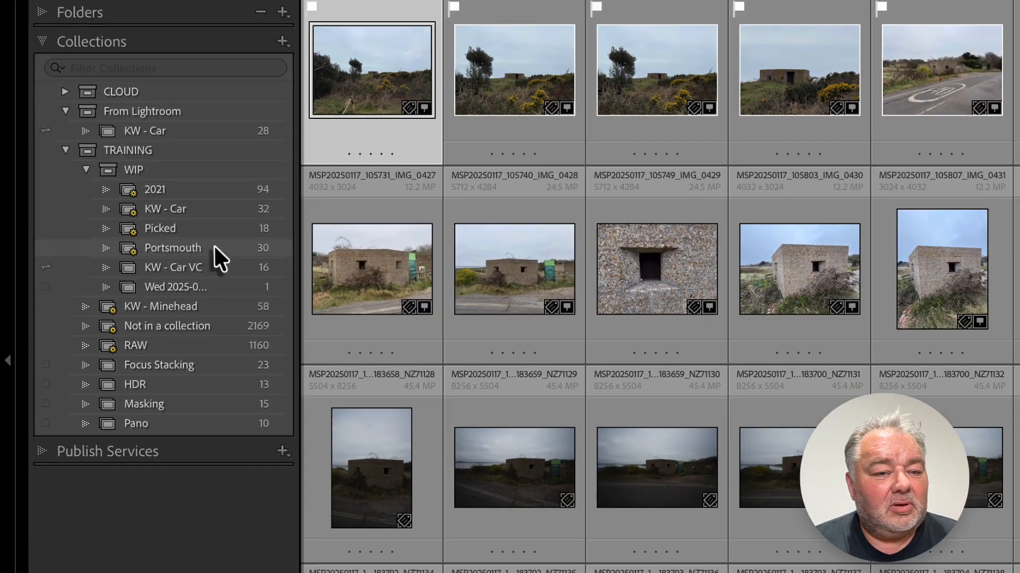
pyautogui.click(215, 249)
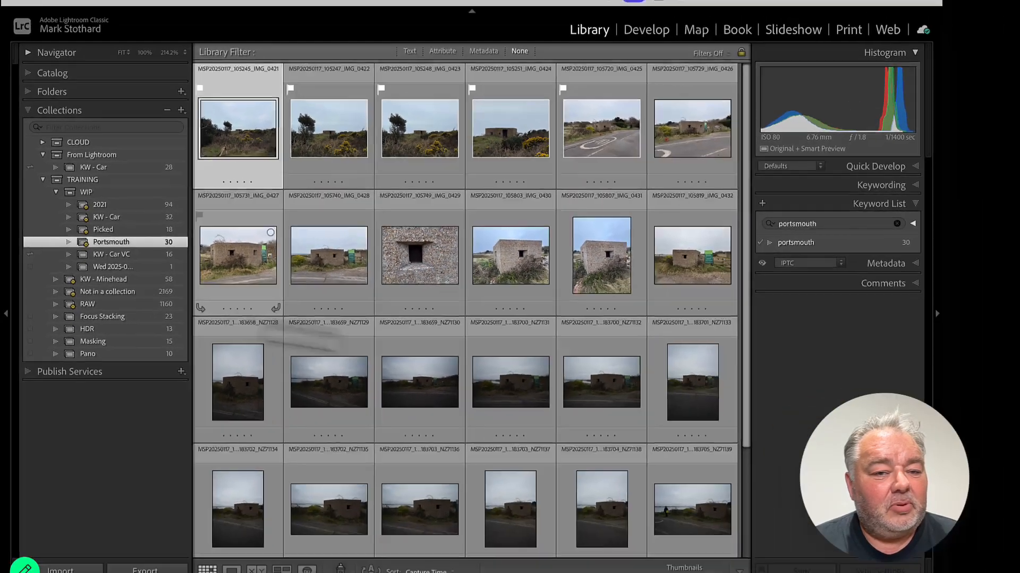
pyautogui.scroll(-5, 388, 319)
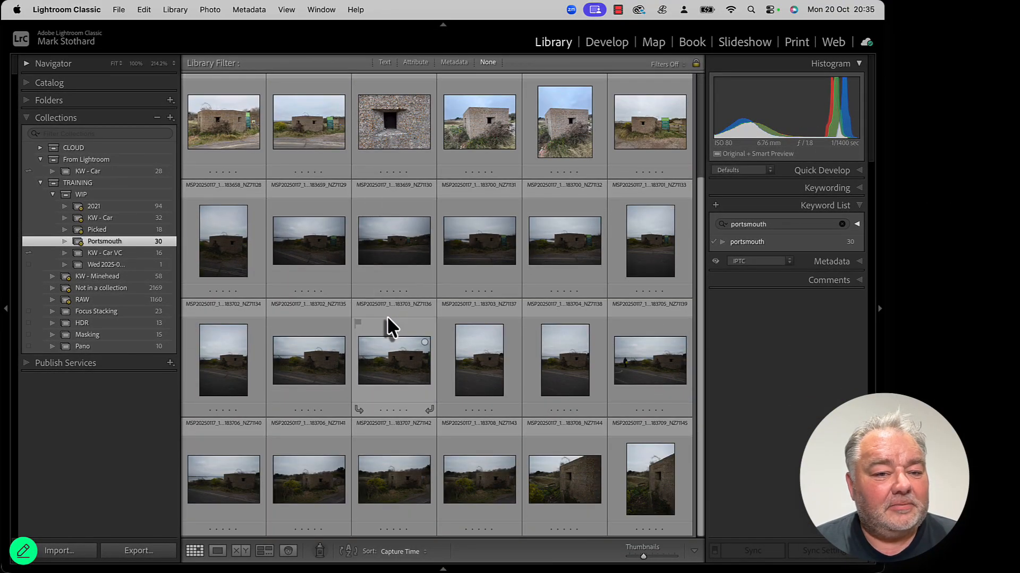
pyautogui.scroll(2, 386, 316)
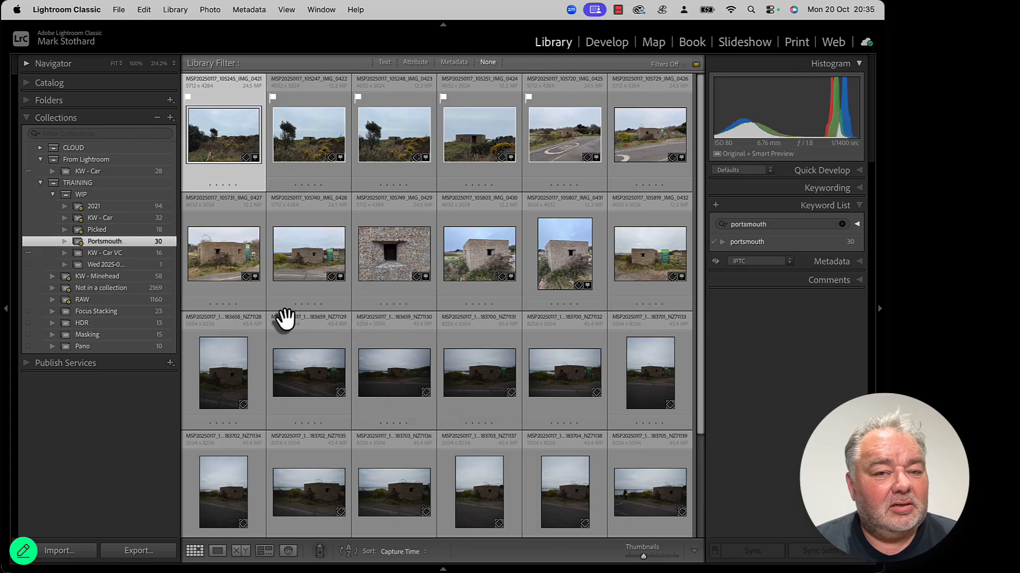
# Step: Clear the keyword list search, open the Keywording panel and review the keyword tags on several Portsmouth photos
pyautogui.click(842, 224)
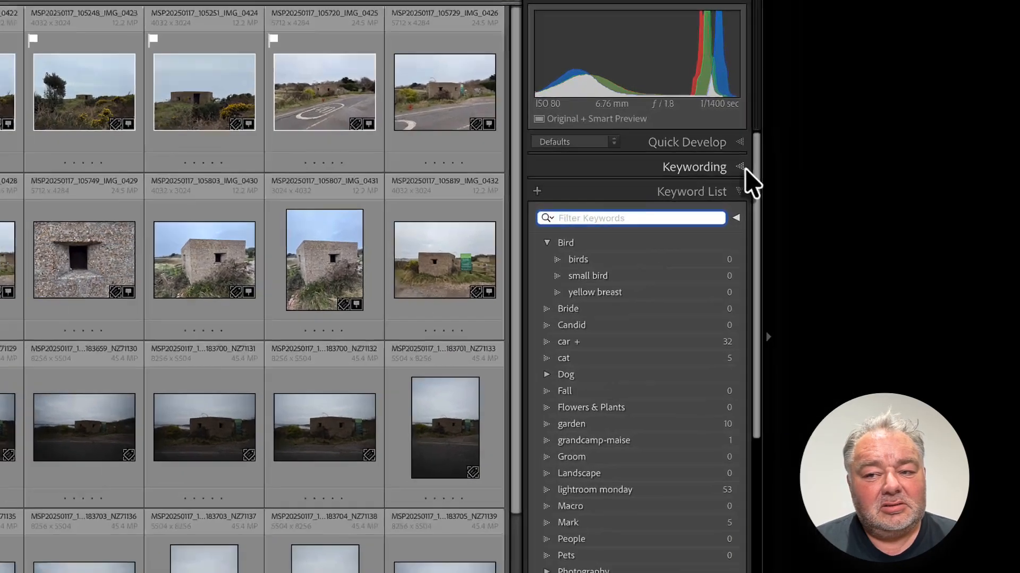
pyautogui.click(746, 171)
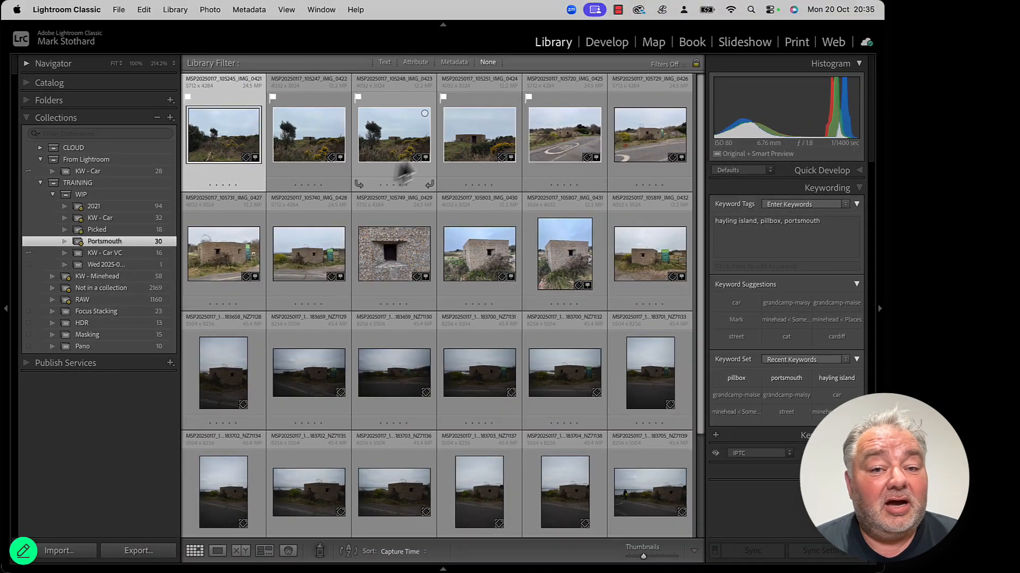
pyautogui.click(399, 144)
pyautogui.click(497, 244)
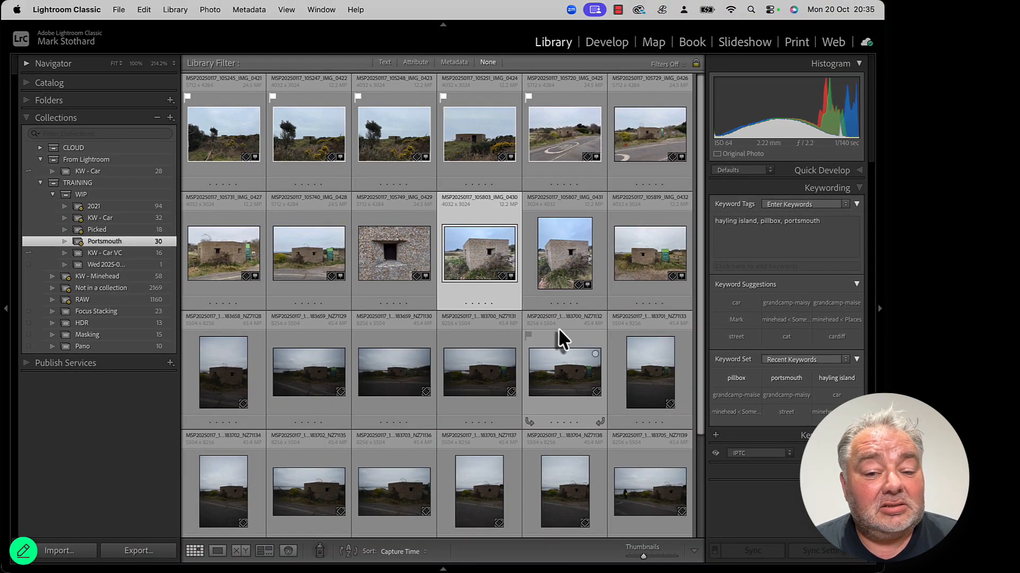
pyautogui.scroll(-2, 552, 372)
pyautogui.click(552, 420)
pyautogui.scroll(-2, 528, 412)
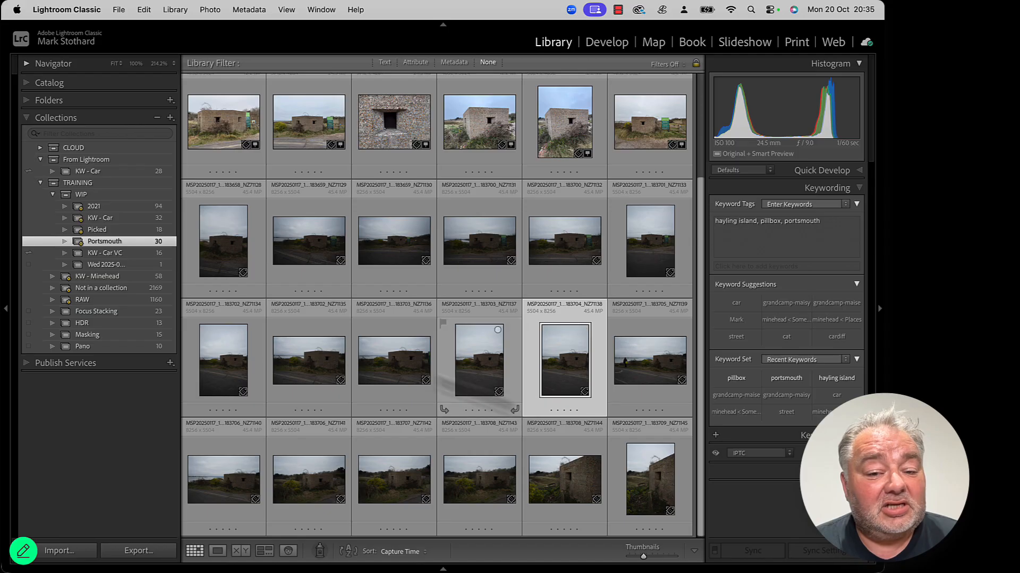
pyautogui.scroll(2, 372, 361)
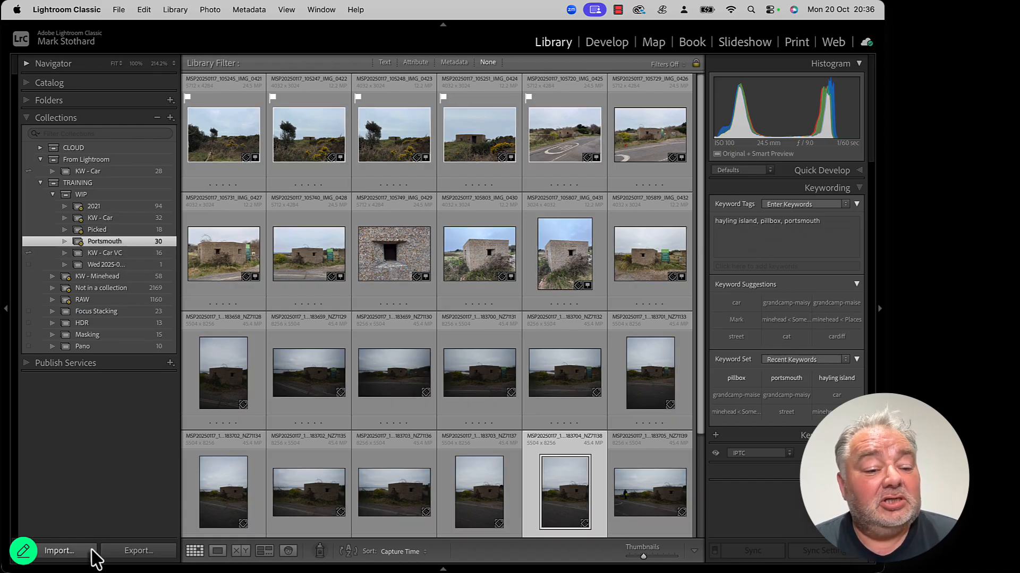
# Step: Open the Import dialog with the To Import 2025-01-17 folder as the source
pyautogui.click(60, 551)
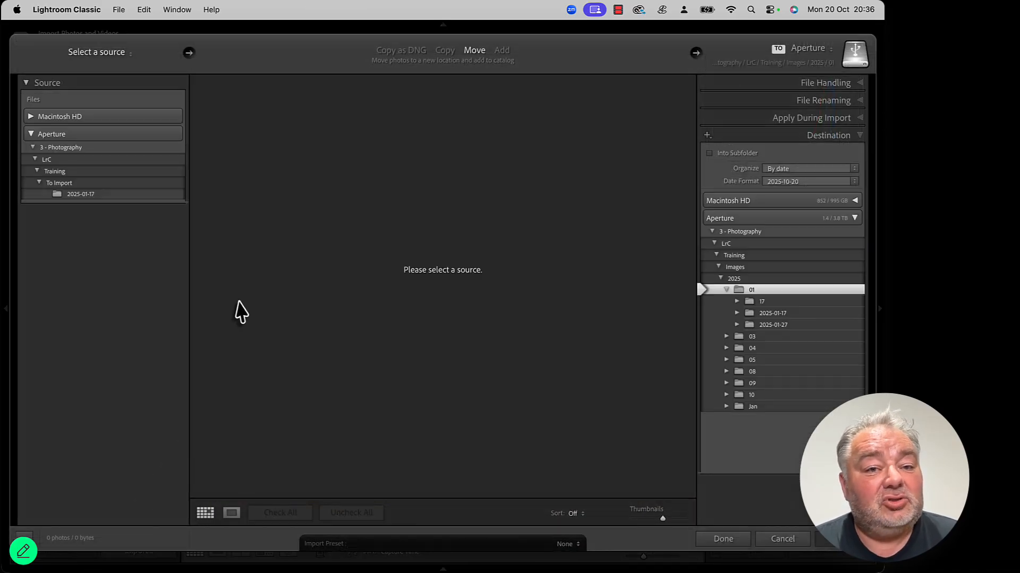
pyautogui.click(89, 196)
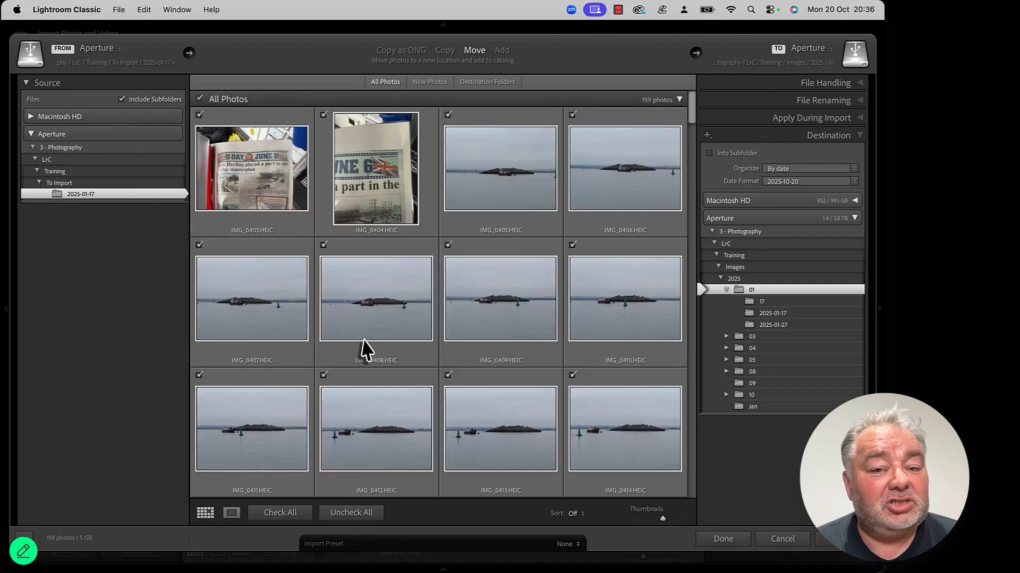
pyautogui.scroll(-6, 370, 346)
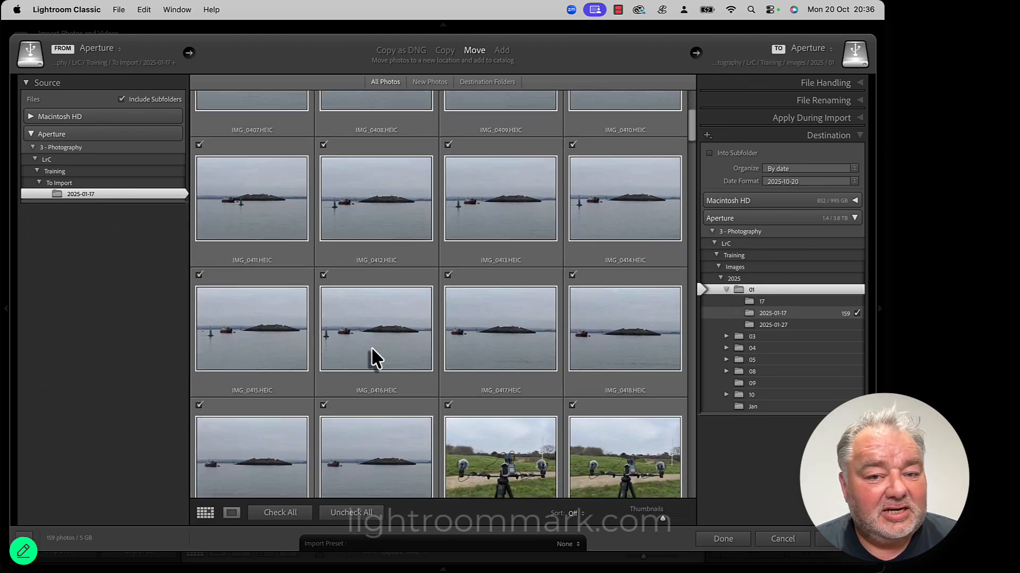
pyautogui.scroll(-15, 372, 347)
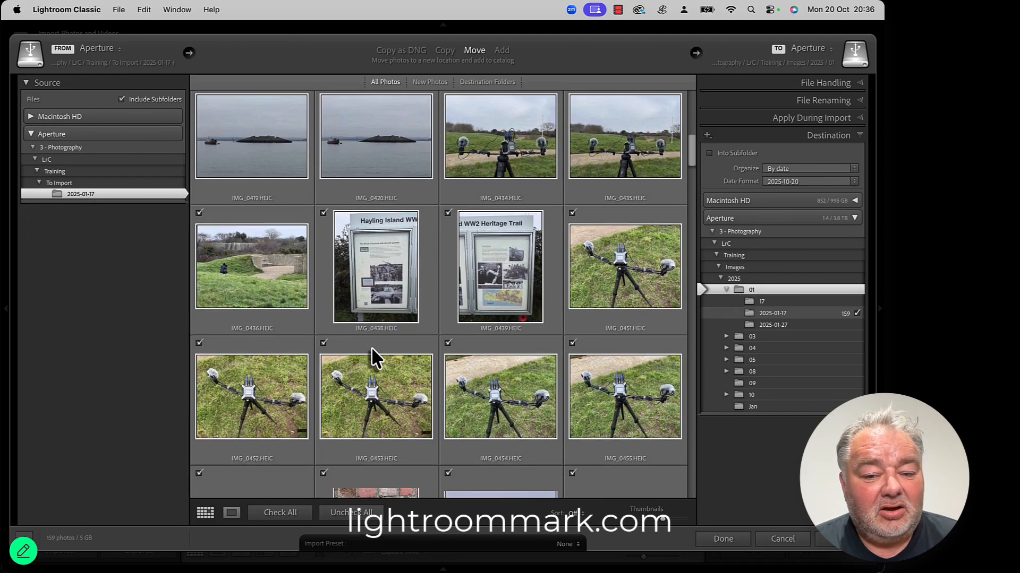
pyautogui.scroll(-4, 377, 460)
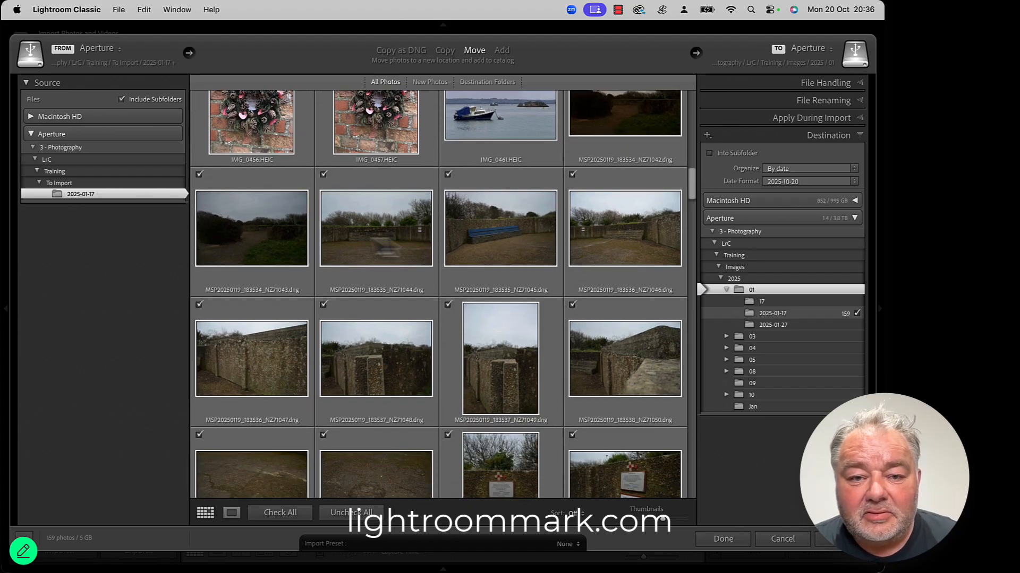
# Step: Uncheck all photos in the import grid
pyautogui.click(268, 234)
pyautogui.scroll(-2, 380, 348)
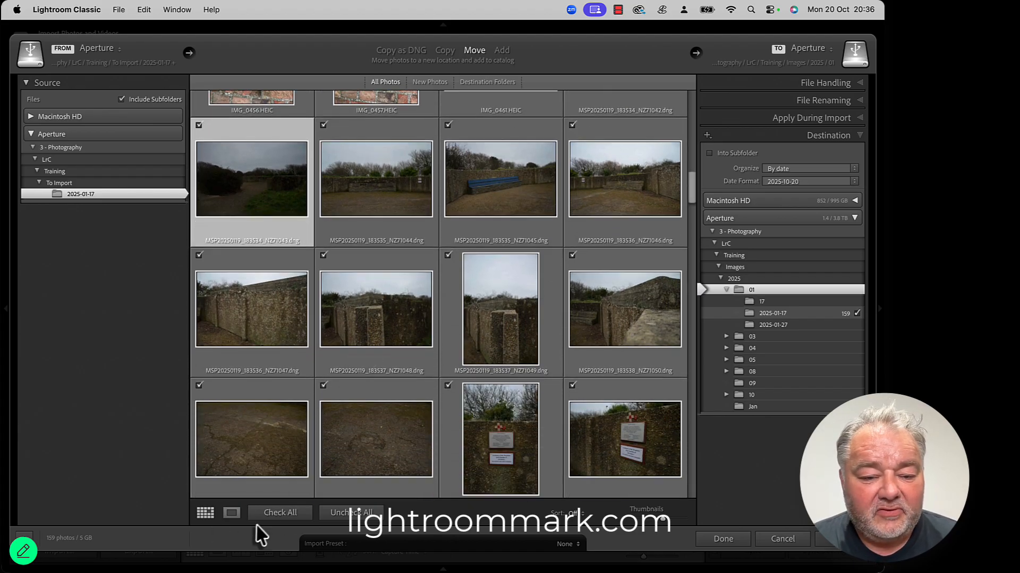
pyautogui.click(325, 513)
# Step: Scroll through the import grid to examine the pillbox photos further down
pyautogui.scroll(-10, 376, 307)
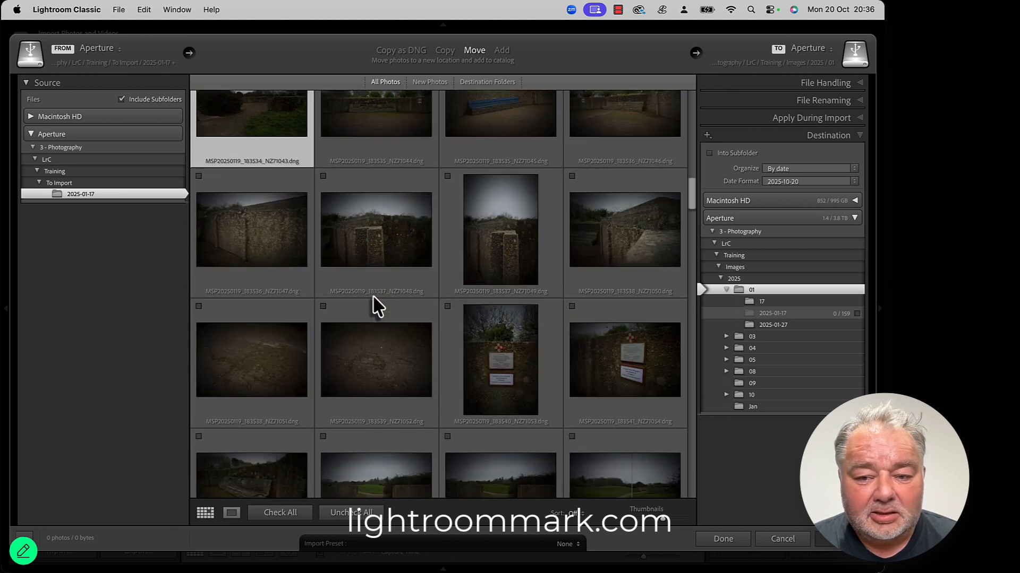
pyautogui.scroll(-15, 375, 307)
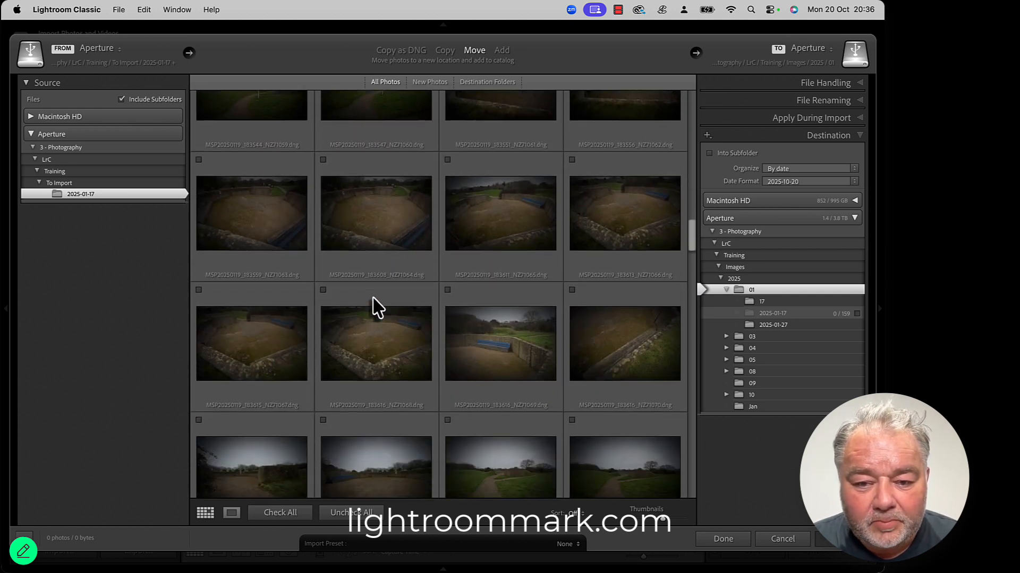
pyautogui.scroll(-8, 375, 307)
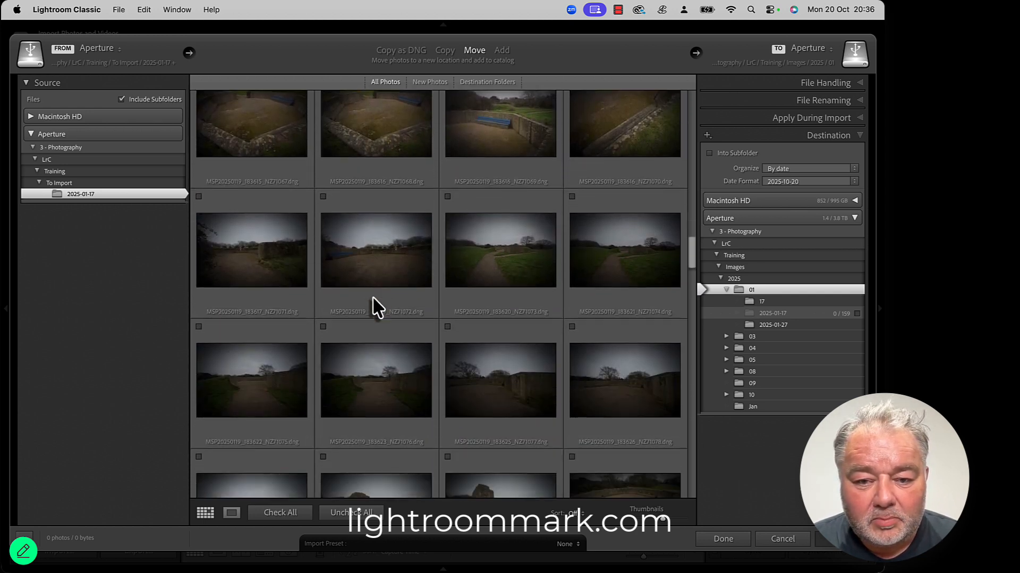
pyautogui.scroll(-13, 373, 305)
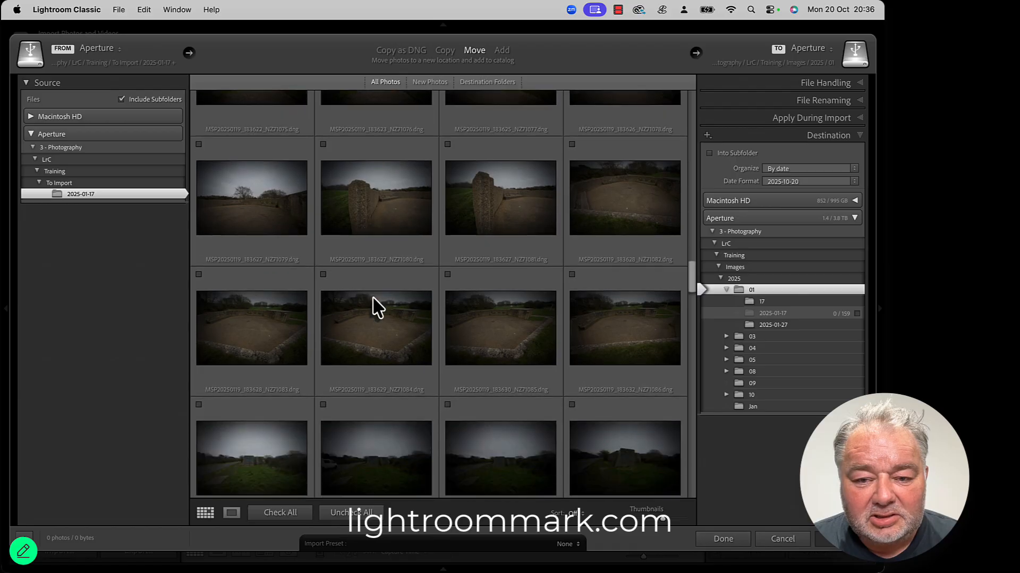
pyautogui.scroll(-5, 376, 307)
pyautogui.scroll(-7, 542, 387)
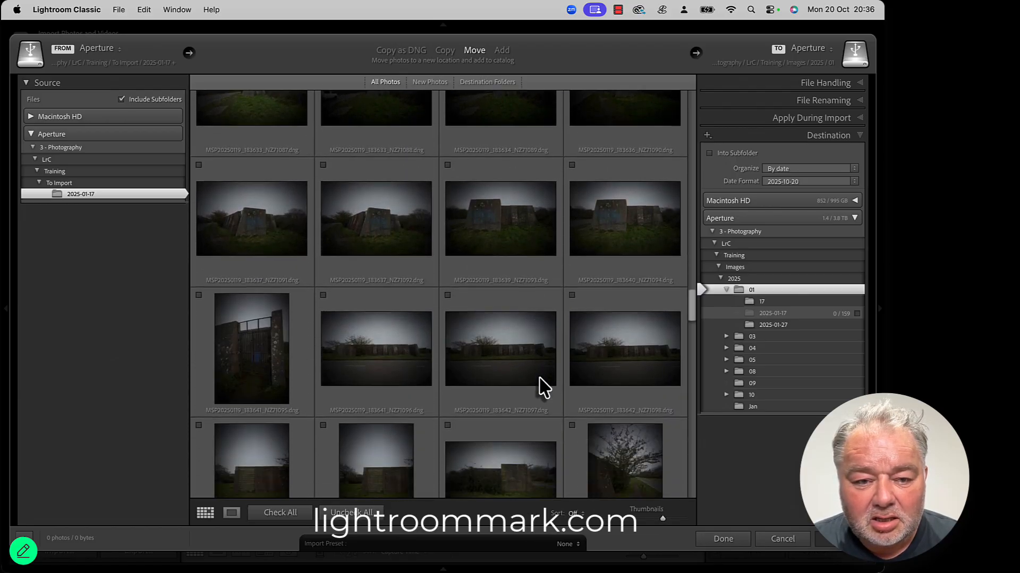
pyautogui.scroll(-4, 542, 387)
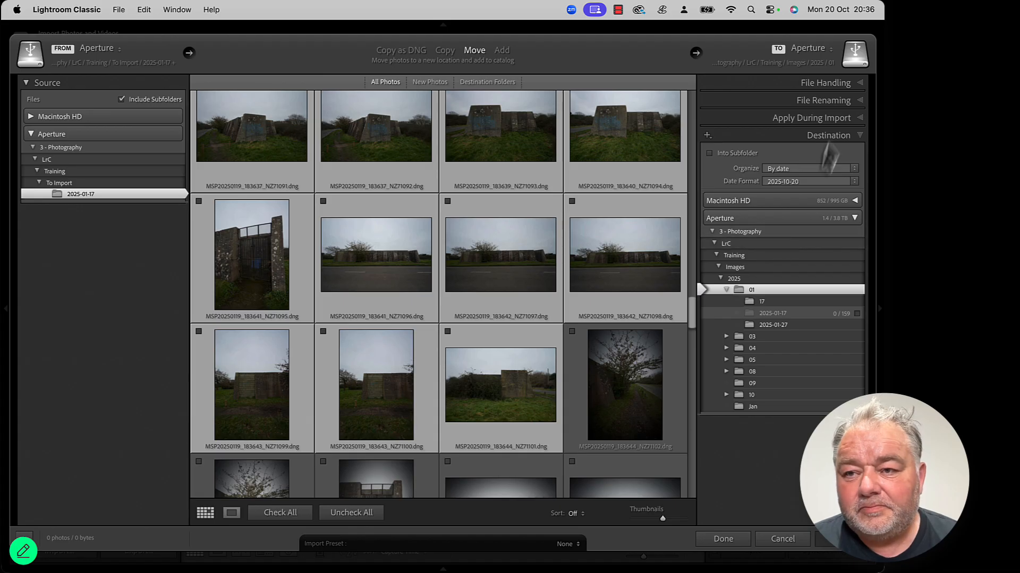
# Step: Set the import keywords to anti aircraft gun, portsmouth
pyautogui.click(826, 120)
pyautogui.click(779, 191)
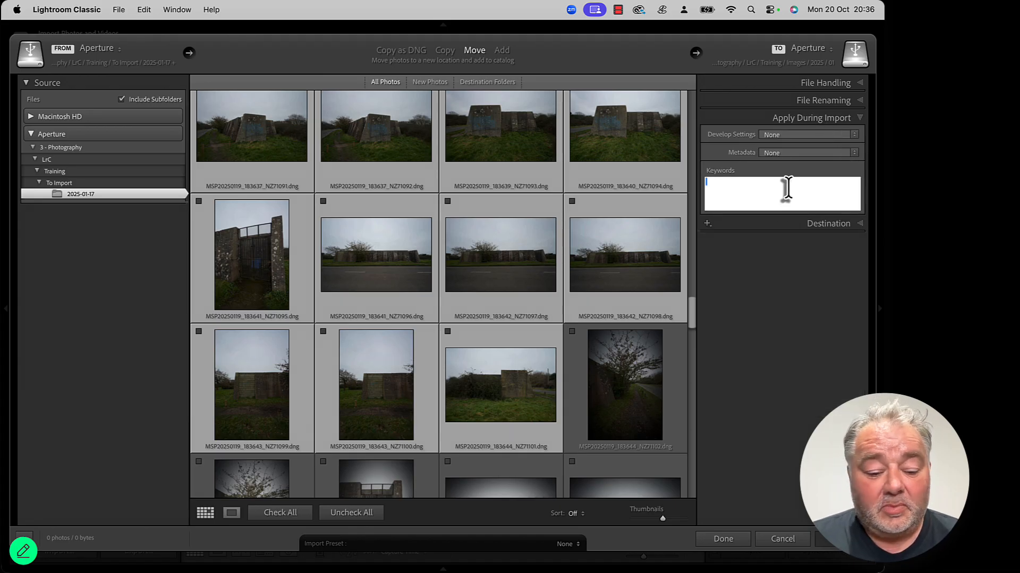
pyautogui.write('anti a')
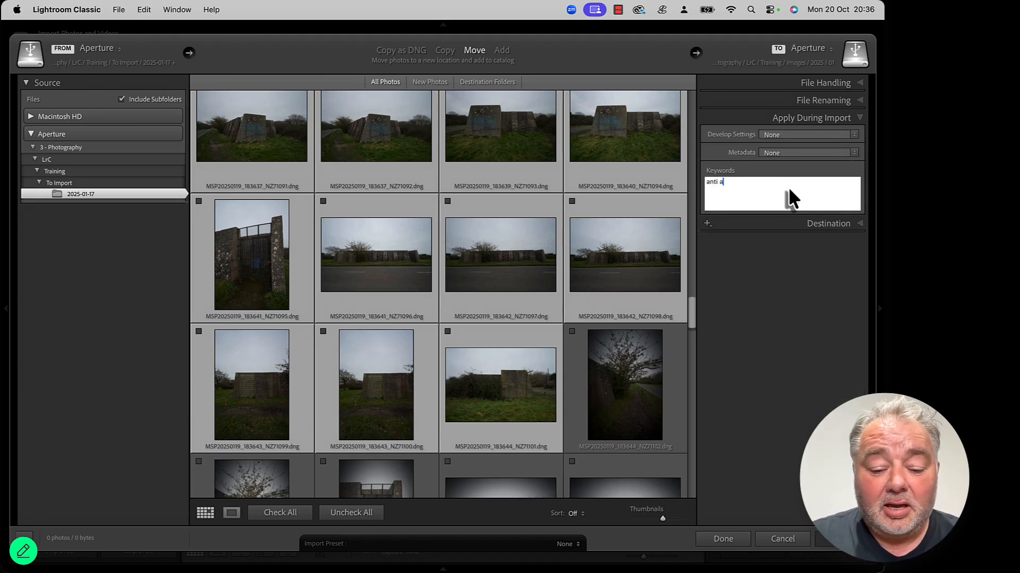
pyautogui.write('ir cr')
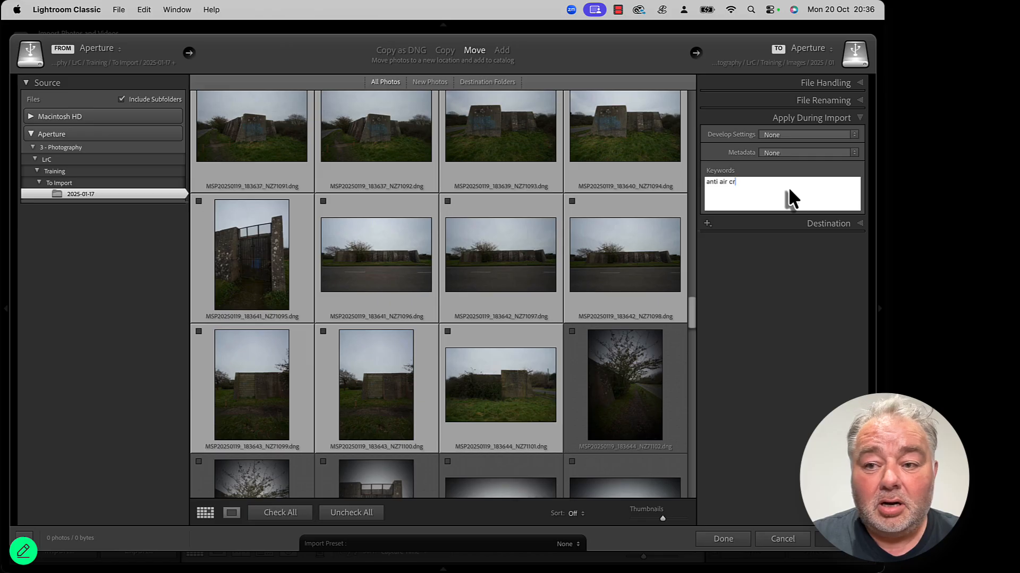
pyautogui.press('BackSpace')
pyautogui.press('BackSpace')
pyautogui.press('BackSpace')
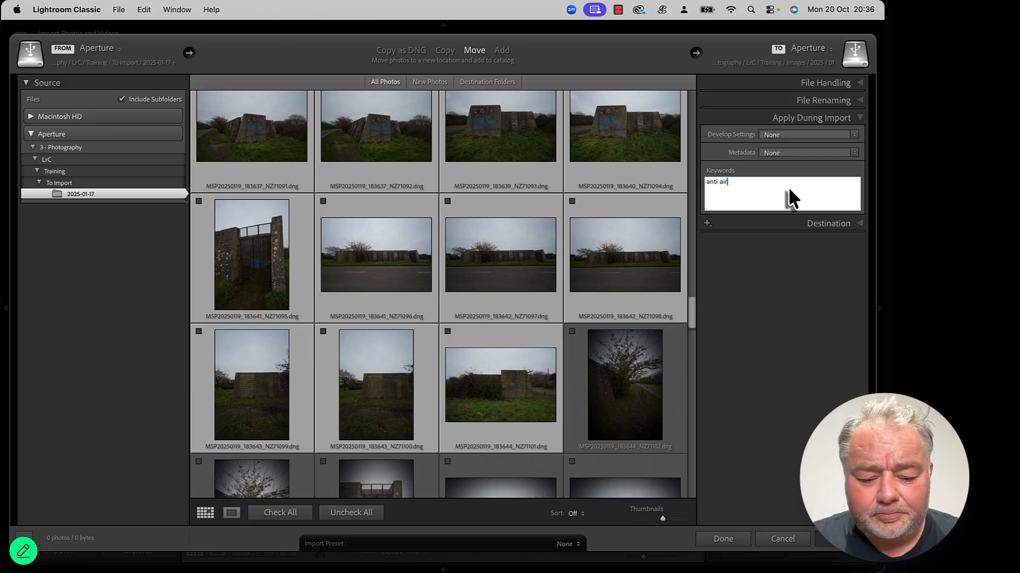
pyautogui.write('craft ')
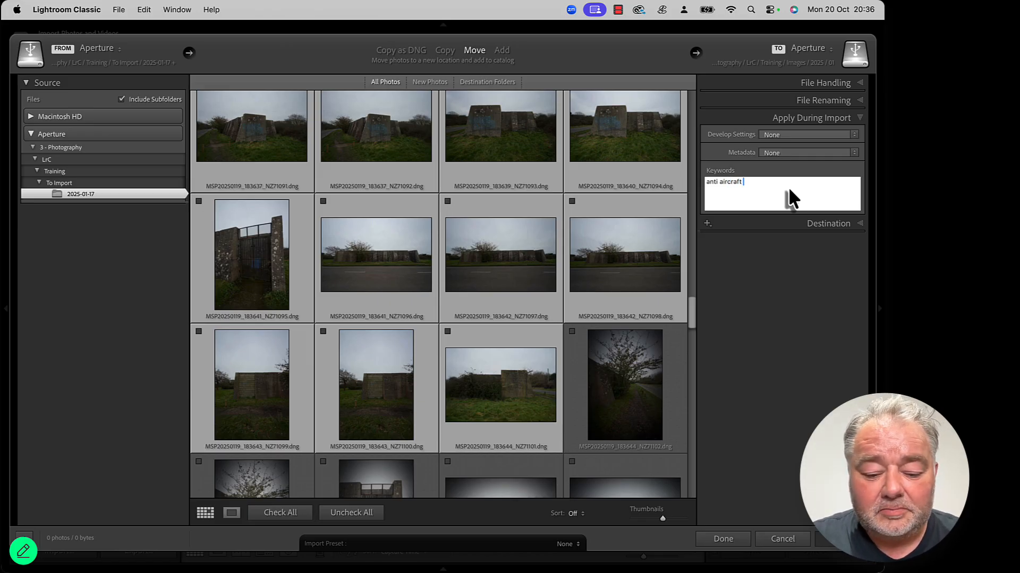
pyautogui.write('gun, portsmouth')
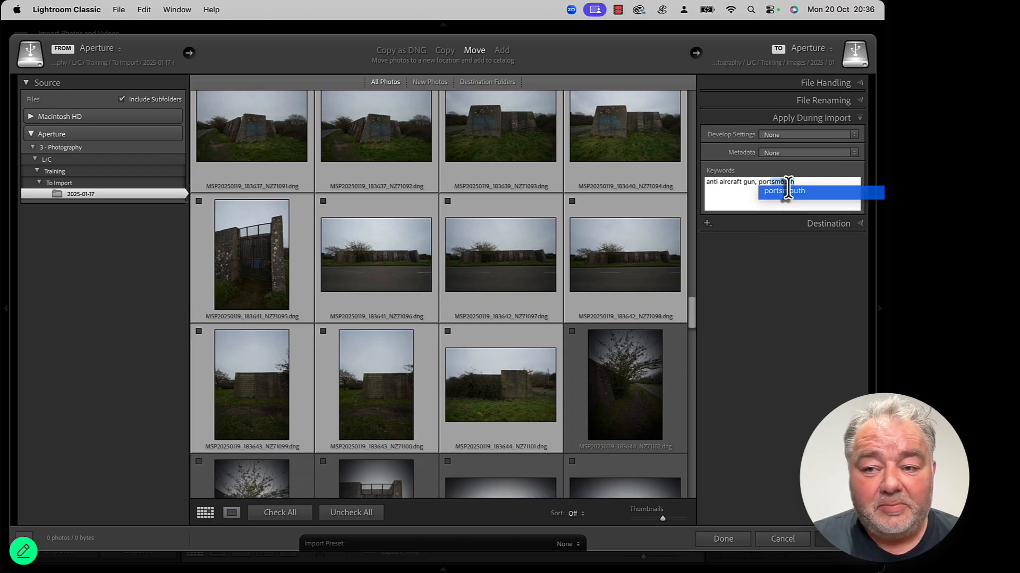
pyautogui.click(790, 194)
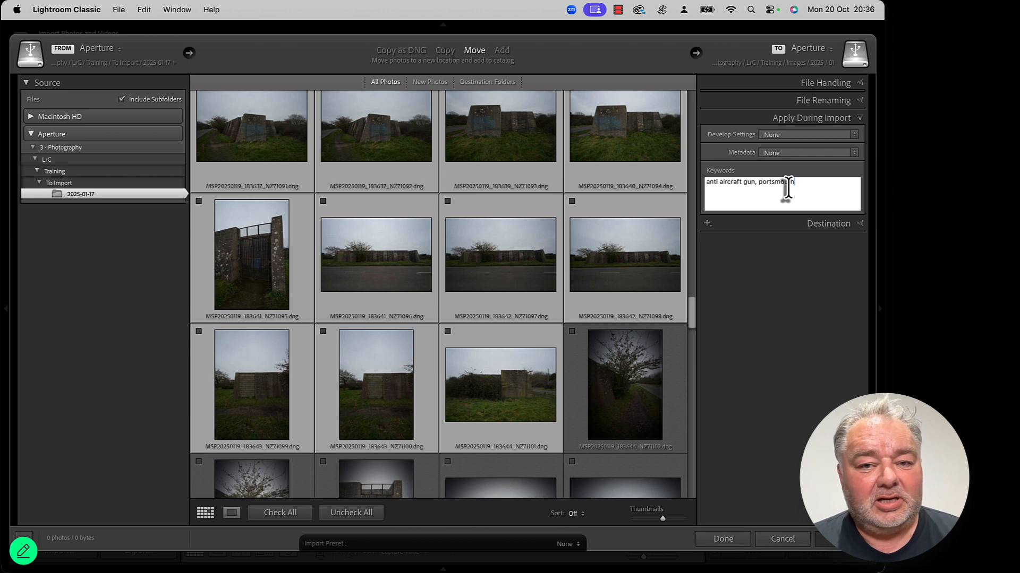
# Step: Check the pillbox photos through NZ71101 and import them into the 2025-01-17 destination folder
pyautogui.click(448, 333)
pyautogui.click(818, 225)
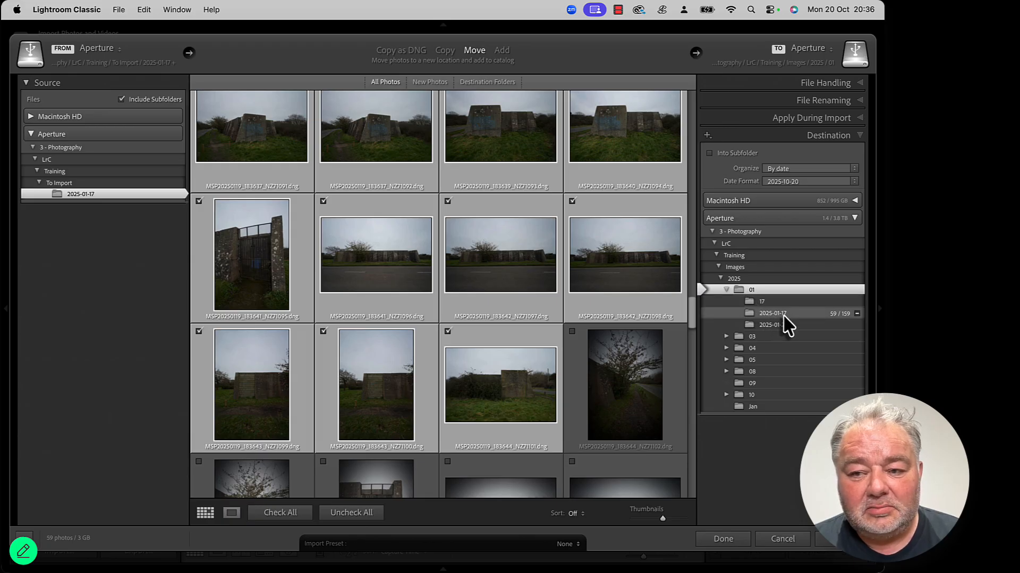
pyautogui.click(838, 546)
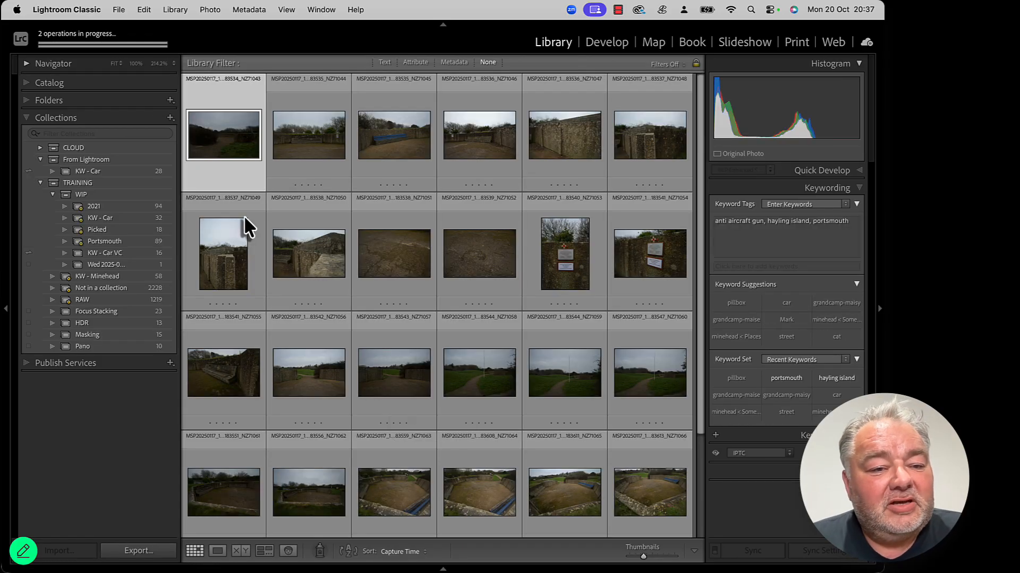
# Step: Open the Portsmouth smart collection and browse its photos, viewing one of them large
pyautogui.click(125, 242)
pyautogui.scroll(-10, 284, 348)
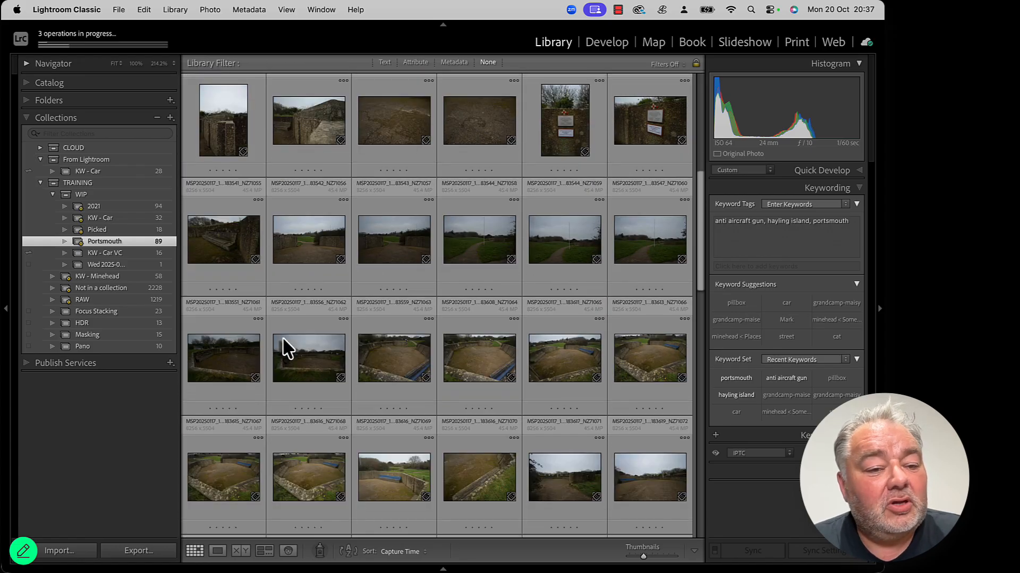
pyautogui.scroll(3, 286, 349)
pyautogui.scroll(-3, 281, 340)
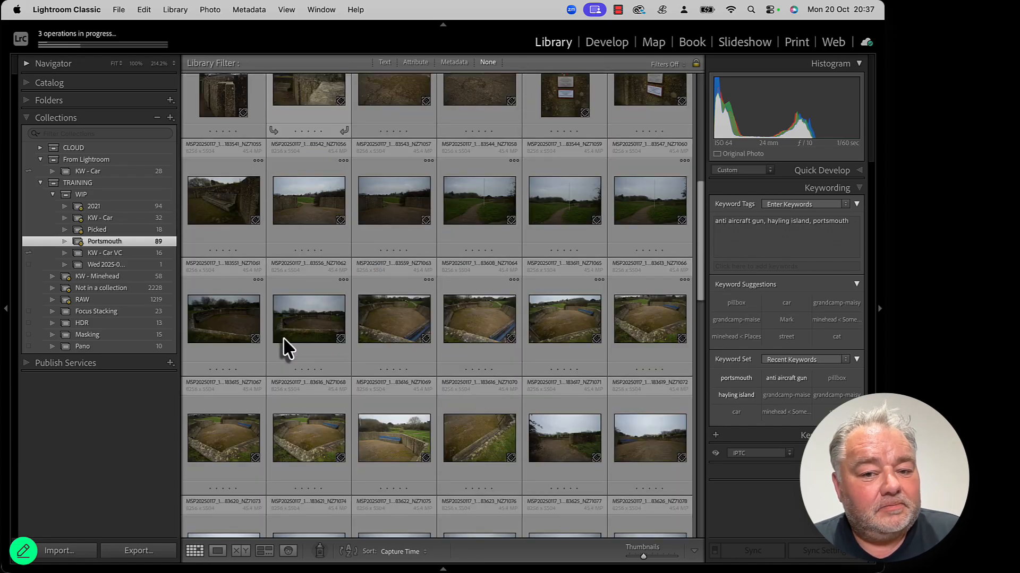
pyautogui.doubleClick(478, 312)
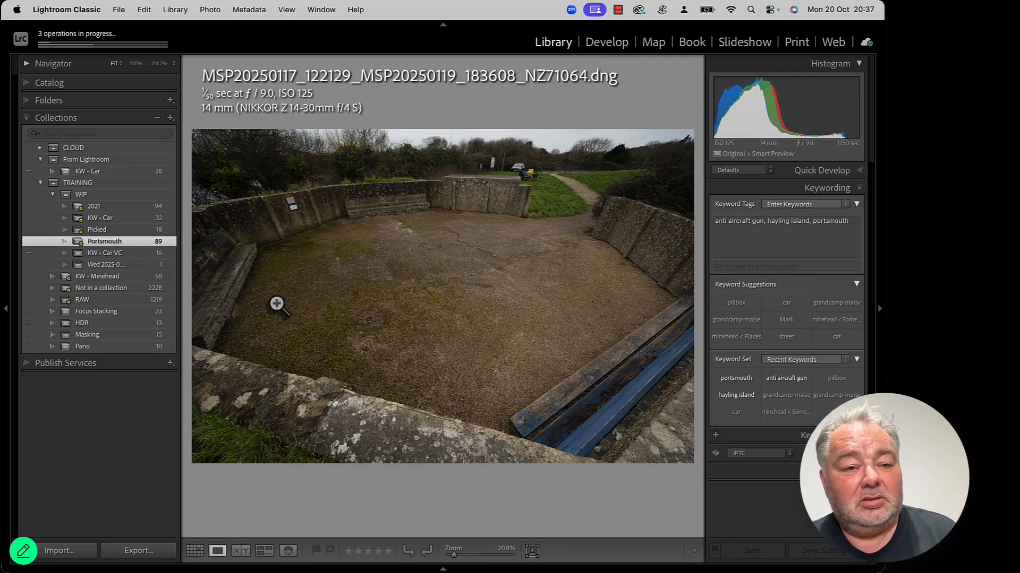
pyautogui.press('g')
pyautogui.scroll(-3, 277, 302)
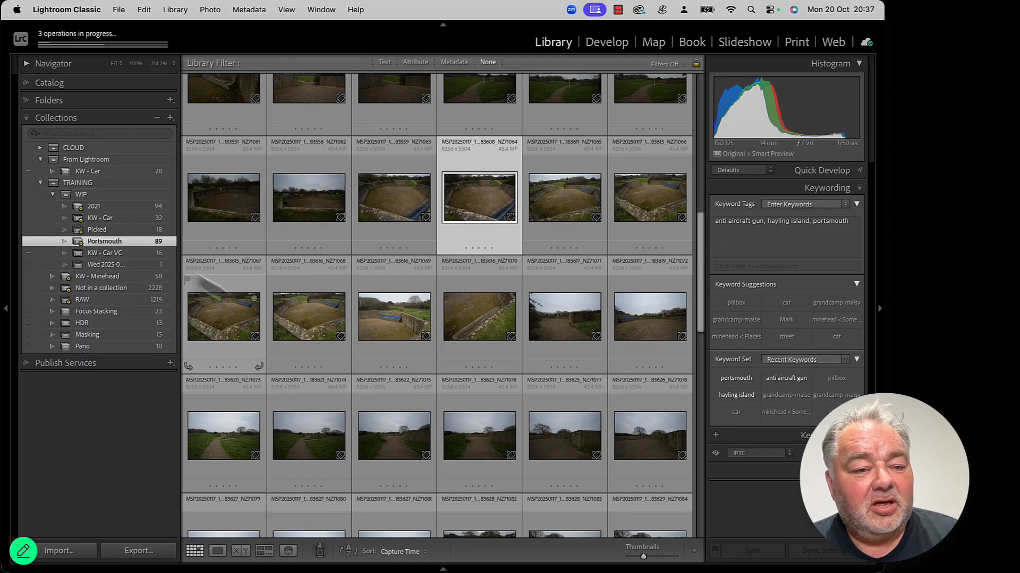
# Step: Duplicate the Portsmouth smart collection
pyautogui.rightClick(105, 243)
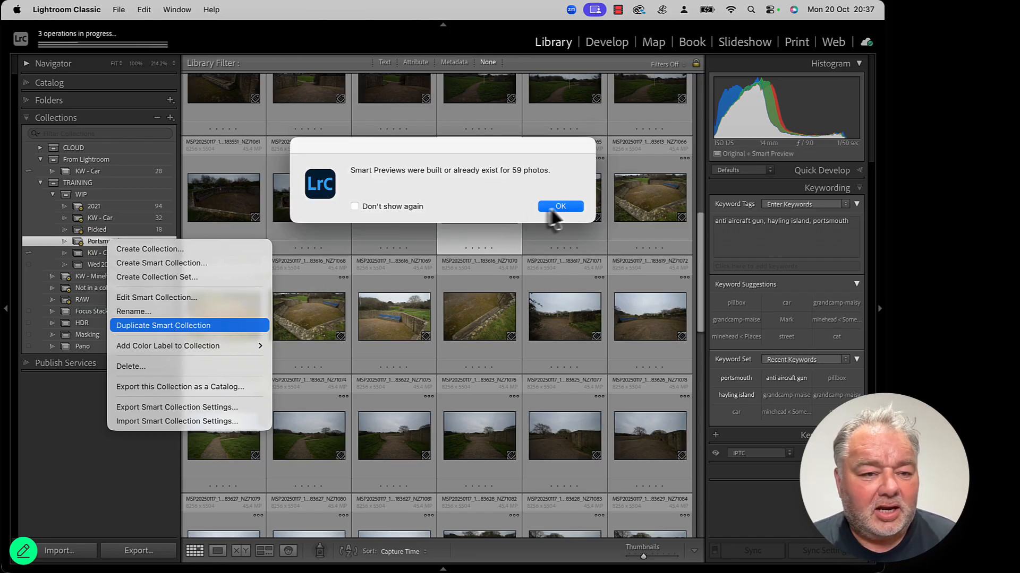
pyautogui.click(552, 207)
pyautogui.rightClick(113, 243)
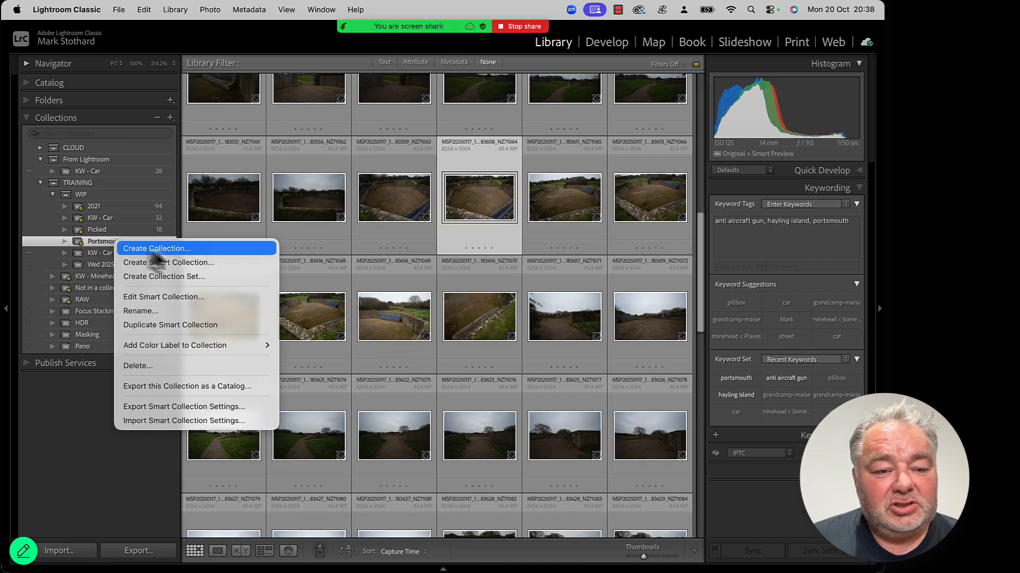
pyautogui.click(166, 325)
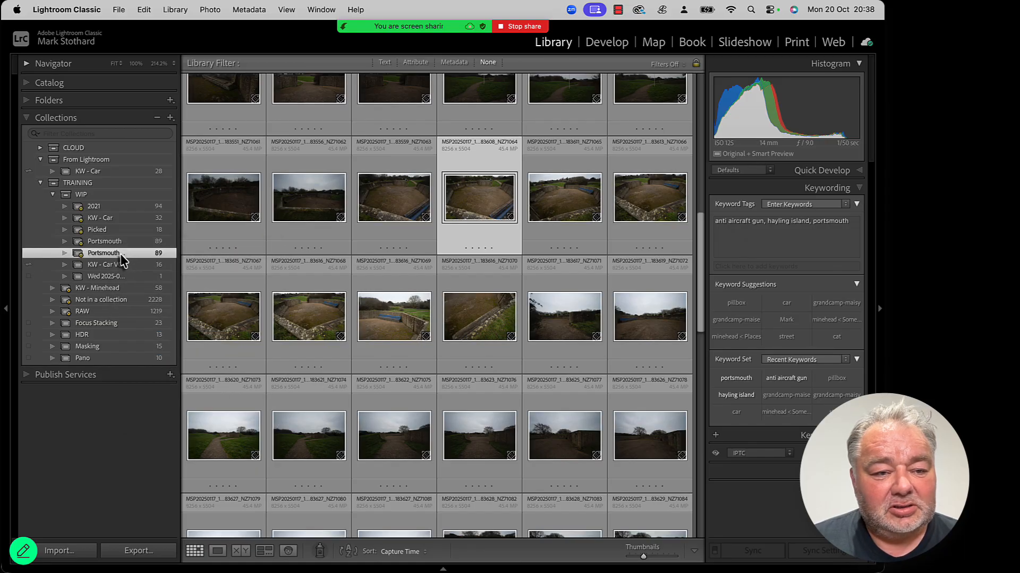
# Step: Edit the Portsmouth Copy smart collection rule to Keywords contains words portsmouth pillbox
pyautogui.doubleClick(121, 255)
pyautogui.doubleClick(505, 166)
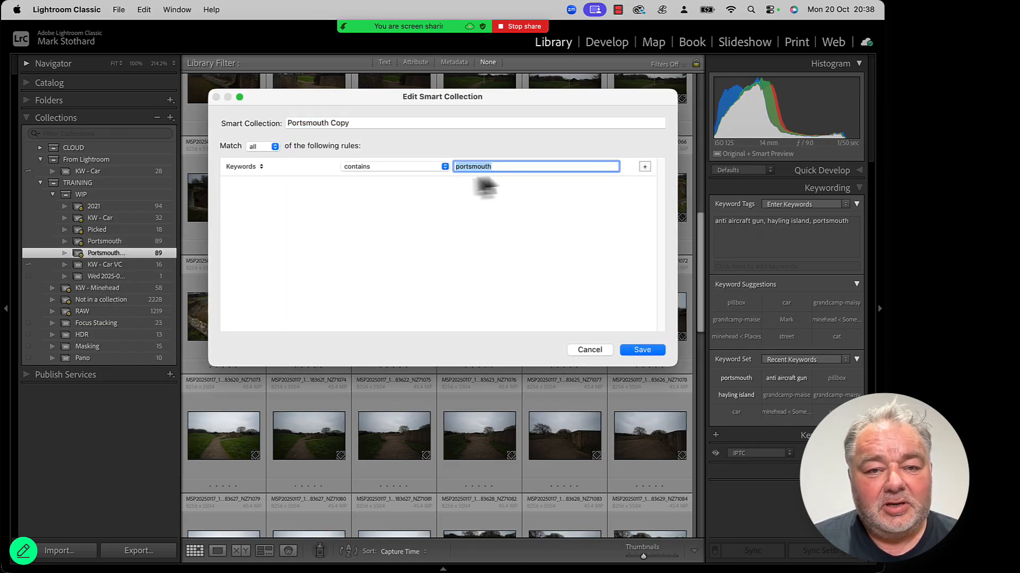
pyautogui.click(402, 169)
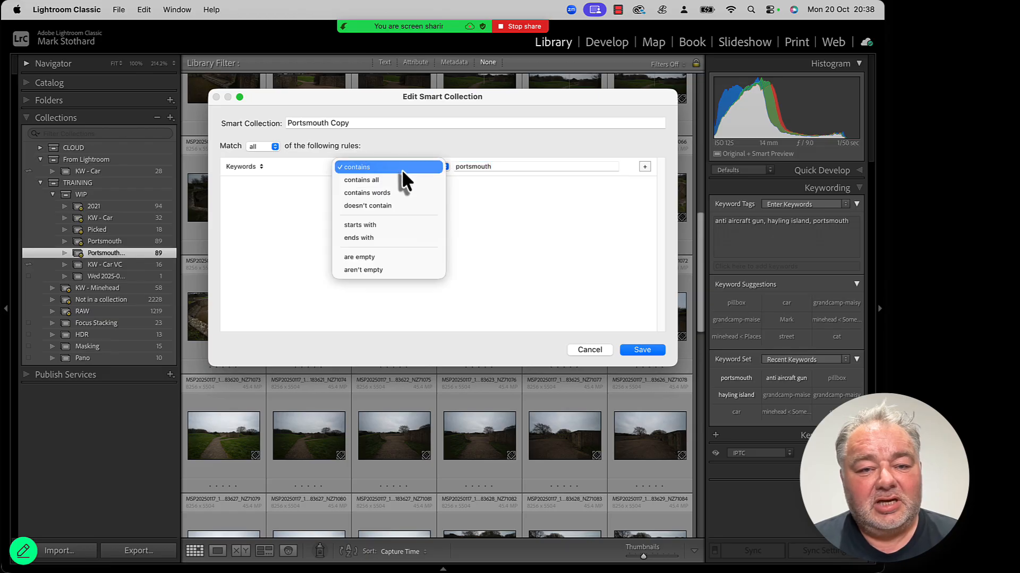
pyautogui.click(403, 190)
pyautogui.click(543, 166)
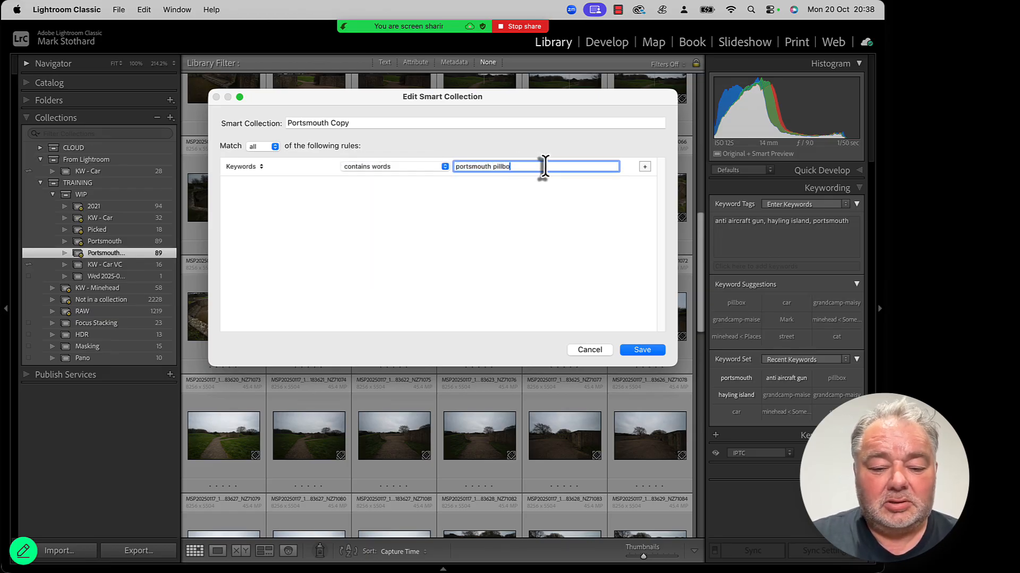
pyautogui.press('Return')
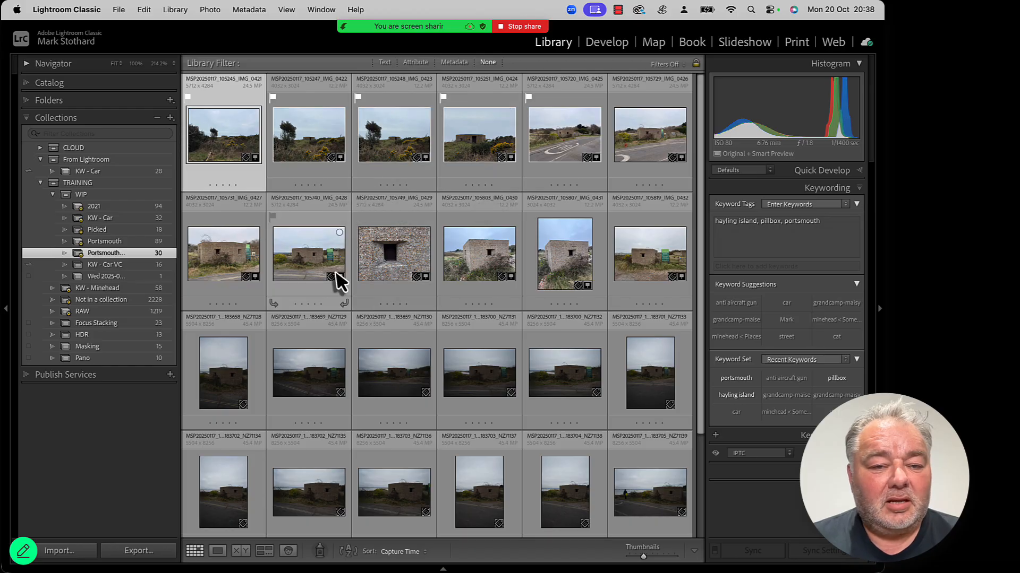
# Step: Compare the photos in the Portsmouth and Portsmouth Copy collections
pyautogui.scroll(-2, 335, 273)
pyautogui.scroll(3, 335, 270)
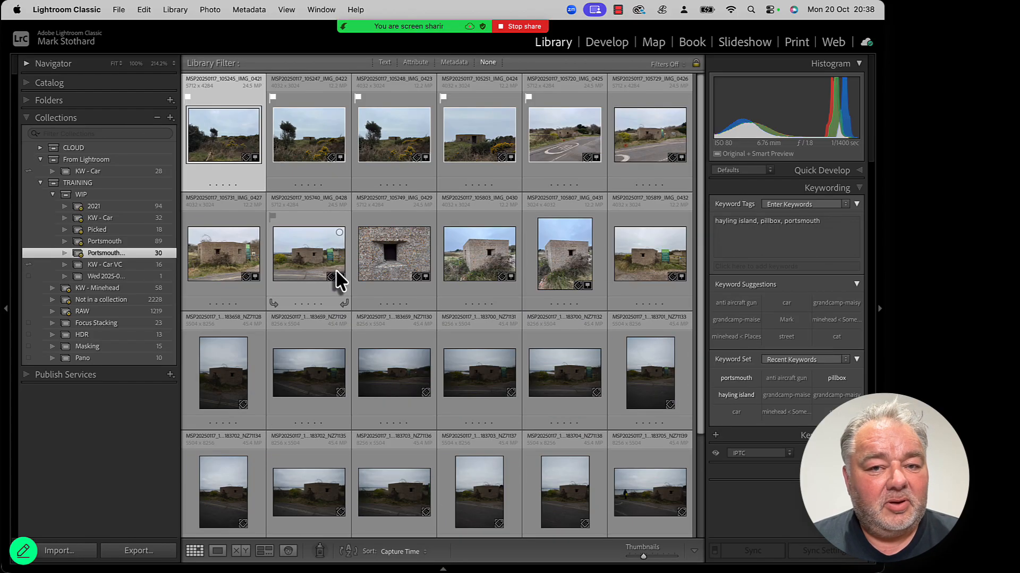
pyautogui.scroll(-2, 336, 270)
pyautogui.scroll(-2, 335, 269)
pyautogui.click(154, 242)
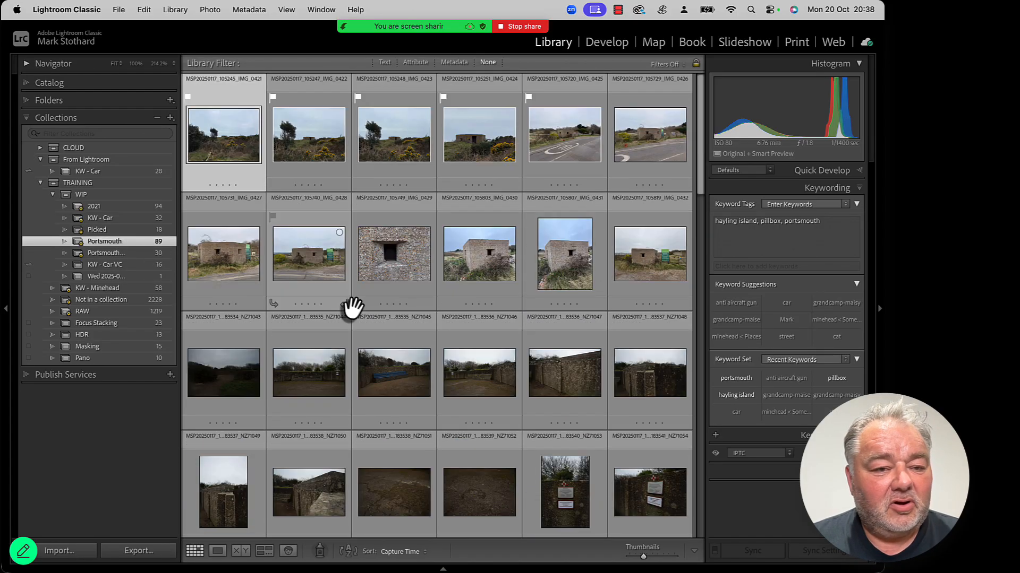
pyautogui.scroll(2, 352, 308)
pyautogui.scroll(-10, 381, 274)
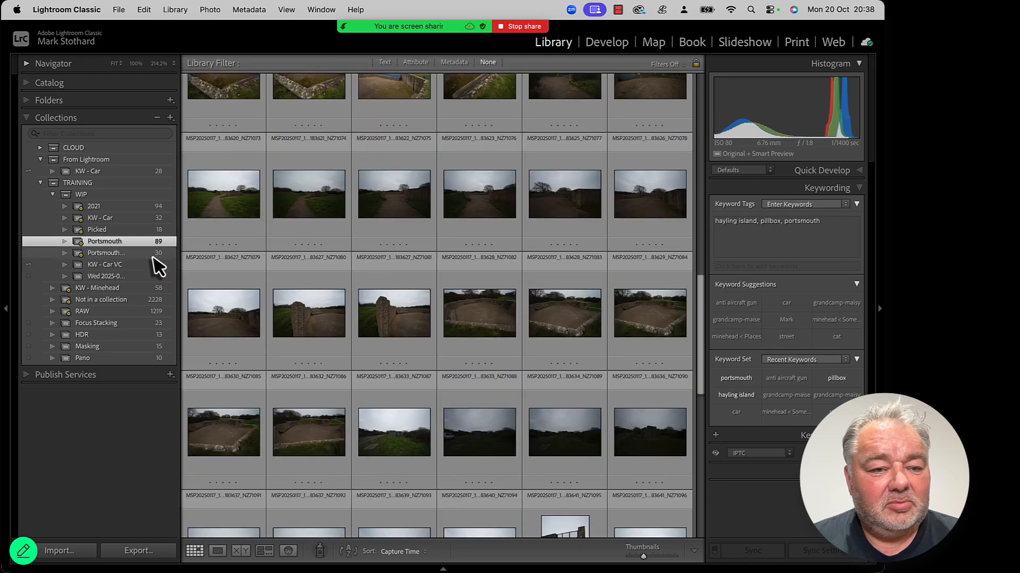
pyautogui.click(152, 254)
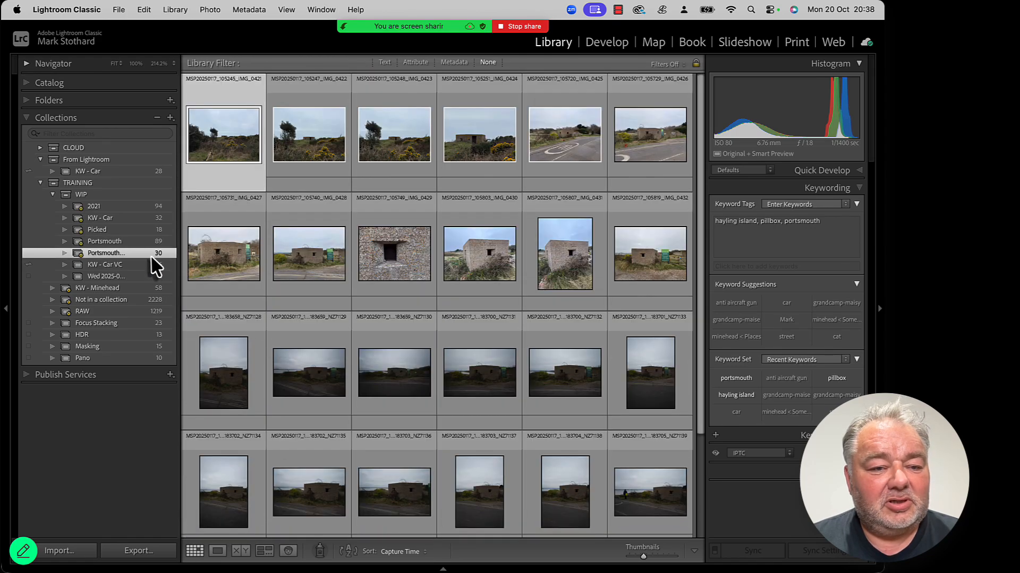
pyautogui.scroll(-3, 432, 228)
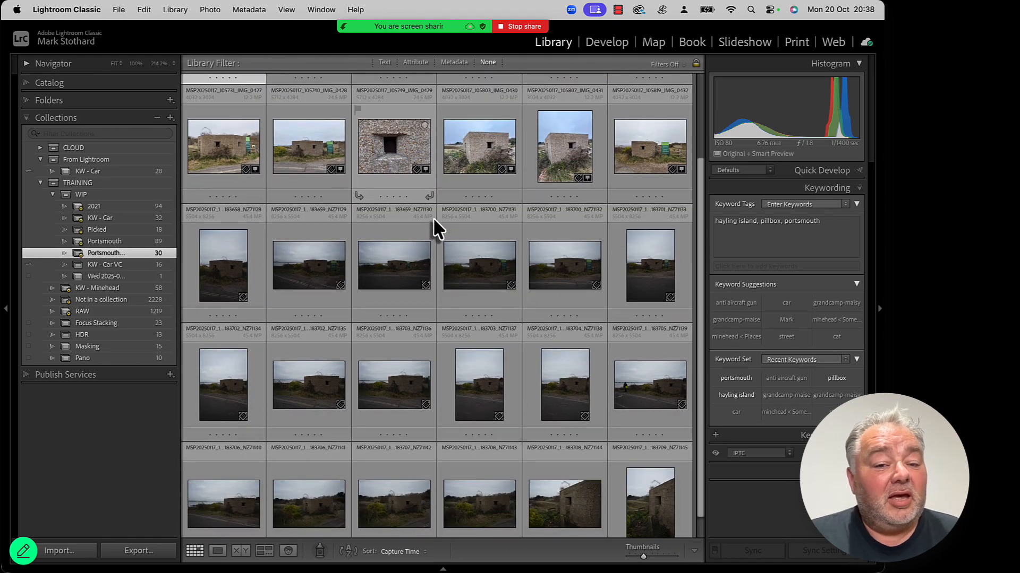
pyautogui.scroll(3, 433, 219)
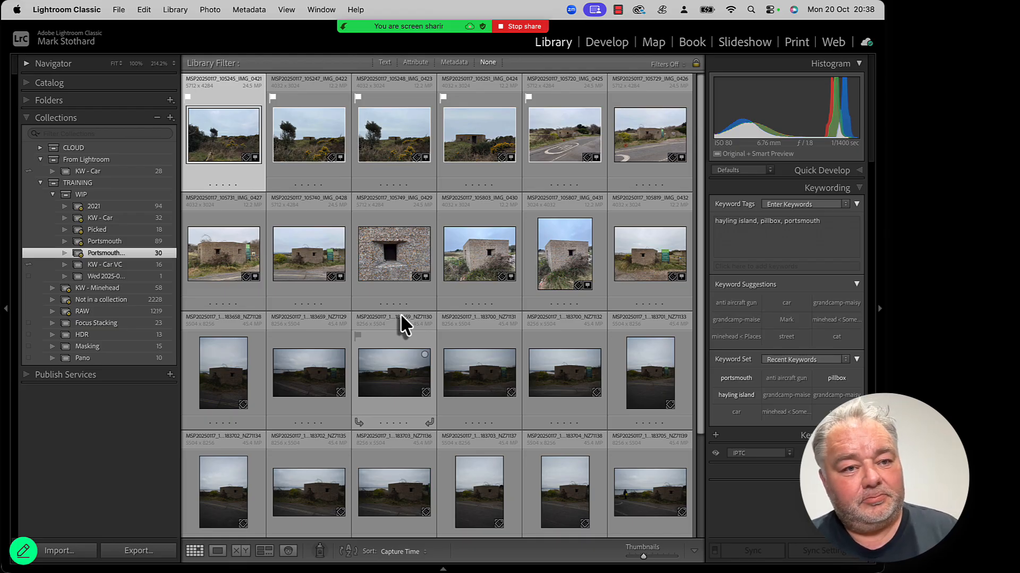
pyautogui.click(128, 242)
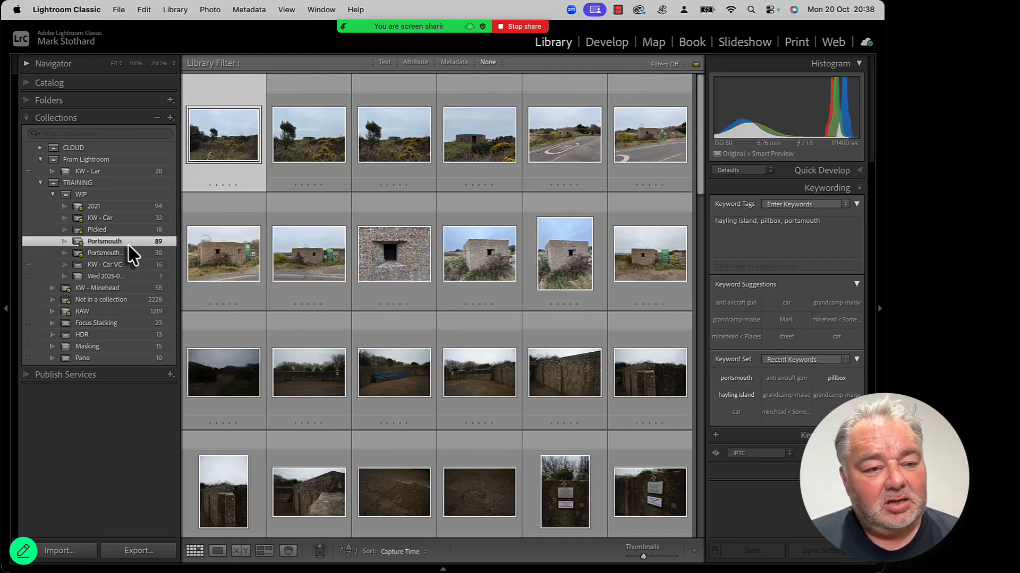
pyautogui.click(129, 252)
pyautogui.click(129, 242)
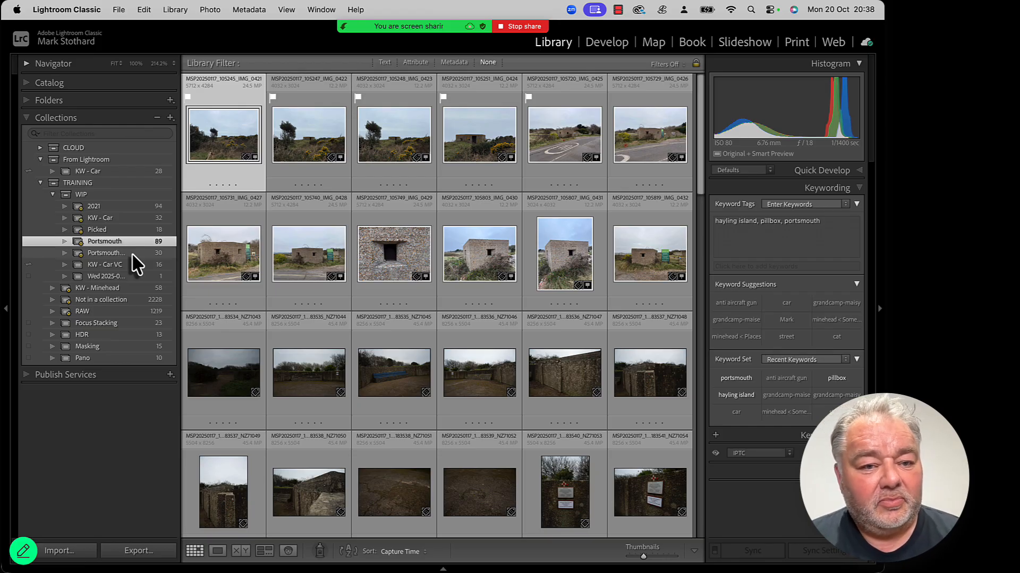
pyautogui.click(104, 251)
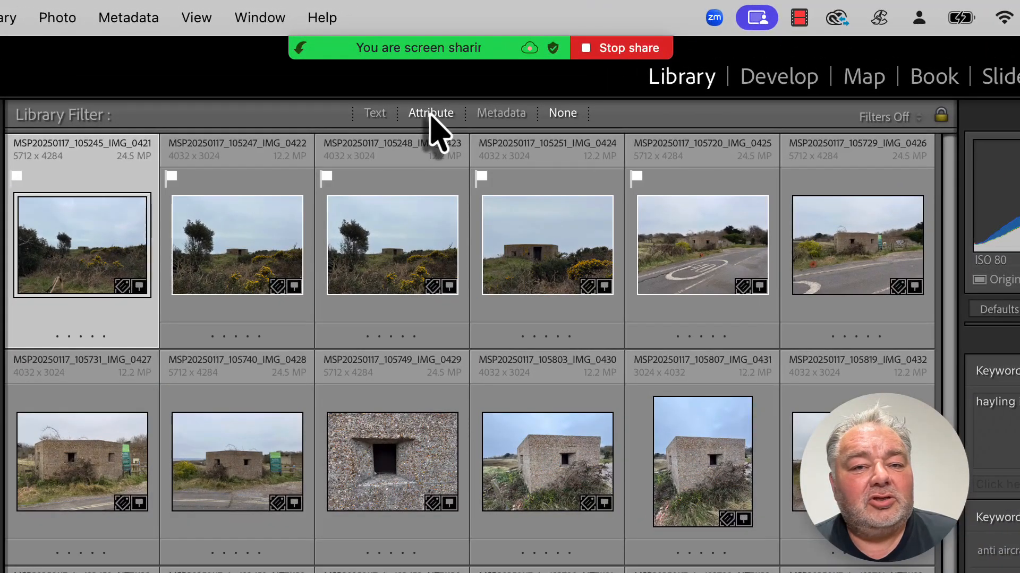
# Step: Filter the Portsmouth Copy collection by flag status, clear that filter, and show the Metadata and Attribute filter bars
pyautogui.click(441, 113)
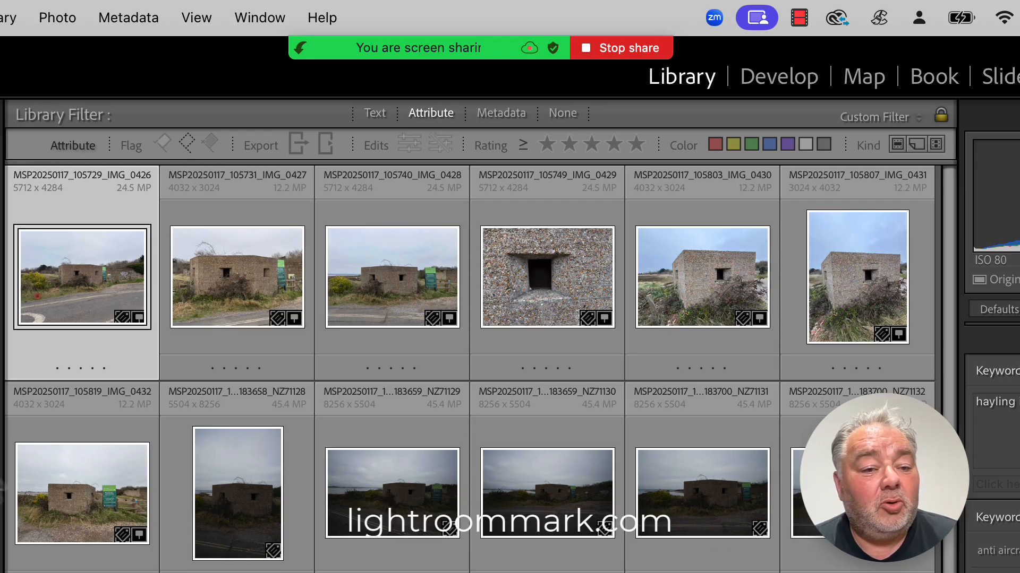
pyautogui.click(163, 143)
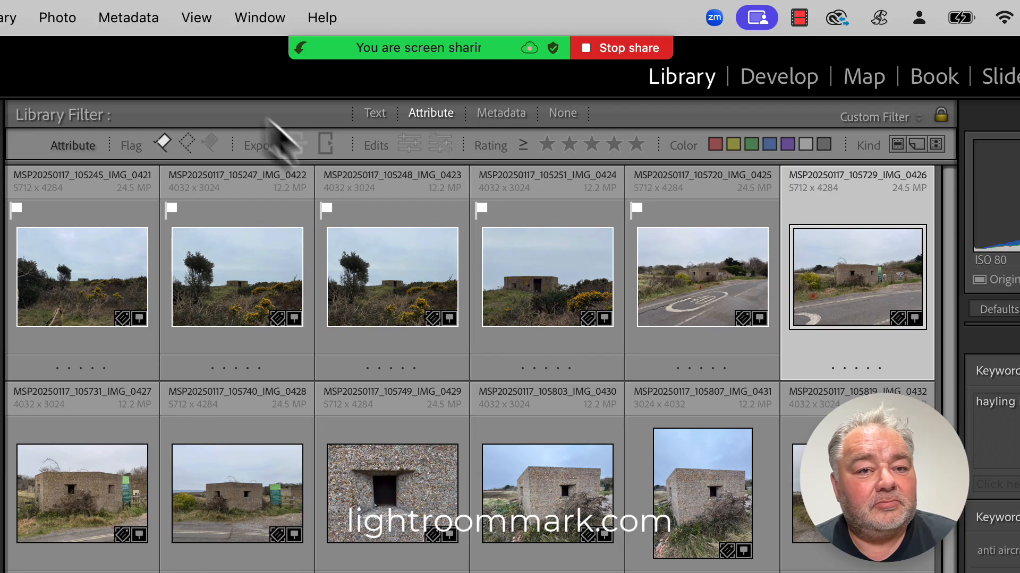
pyautogui.click(187, 143)
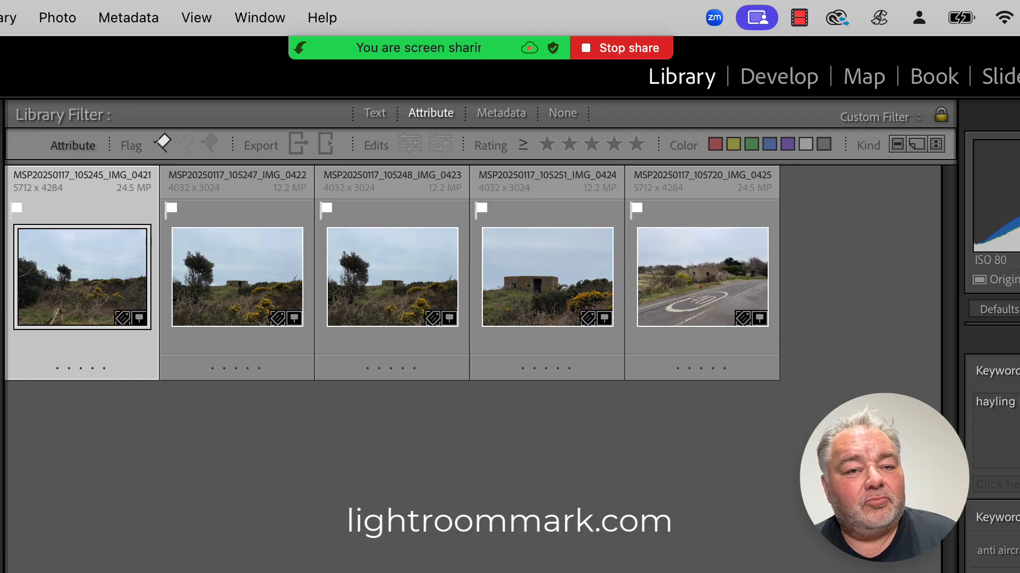
pyautogui.click(163, 143)
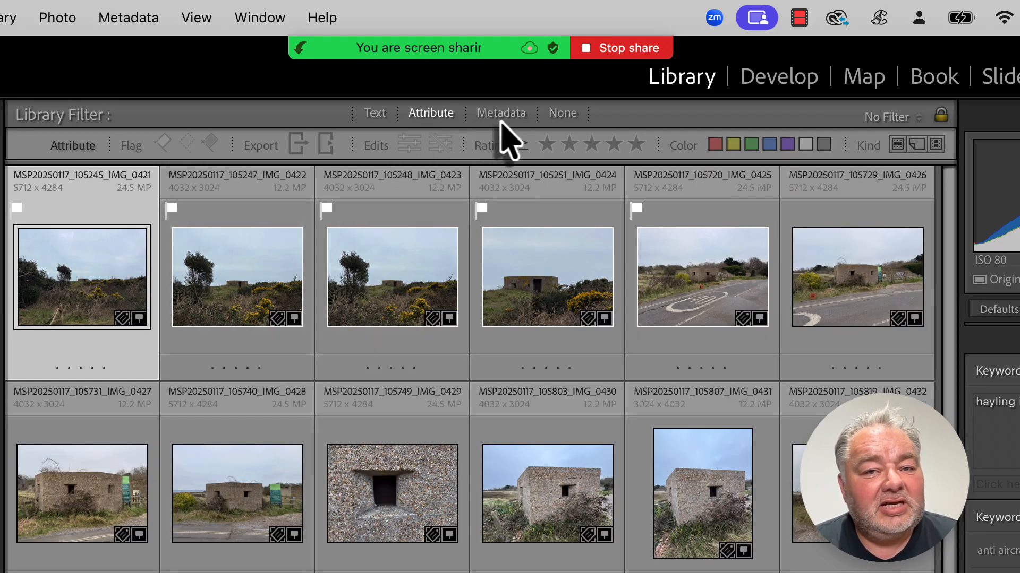
pyautogui.click(499, 116)
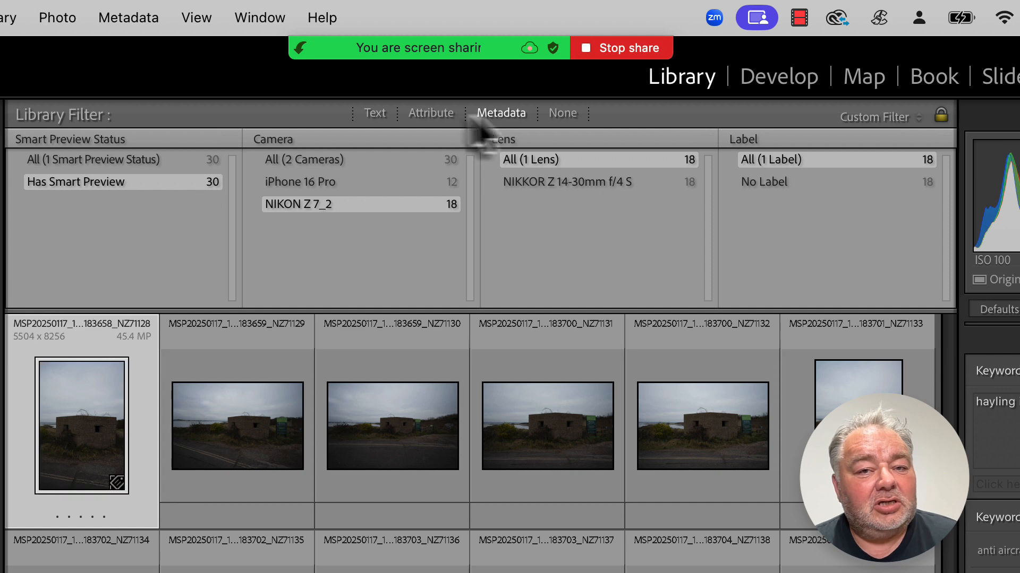
pyautogui.click(427, 113)
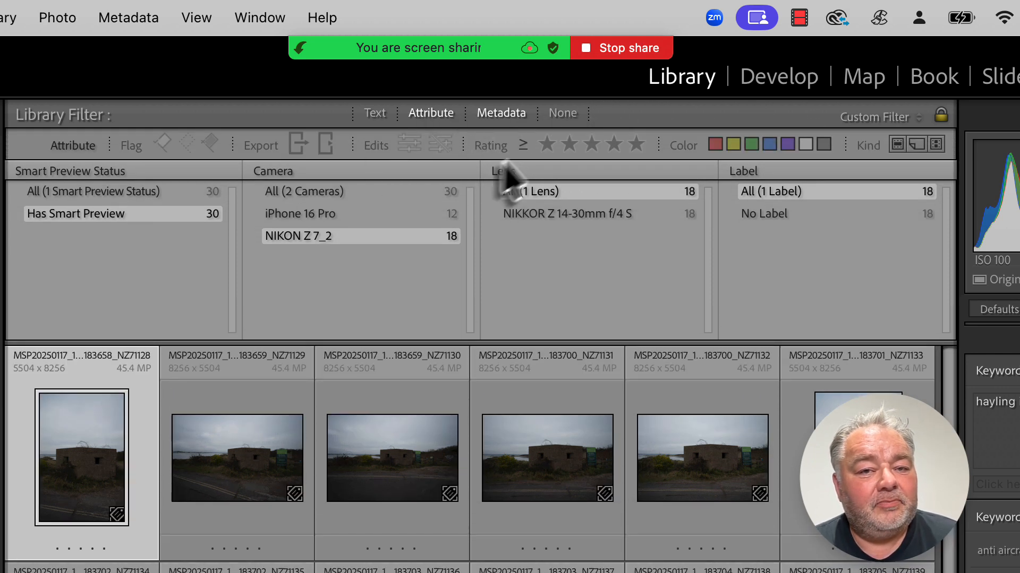
# Step: Filter the collection to flagged photos and switch the first metadata column to Date
pyautogui.click(166, 147)
pyautogui.click(88, 171)
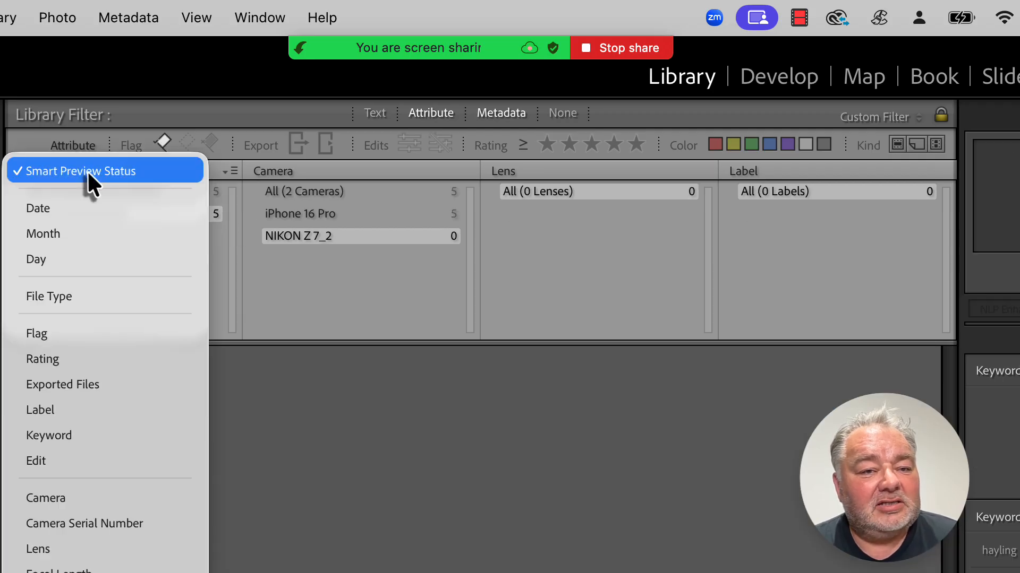
pyautogui.click(94, 210)
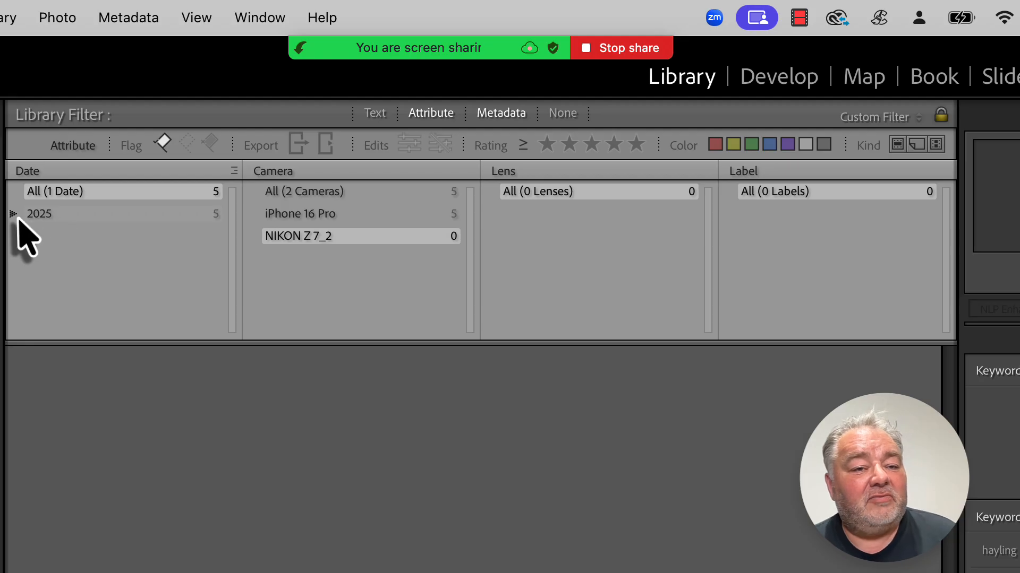
# Step: Narrow the metadata filter to January 2025, the iPhone 16 Pro camera, and the second iPhone 16 Pro back triple lens entry
pyautogui.click(13, 214)
pyautogui.click(88, 239)
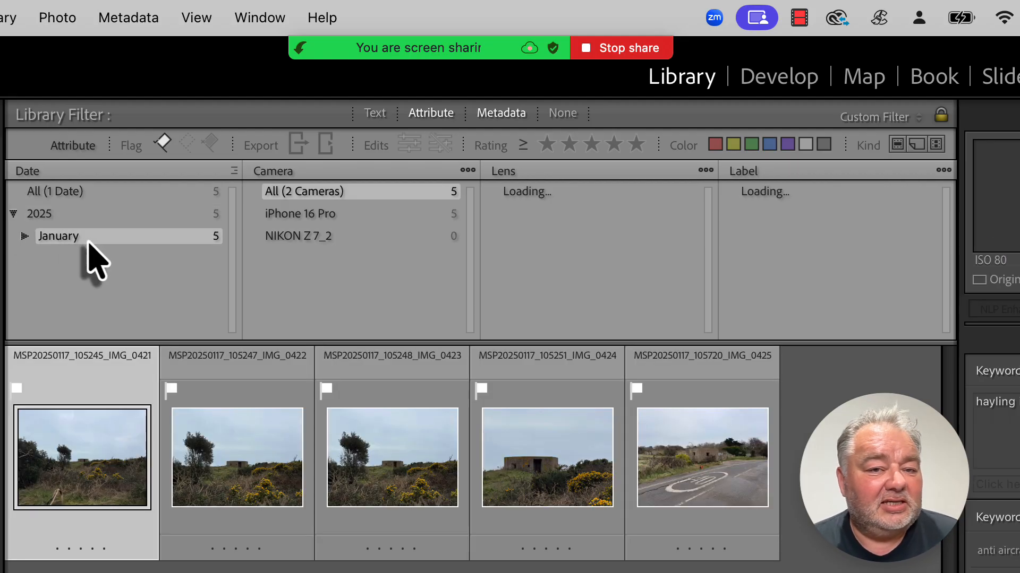
pyautogui.click(310, 217)
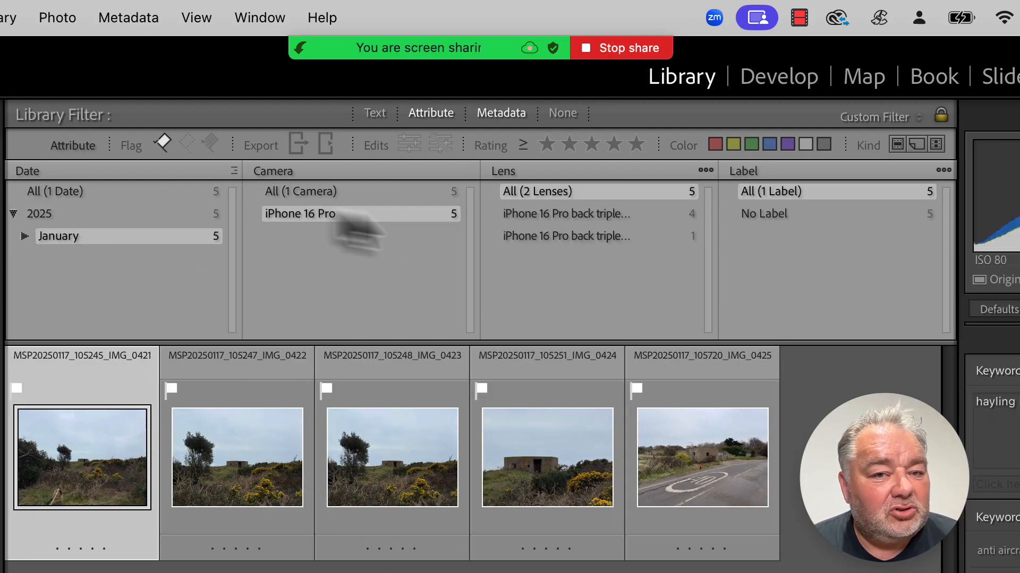
pyautogui.click(576, 214)
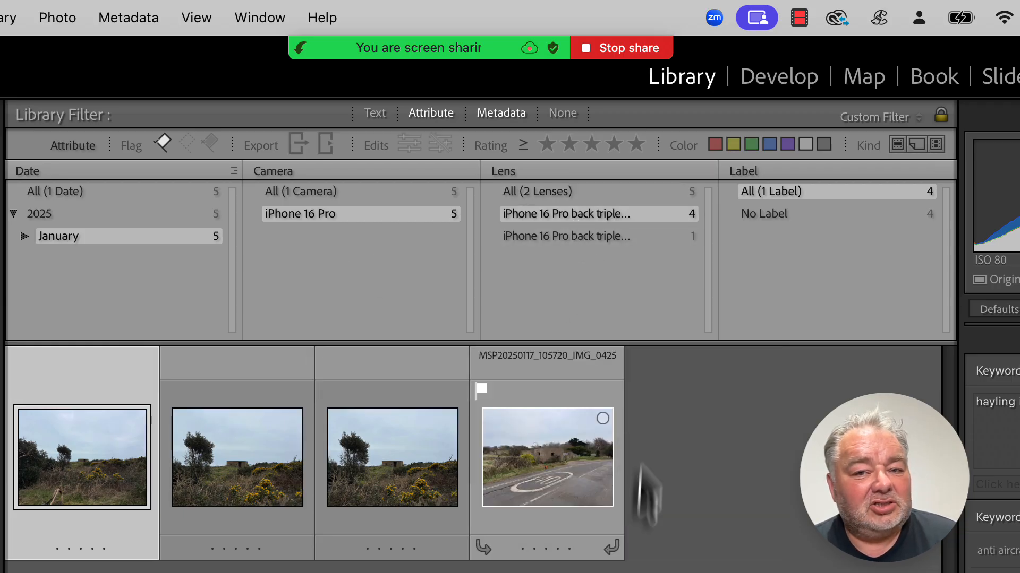
pyautogui.click(608, 238)
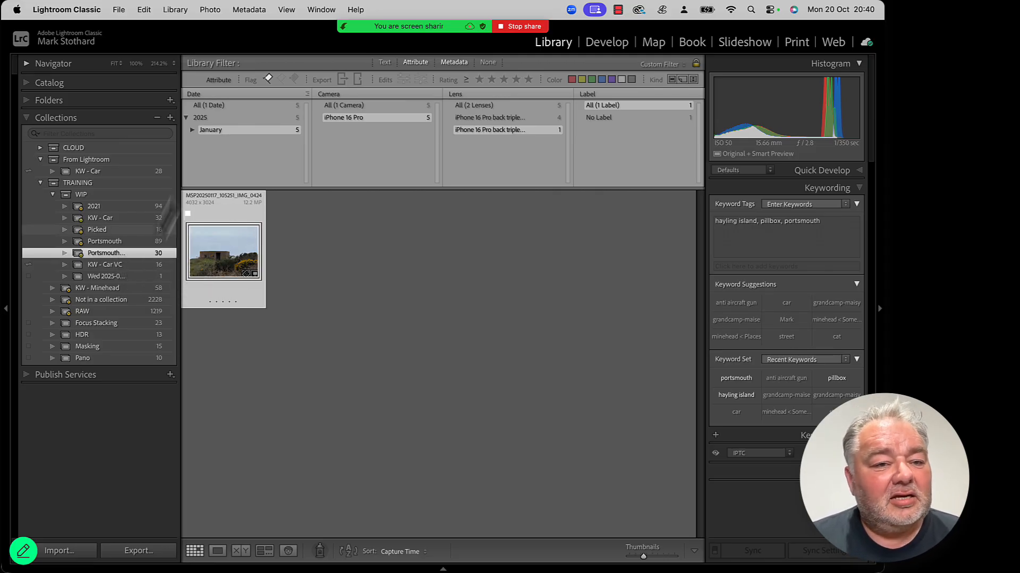
# Step: Create a collection named Portsmouth share in the WIP set from the selected photo, synced with Lightroom, and make it public
pyautogui.rightClick(139, 255)
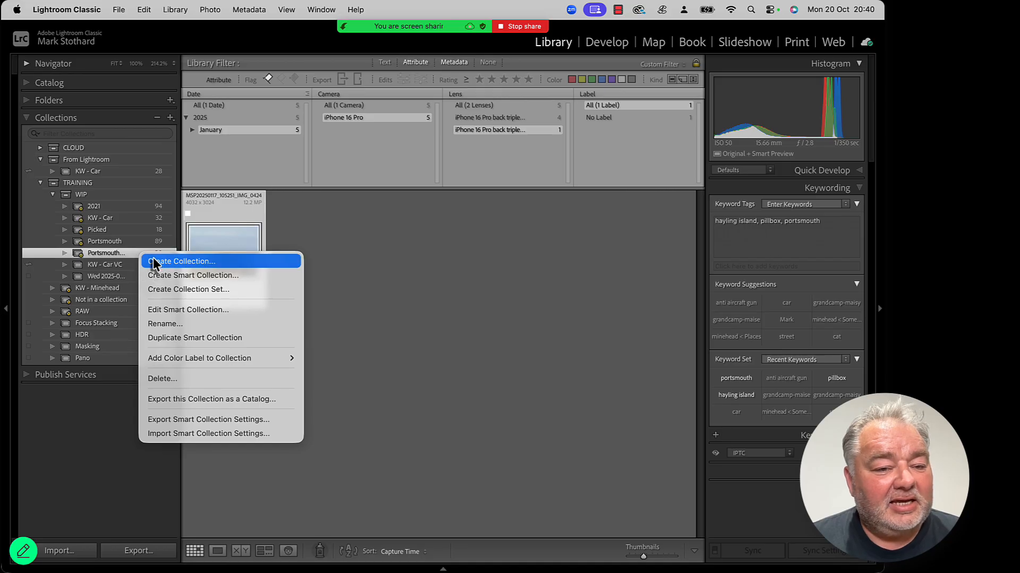
pyautogui.click(154, 260)
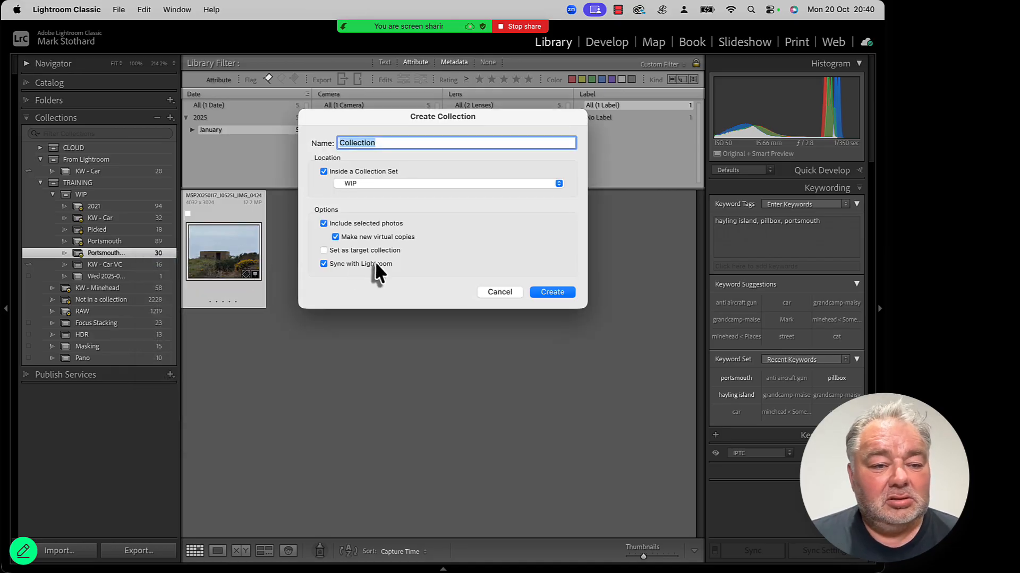
pyautogui.write('Portsm')
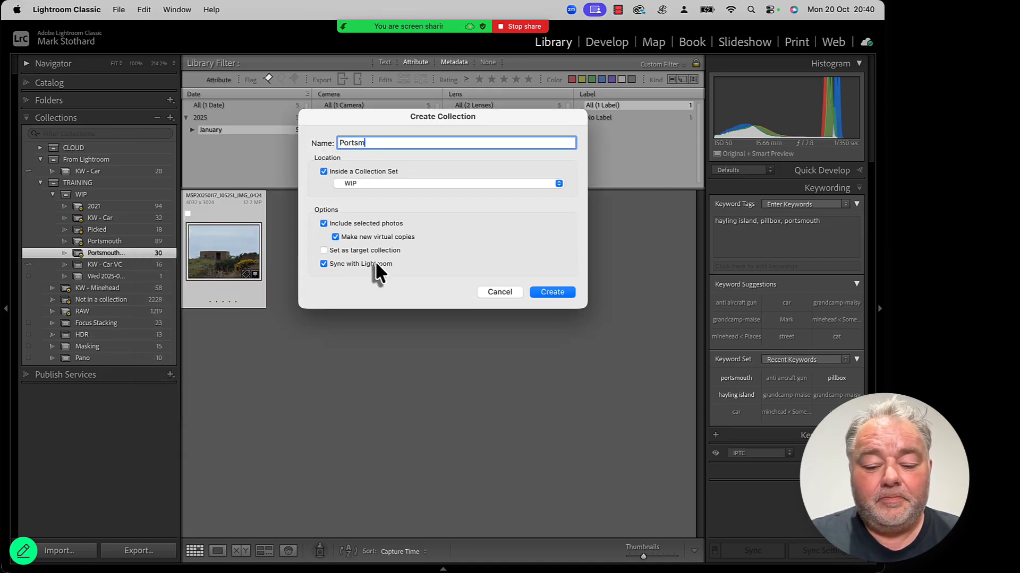
pyautogui.write('outh share')
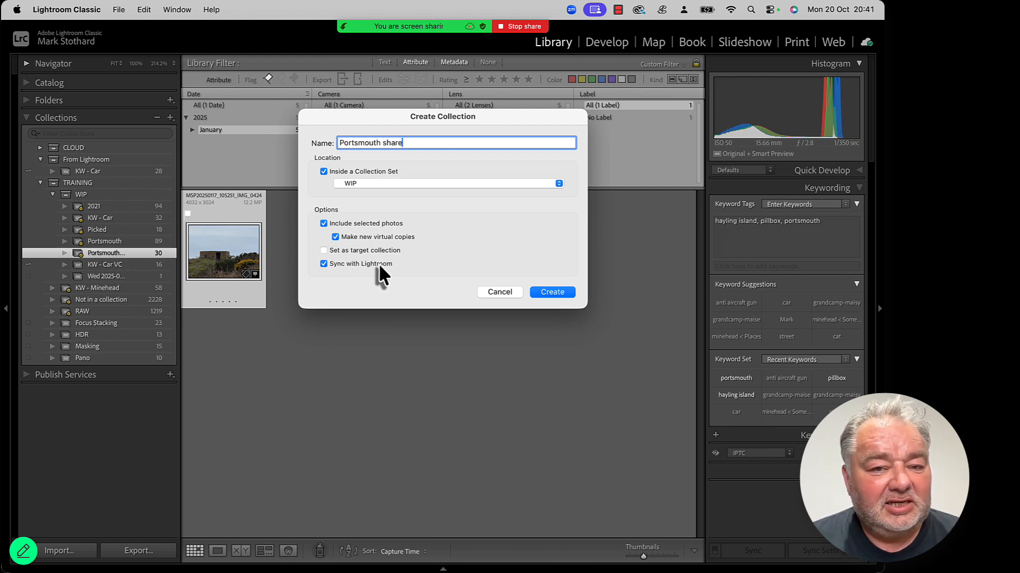
pyautogui.click(550, 293)
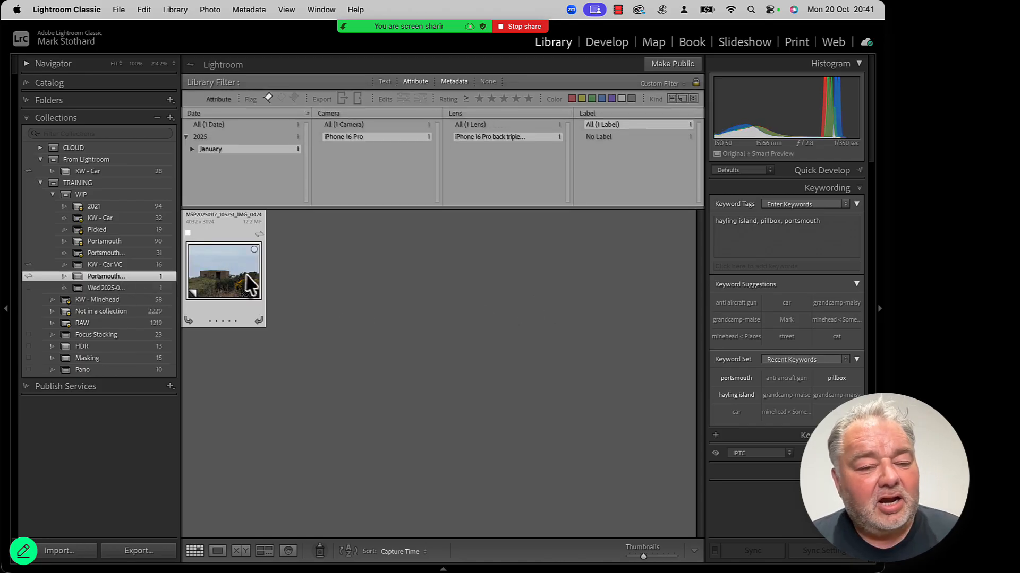
pyautogui.click(672, 64)
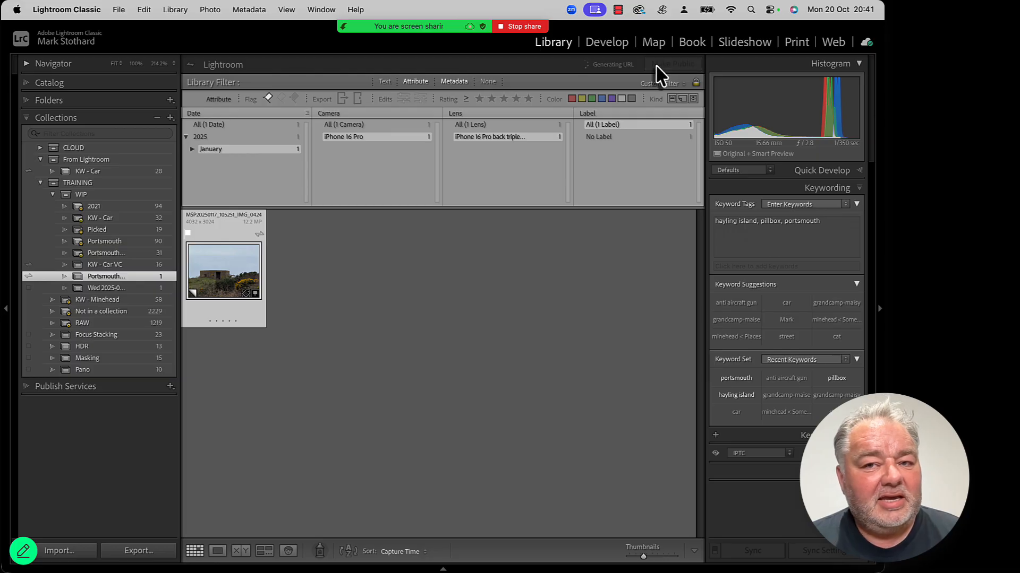
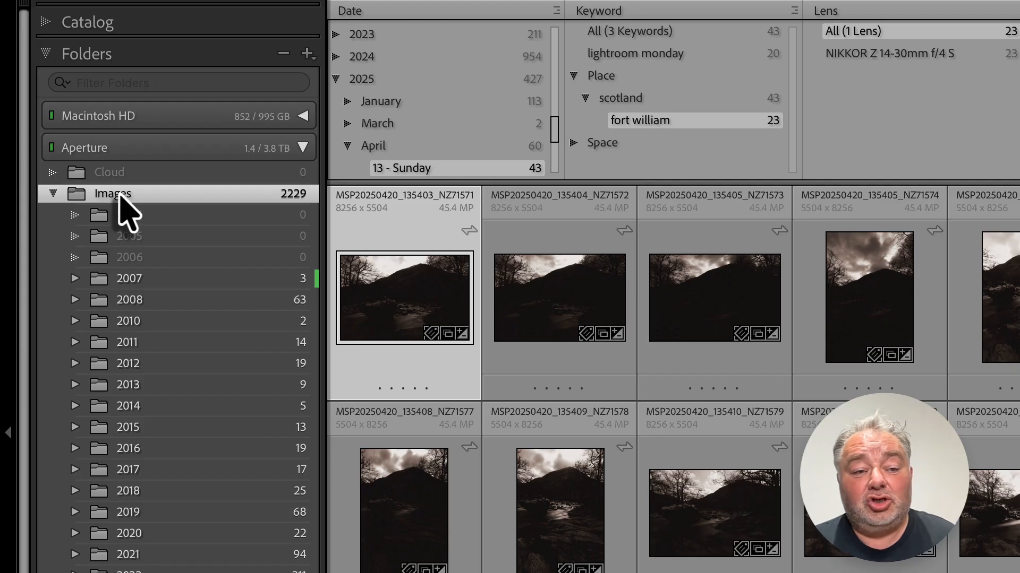
# Step: Show the parent folders of the Images folder, first Training and then LrC
pyautogui.rightClick(123, 197)
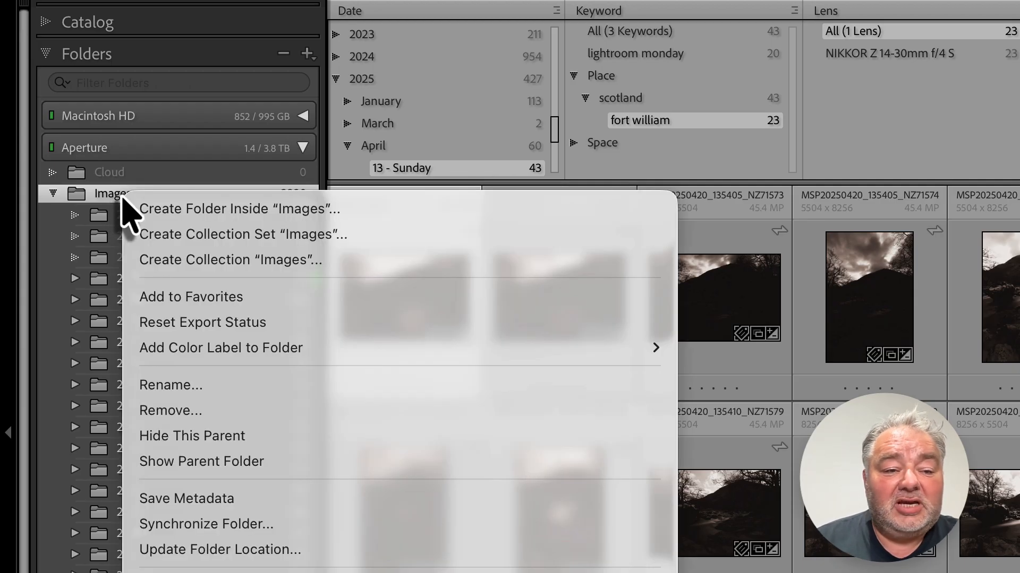
pyautogui.click(102, 197)
pyautogui.rightClick(102, 198)
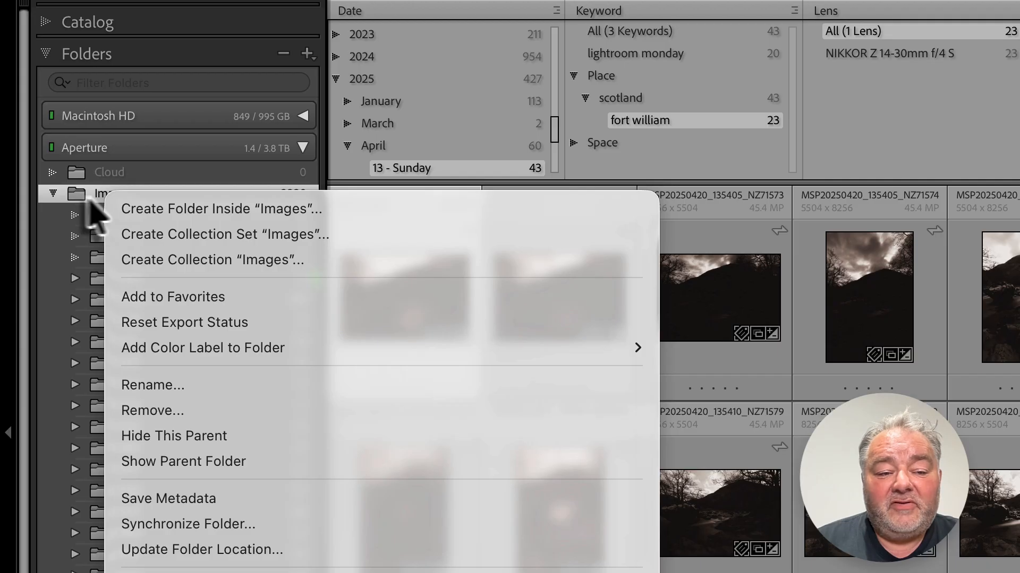
pyautogui.click(220, 464)
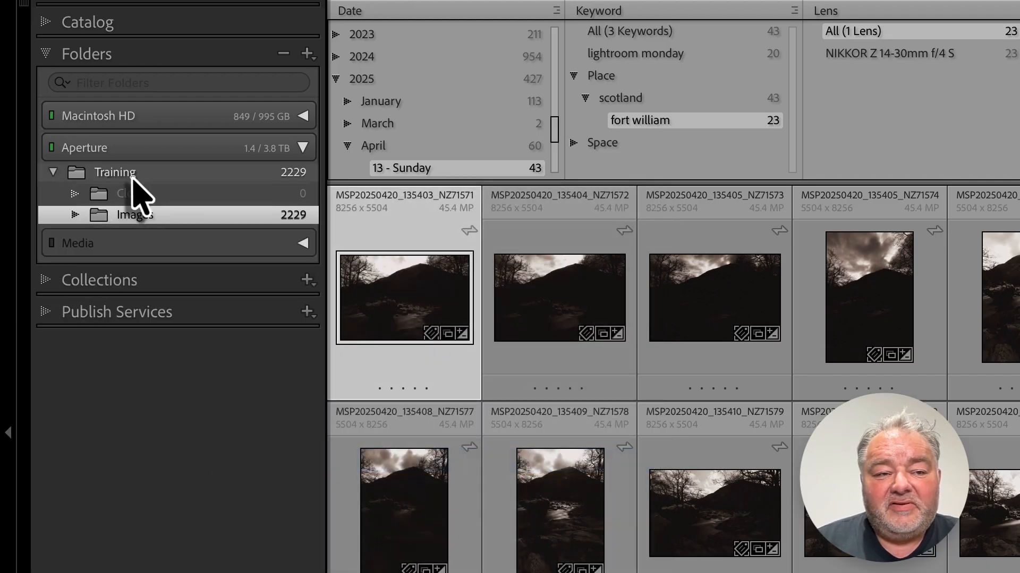
pyautogui.click(133, 176)
pyautogui.rightClick(148, 174)
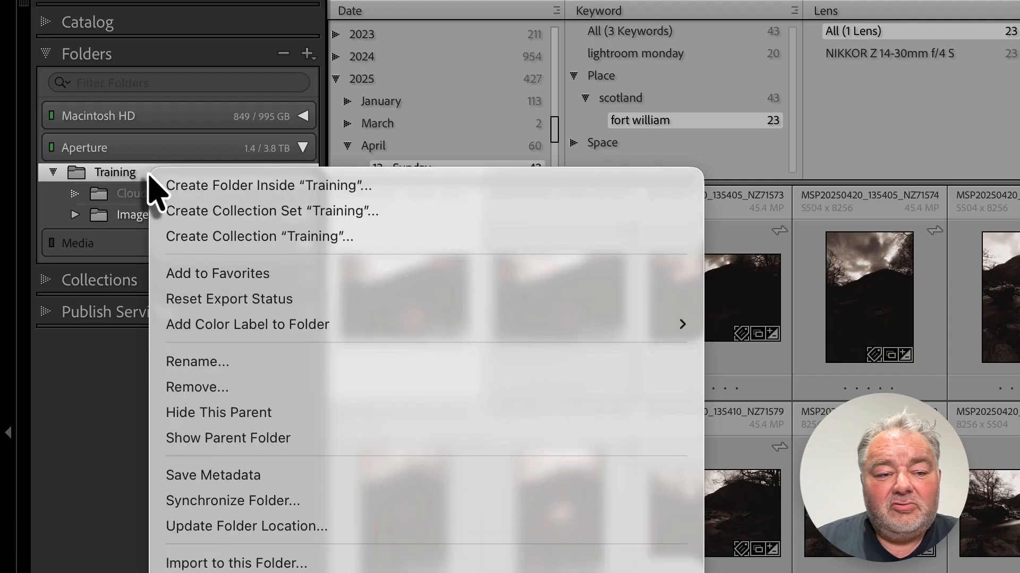
pyautogui.click(266, 438)
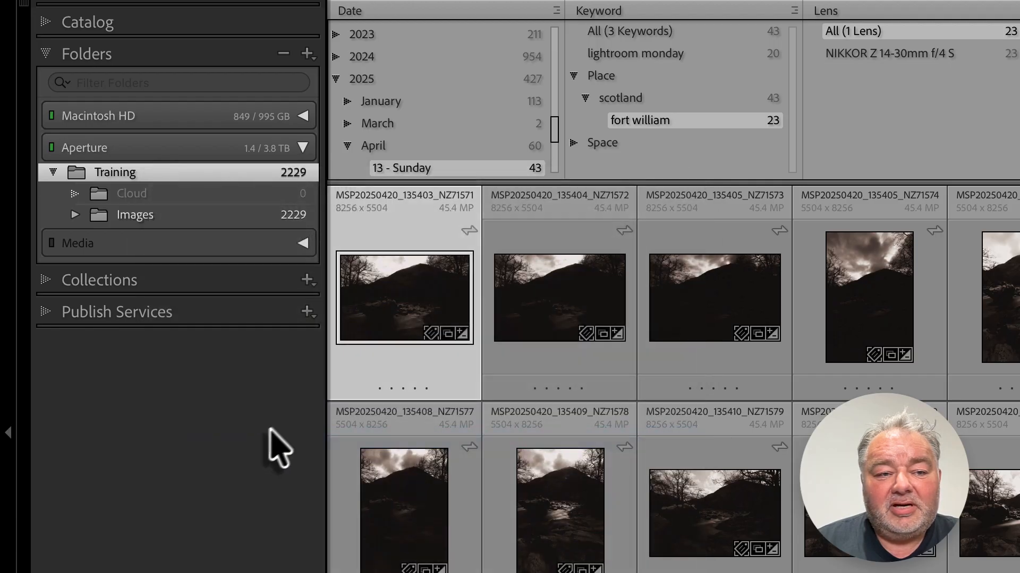
pyautogui.click(142, 175)
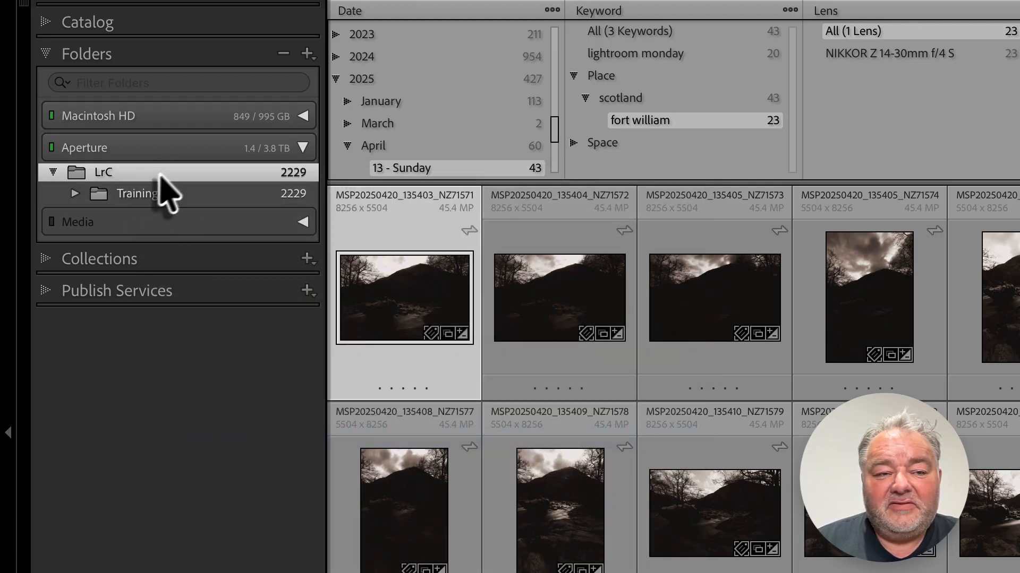
# Step: Expand the Training and Images folders, then hide the LrC parent folder
pyautogui.click(77, 195)
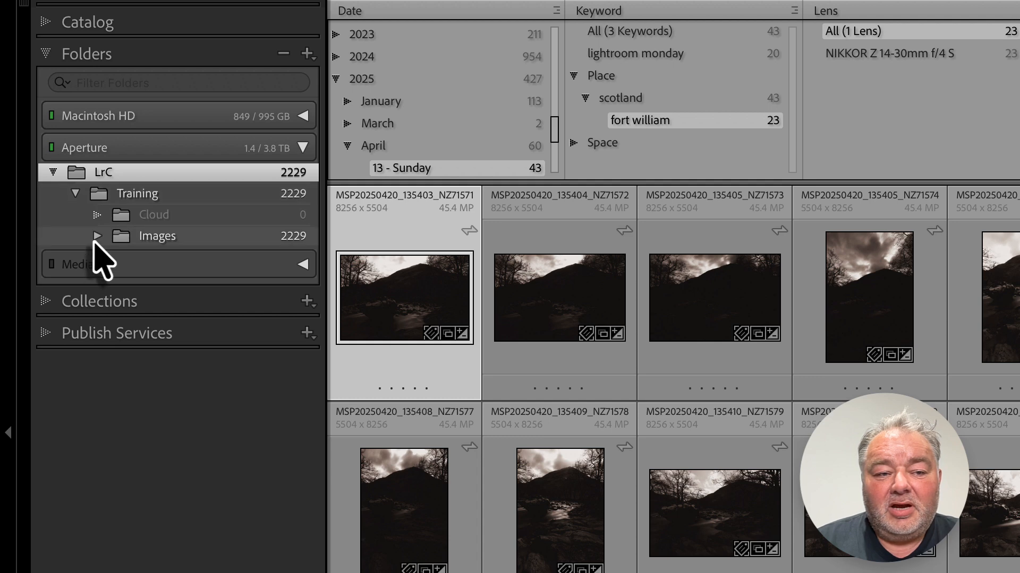
pyautogui.click(98, 237)
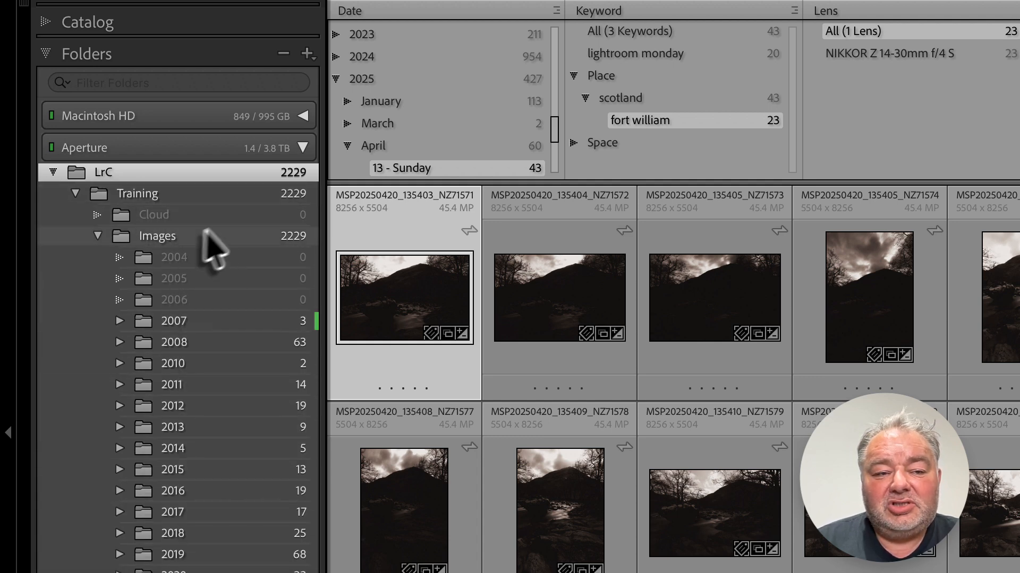
pyautogui.click(169, 197)
pyautogui.rightClick(172, 196)
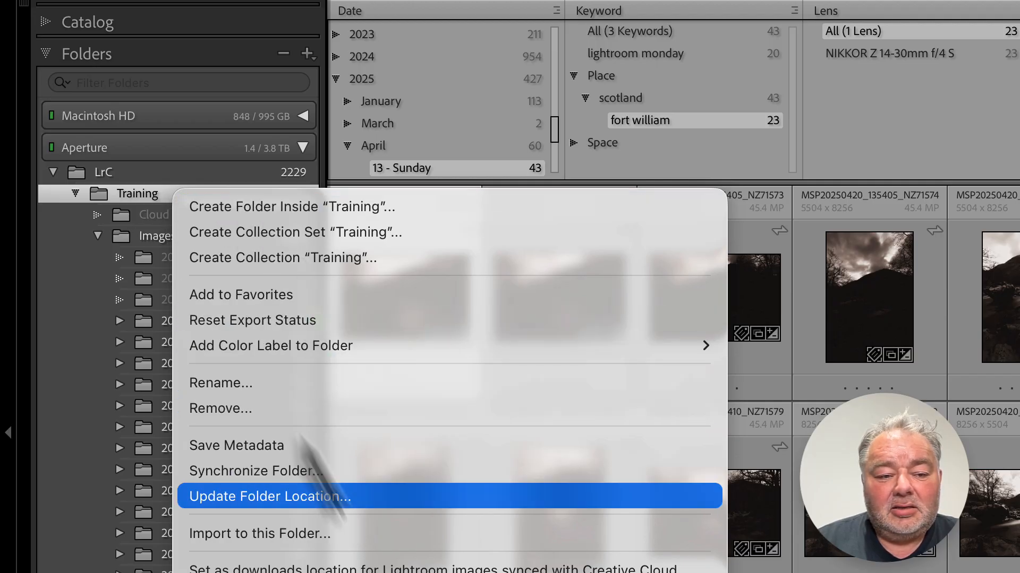
pyautogui.click(154, 186)
pyautogui.click(154, 176)
pyautogui.rightClick(155, 178)
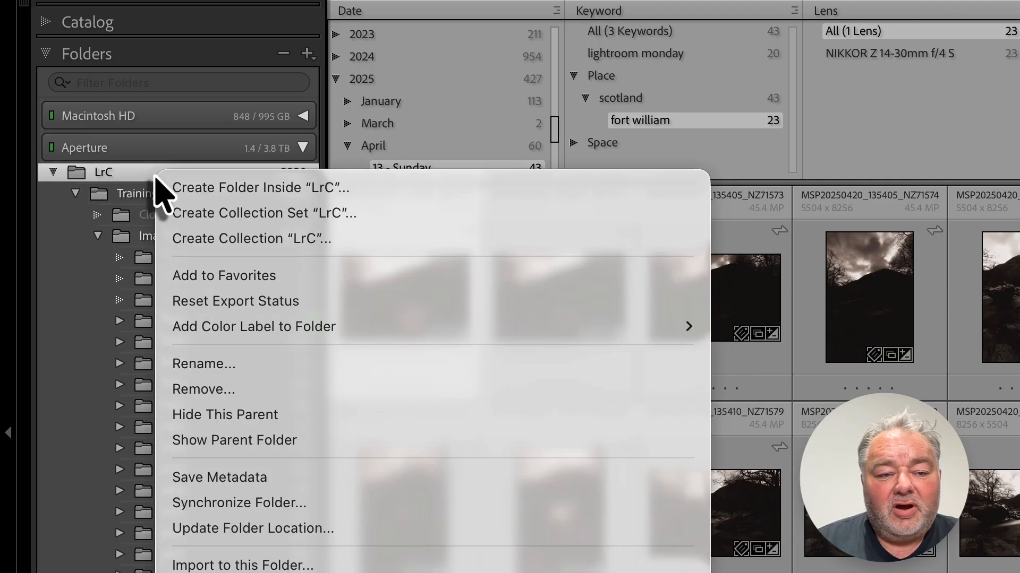
pyautogui.click(295, 415)
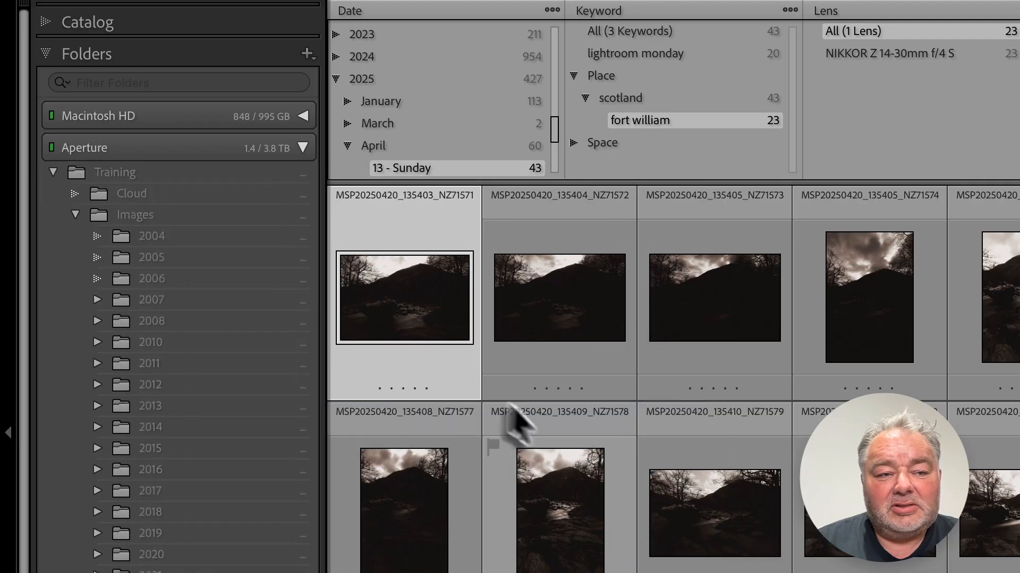
# Step: Hide the Training parent folder above the Images folder
pyautogui.click(154, 176)
pyautogui.rightClick(154, 175)
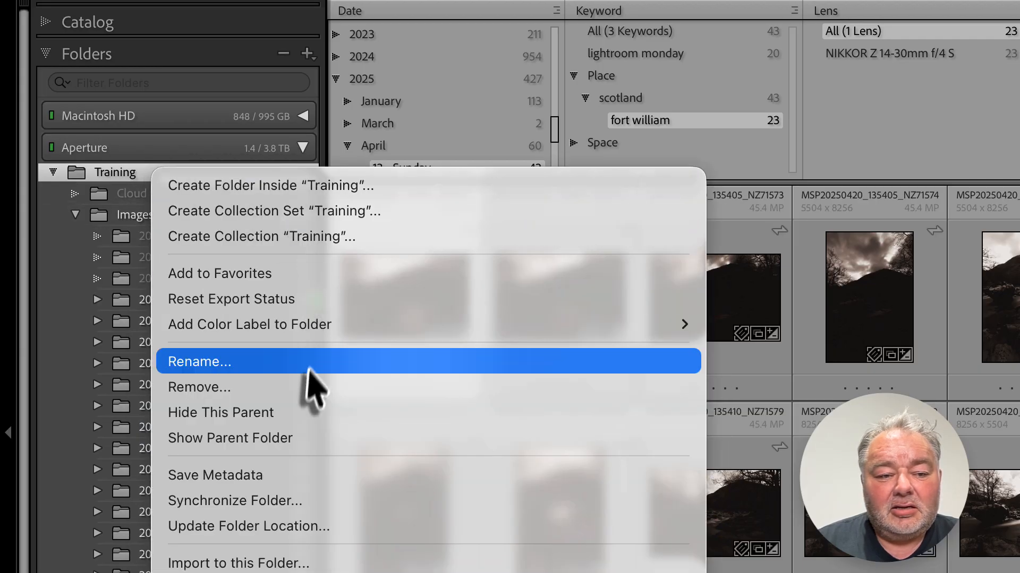
pyautogui.click(302, 414)
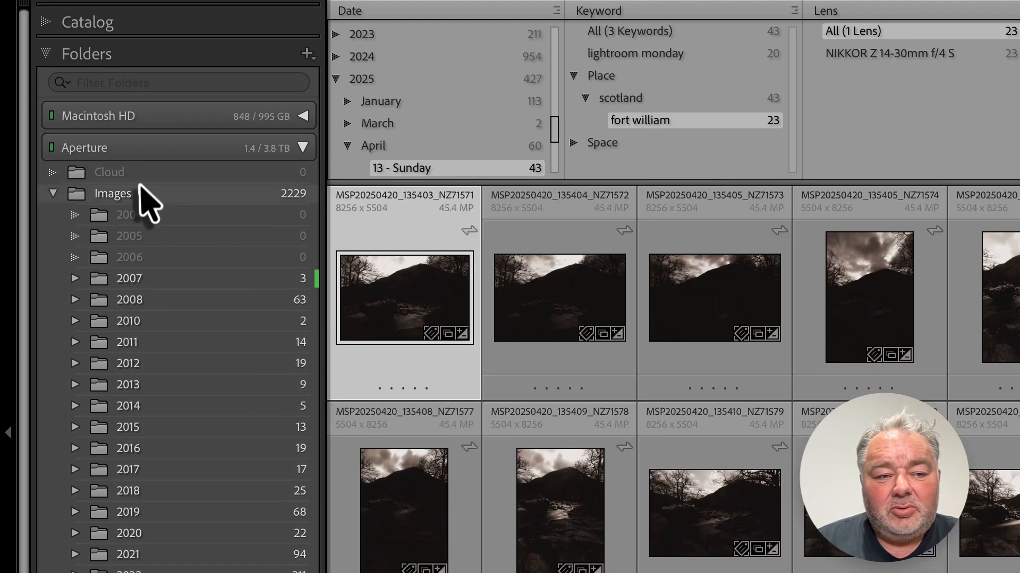
# Step: Select the Images folder and open the Metadata filter bar
pyautogui.click(133, 194)
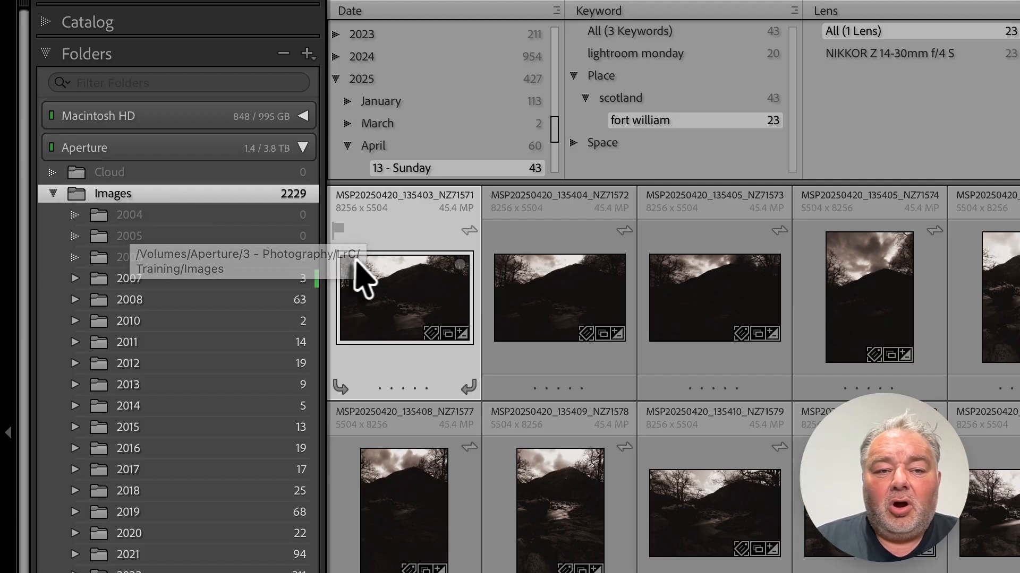
pyautogui.click(884, 1)
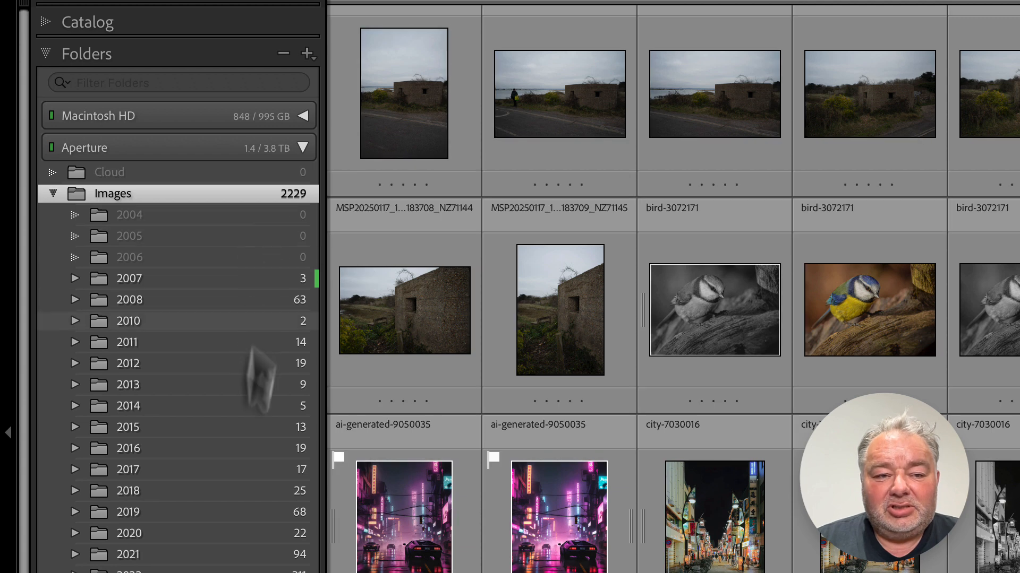
pyautogui.scroll(-2, 136, 553)
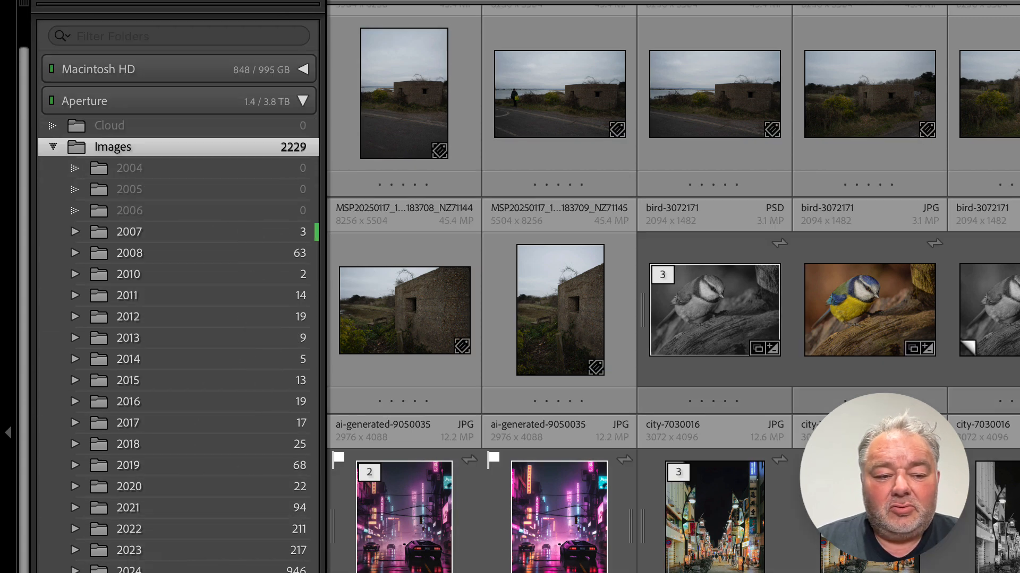
pyautogui.scroll(2, 137, 555)
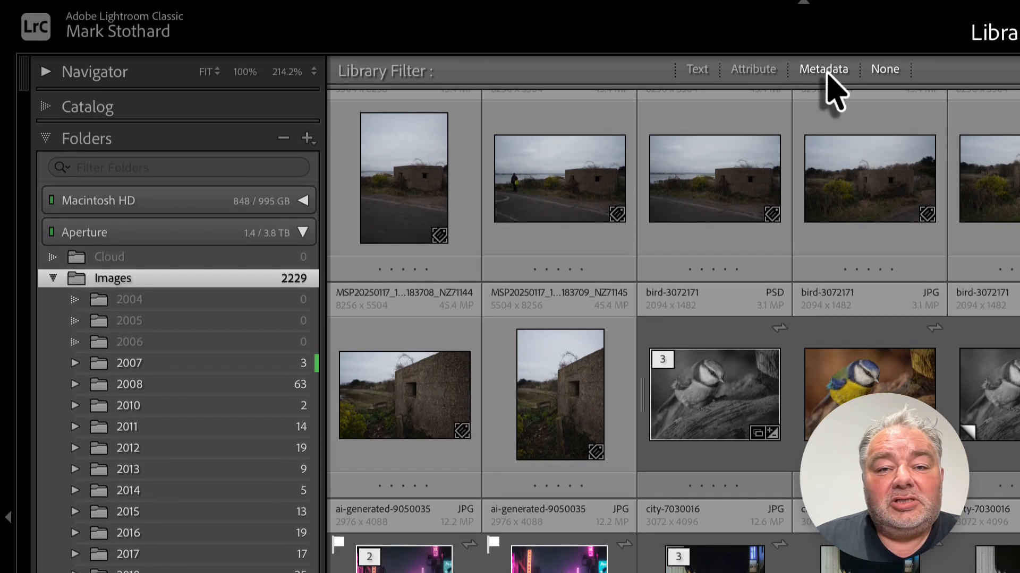
pyautogui.click(825, 71)
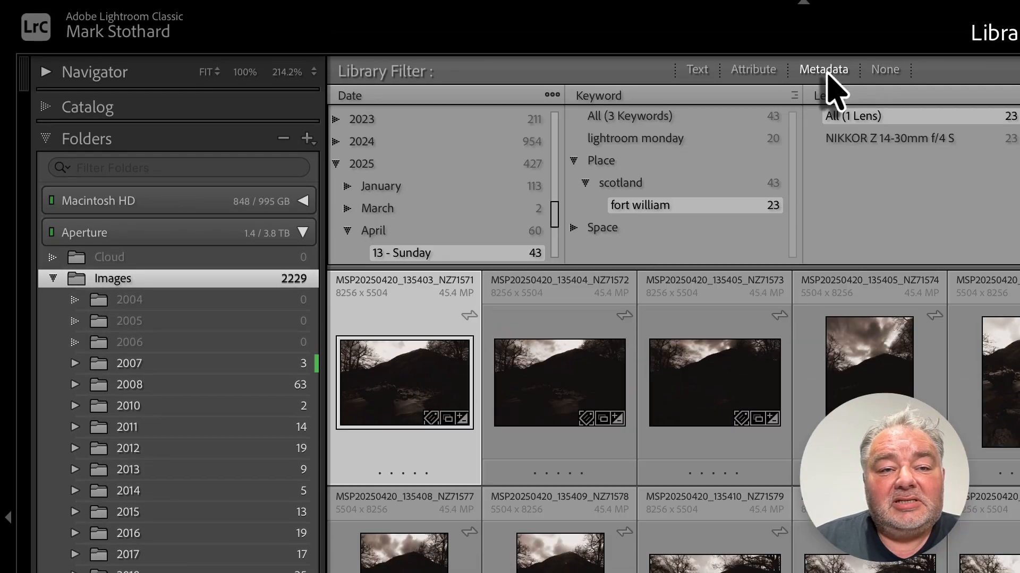
# Step: Examine the column choice menus of the Date, Label and Keyword filter columns
pyautogui.click(372, 96)
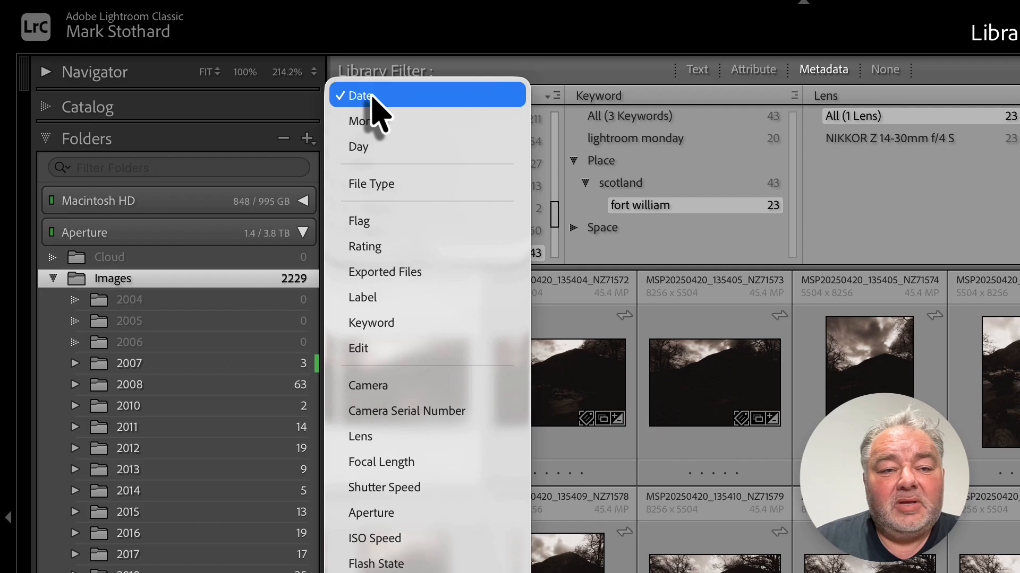
pyautogui.click(371, 96)
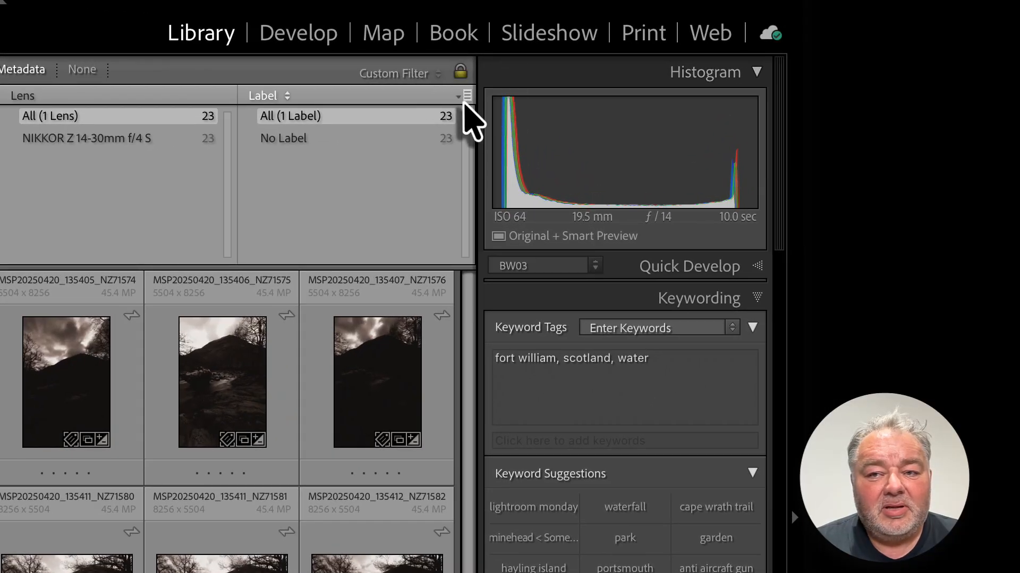
pyautogui.click(470, 100)
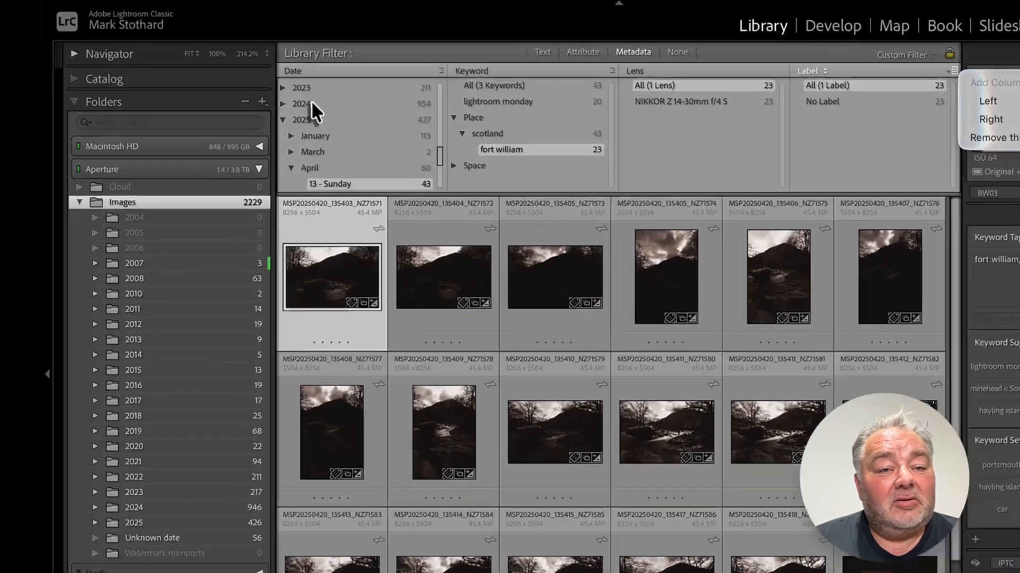
pyautogui.click(261, 77)
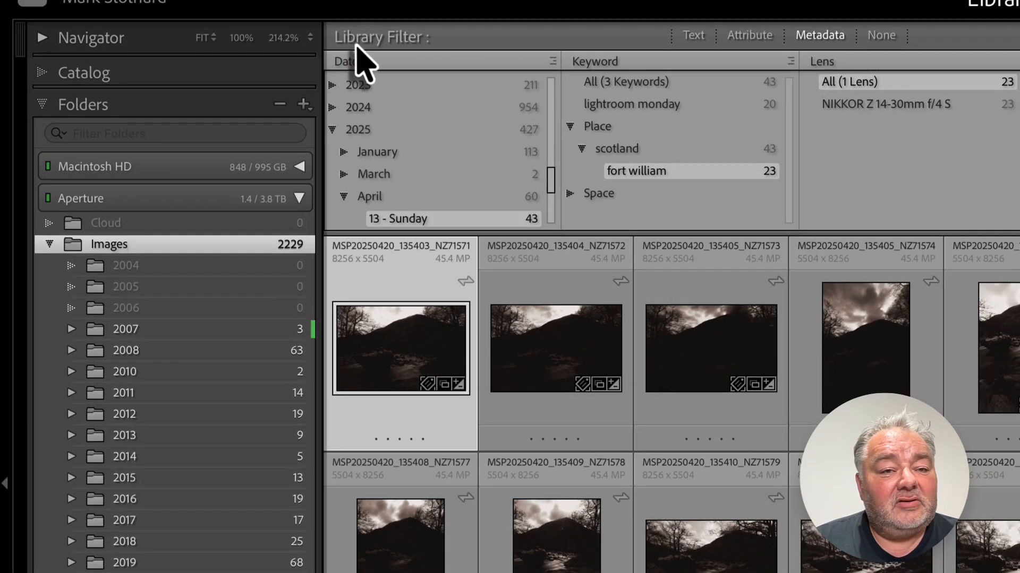
pyautogui.click(367, 62)
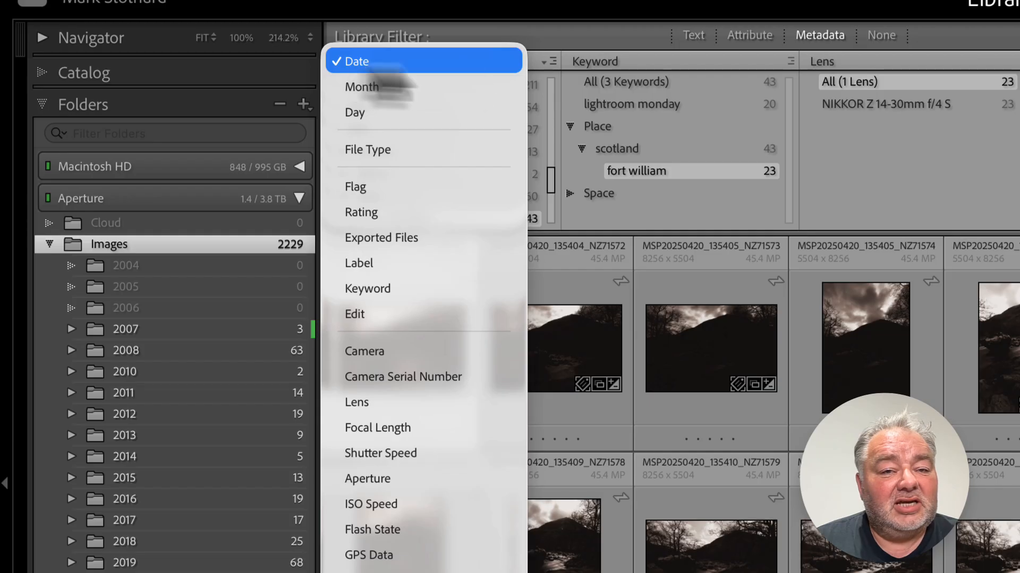
pyautogui.click(590, 63)
pyautogui.click(590, 66)
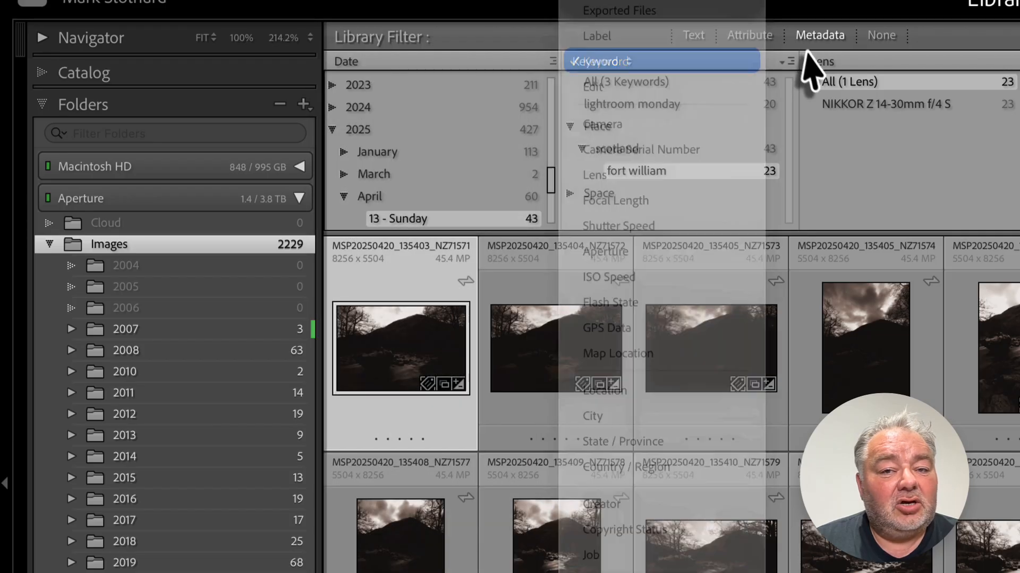
pyautogui.click(825, 62)
pyautogui.click(396, 58)
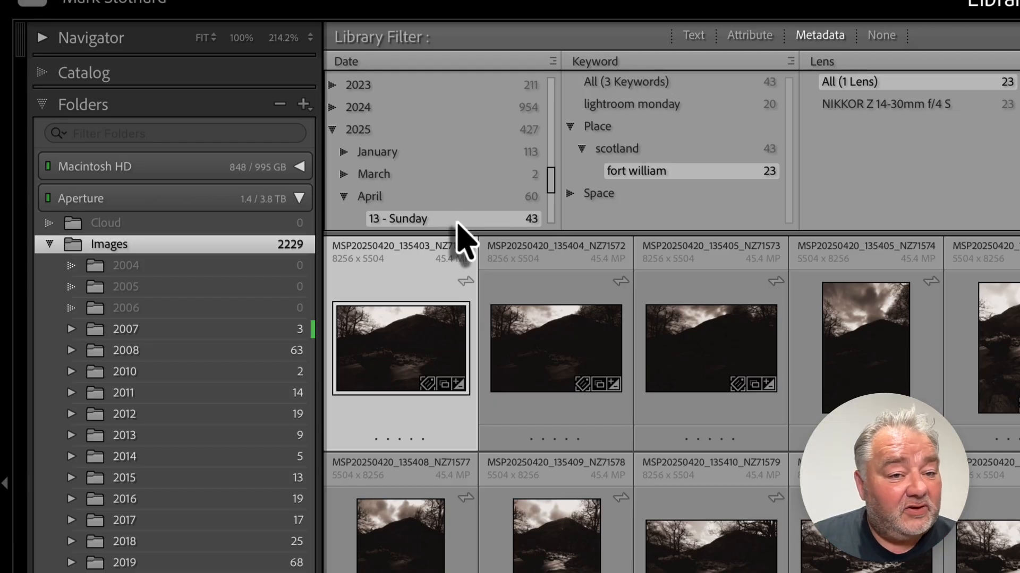
pyautogui.scroll(-3, 465, 227)
pyautogui.scroll(4, 465, 226)
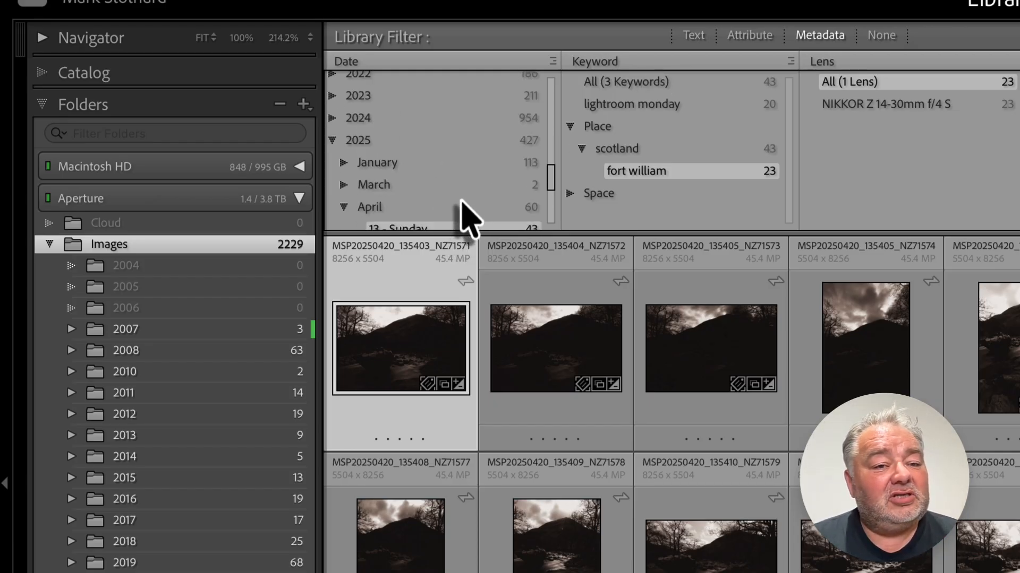
pyautogui.scroll(-3, 467, 216)
# Step: Filter the Date column to April 2025 and switch the second filter column to Flag
pyautogui.click(428, 141)
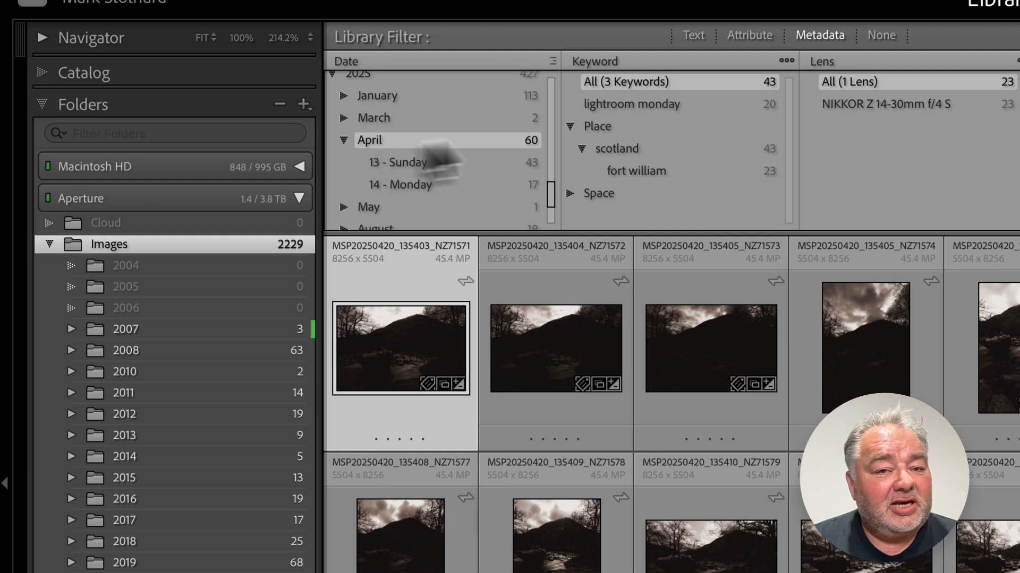
pyautogui.click(627, 63)
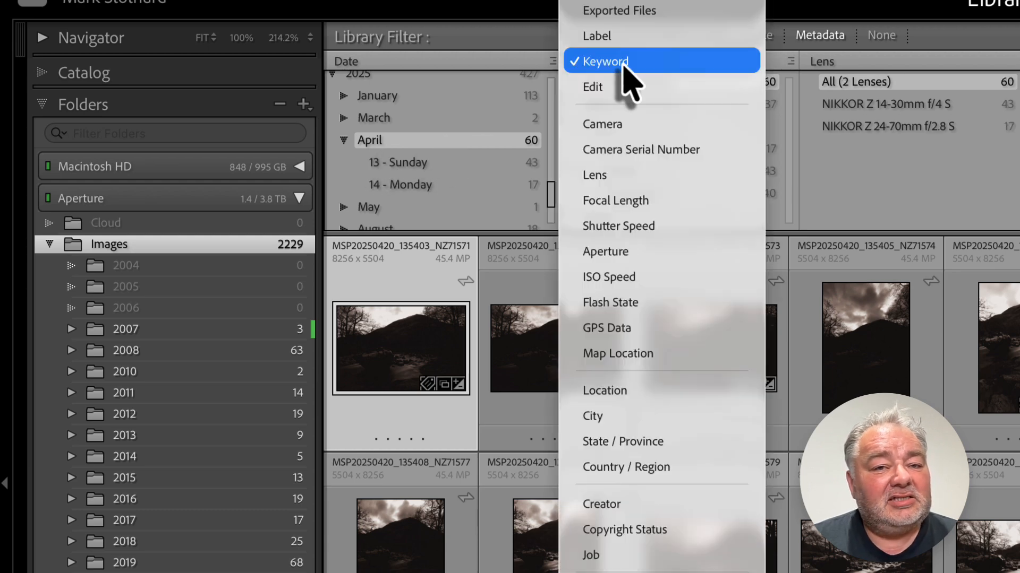
pyautogui.moveTo(640, 1)
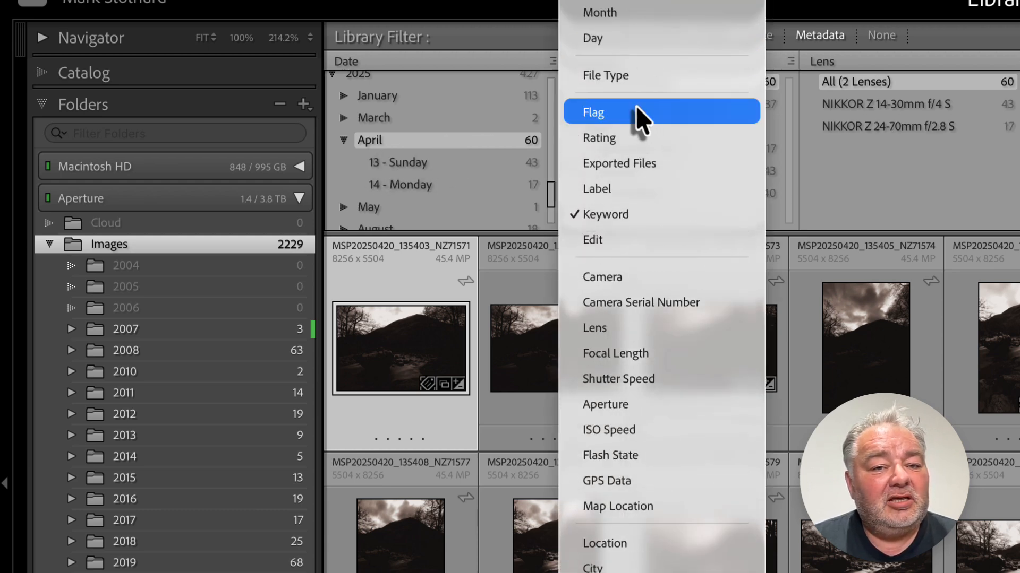
pyautogui.click(640, 113)
pyautogui.click(624, 106)
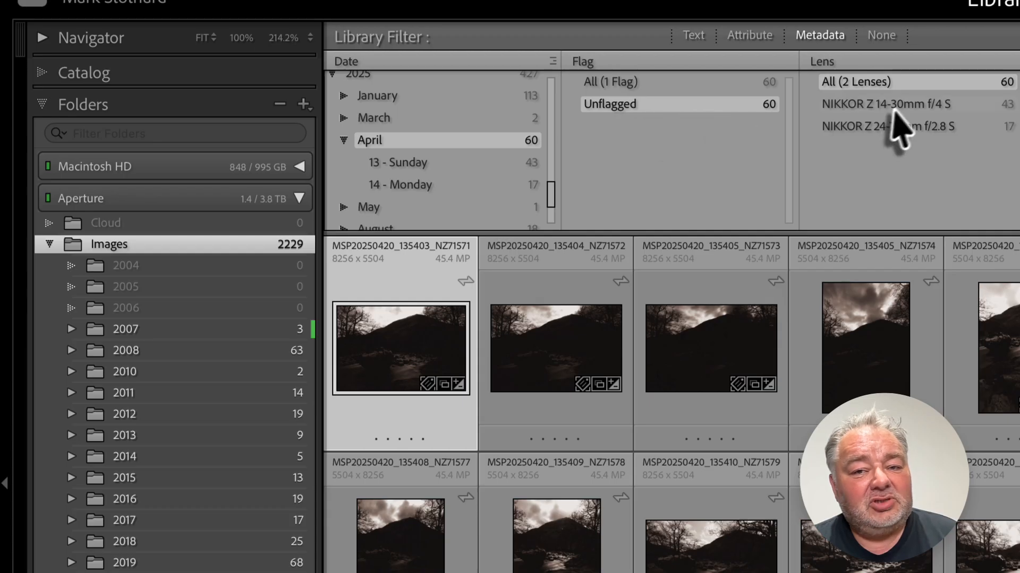
# Step: Filter by the NIKKOR Z 14-30mm f/4 S lens, then NIKKOR Z 24-70mm f/2.8 S, and switch that column to Focal Length
pyautogui.click(907, 108)
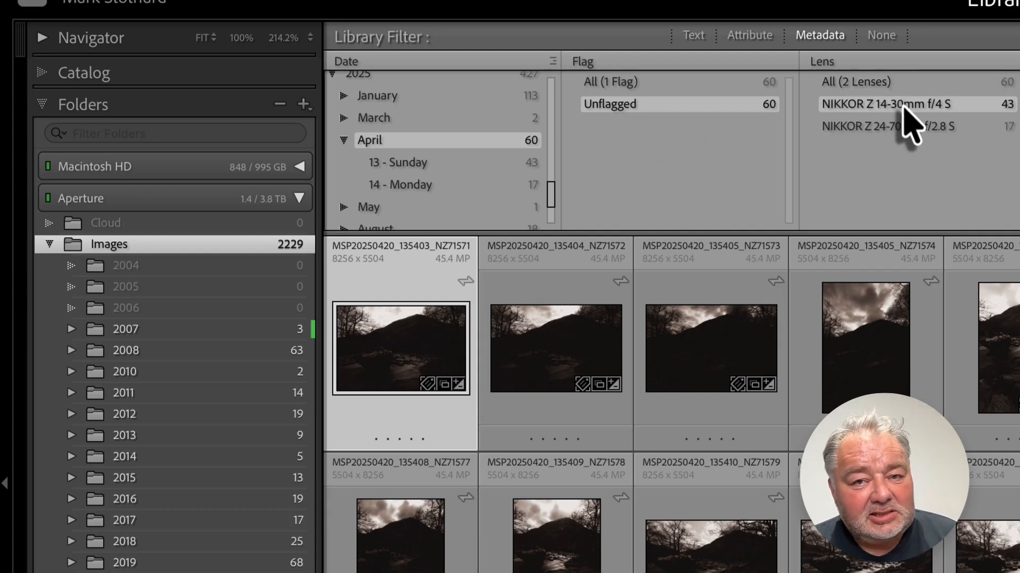
pyautogui.scroll(-5, 790, 409)
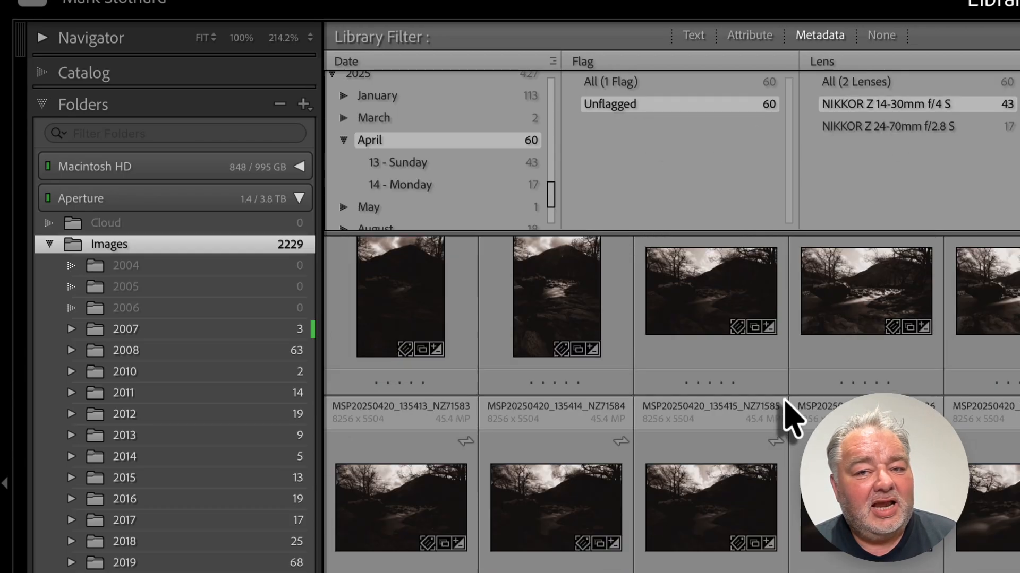
pyautogui.scroll(1, 790, 420)
pyautogui.click(932, 130)
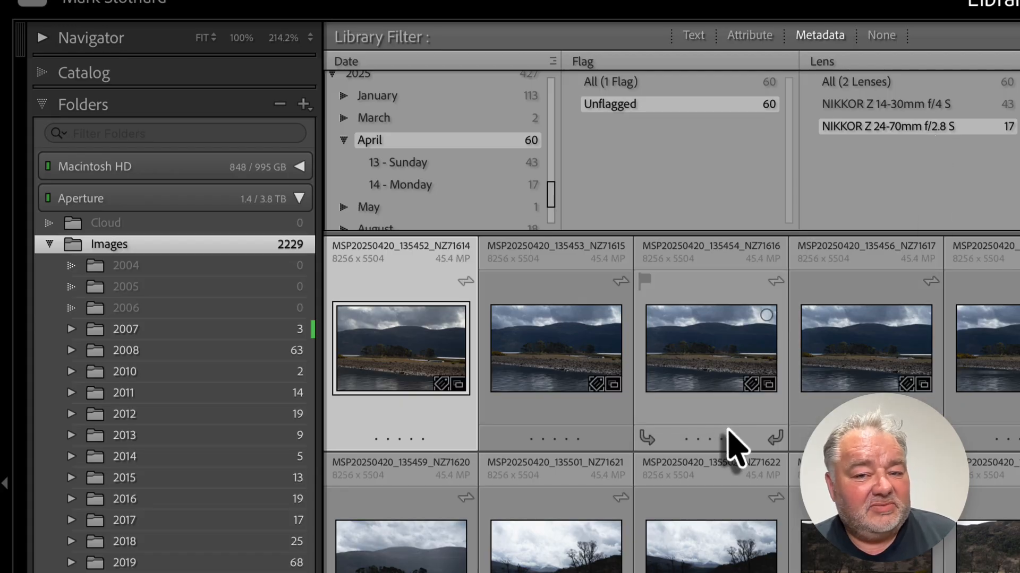
pyautogui.click(849, 64)
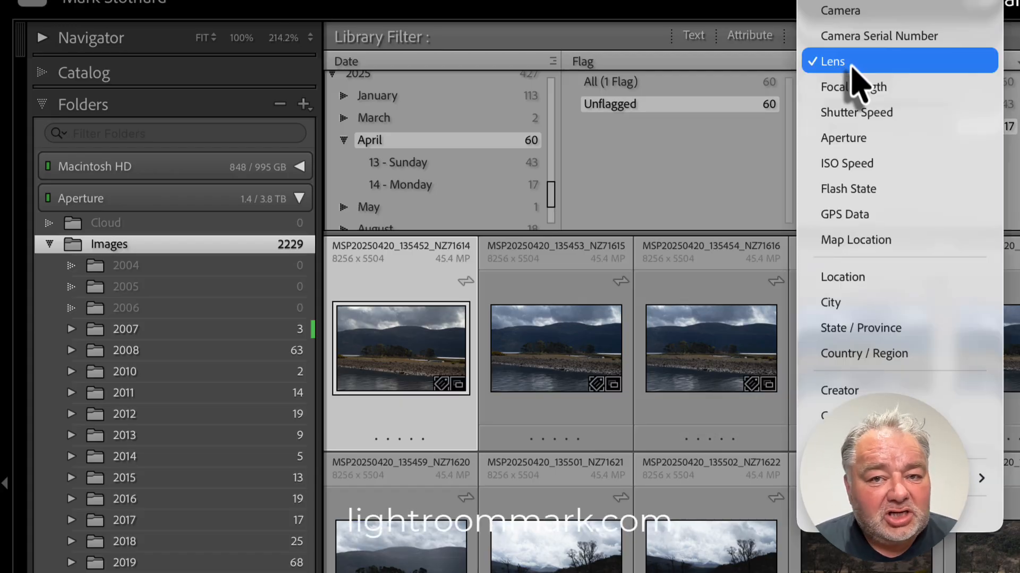
pyautogui.click(879, 89)
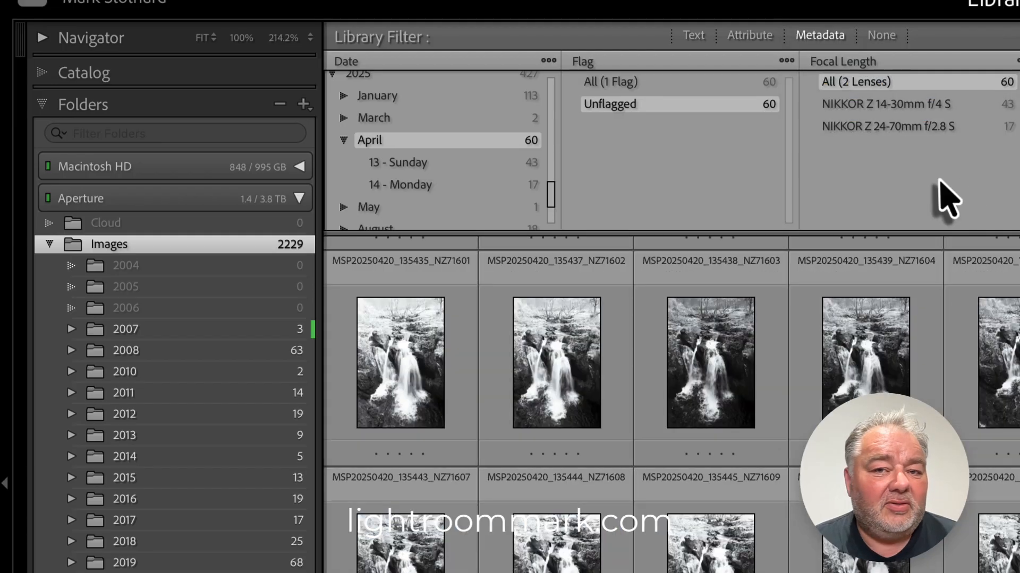
# Step: Filter the third column by 14 mm and 15.5 mm focal length, then switch it to Shutter Speed and filter 30.0, 25.0 and 20.0 sec
pyautogui.click(849, 105)
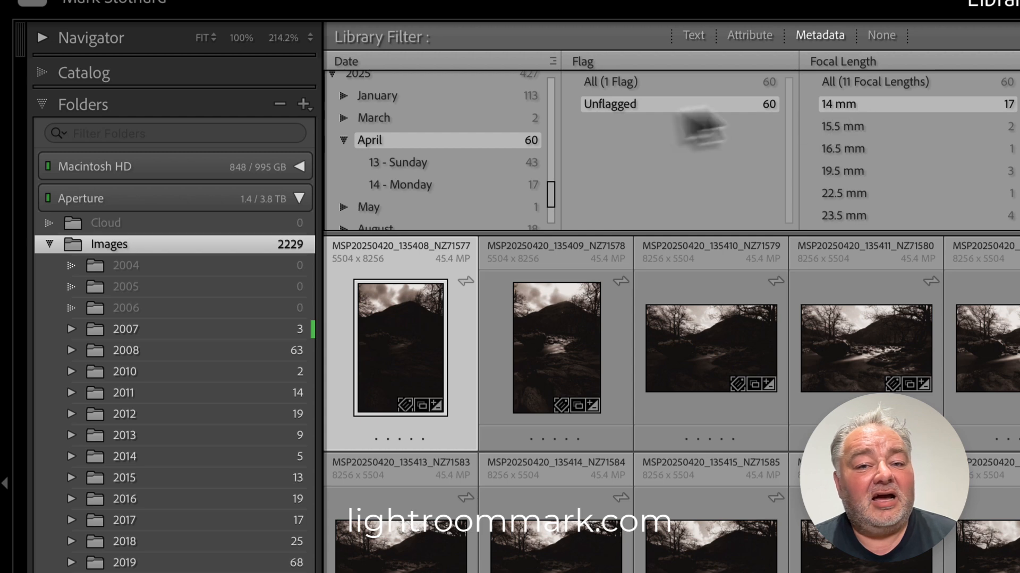
pyautogui.click(864, 126)
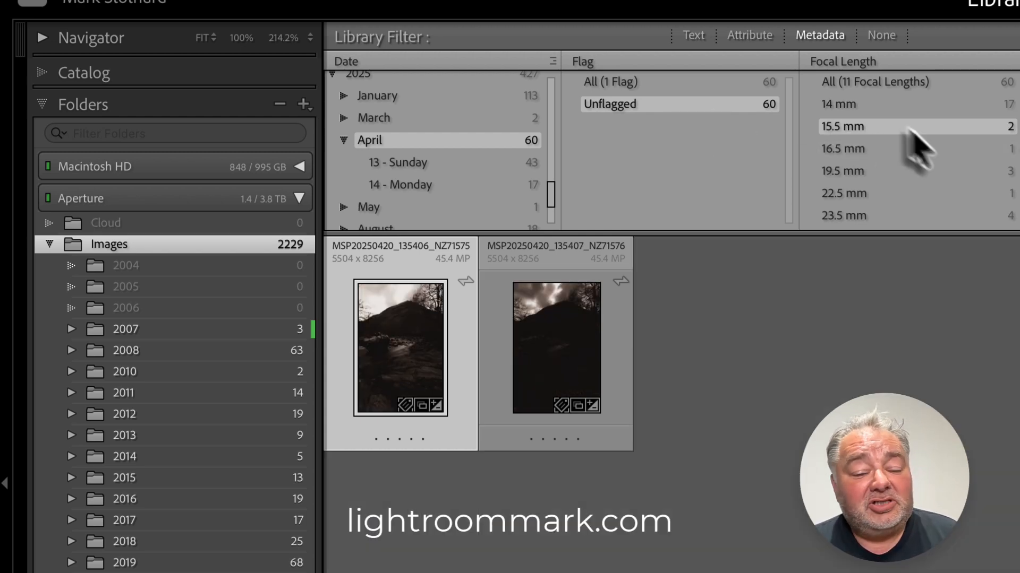
pyautogui.click(854, 62)
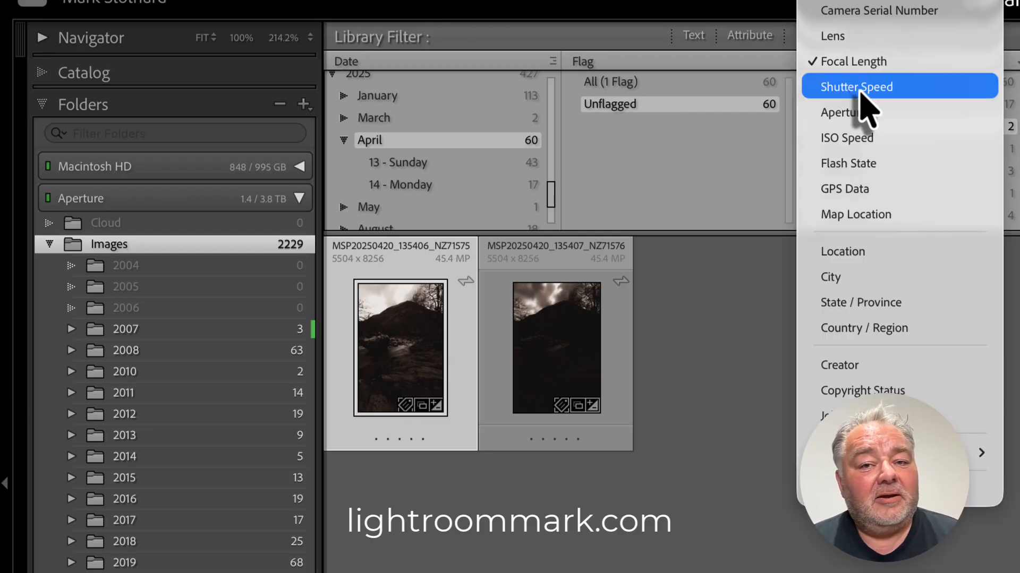
pyautogui.click(865, 89)
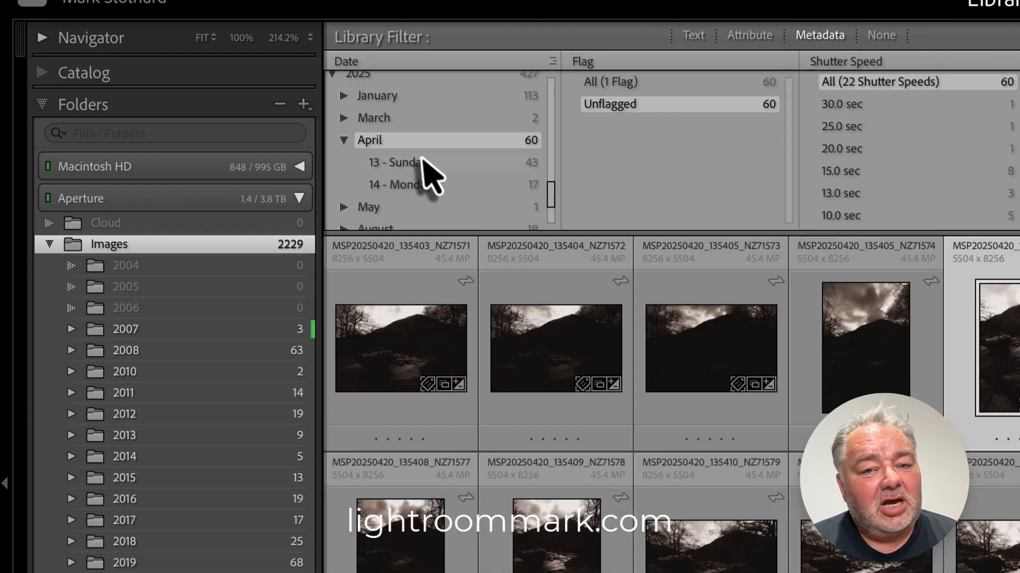
pyautogui.click(840, 104)
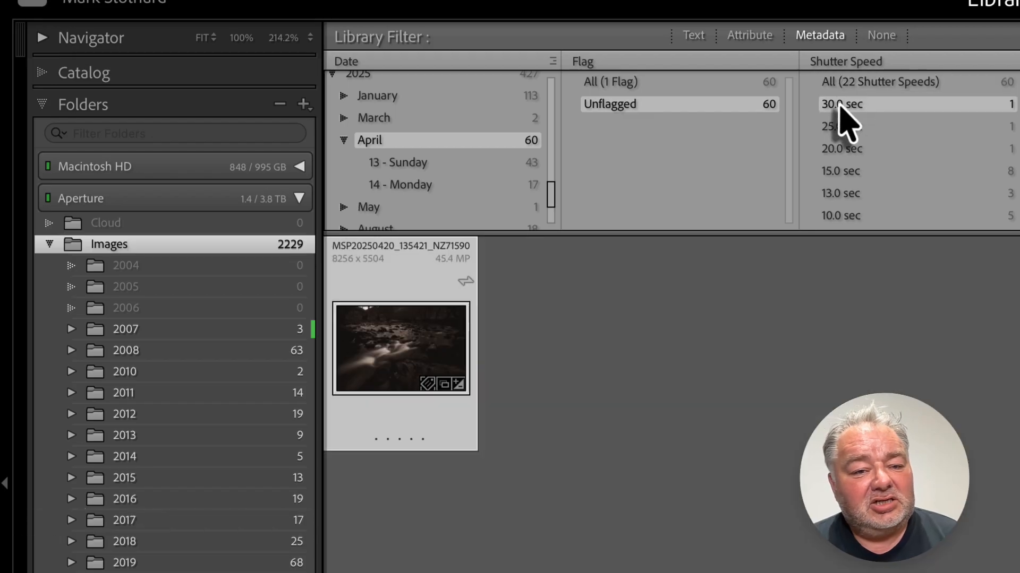
pyautogui.click(840, 127)
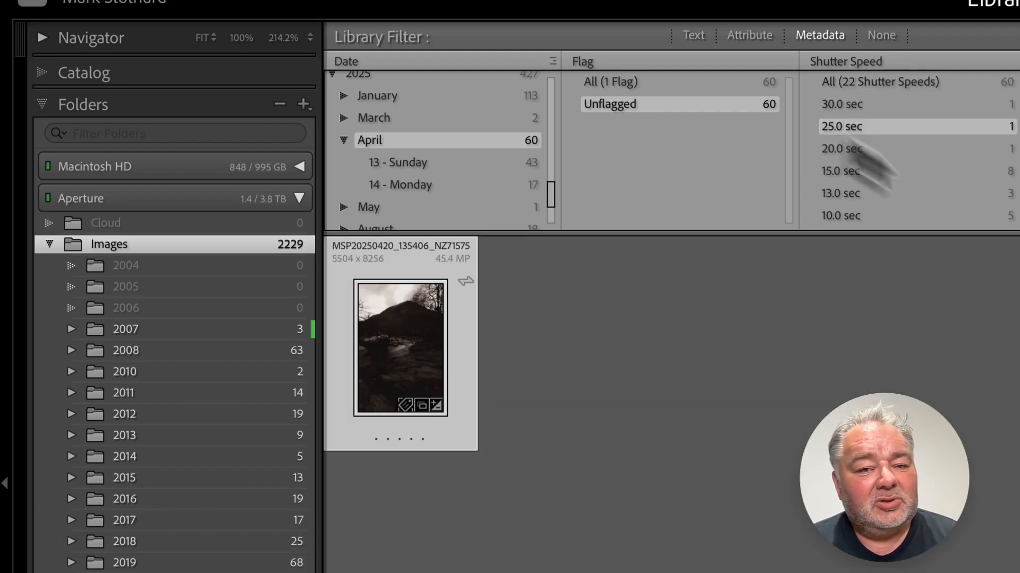
pyautogui.click(871, 150)
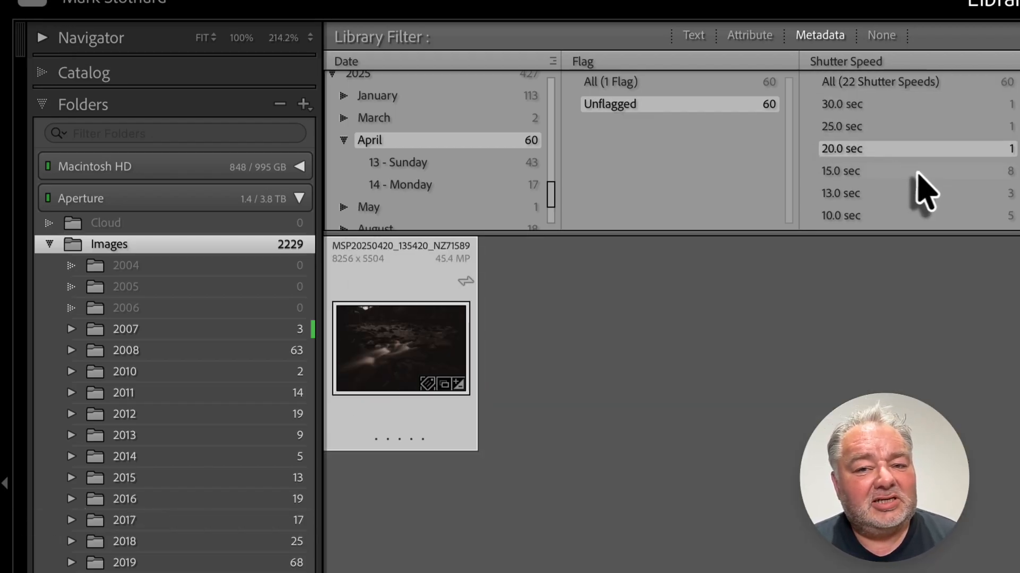
# Step: Open the 20.0 sec photo in Loupe view and return to the Grid view
pyautogui.doubleClick(381, 346)
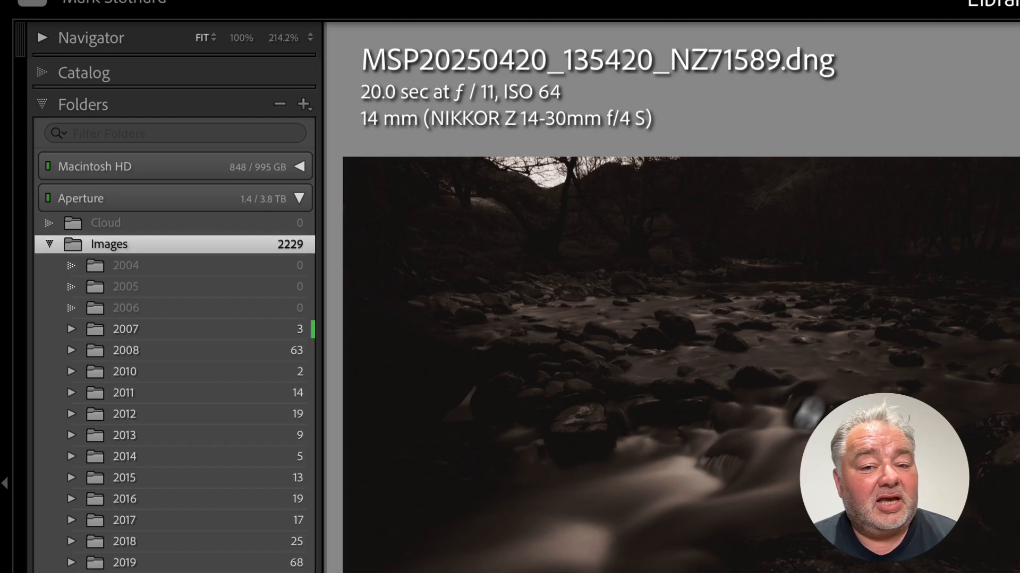
pyautogui.press('g')
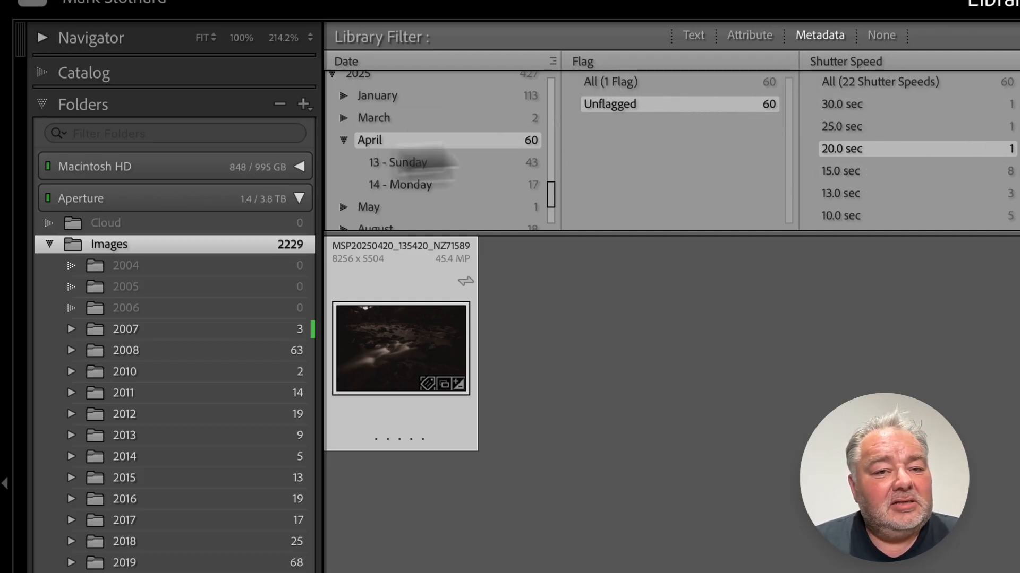
# Step: Reset the Flag and Shutter Speed filters to All and filter the Date column to 2008, December, 28 - Sunday
pyautogui.click(614, 80)
pyautogui.click(831, 82)
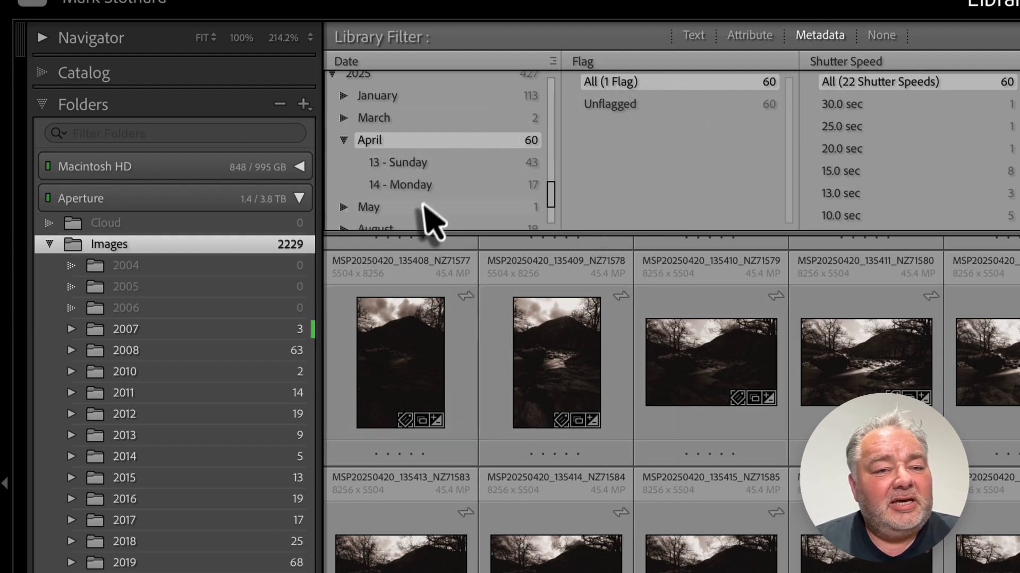
pyautogui.scroll(10, 431, 215)
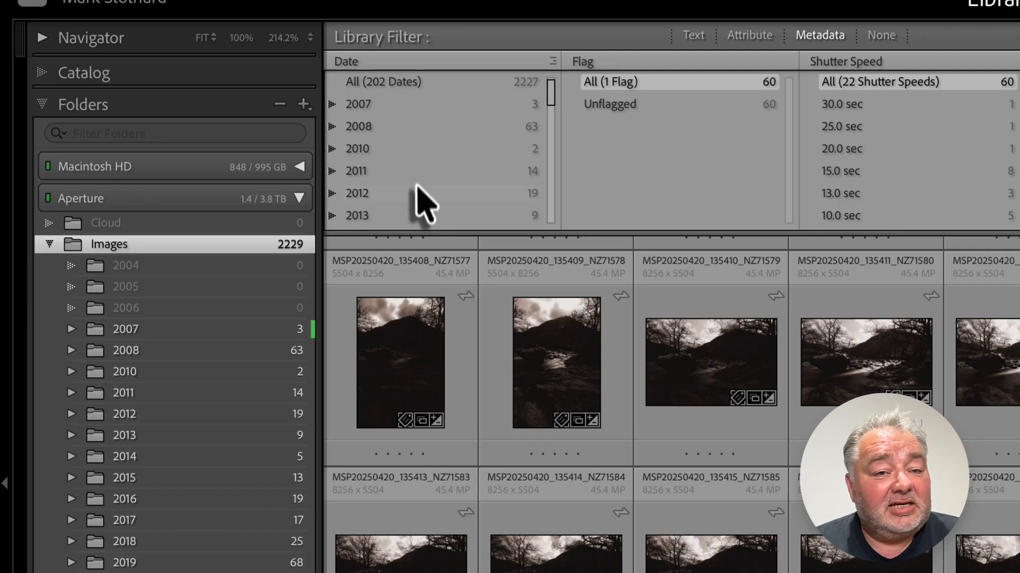
pyautogui.click(334, 128)
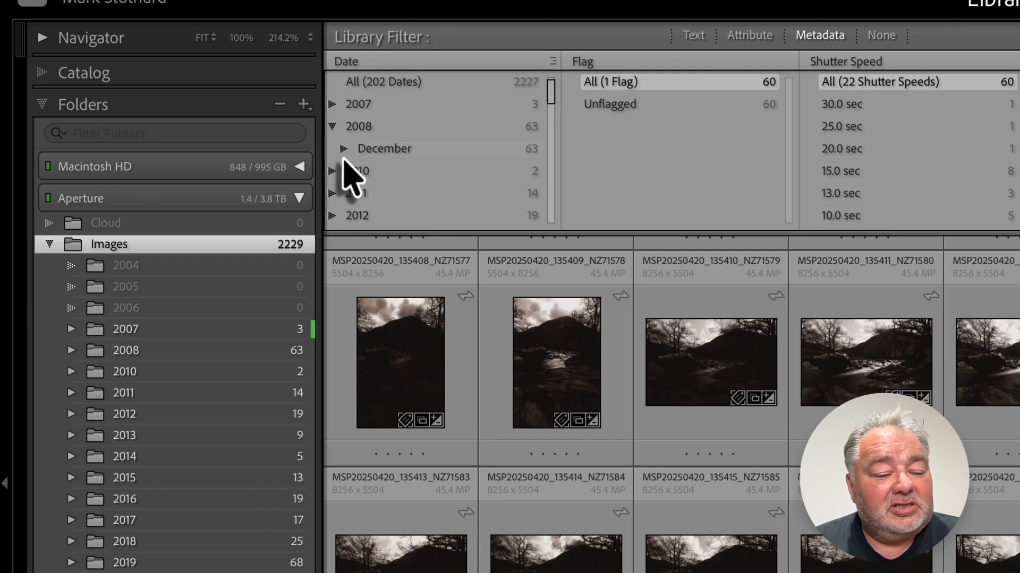
pyautogui.click(344, 149)
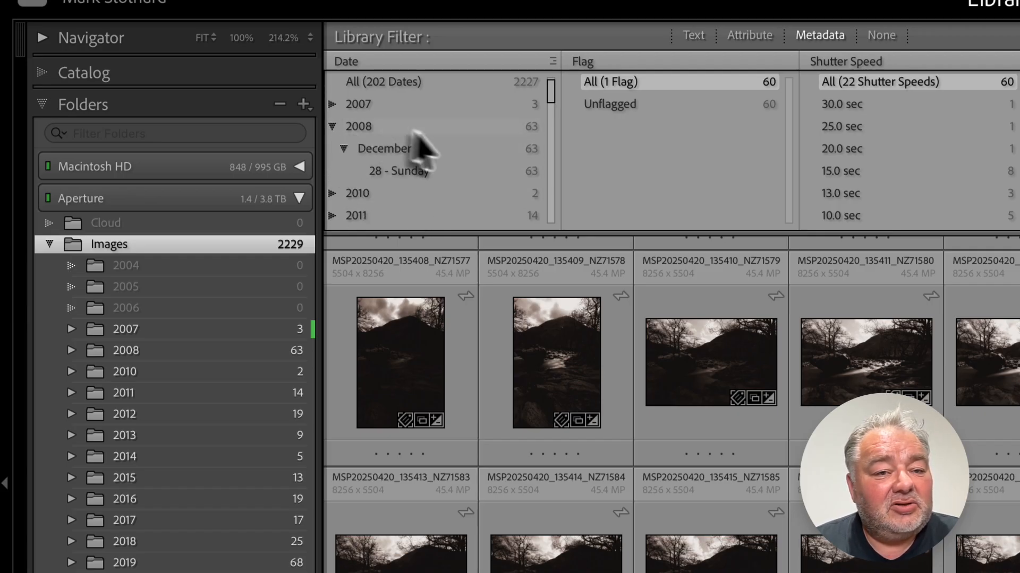
pyautogui.click(399, 173)
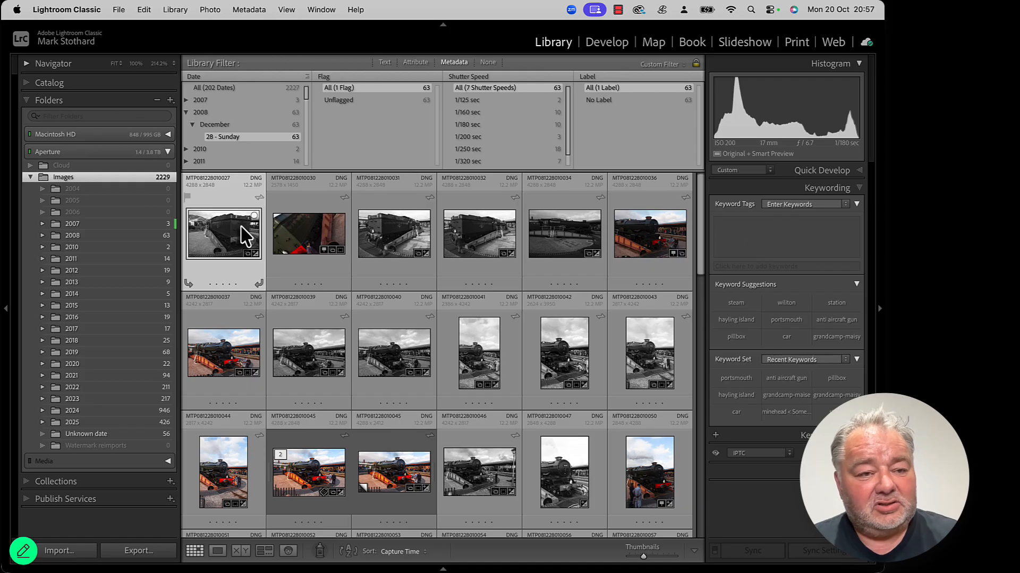
# Step: Select all filtered photos and create a folder named 11 inside the 2008 folder
pyautogui.press('super+a')
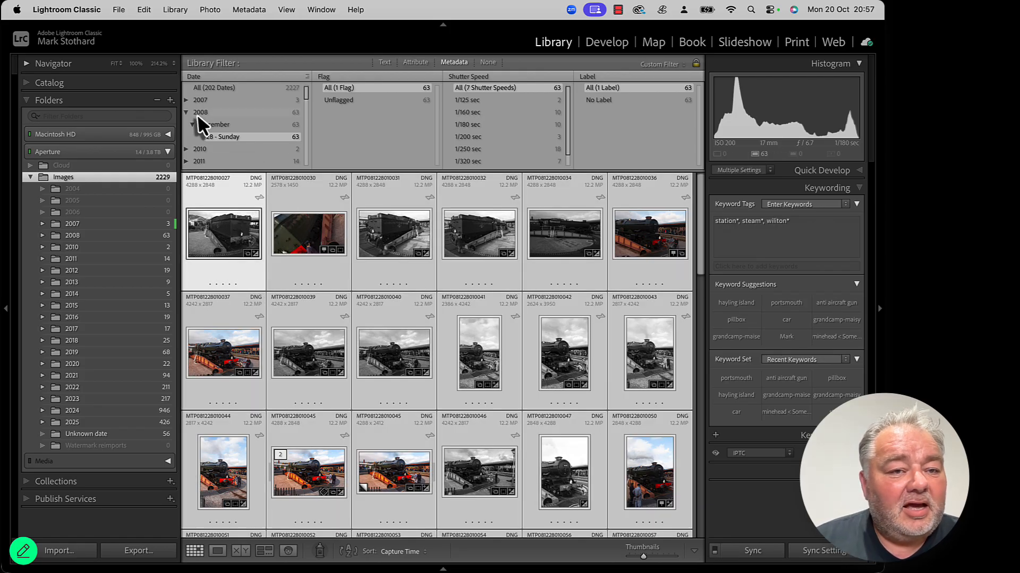
pyautogui.click(43, 236)
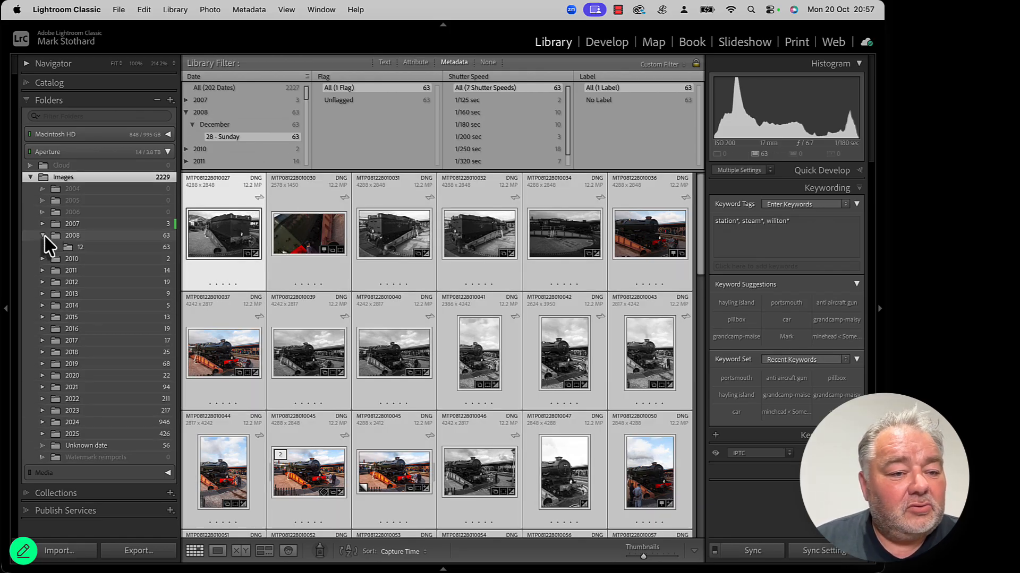
pyautogui.click(56, 248)
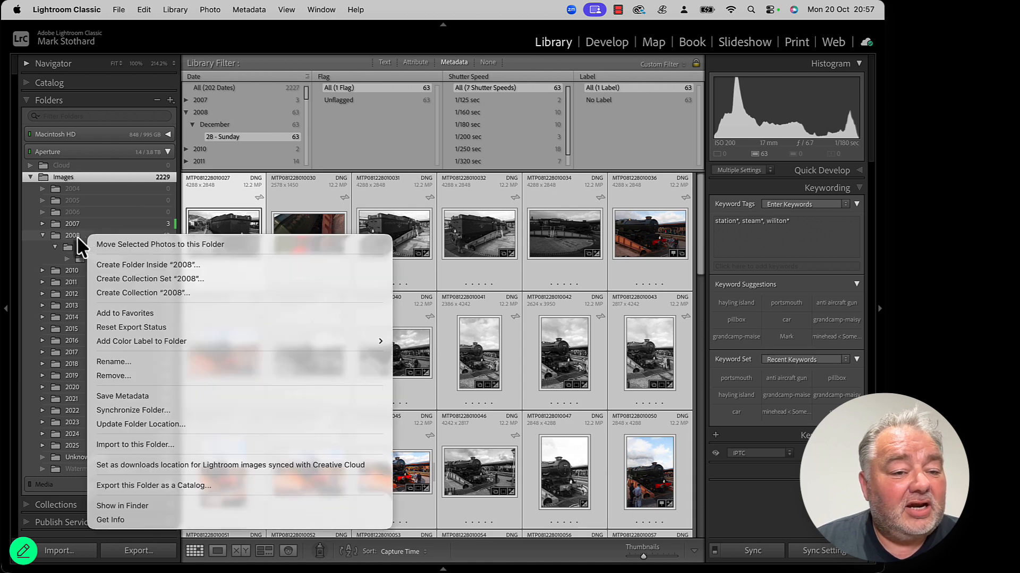
pyautogui.click(146, 264)
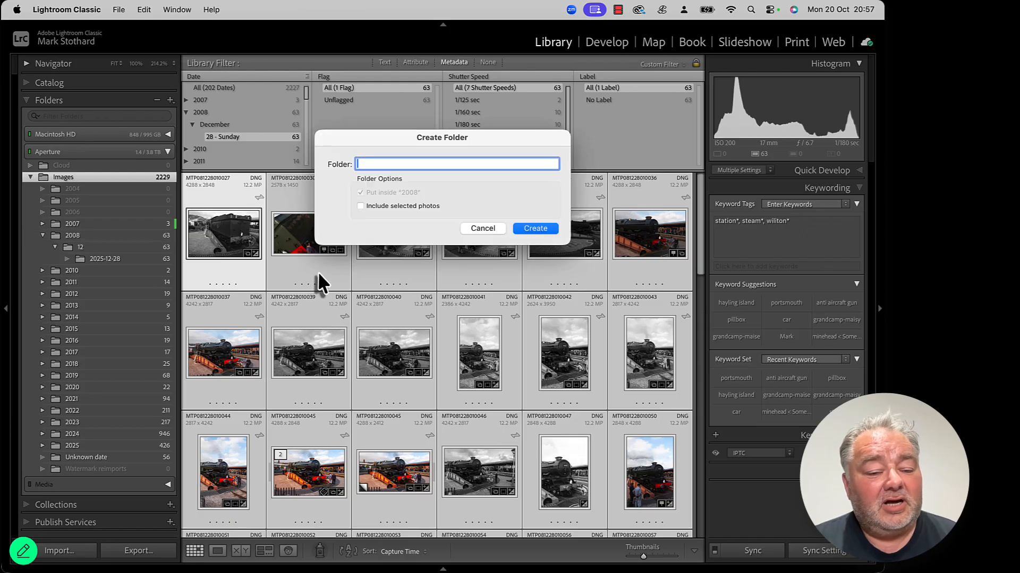
pyautogui.write('qq')
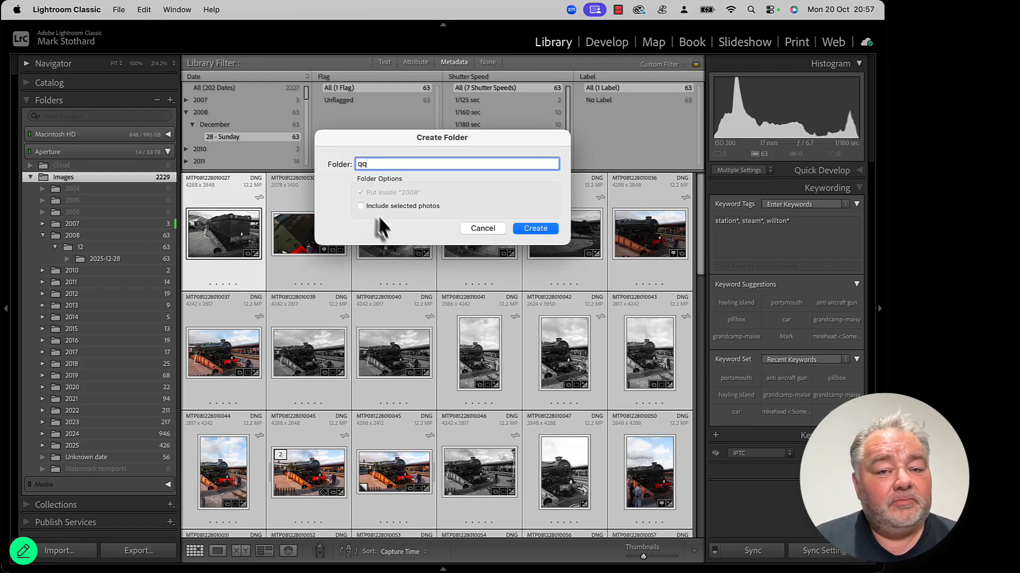
pyautogui.press('BackSpace')
pyautogui.press('BackSpace')
pyautogui.write('11')
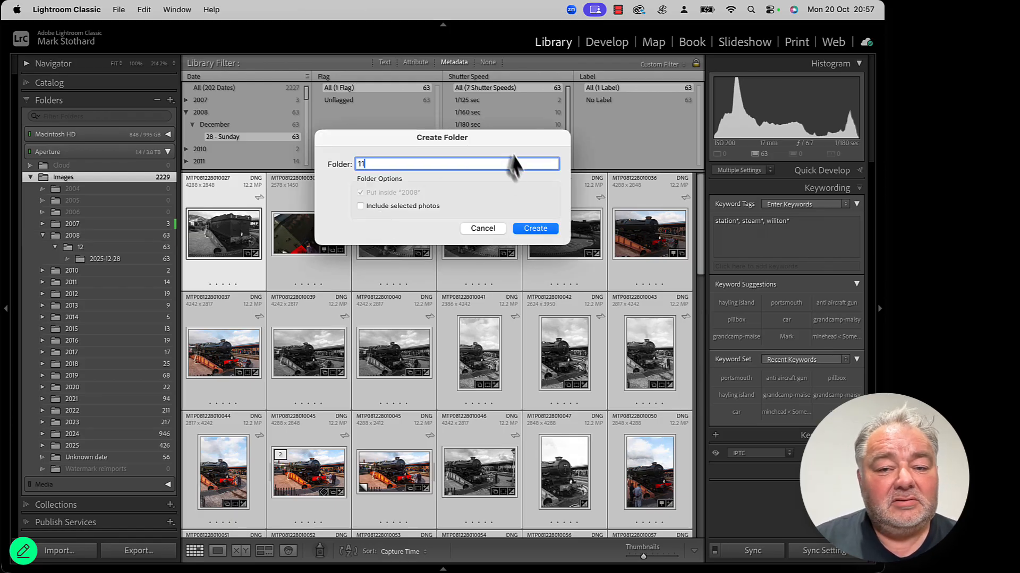
pyautogui.click(532, 234)
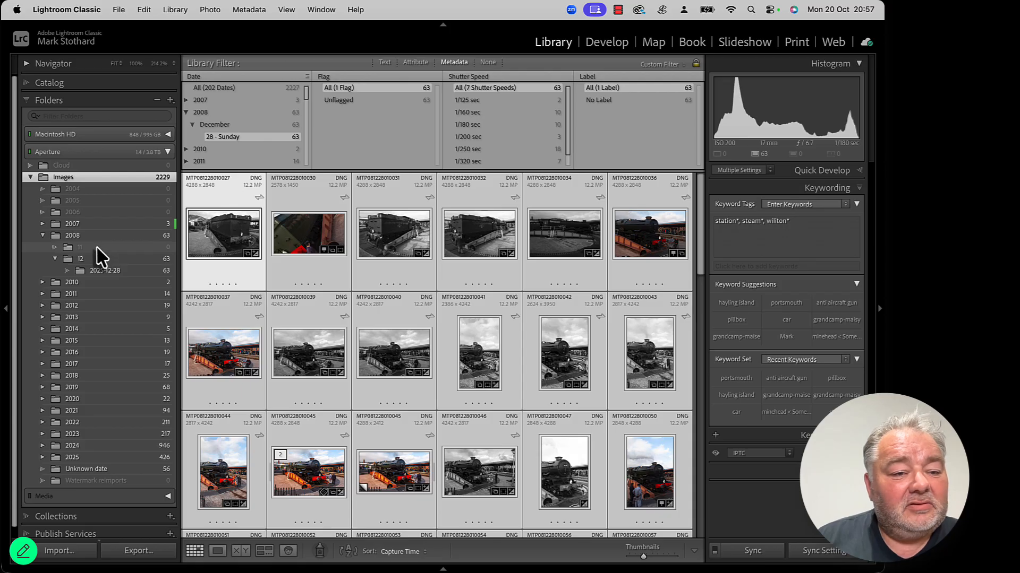
pyautogui.rightClick(95, 247)
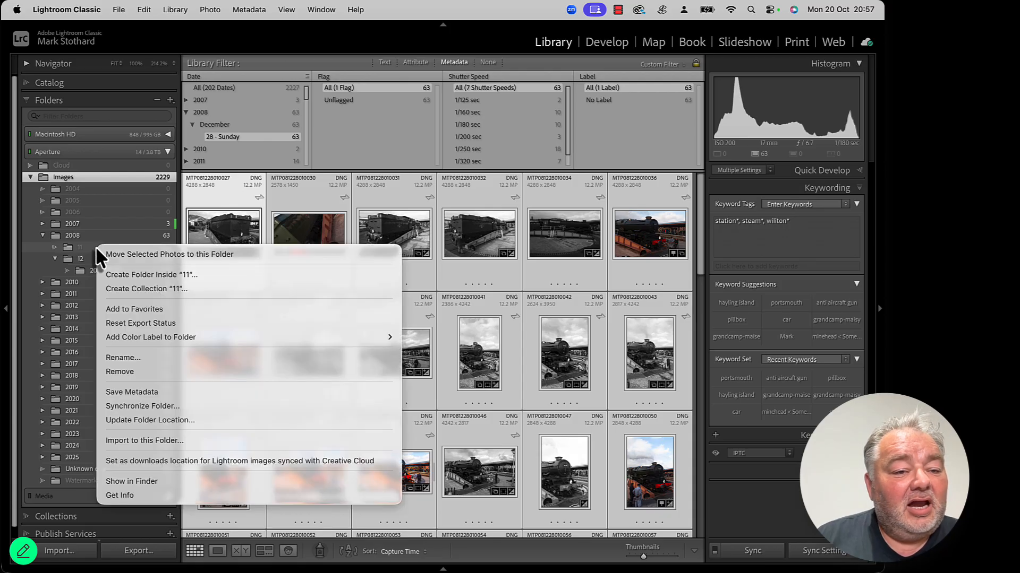
pyautogui.click(132, 273)
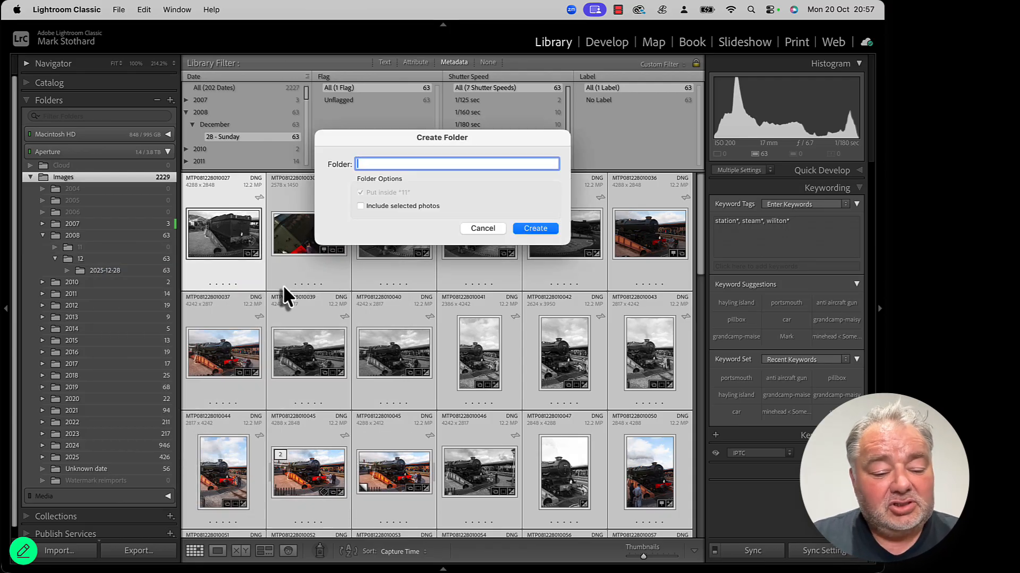
pyautogui.write('2025')
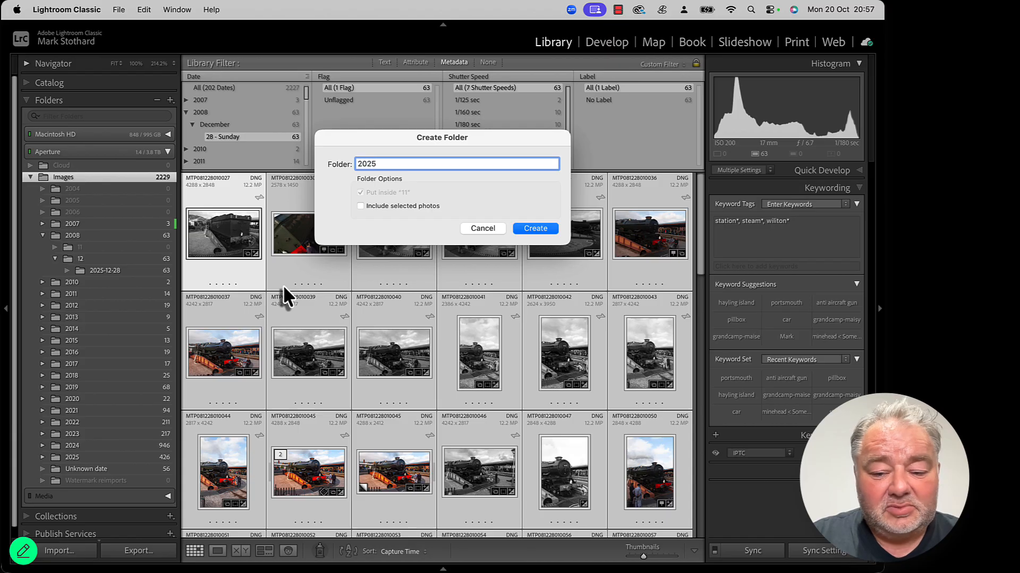
pyautogui.write('-11-')
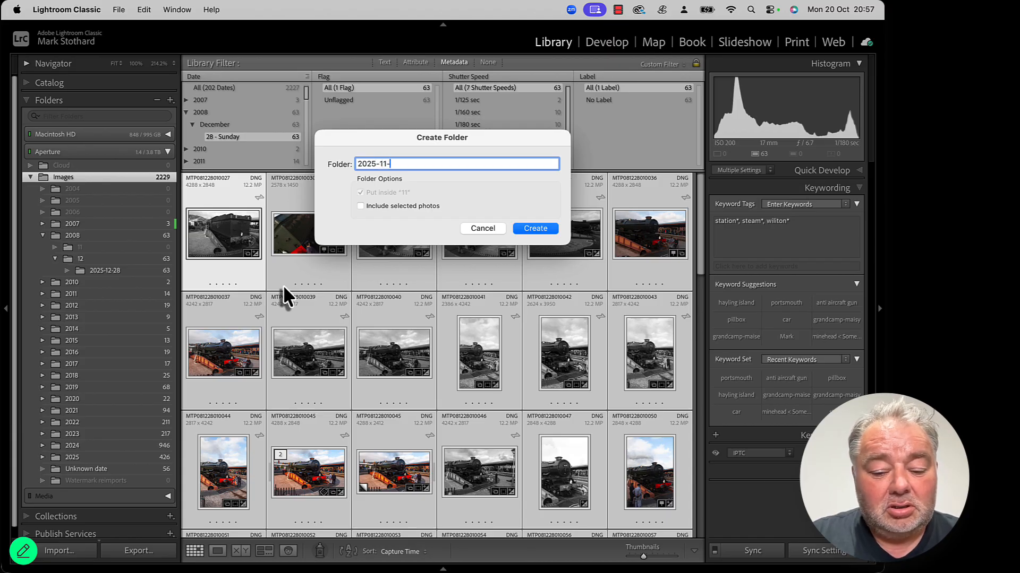
pyautogui.write('28')
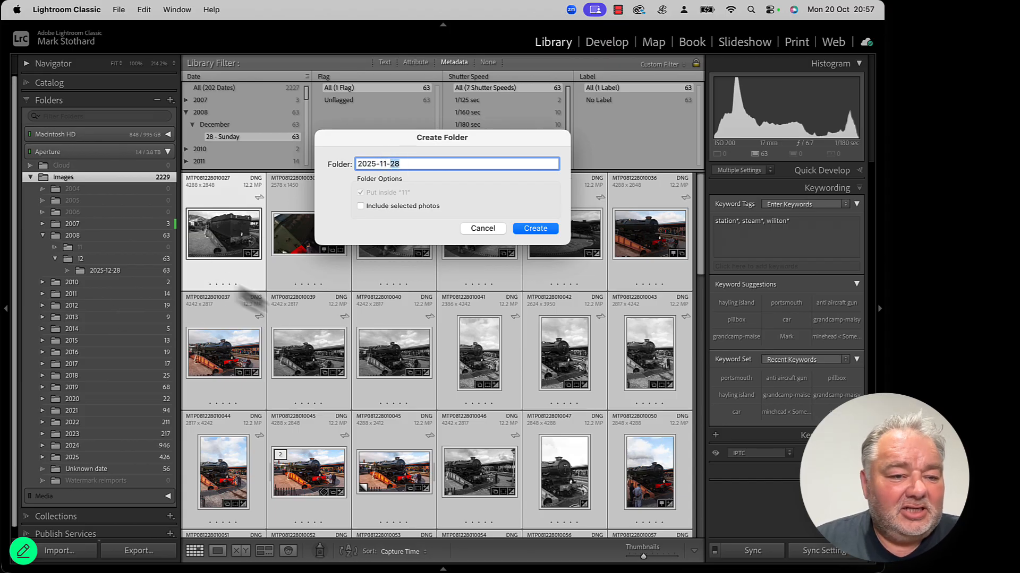
pyautogui.click(403, 205)
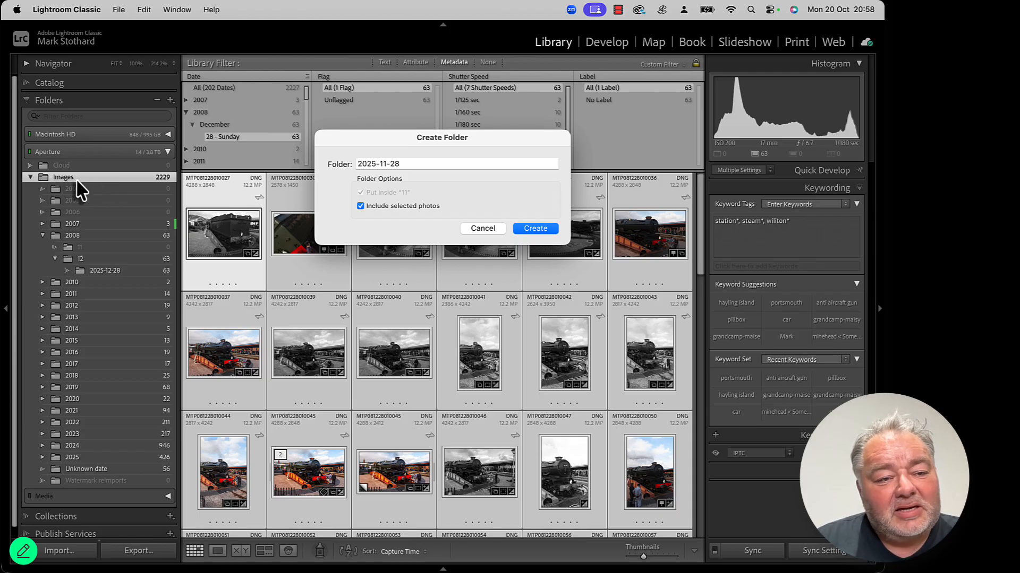
pyautogui.click(483, 229)
# Step: View the contents of the new 11 folder, then reselect the Images folder
pyautogui.click(95, 247)
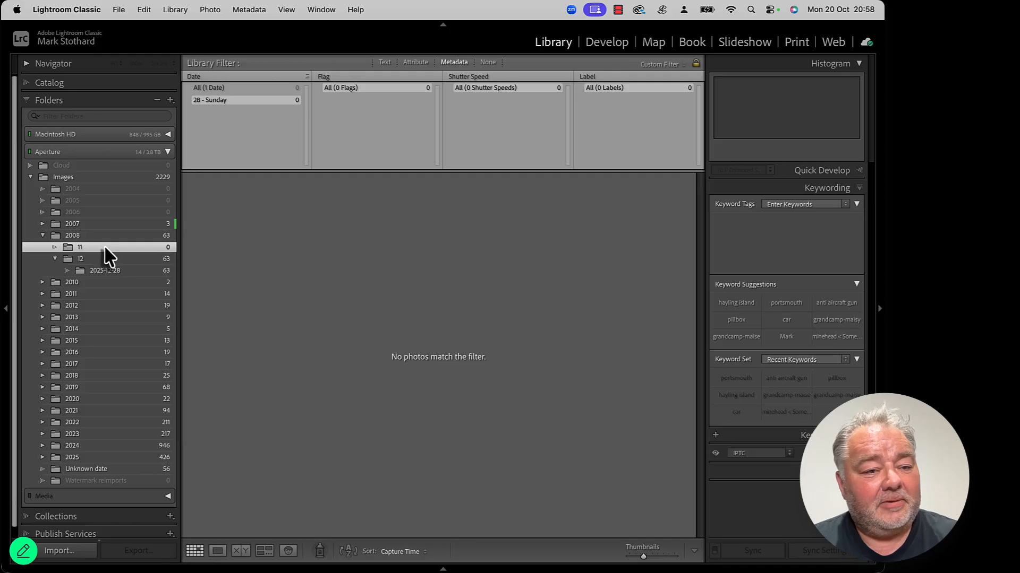
pyautogui.click(113, 178)
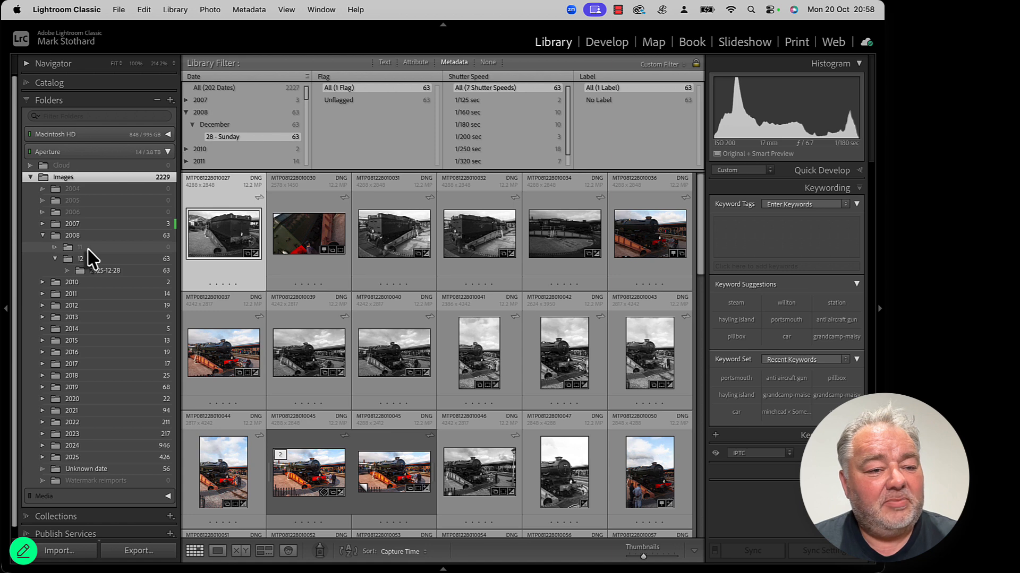
pyautogui.rightClick(88, 248)
pyautogui.click(110, 274)
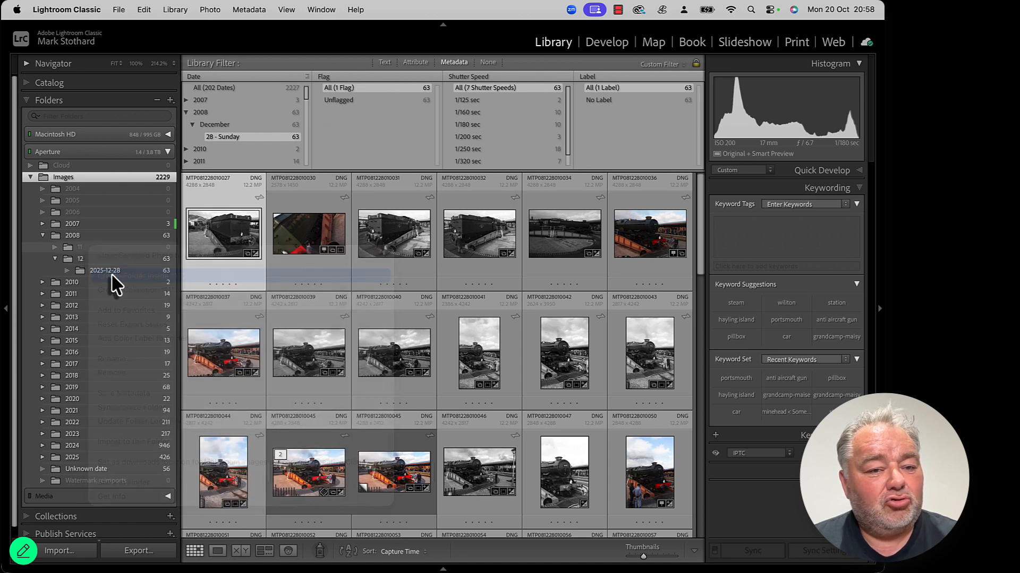
pyautogui.write('2025-11-28')
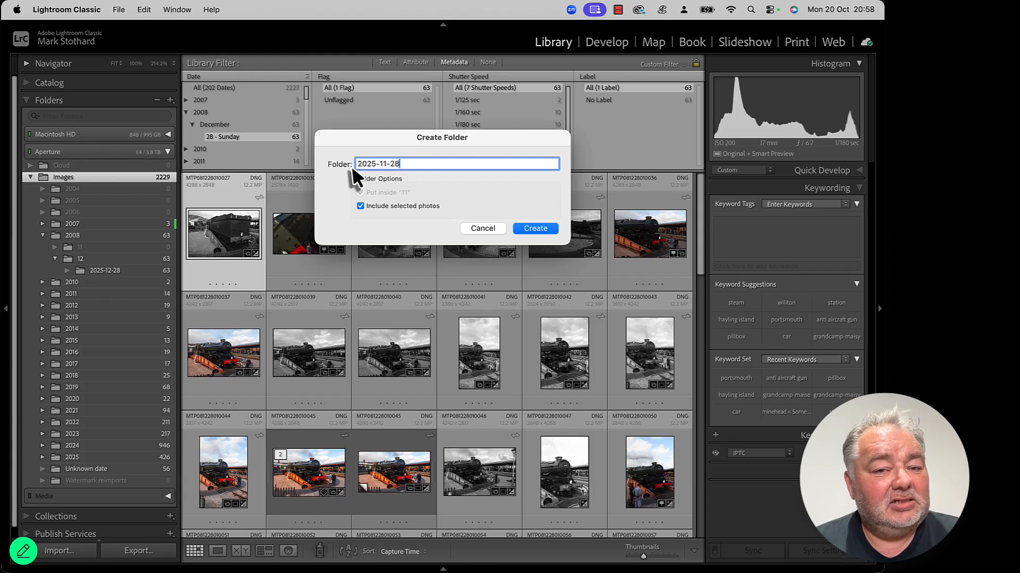
pyautogui.click(483, 228)
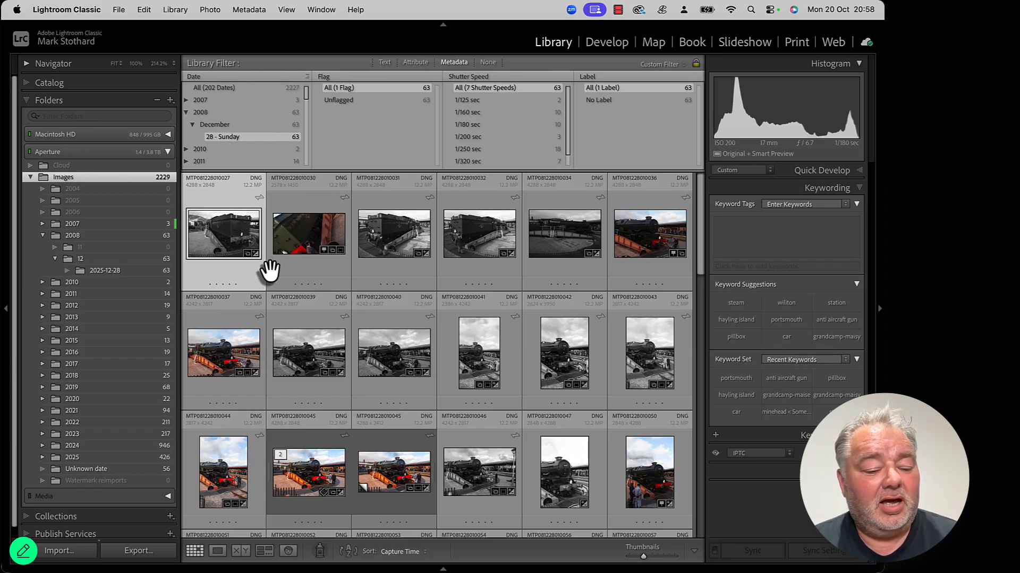
# Step: Select all filtered photos and create a folder named 2025-11-28 inside folder 11, including the selected photos
pyautogui.press('super+a')
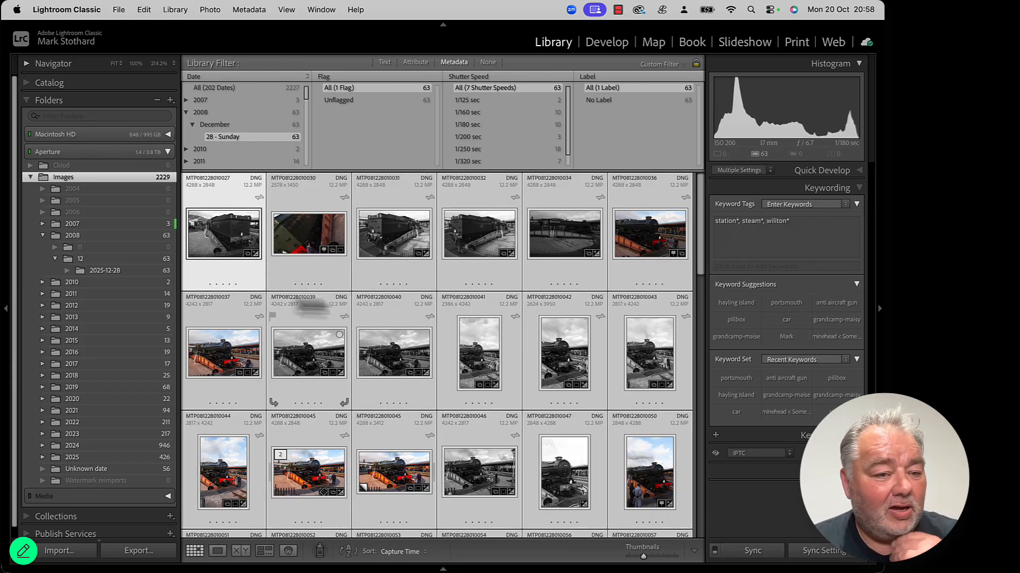
pyautogui.rightClick(81, 247)
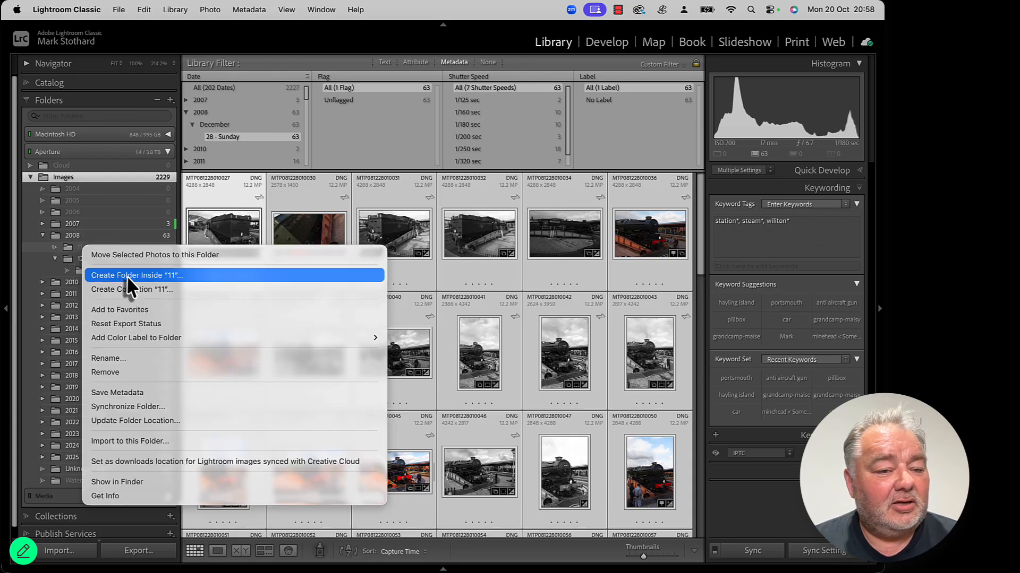
pyautogui.click(177, 276)
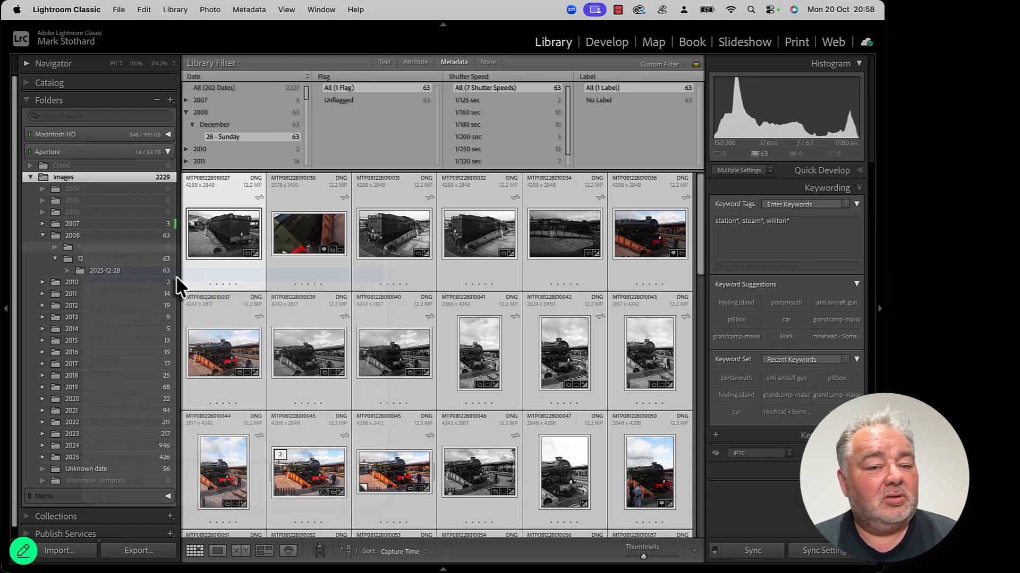
pyautogui.press('super+v')
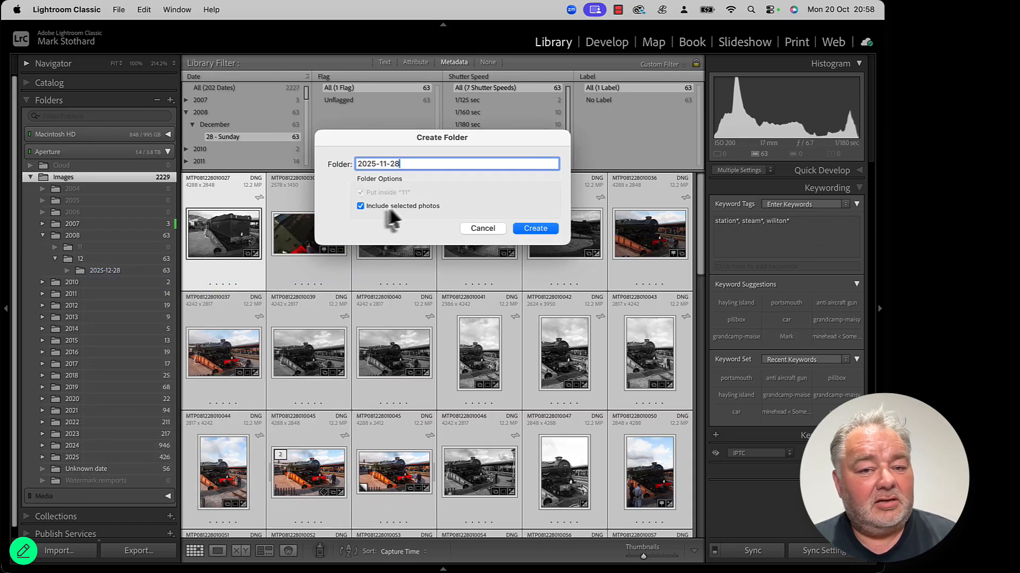
pyautogui.click(528, 229)
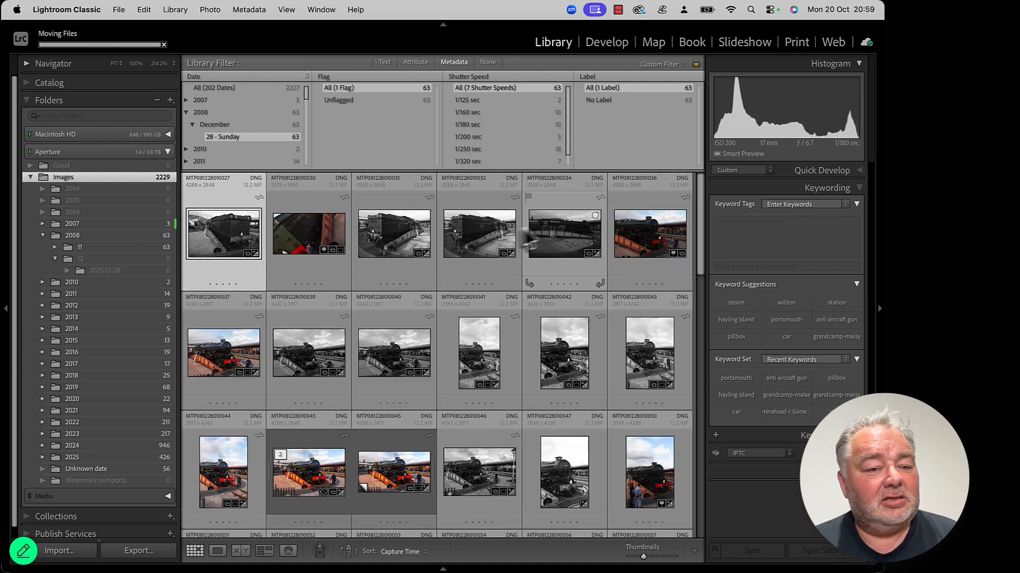
# Step: Open the 2025-11-28 folder, select all its photos and move them into the 2025-12-28 folder
pyautogui.click(55, 247)
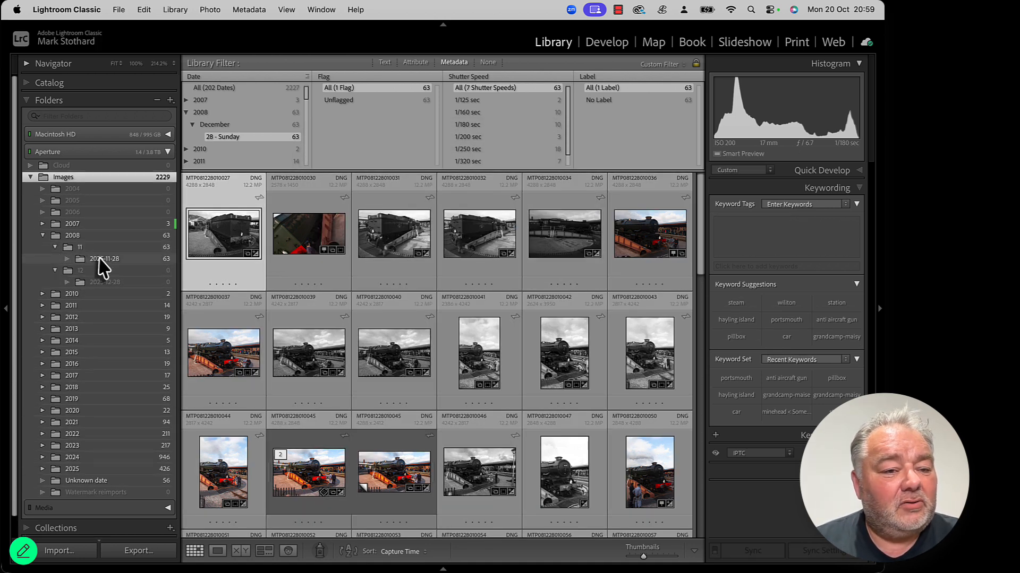
pyautogui.click(104, 259)
pyautogui.scroll(-2, 300, 375)
pyautogui.scroll(-10, 300, 372)
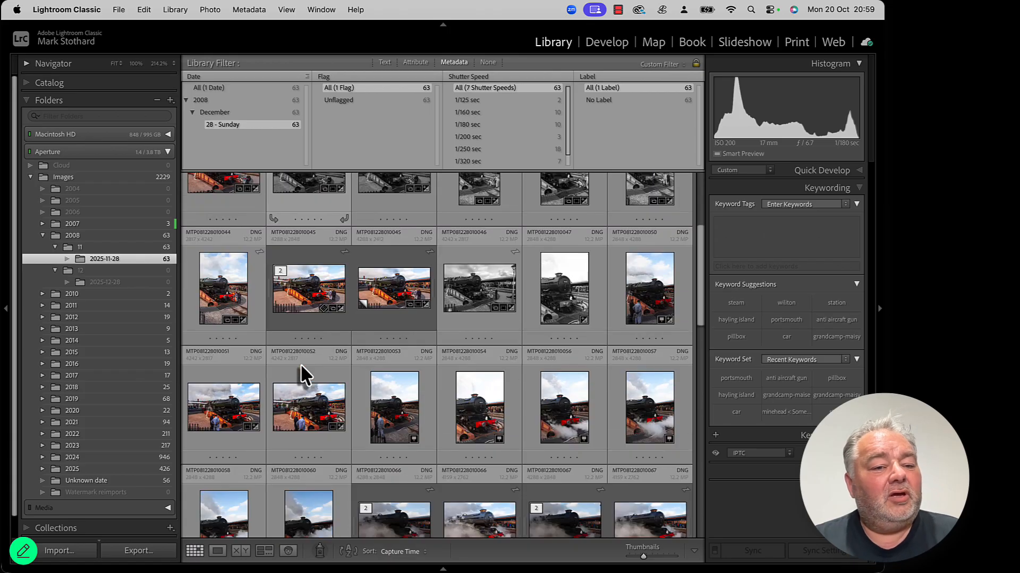
pyautogui.scroll(-10, 302, 367)
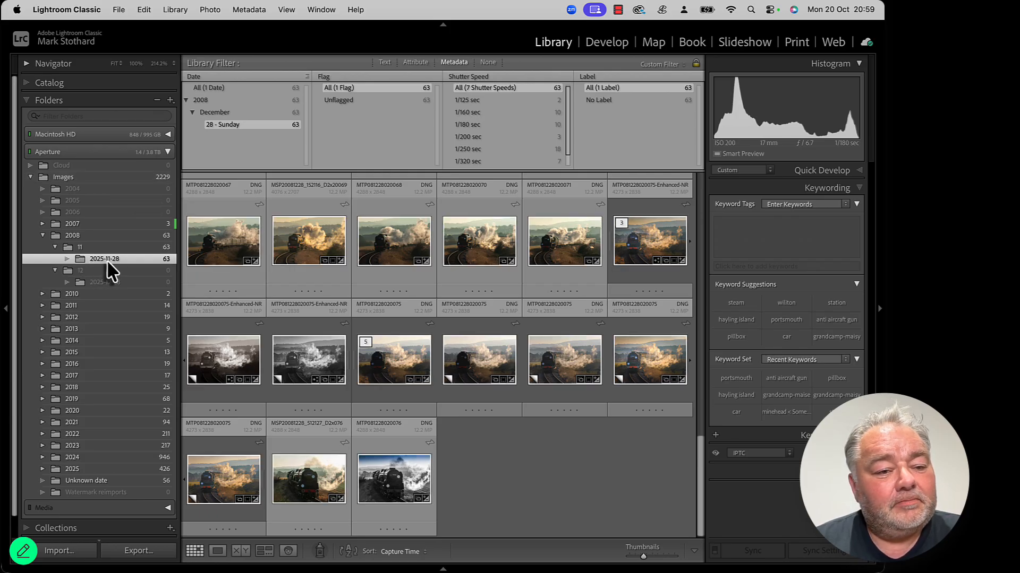
pyautogui.click(223, 351)
pyautogui.press('super+a')
pyautogui.moveTo(222, 352); pyautogui.dragTo(120, 282)
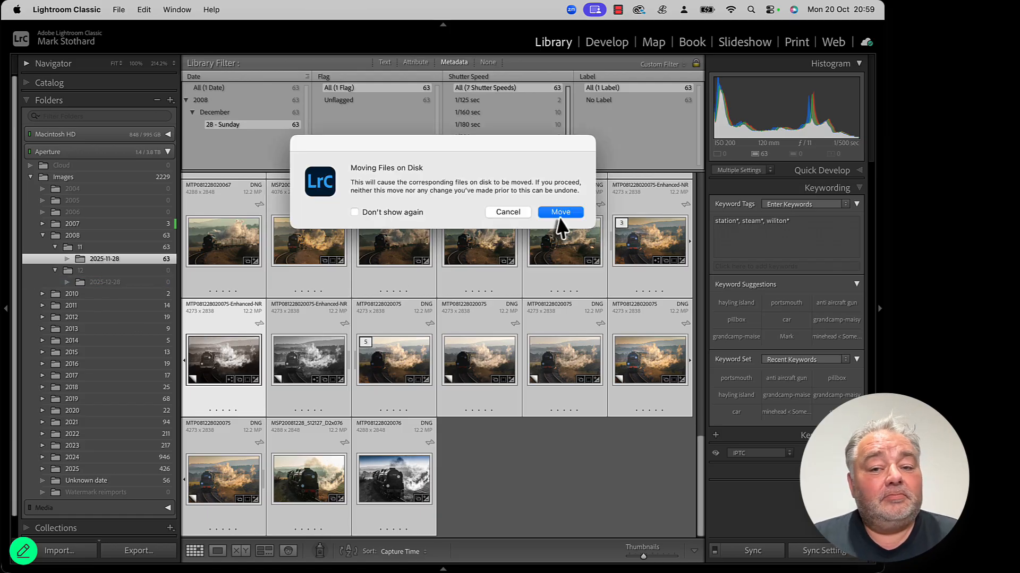
pyautogui.click(558, 216)
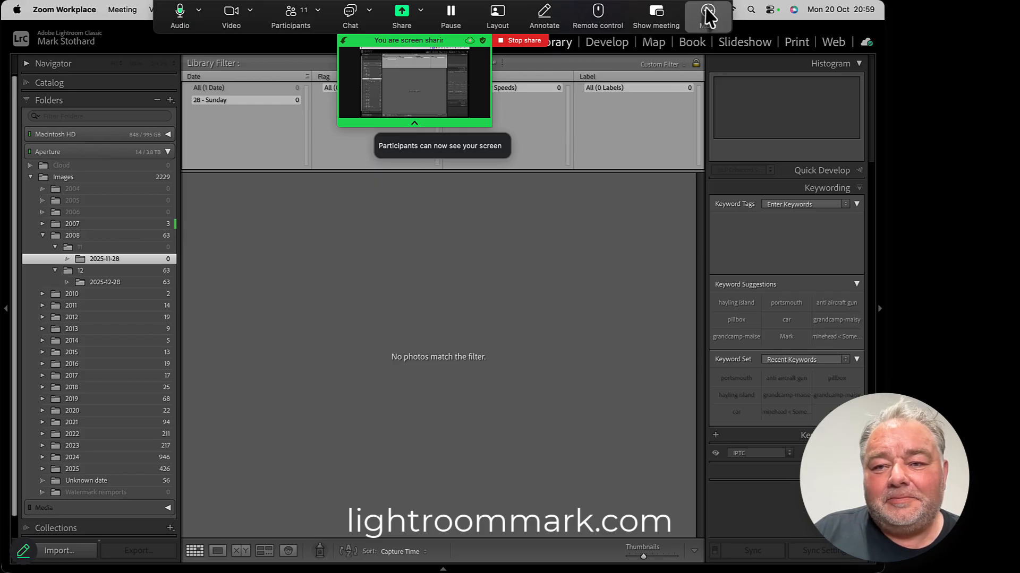
pyautogui.click(708, 15)
pyautogui.click(754, 195)
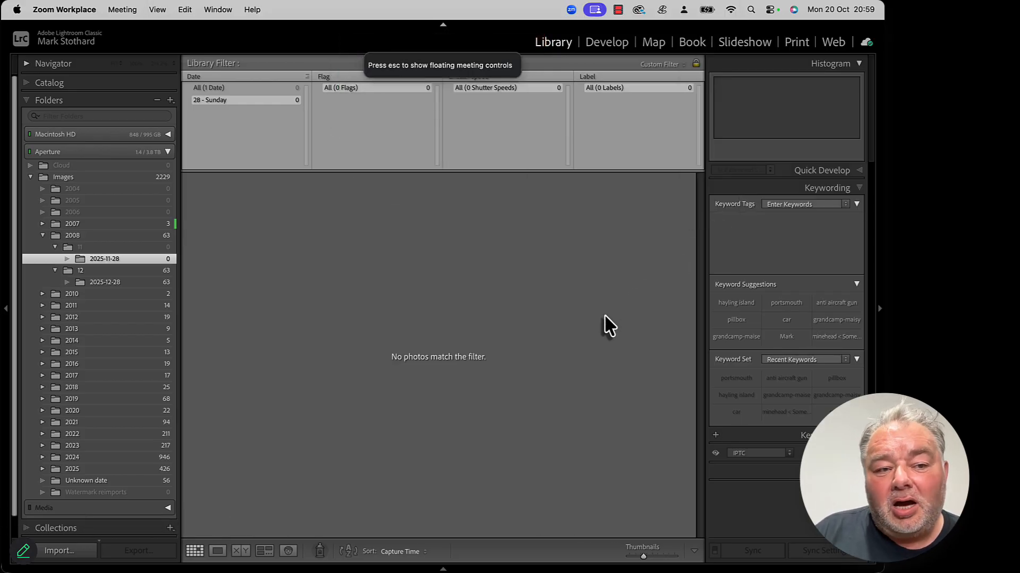
# Step: Reselect the Images folder and filter the Date column to 2019, June, 23 - Sunday
pyautogui.click(114, 180)
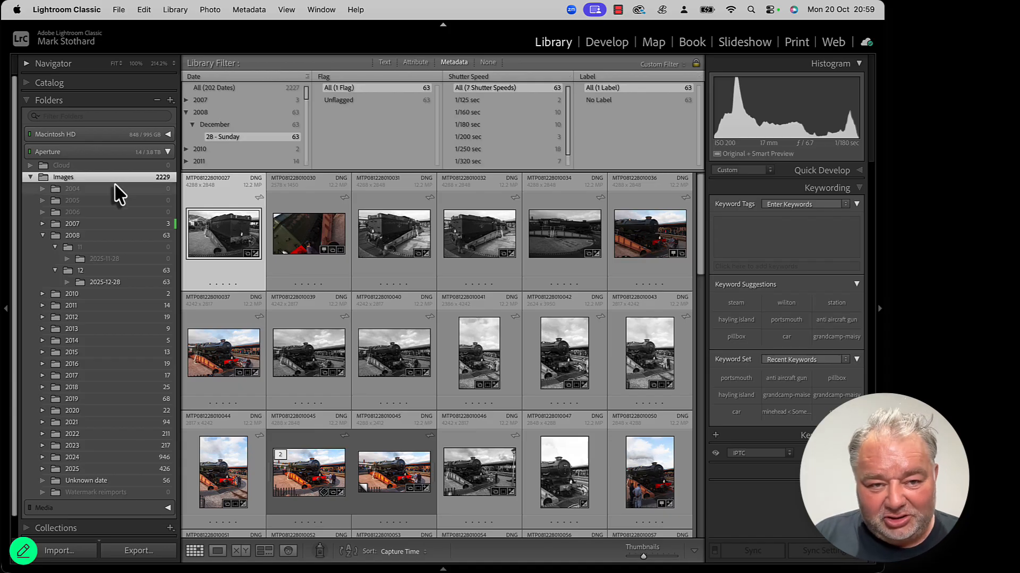
pyautogui.click(186, 112)
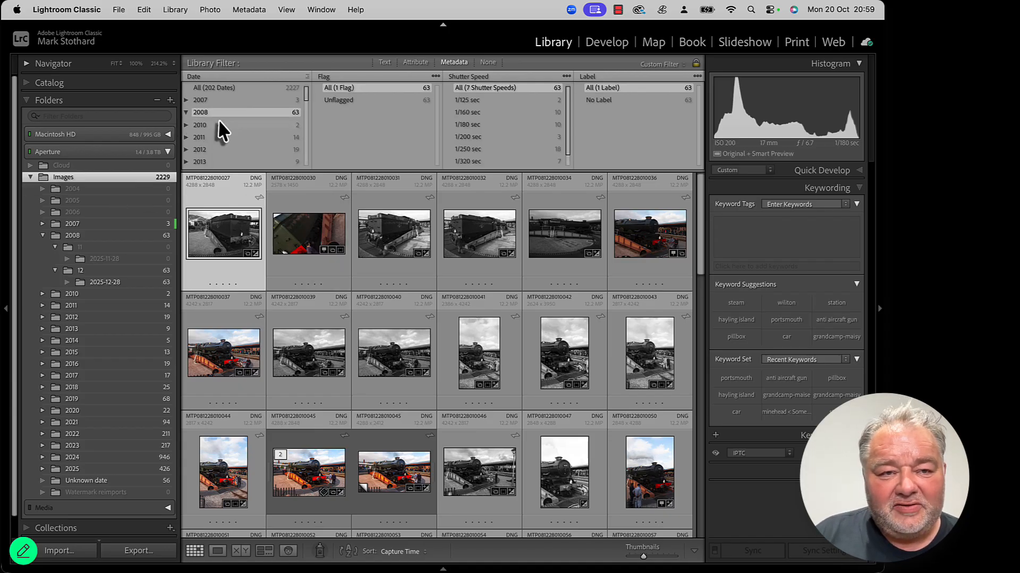
pyautogui.scroll(-5, 194, 136)
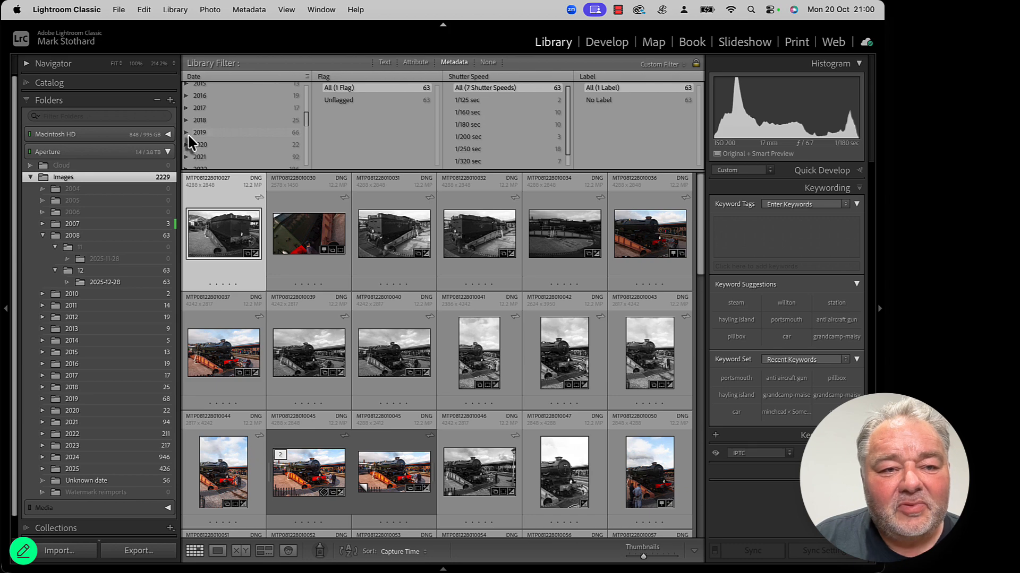
pyautogui.click(186, 132)
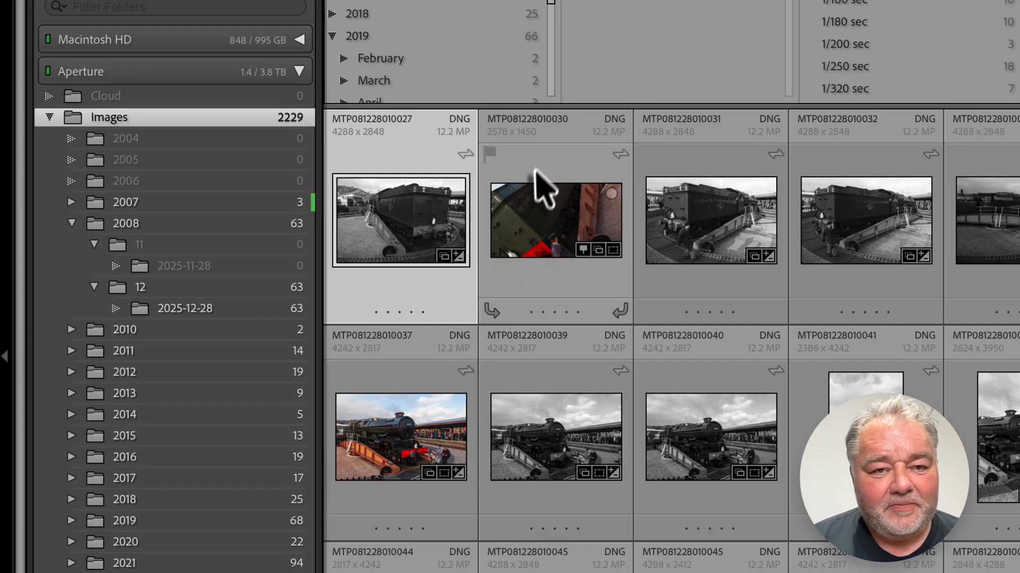
pyautogui.scroll(-3, 420, 64)
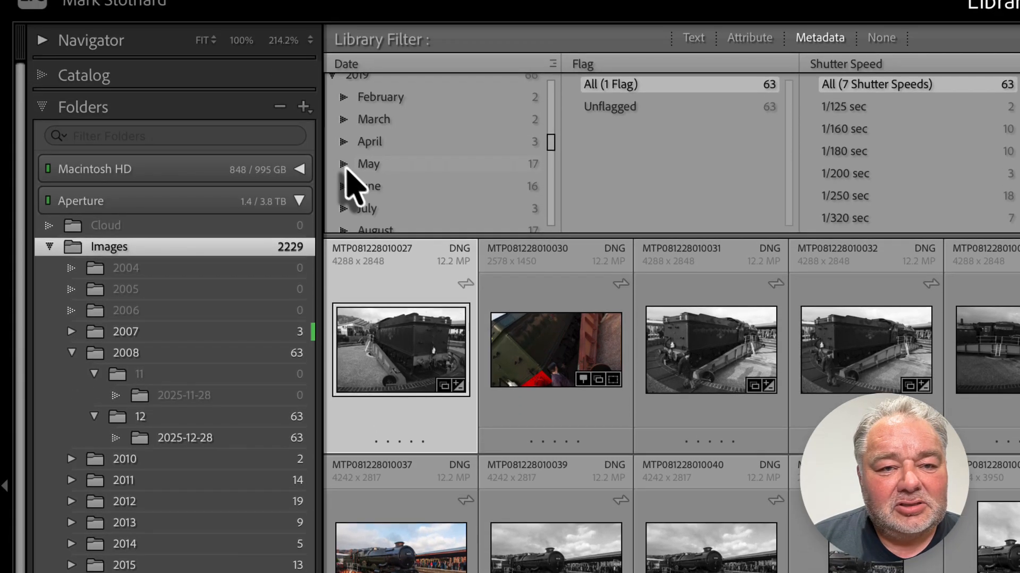
pyautogui.click(343, 34)
pyautogui.scroll(-3, 420, 188)
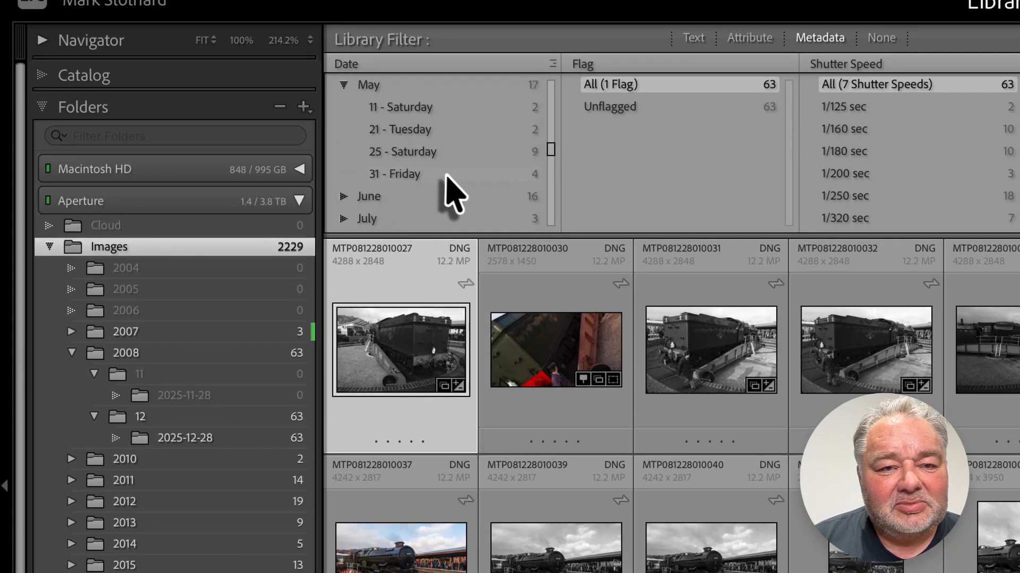
pyautogui.scroll(-1, 447, 180)
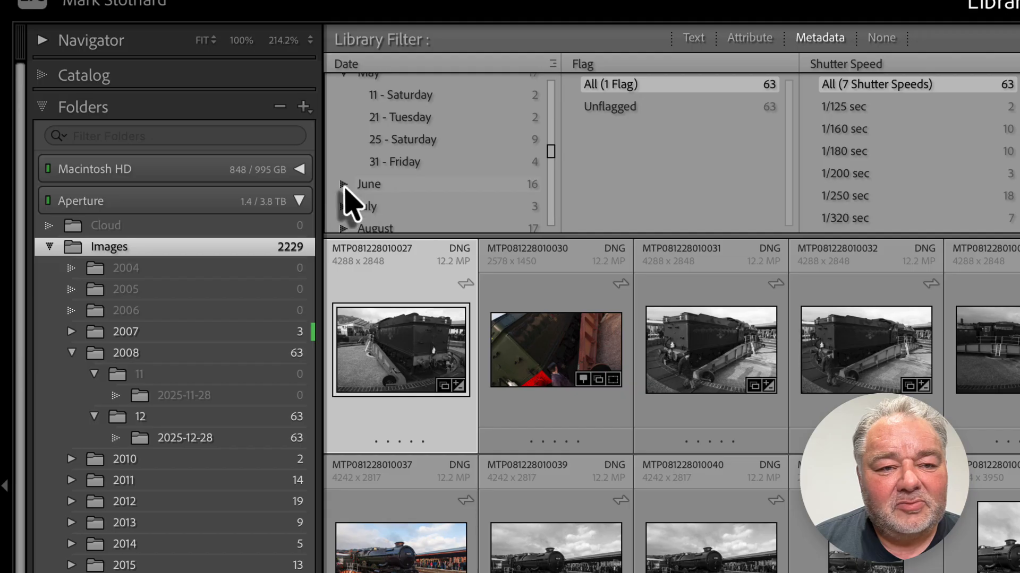
pyautogui.click(344, 184)
pyautogui.scroll(-2, 399, 191)
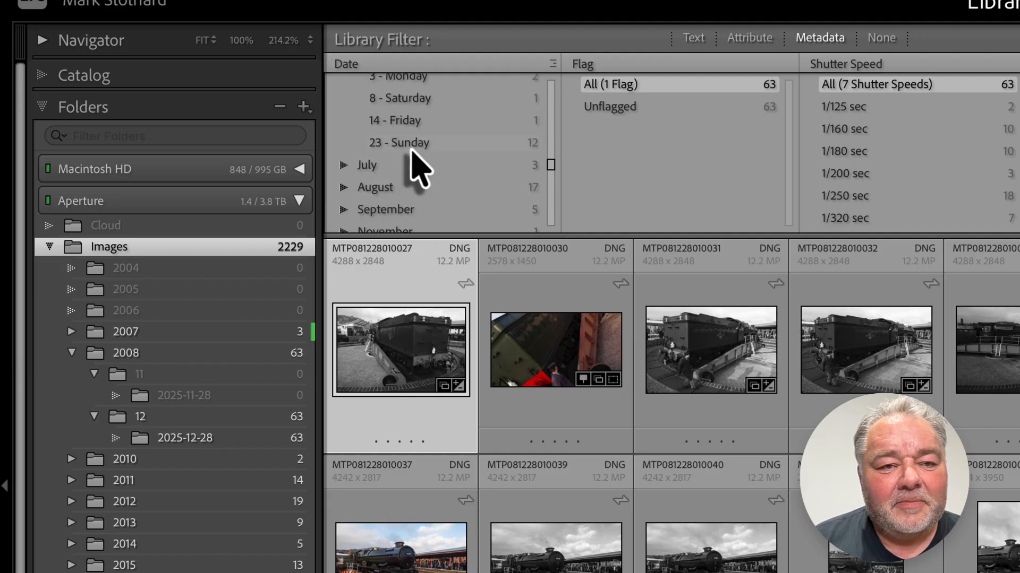
pyautogui.click(409, 142)
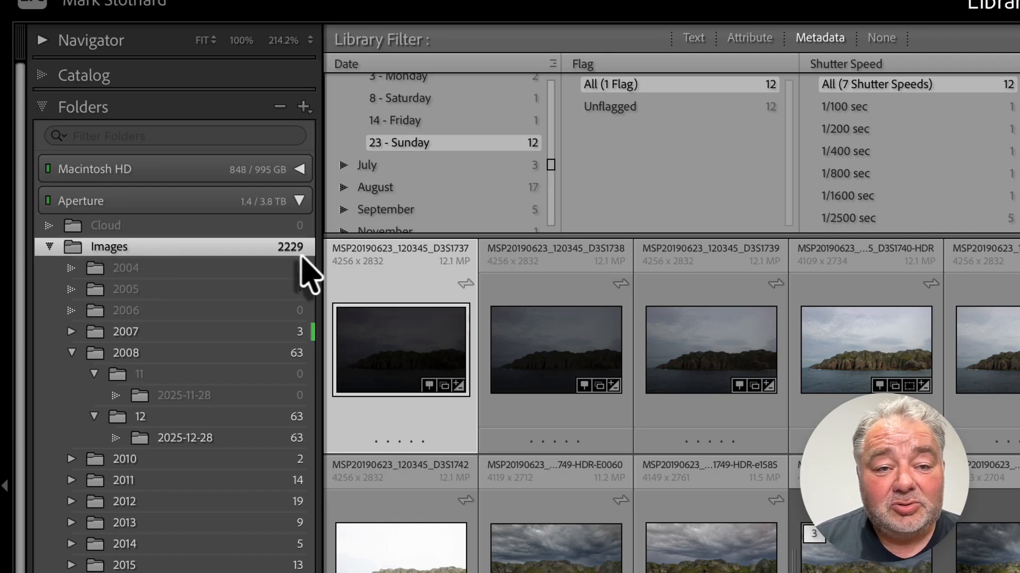
# Step: Enlarge the metadata filter area and collapse the May entry under 2019 in the Date column
pyautogui.scroll(1, 424, 165)
pyautogui.scroll(7, 422, 177)
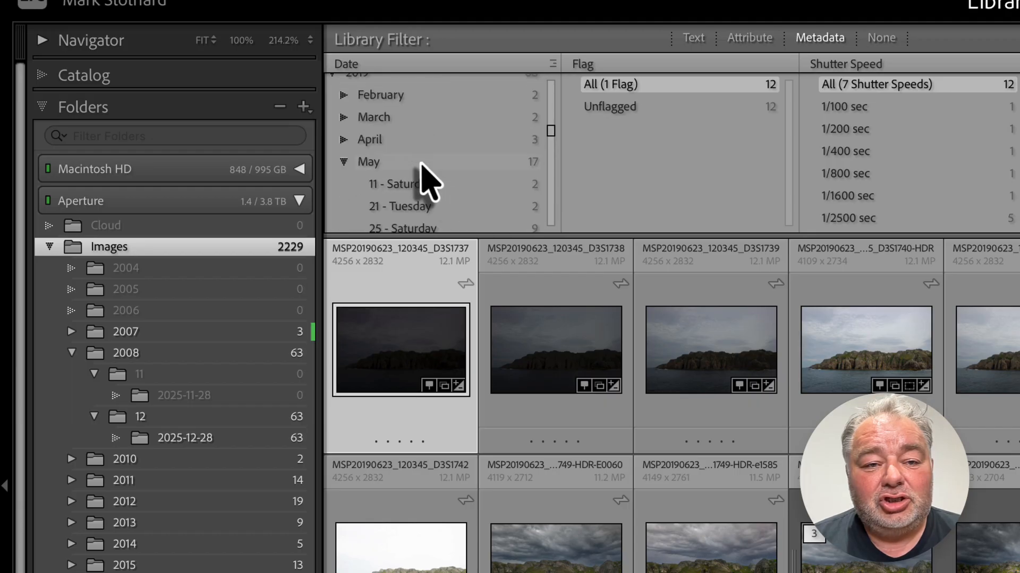
pyautogui.moveTo(556, 236); pyautogui.dragTo(556, 568)
pyautogui.scroll(6, 422, 311)
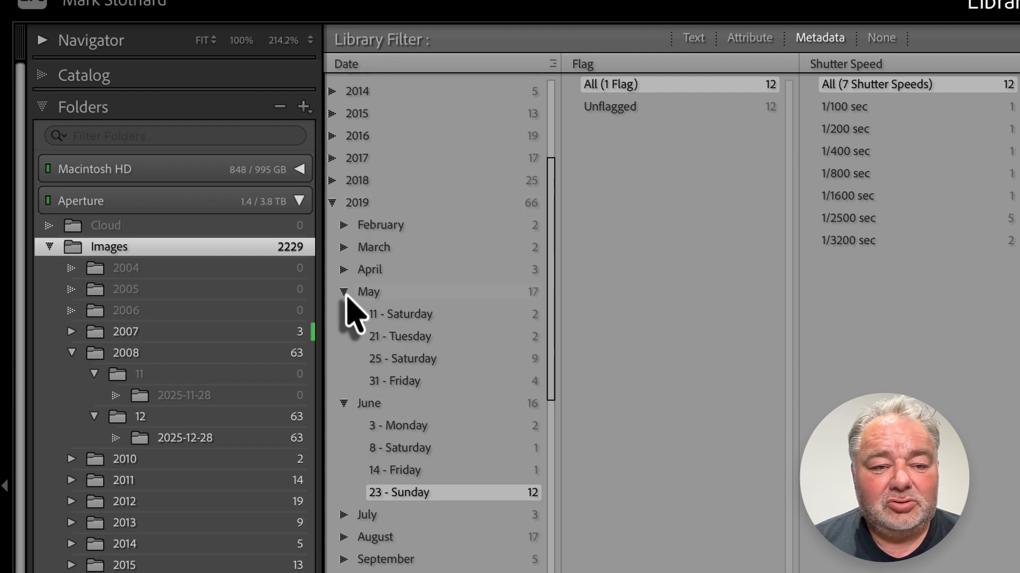
pyautogui.click(344, 292)
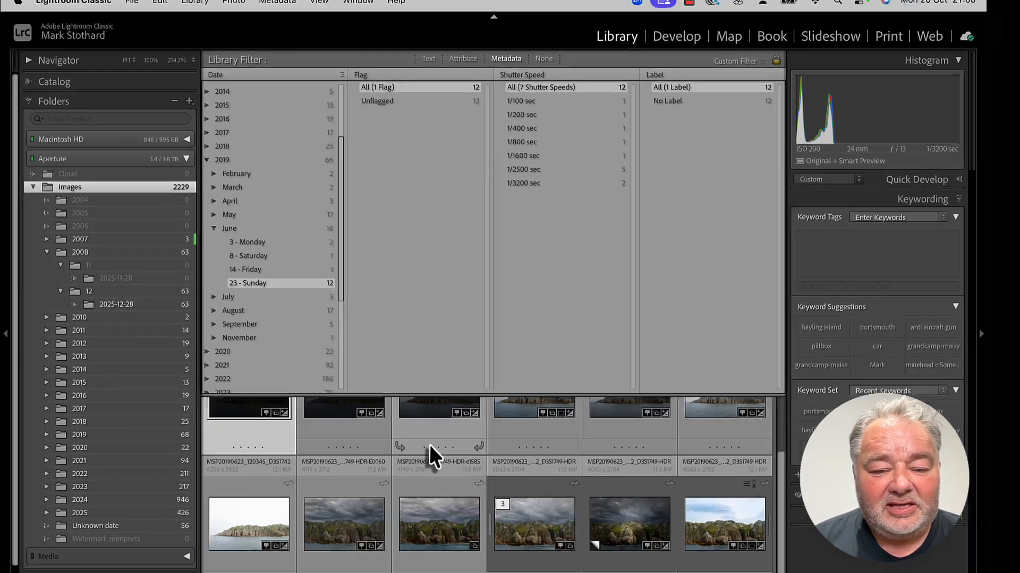
pyautogui.scroll(3, 487, 492)
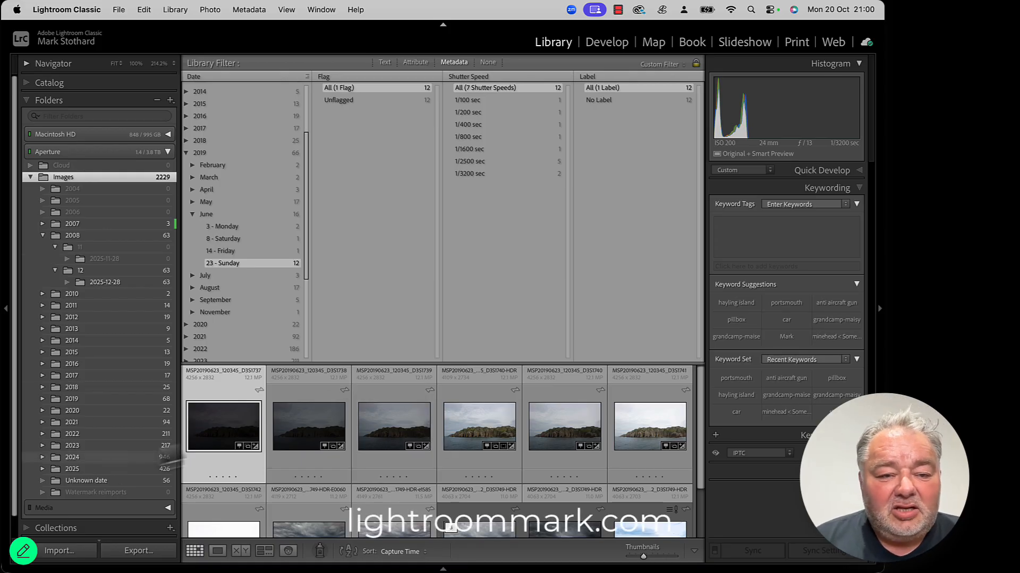
# Step: Select the D3S1740-HDR photo and go to its folder in the Library
pyautogui.click(488, 422)
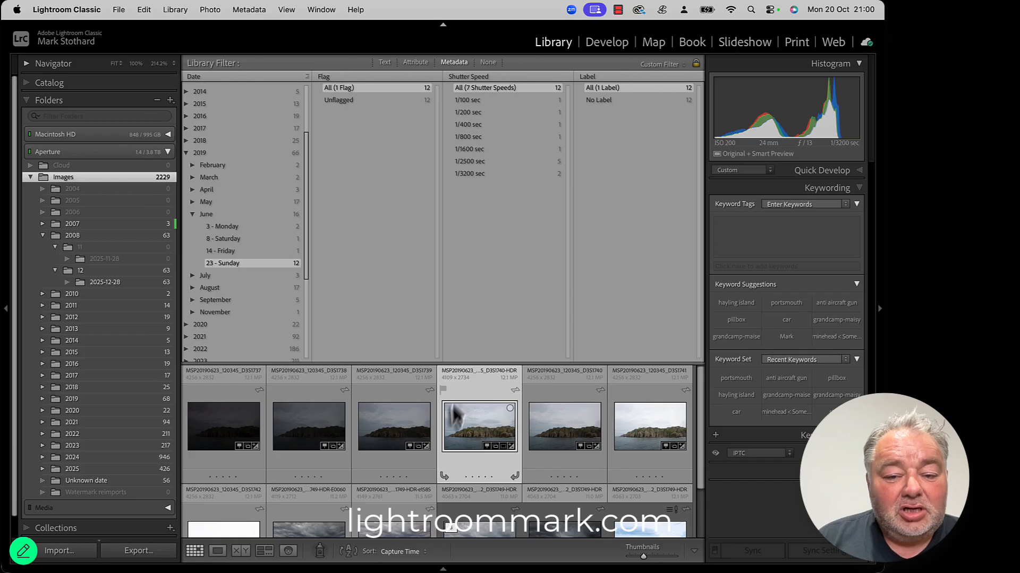
pyautogui.rightClick(479, 413)
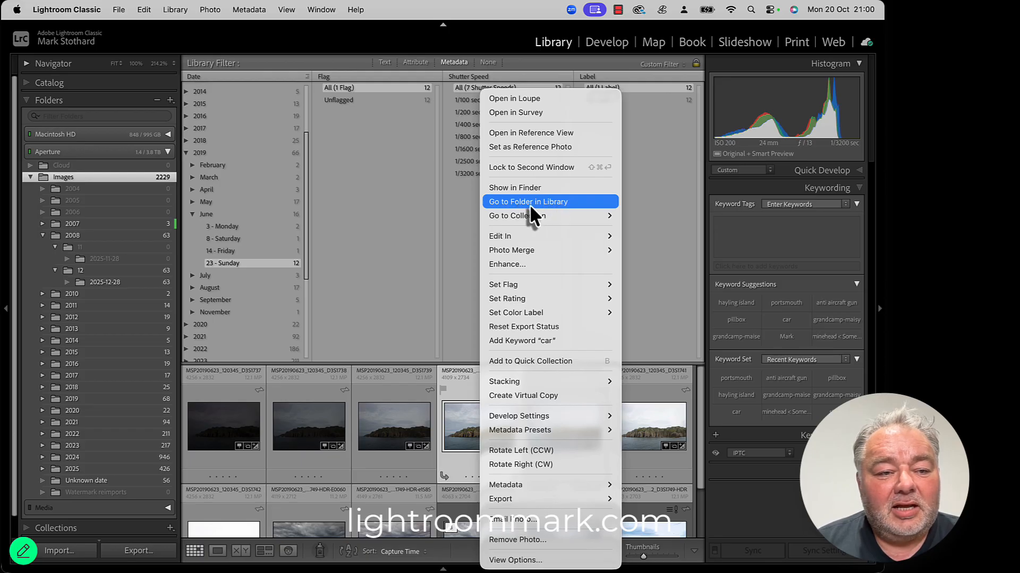
pyautogui.click(530, 205)
pyautogui.scroll(-3, 141, 465)
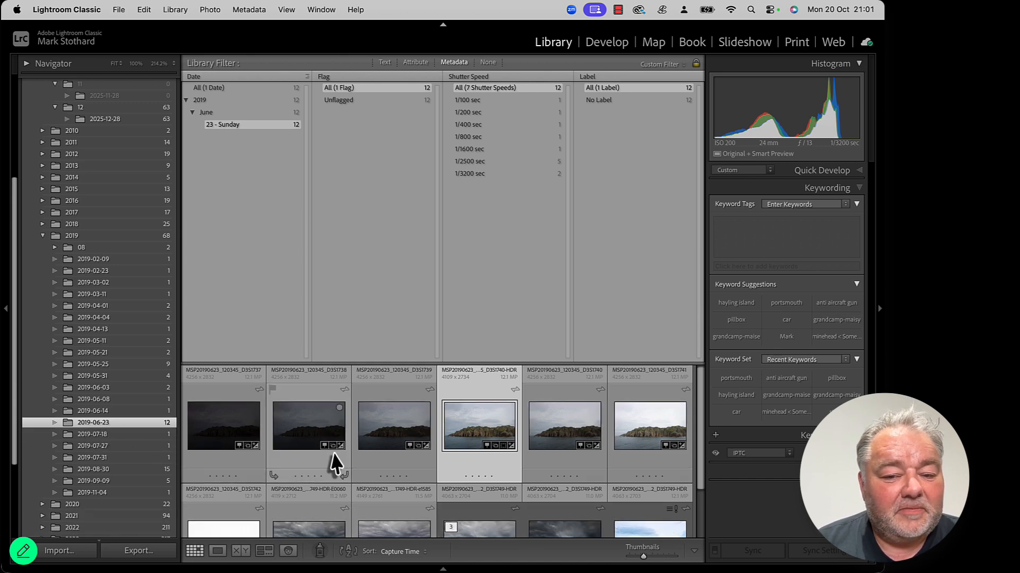
pyautogui.scroll(-2, 330, 467)
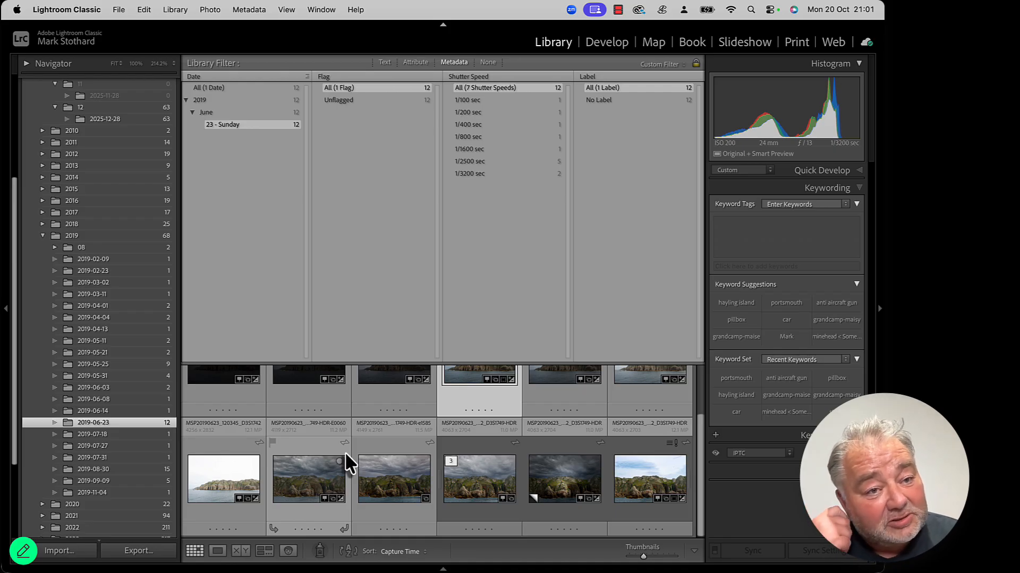
pyautogui.scroll(5, 130, 339)
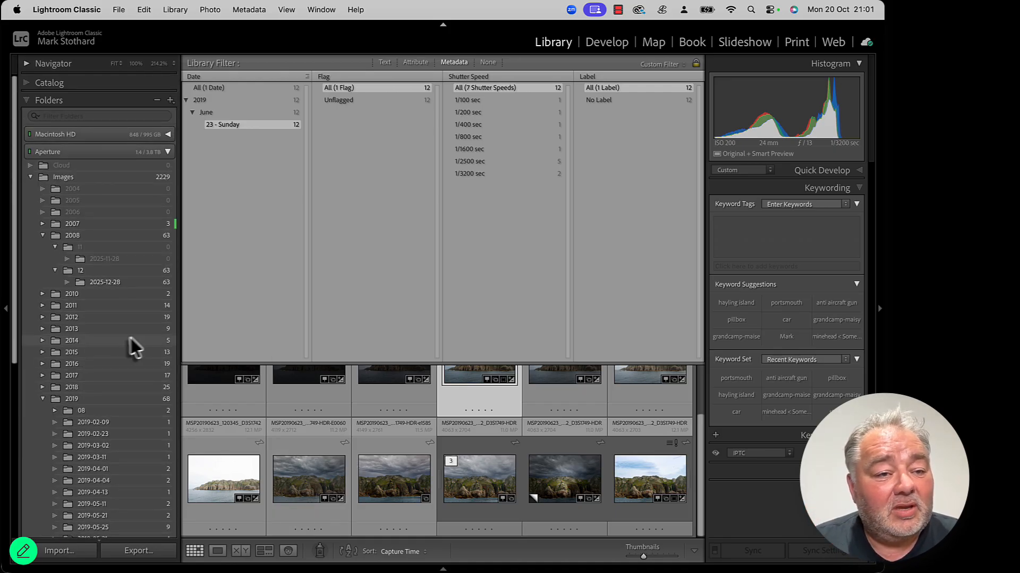
# Step: Reselect the Images folder and shrink the metadata filter area back down
pyautogui.click(91, 177)
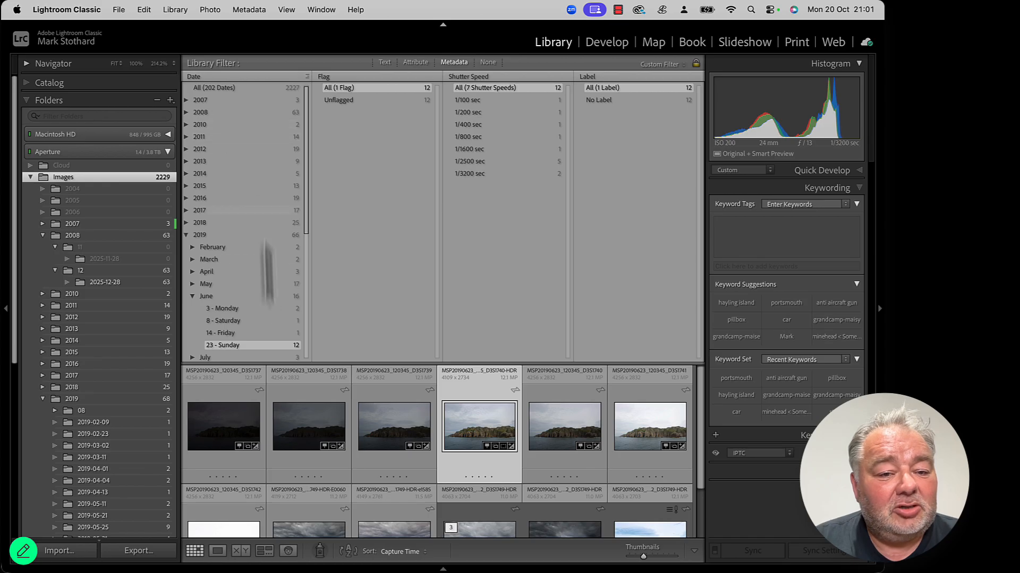
pyautogui.scroll(-3, 273, 284)
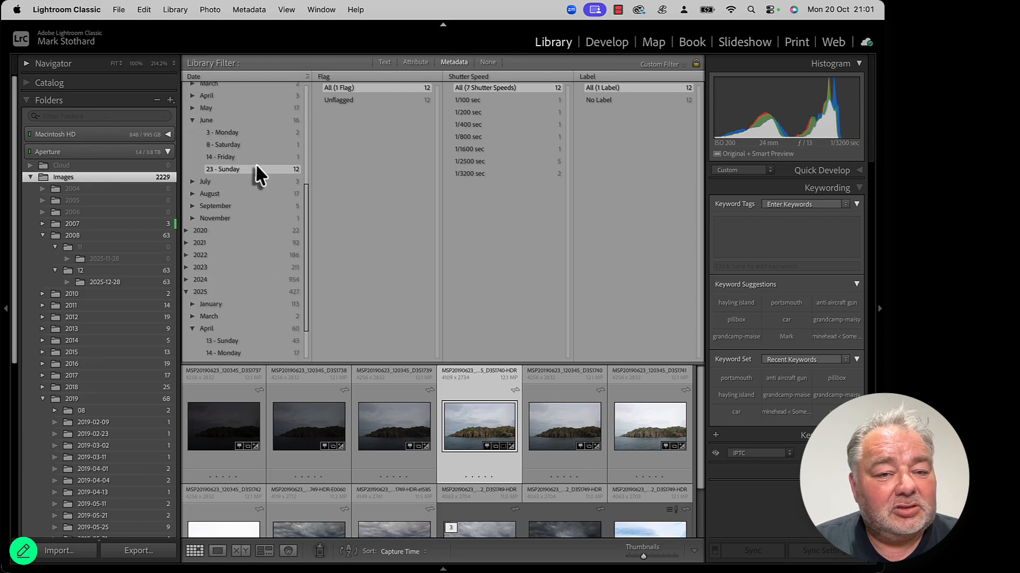
pyautogui.scroll(-1, 403, 387)
pyautogui.scroll(1, 403, 388)
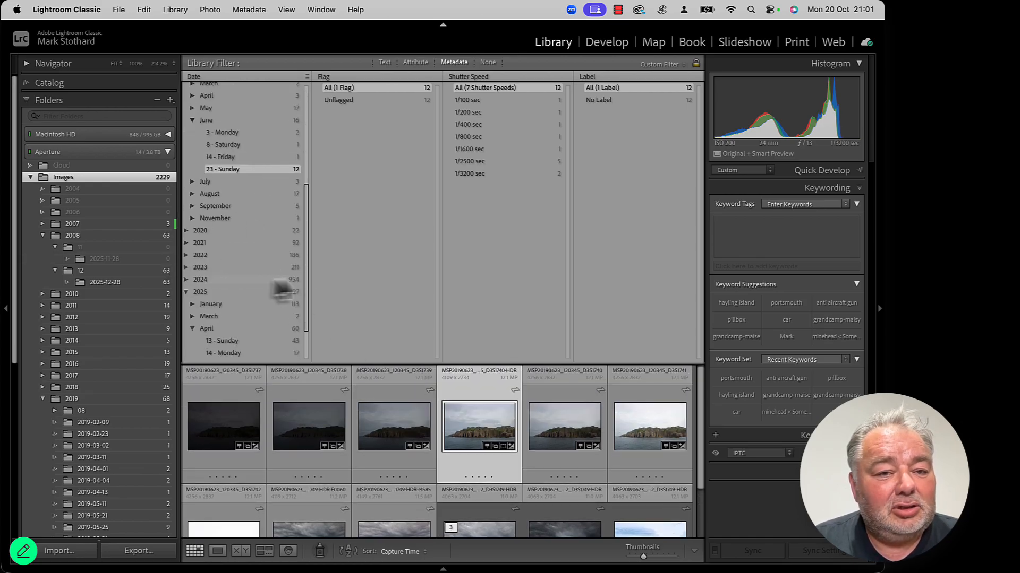
pyautogui.scroll(2, 268, 292)
pyautogui.scroll(1, 266, 283)
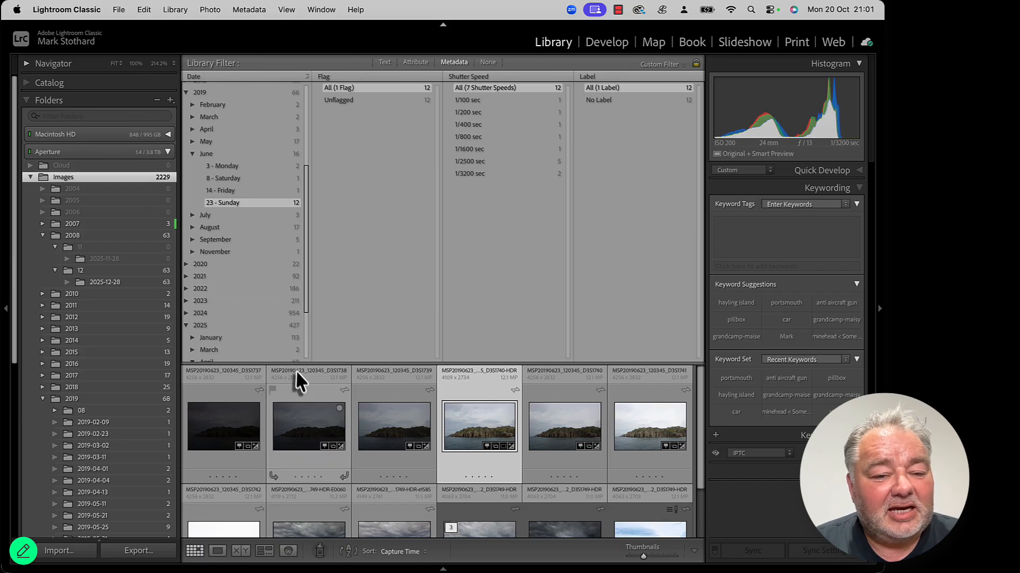
pyautogui.moveTo(297, 364); pyautogui.dragTo(298, 253)
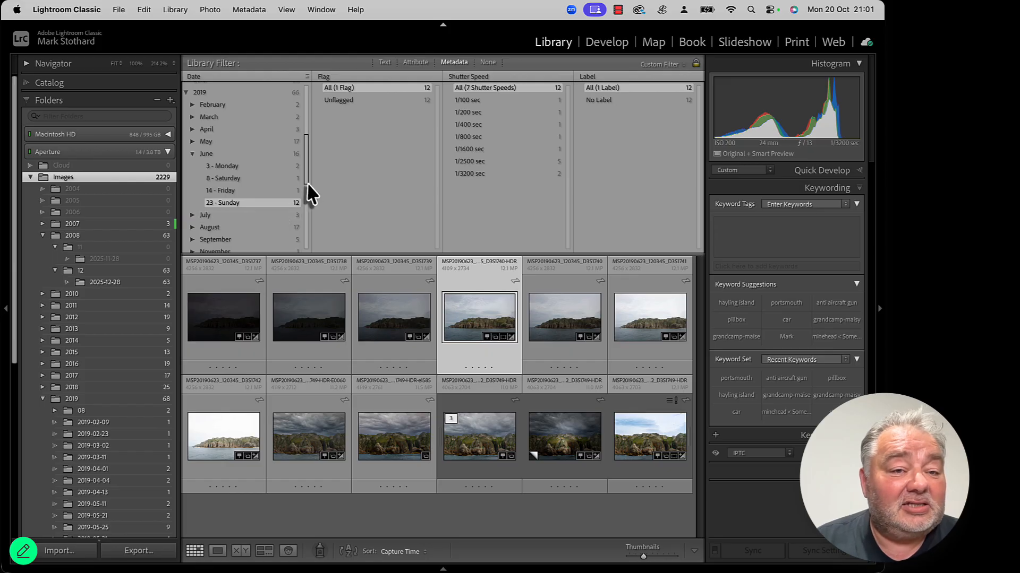
pyautogui.scroll(5, 271, 208)
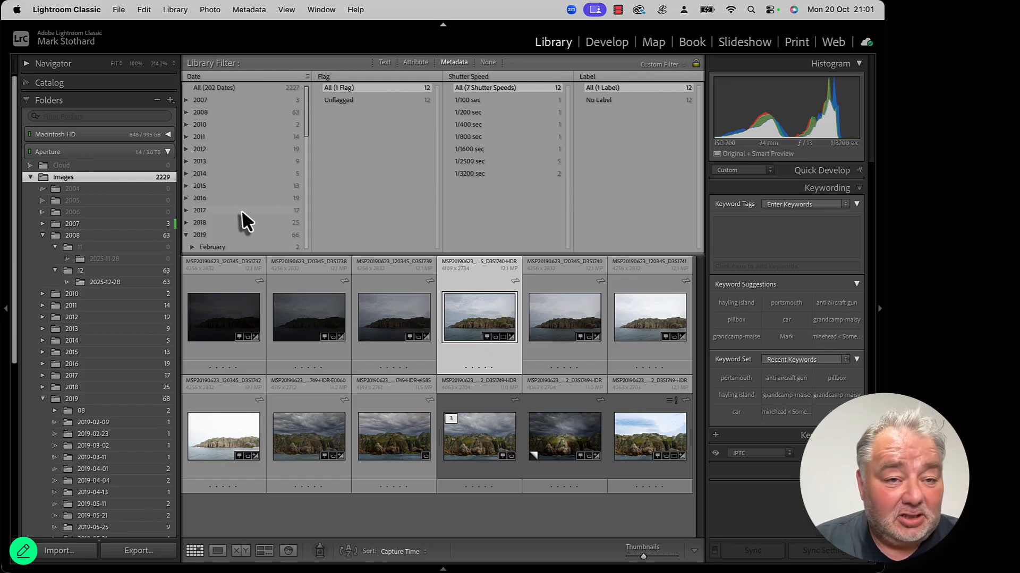
pyautogui.click(187, 101)
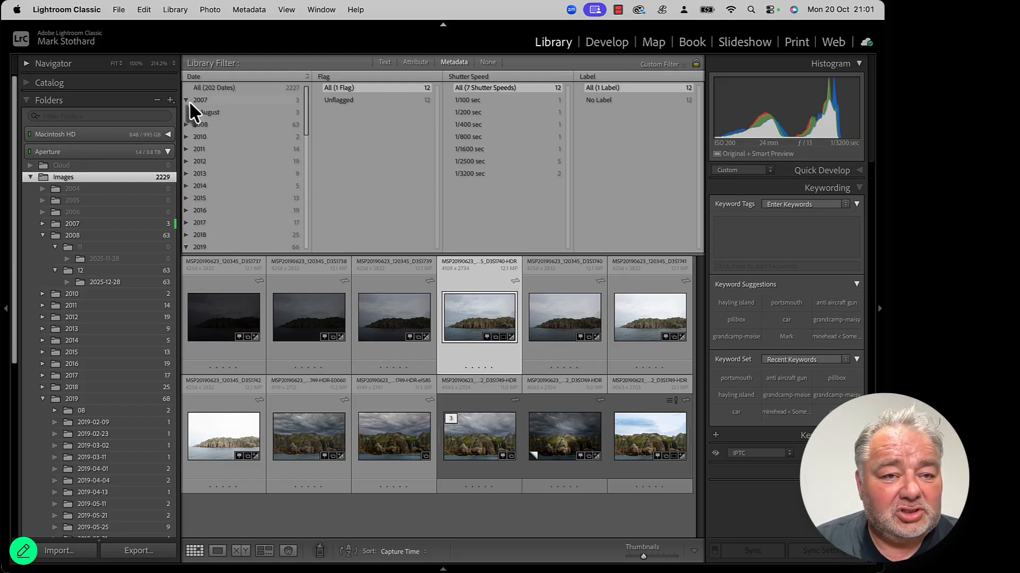
pyautogui.click(187, 101)
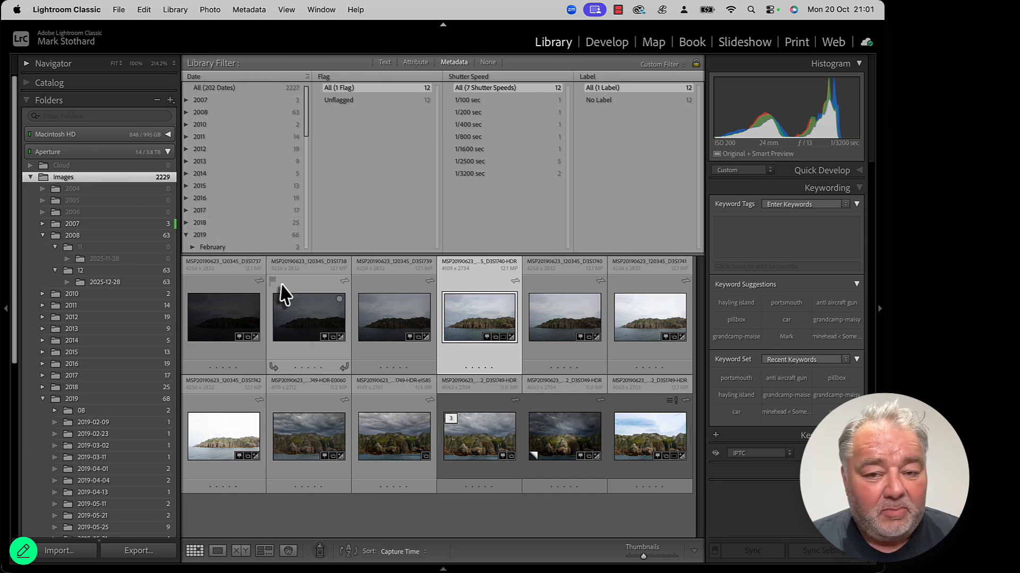
pyautogui.scroll(-5, 266, 202)
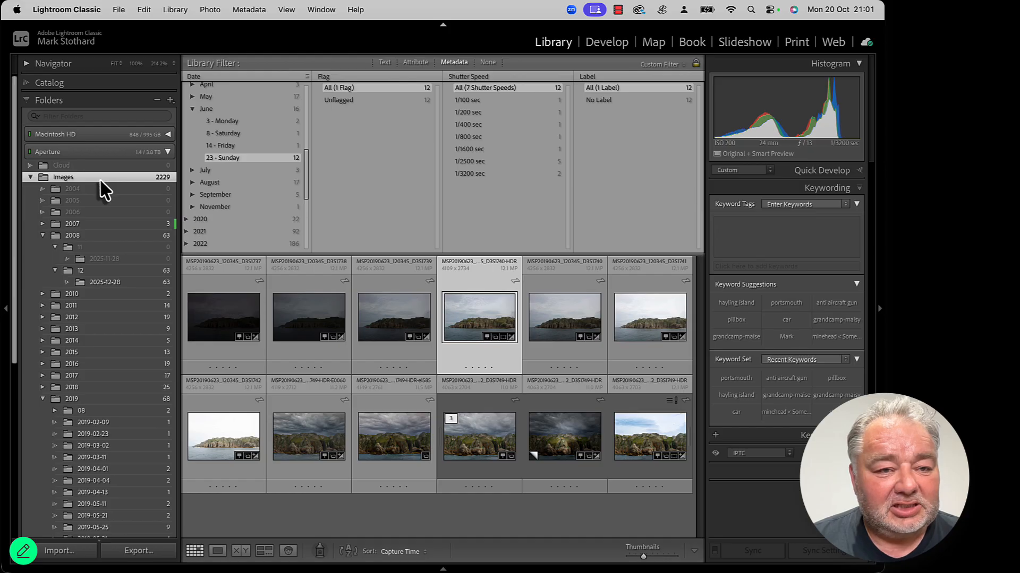
pyautogui.click(248, 314)
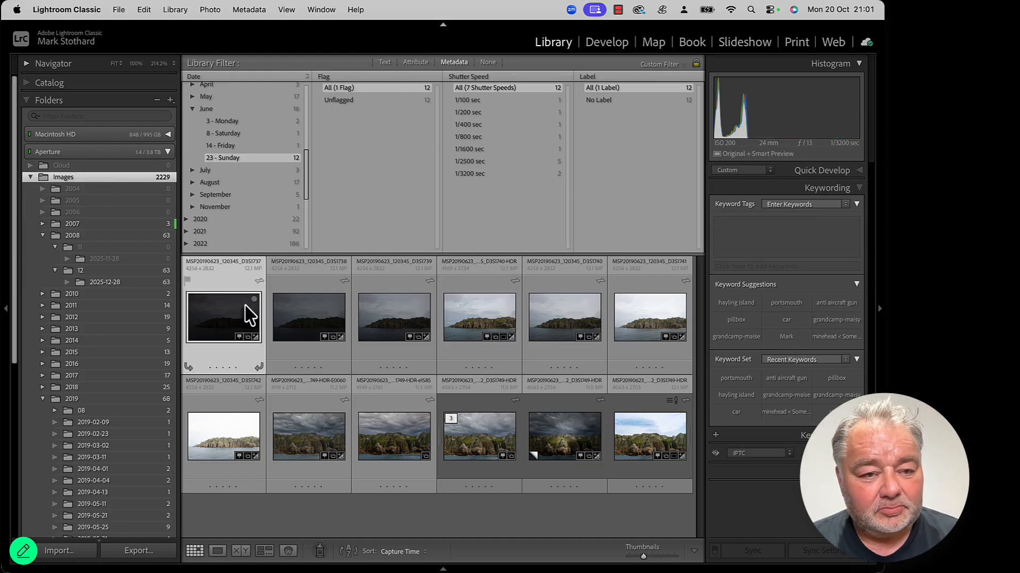
# Step: Collapse the 2008 folder in the folder tree
pyautogui.scroll(-1, 80, 251)
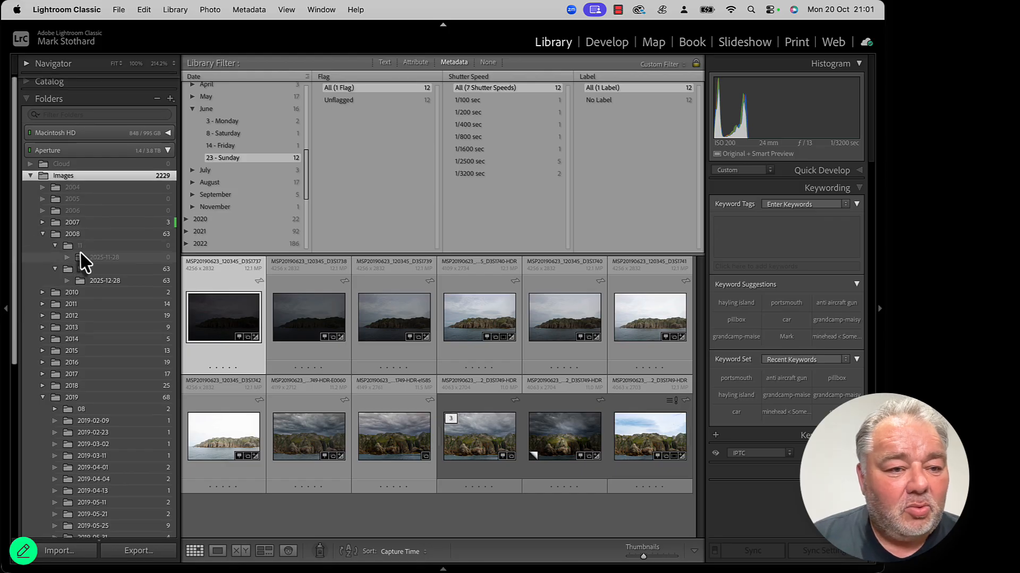
pyautogui.scroll(-1, 80, 250)
pyautogui.scroll(1, 222, 177)
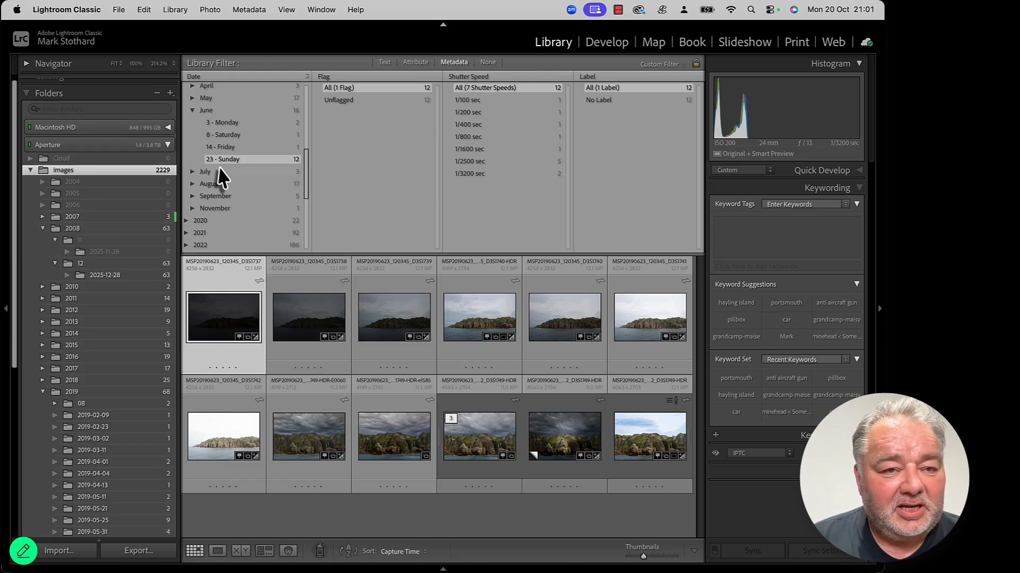
pyautogui.scroll(5, 222, 177)
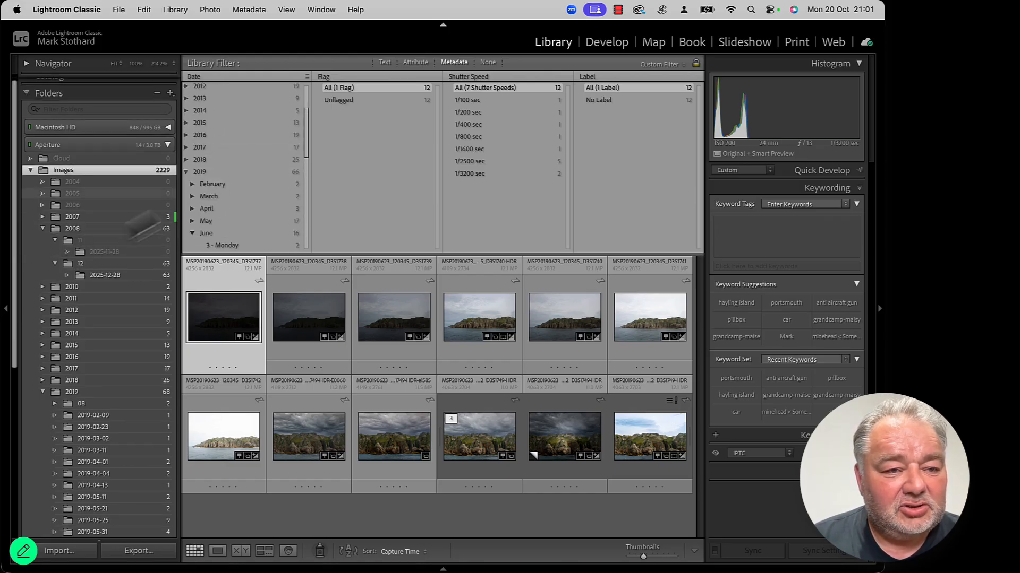
pyautogui.click(42, 228)
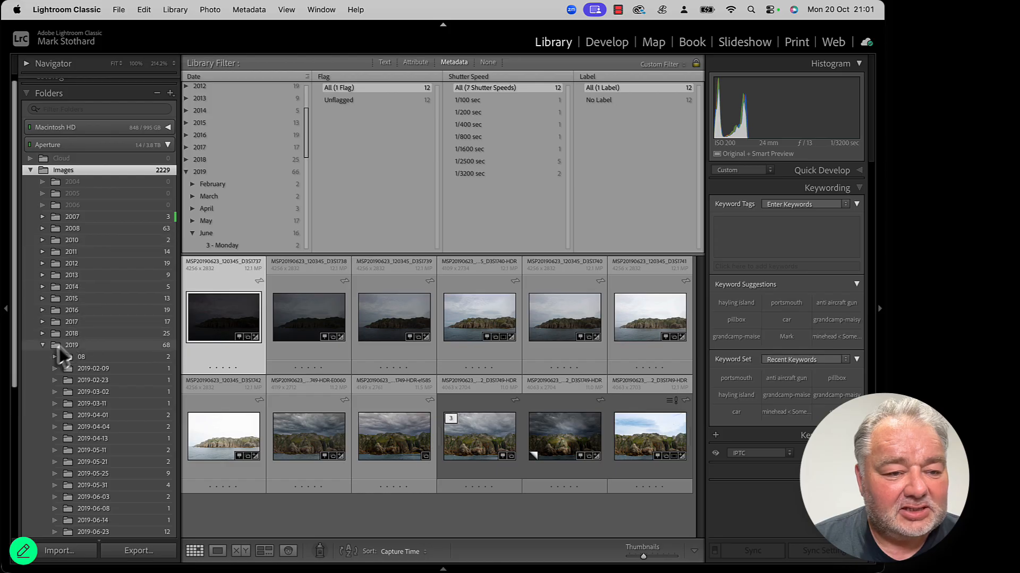
# Step: Create a folder named 06 inside the 2019 folder, without including the selected photos
pyautogui.scroll(-2, 242, 194)
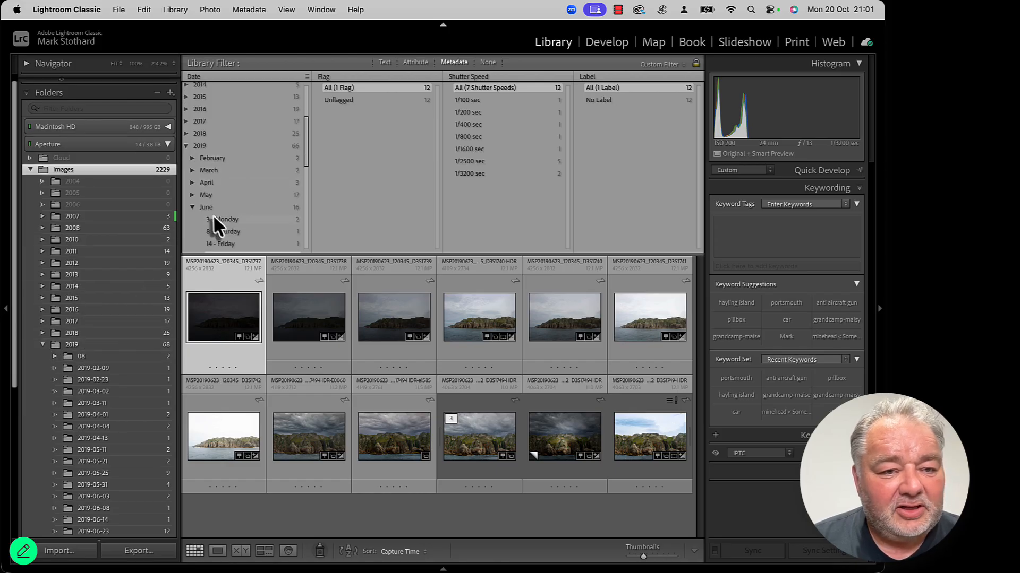
pyautogui.scroll(-5, 104, 338)
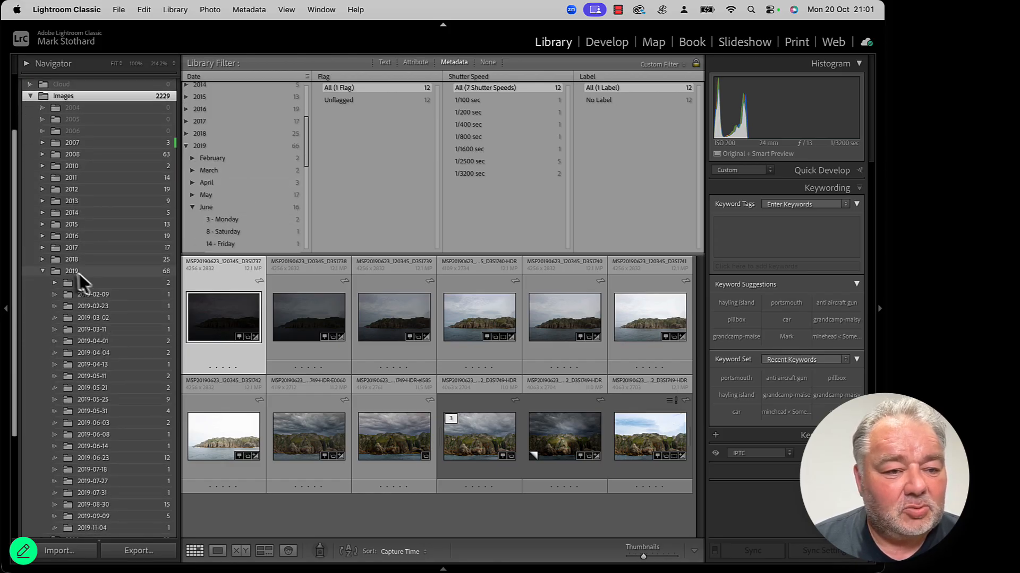
pyautogui.scroll(-3, 101, 289)
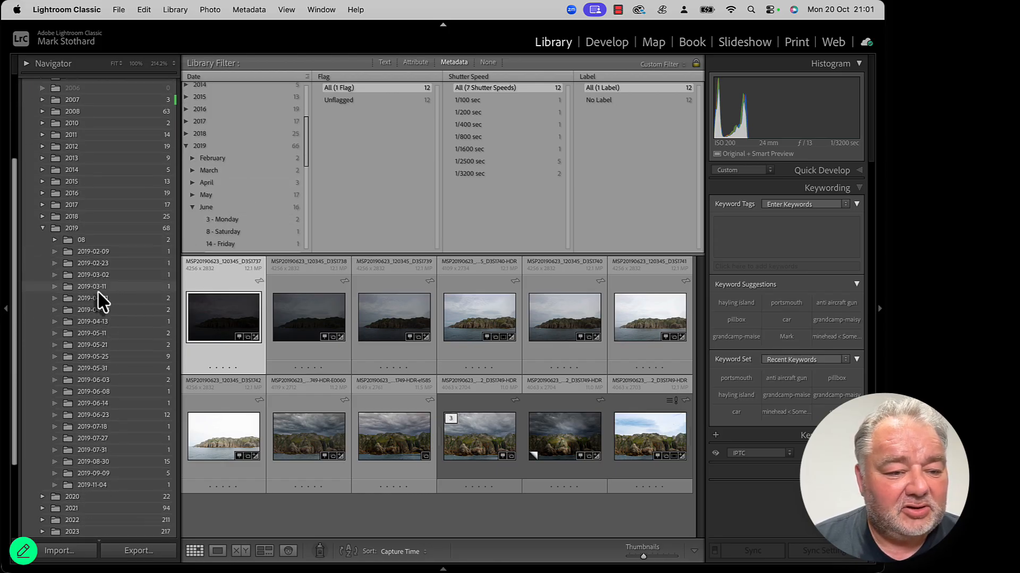
pyautogui.rightClick(75, 229)
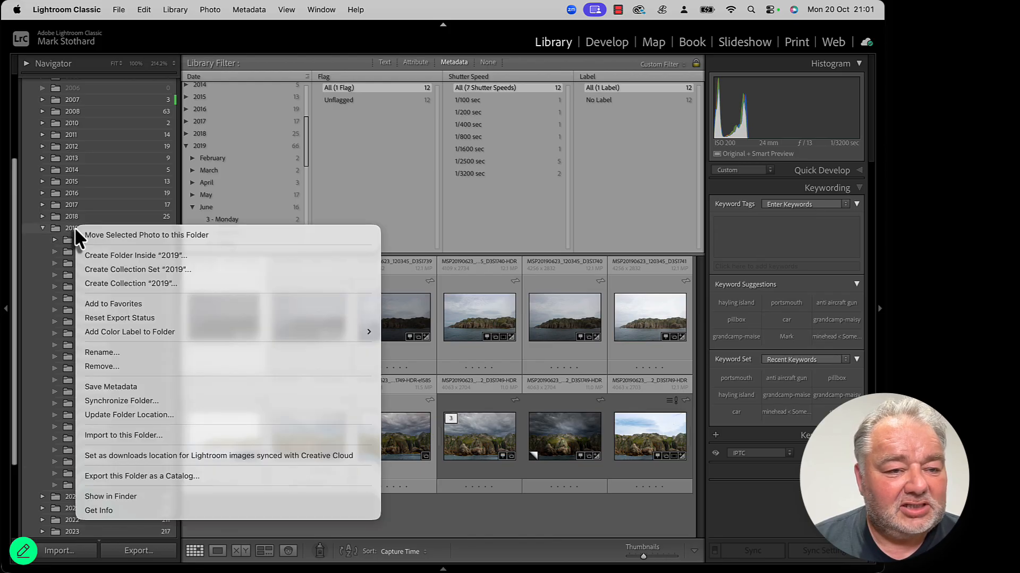
pyautogui.click(187, 256)
pyautogui.write('06')
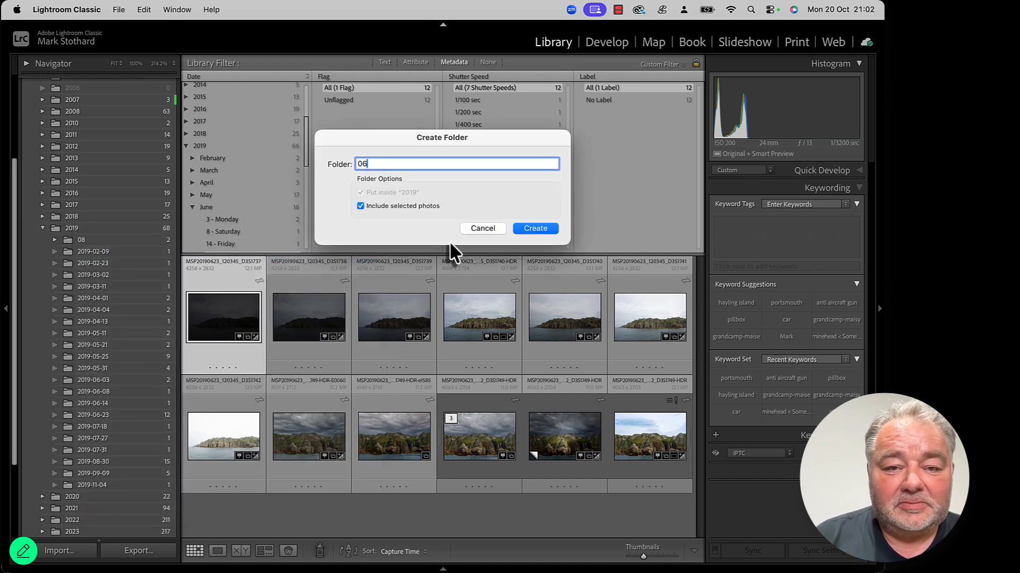
pyautogui.click(429, 205)
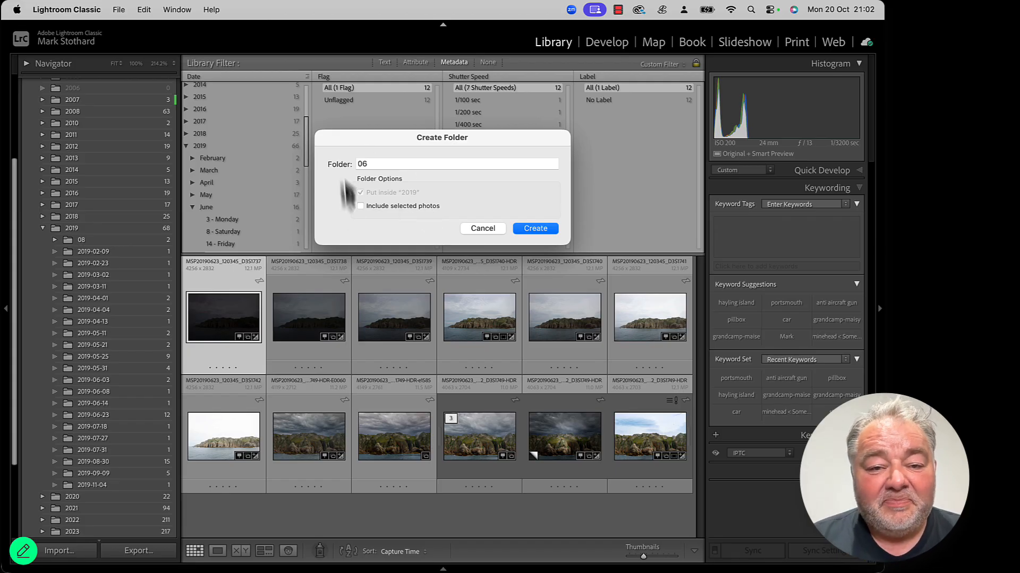
pyautogui.click(531, 230)
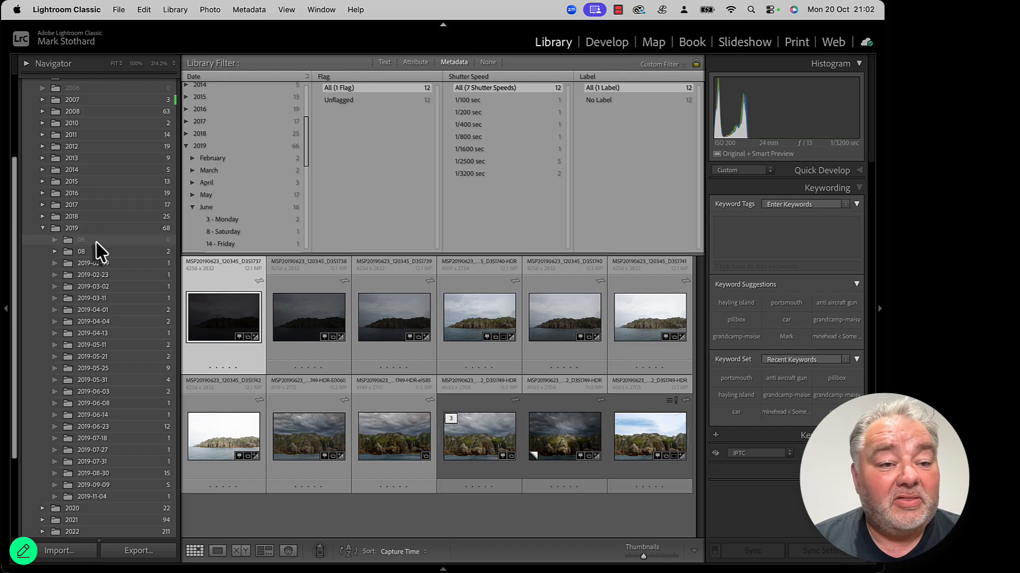
# Step: Select all the filtered photos and create a folder 2019-06-23 inside the 06 folder that includes them
pyautogui.scroll(-4, 255, 216)
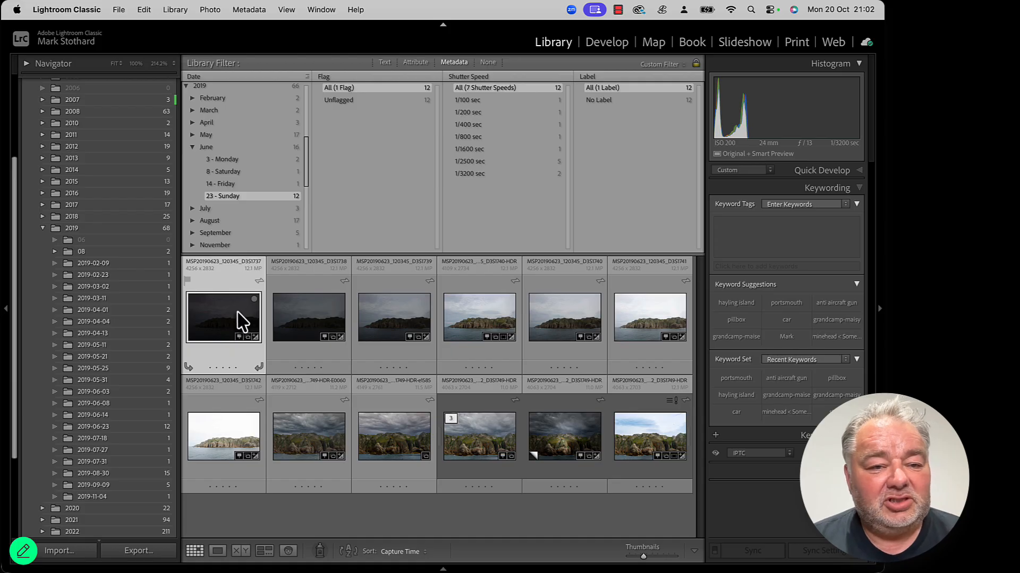
pyautogui.press('super+a')
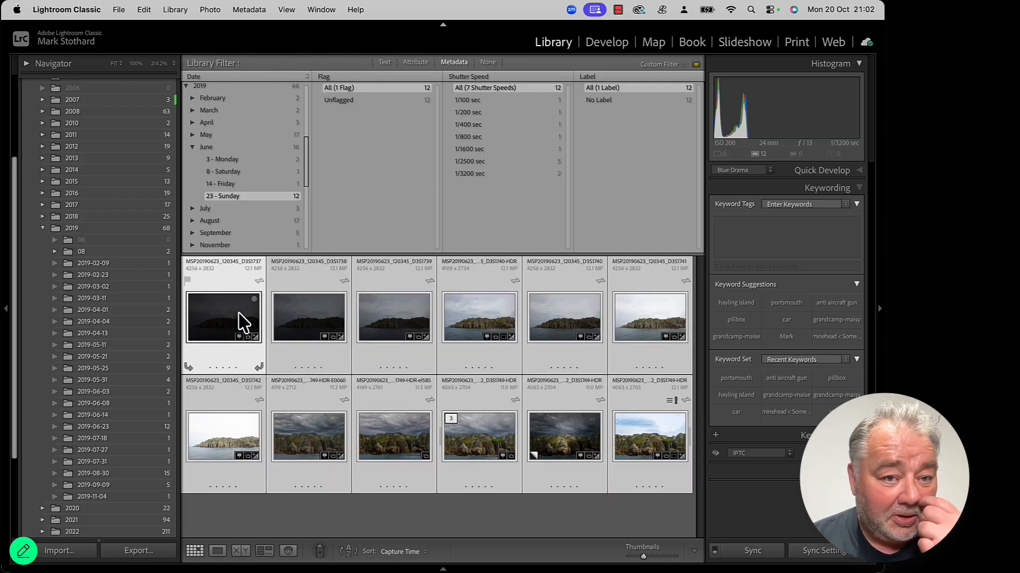
pyautogui.scroll(5, 69, 213)
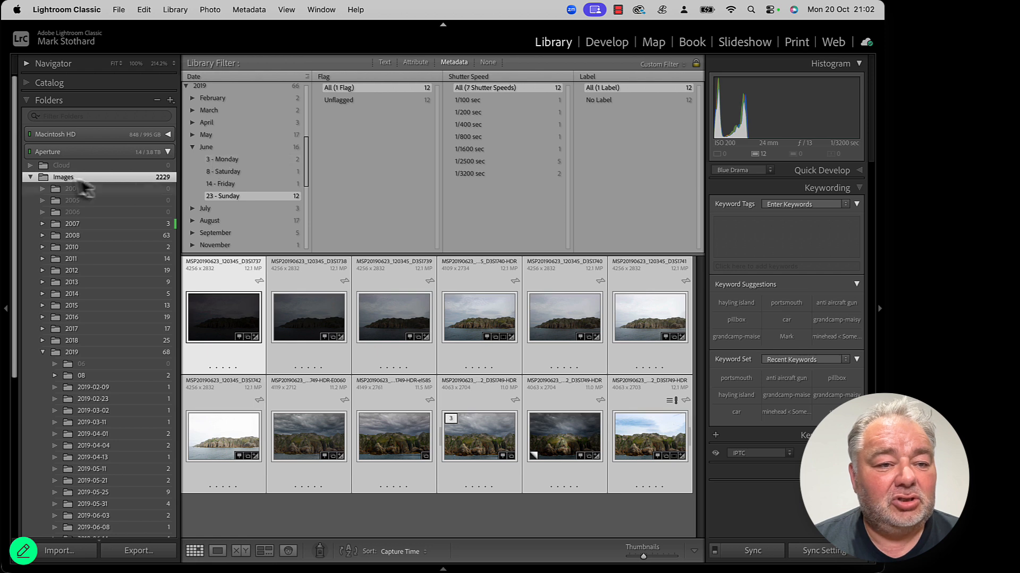
pyautogui.scroll(-2, 103, 364)
pyautogui.scroll(-2, 104, 363)
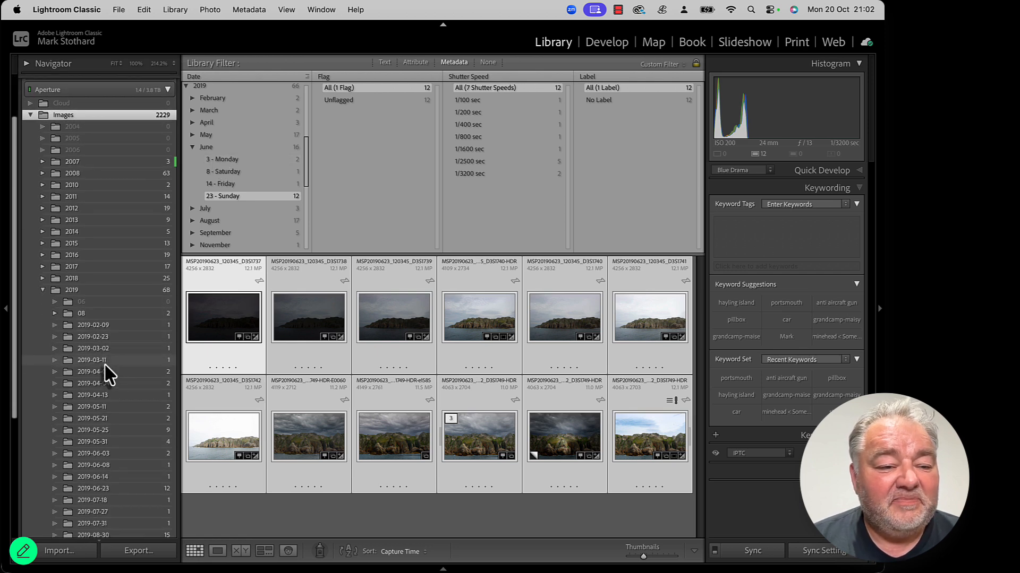
pyautogui.rightClick(92, 303)
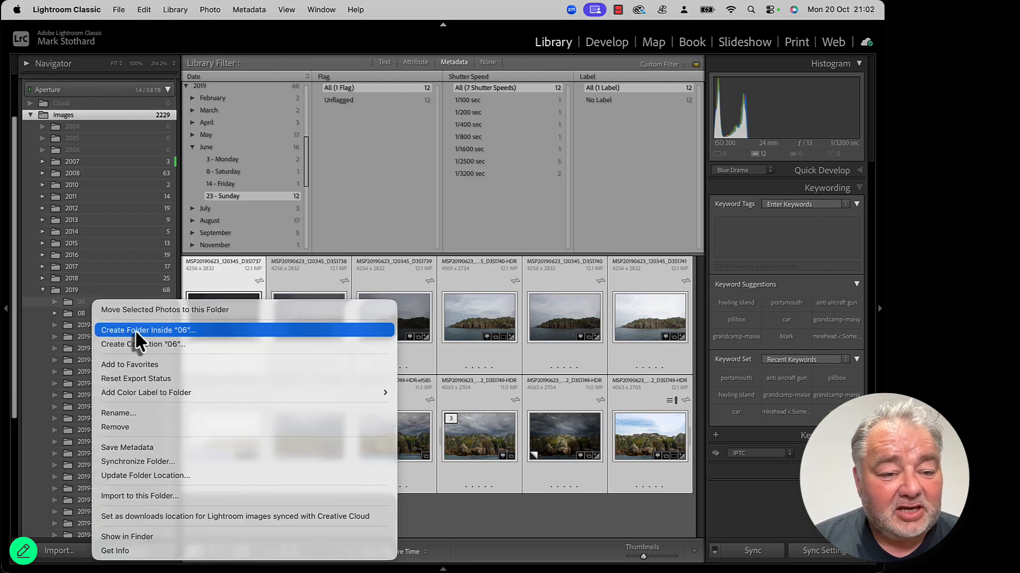
pyautogui.click(167, 330)
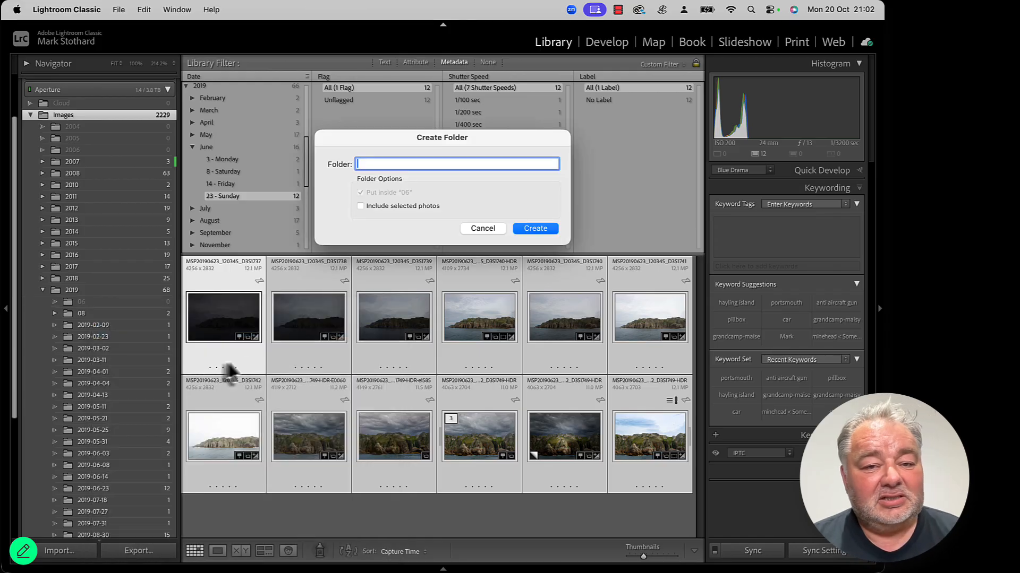
pyautogui.write('201')
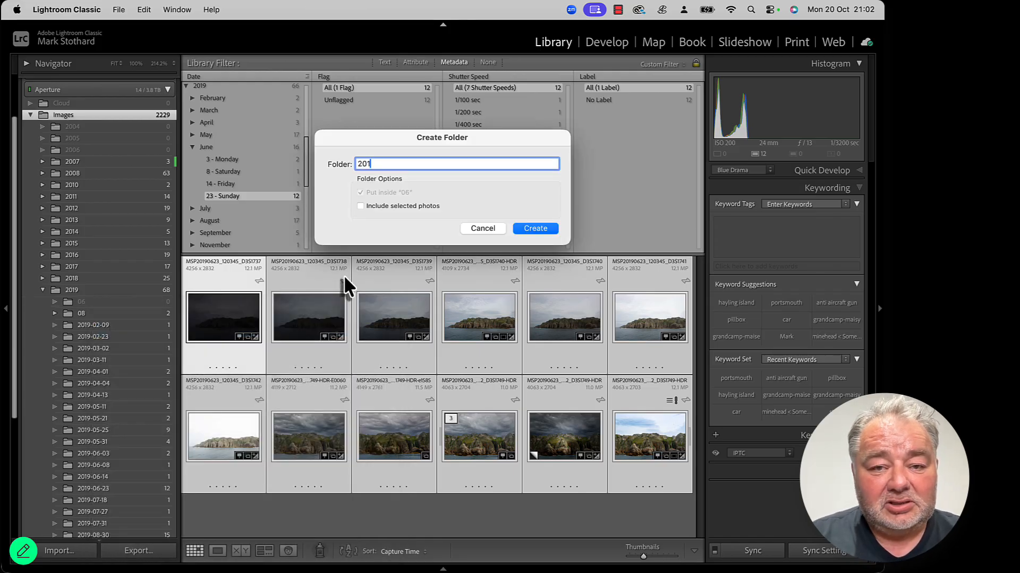
pyautogui.write('9-0')
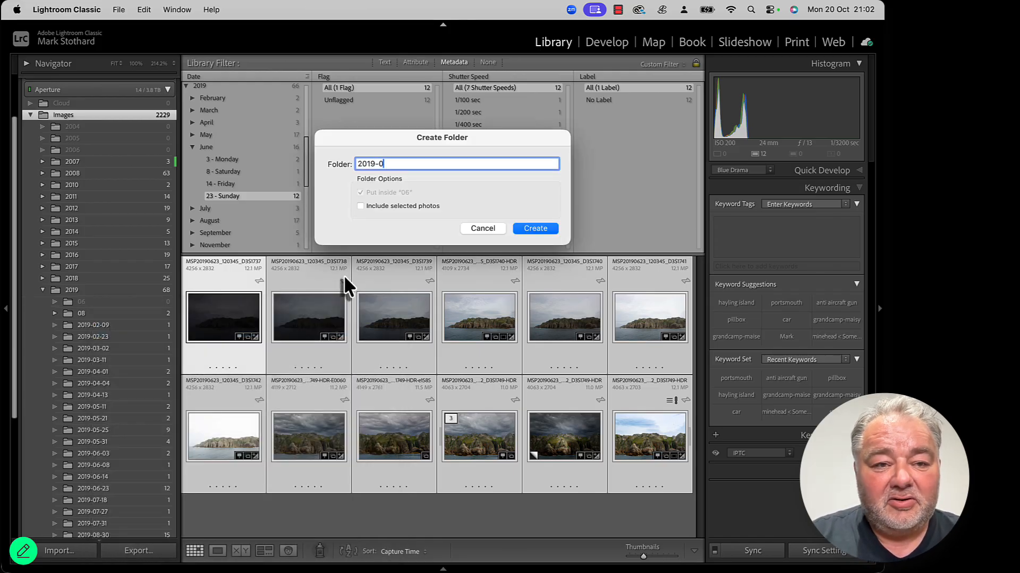
pyautogui.write('6-23')
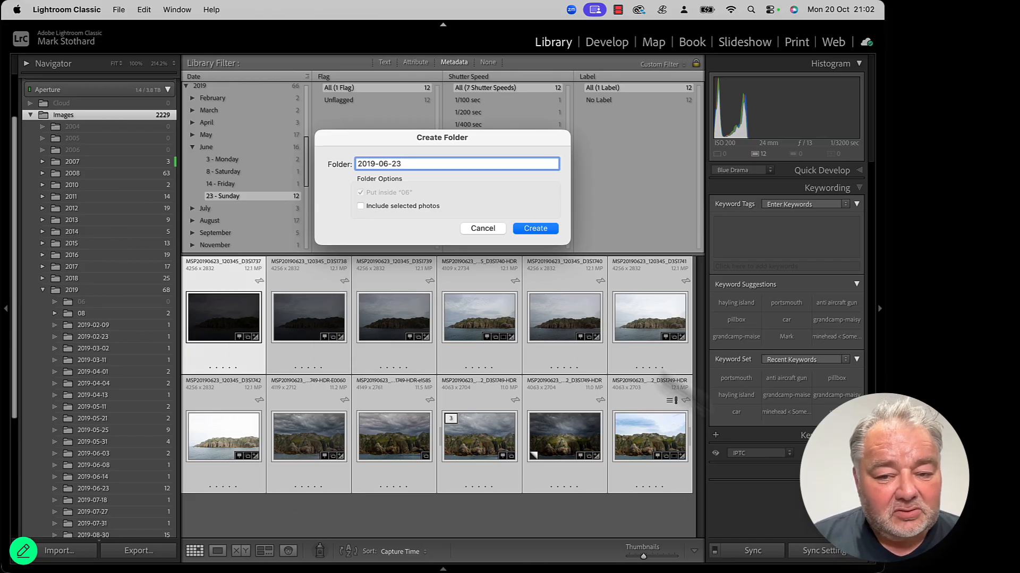
pyautogui.click(396, 206)
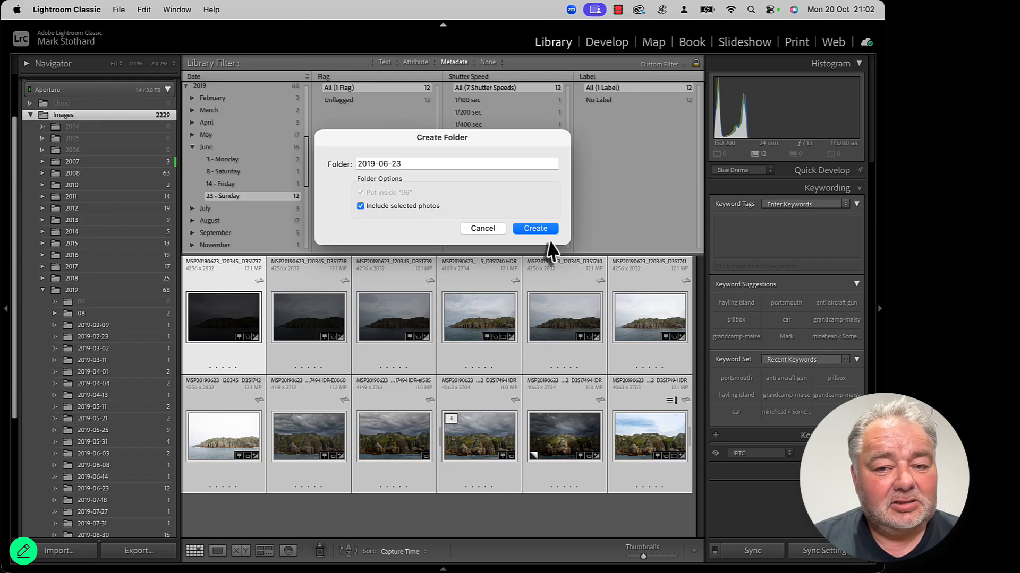
pyautogui.click(536, 228)
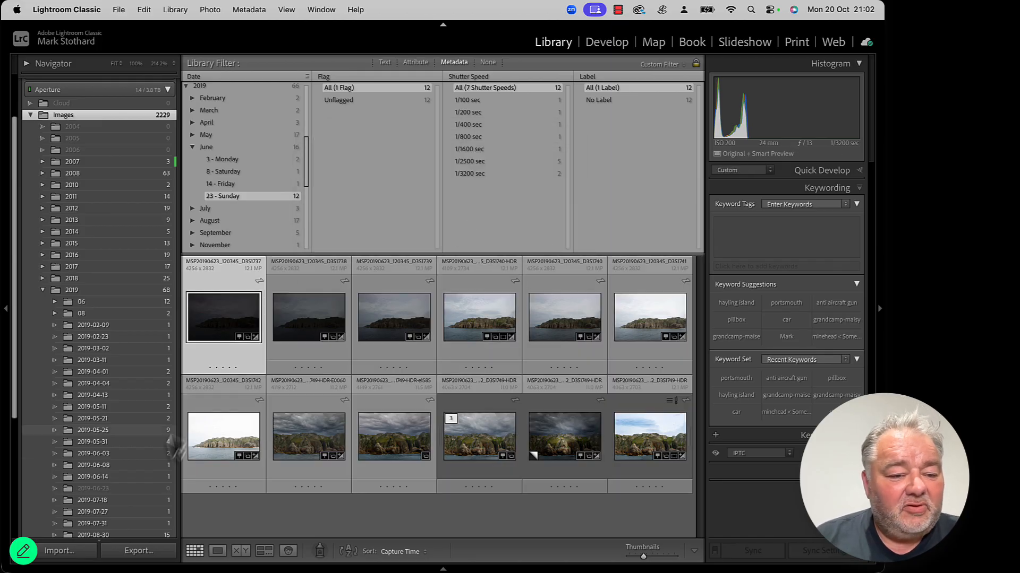
# Step: Open the original 2019-06-23 folder, then expand 06 and open the new 2019-06-23 folder inside it
pyautogui.click(123, 488)
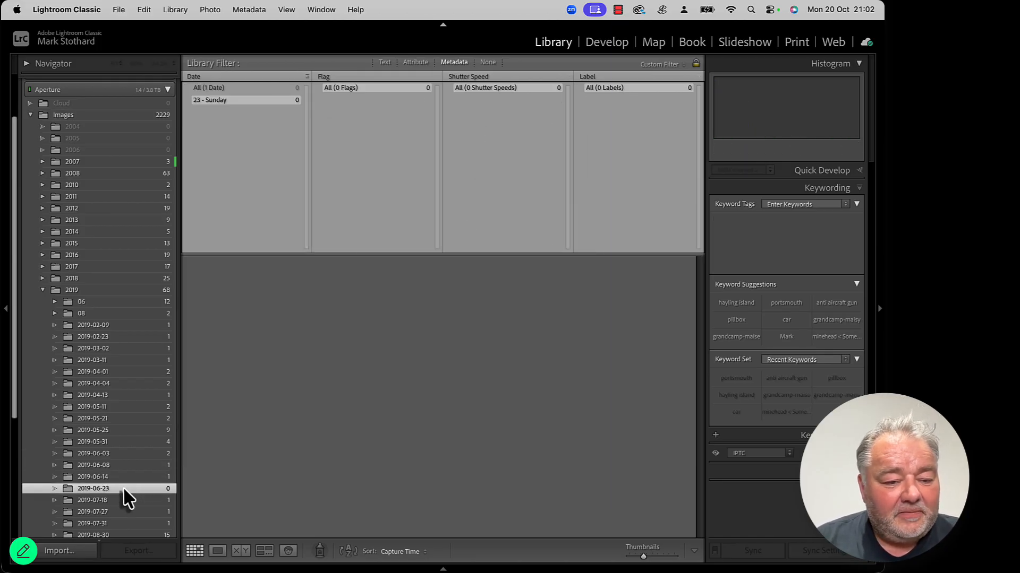
pyautogui.click(55, 302)
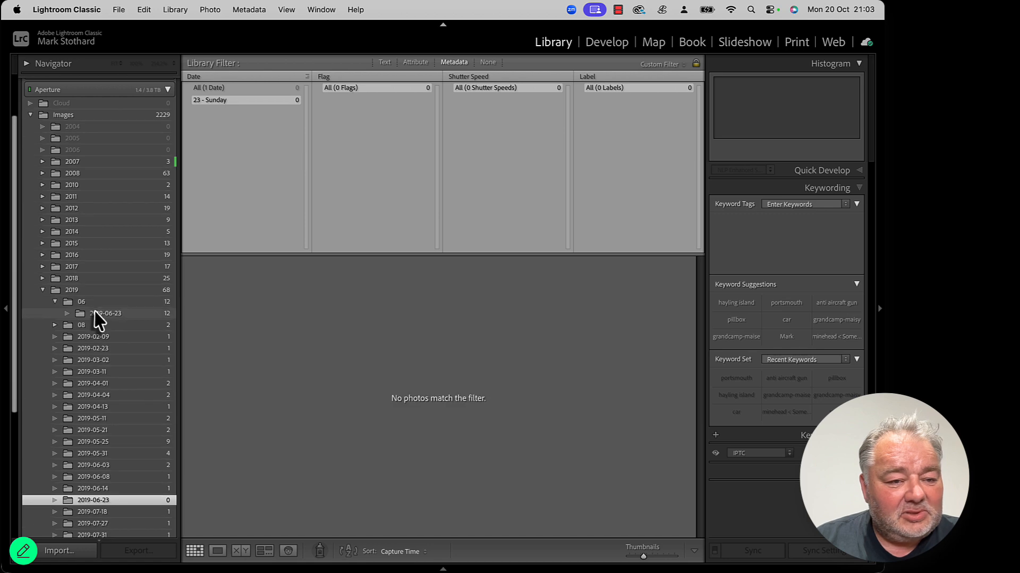
pyautogui.click(125, 314)
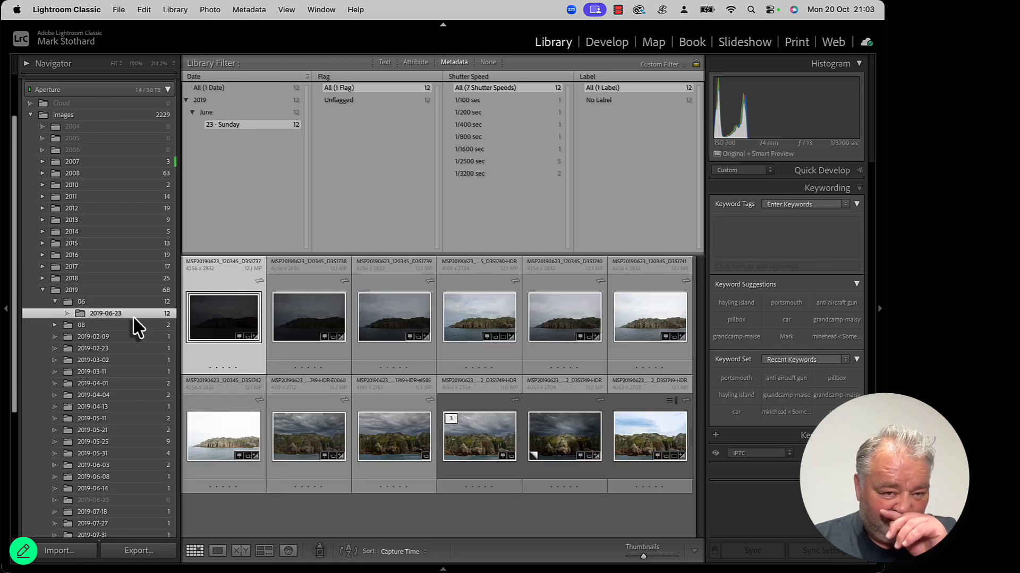
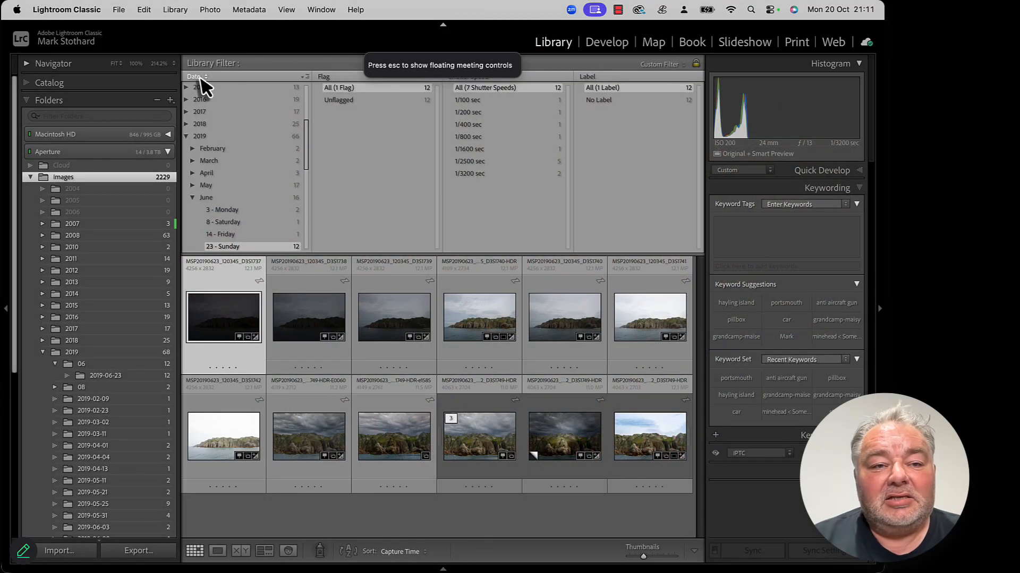
# Step: Switch the first metadata filter column to GPS Data and filter the library to photos with no coordinates
pyautogui.click(197, 78)
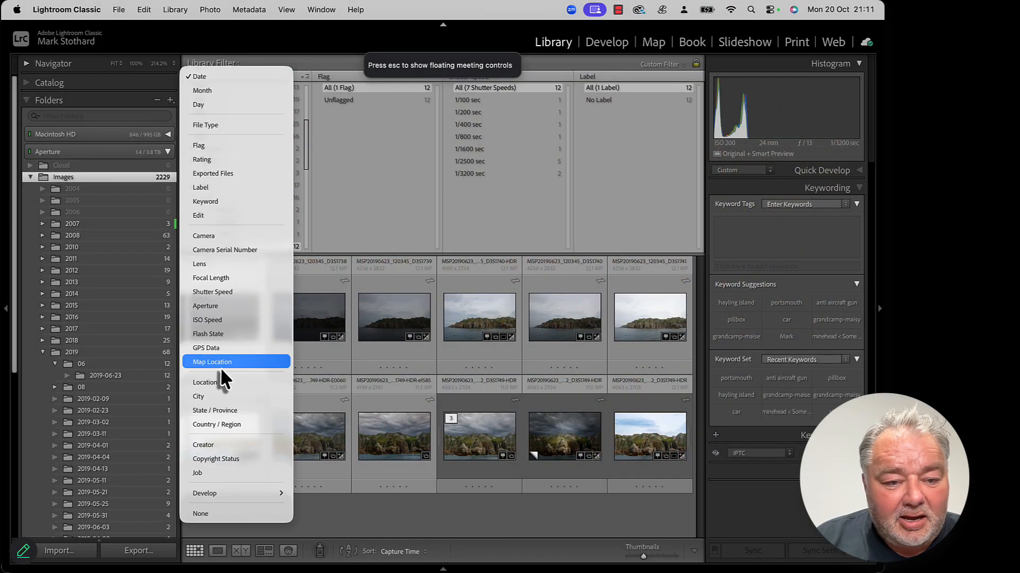
pyautogui.press('Escape')
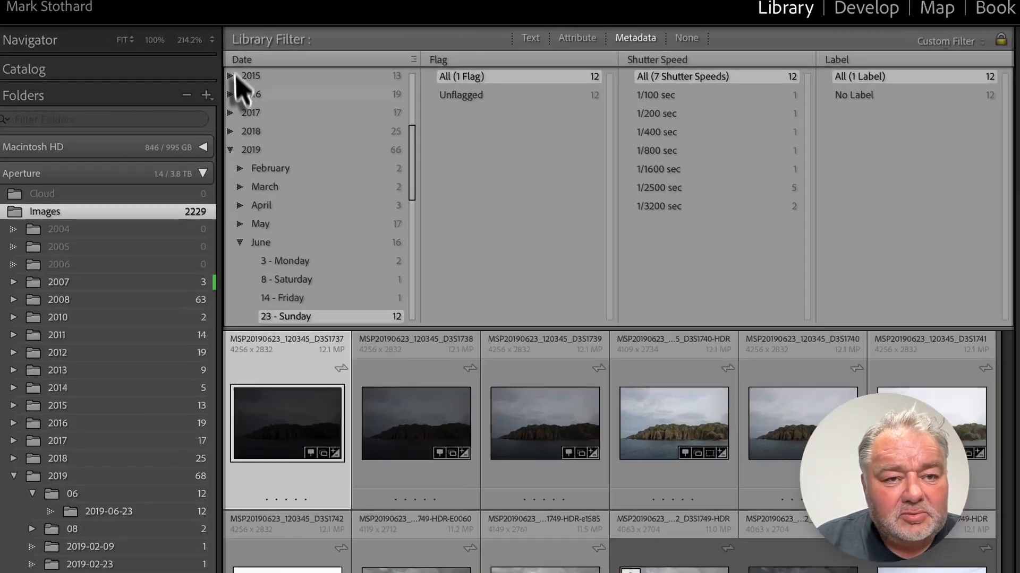
pyautogui.click(194, 78)
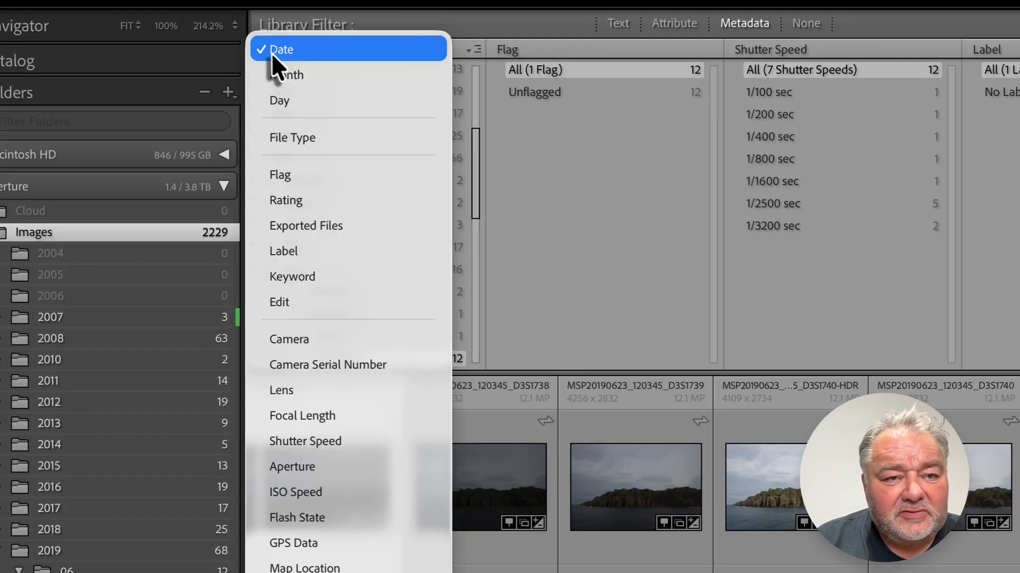
pyautogui.click(329, 544)
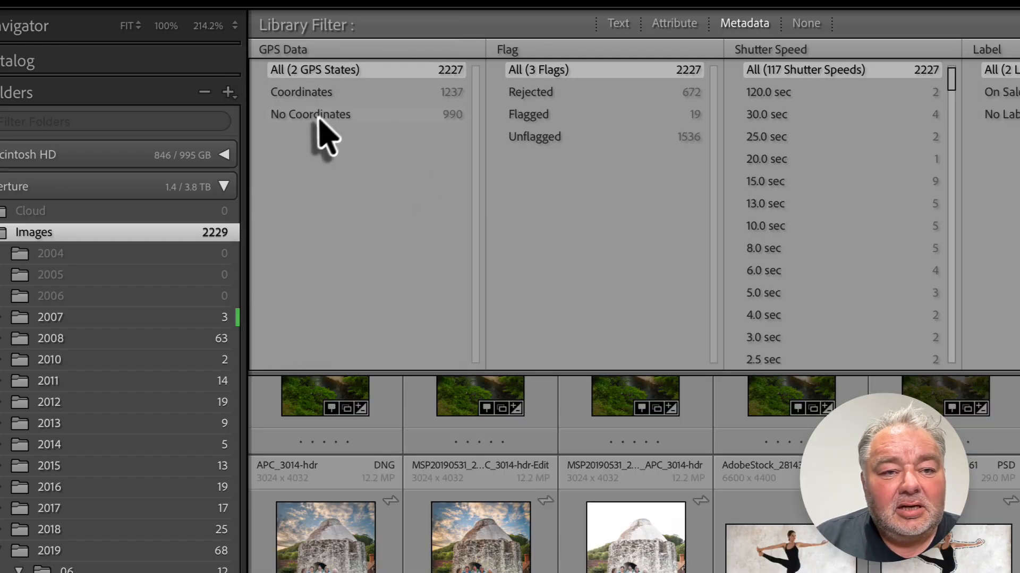
pyautogui.click(319, 115)
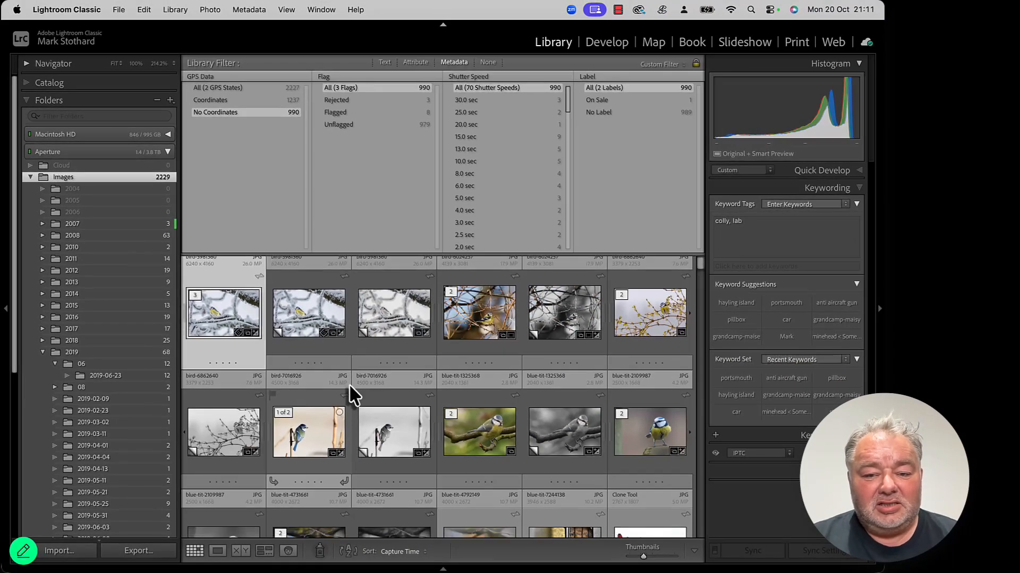
pyautogui.scroll(-5, 357, 391)
pyautogui.scroll(-10, 361, 393)
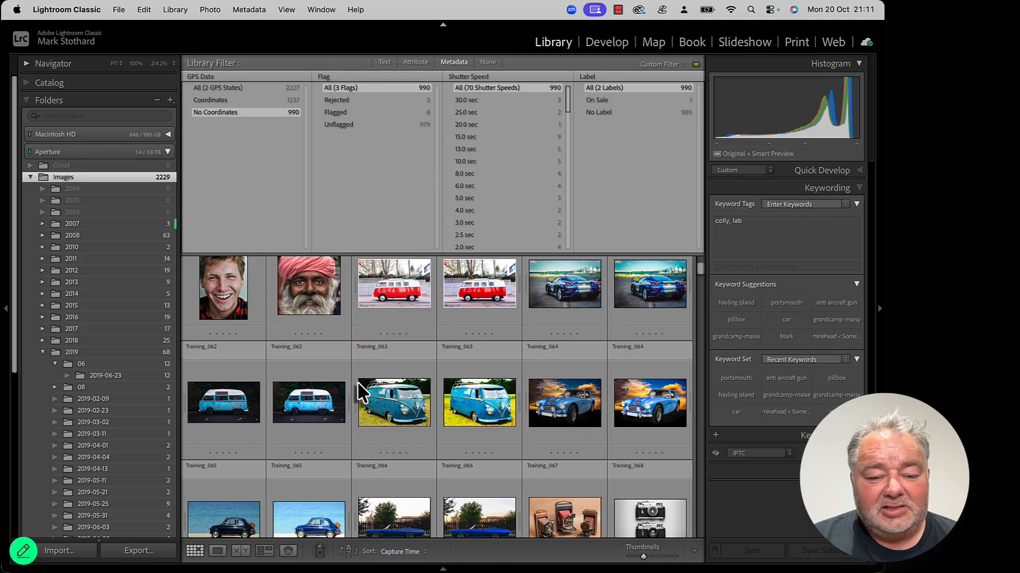
pyautogui.scroll(-10, 360, 395)
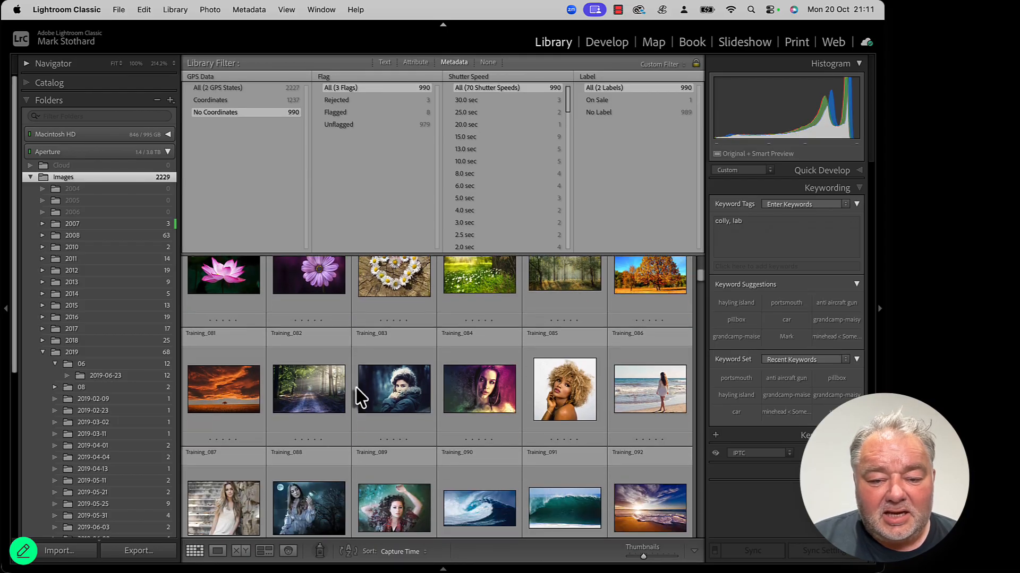
pyautogui.scroll(-15, 382, 437)
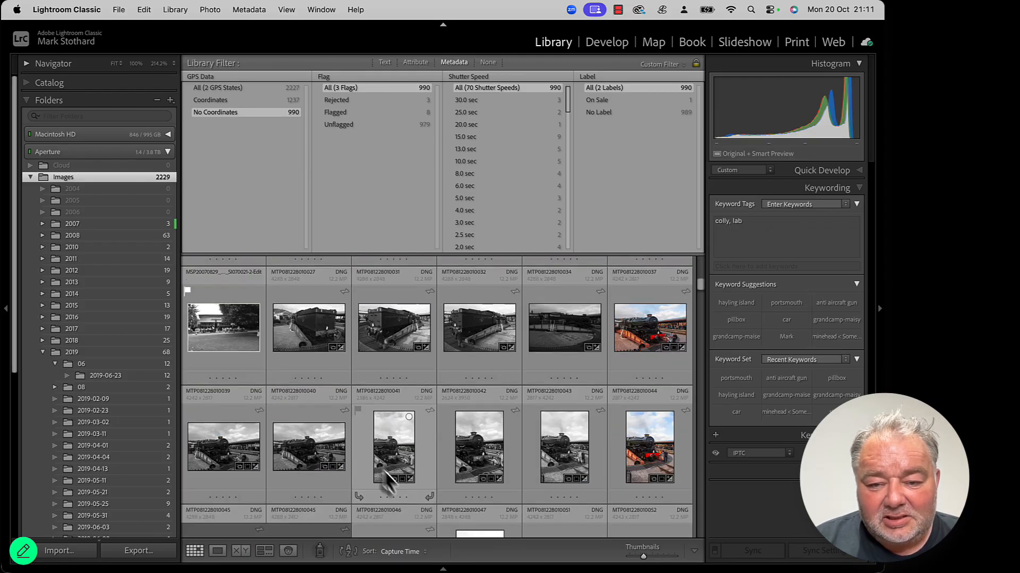
pyautogui.scroll(2, 392, 480)
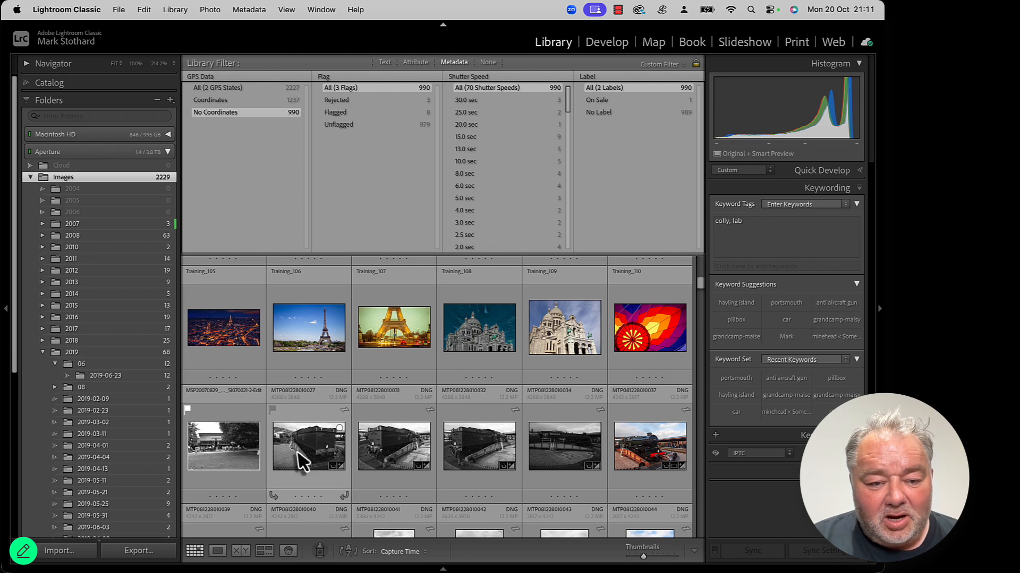
pyautogui.click(391, 455)
pyautogui.scroll(-6, 393, 456)
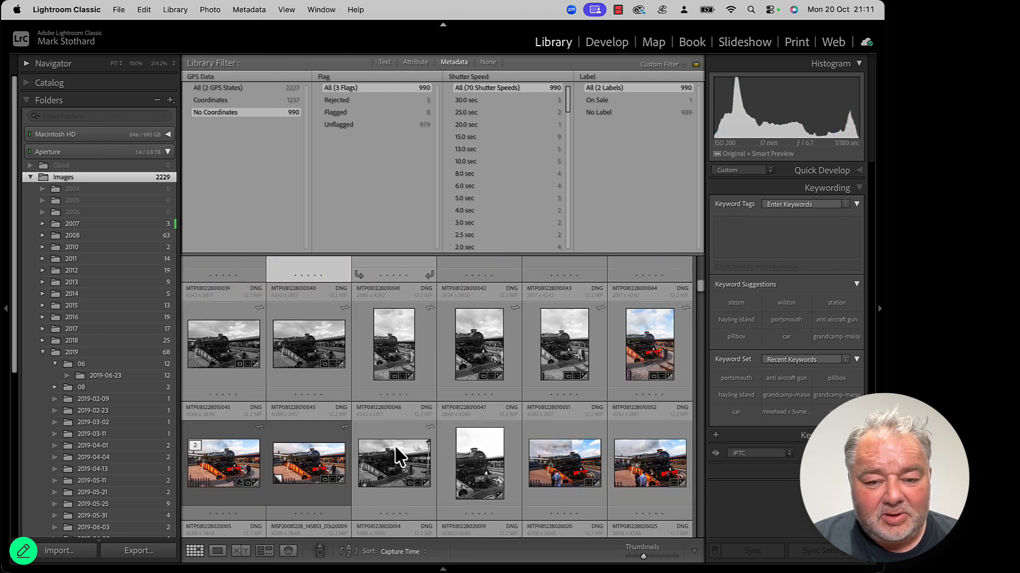
pyautogui.scroll(-1, 396, 457)
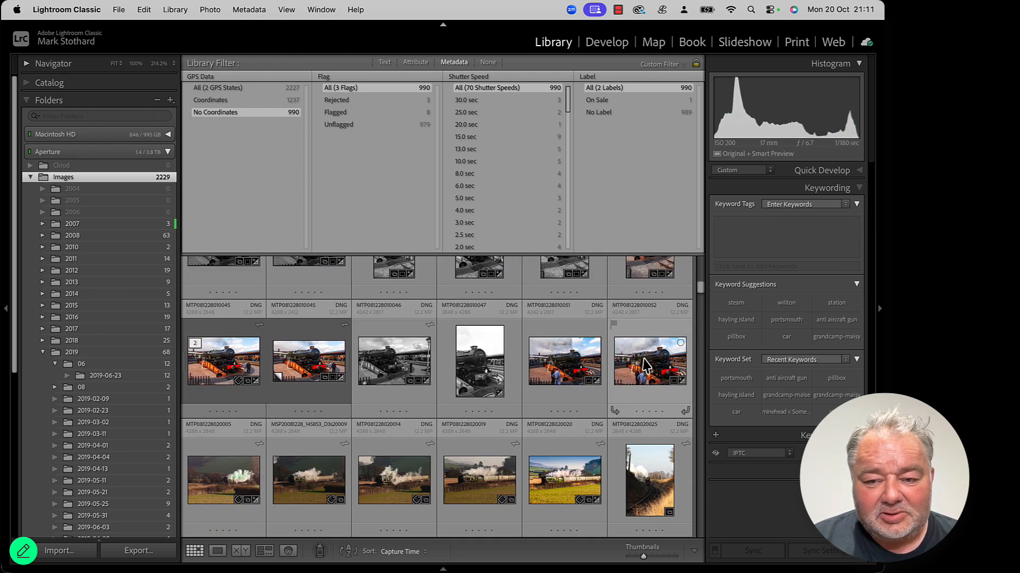
pyautogui.keyDown('shift'); pyautogui.click(645, 365); pyautogui.keyUp('shift')
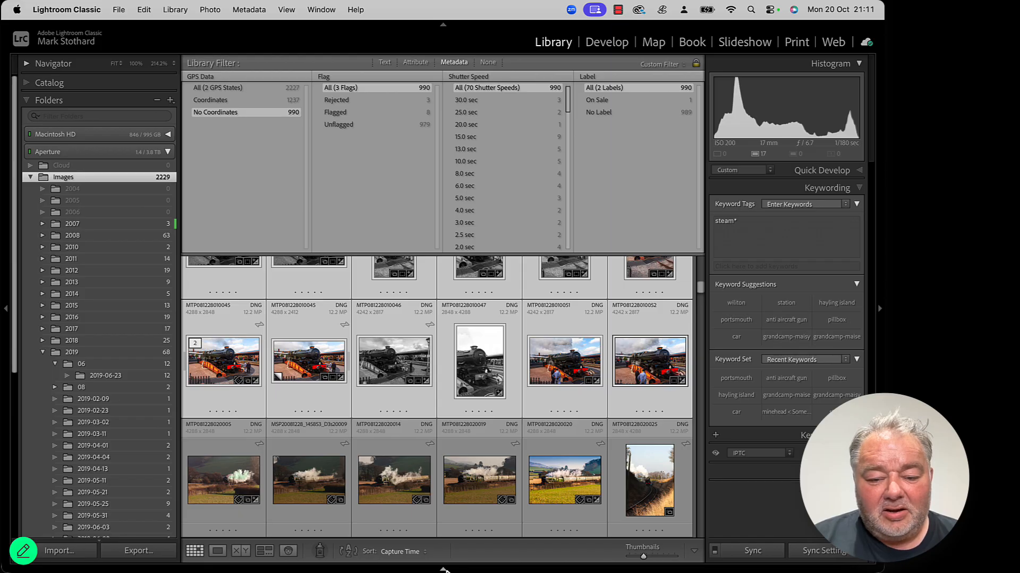
pyautogui.click(443, 570)
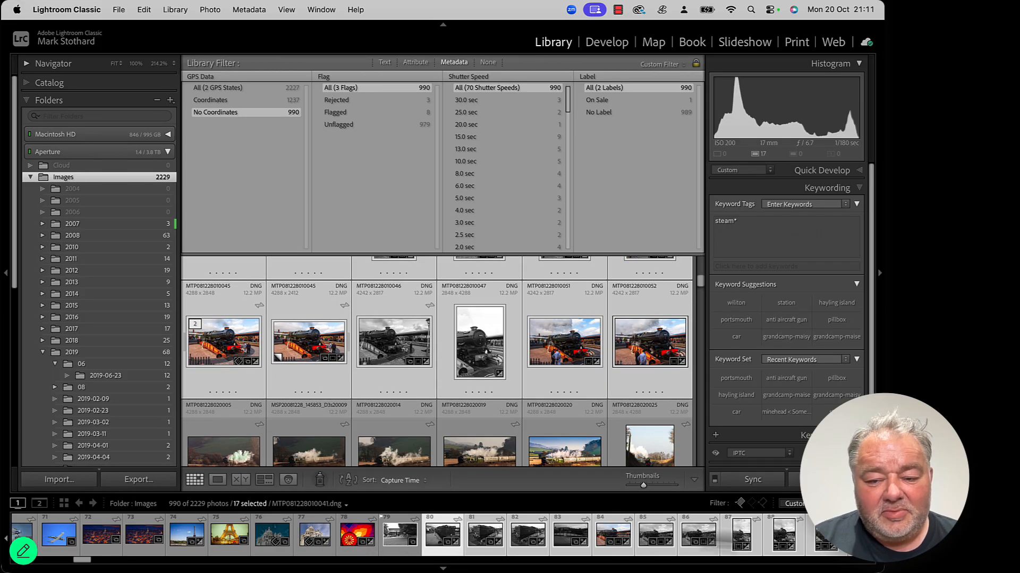
# Step: In the Map module, locate Minehead station and drag the selected train photos onto the turntable to geotag them
pyautogui.click(653, 45)
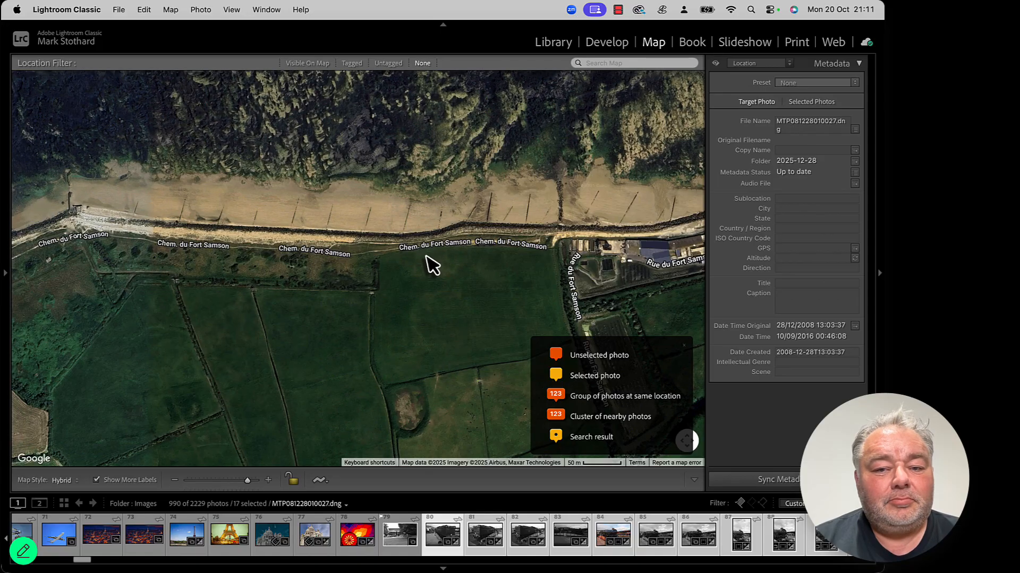
pyautogui.scroll(-5, 432, 264)
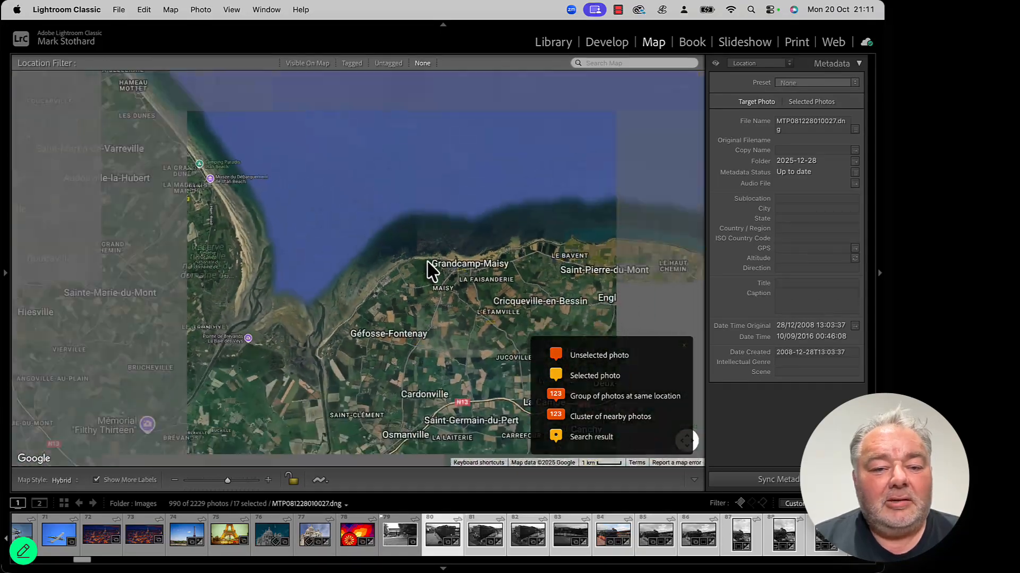
pyautogui.scroll(-5, 427, 260)
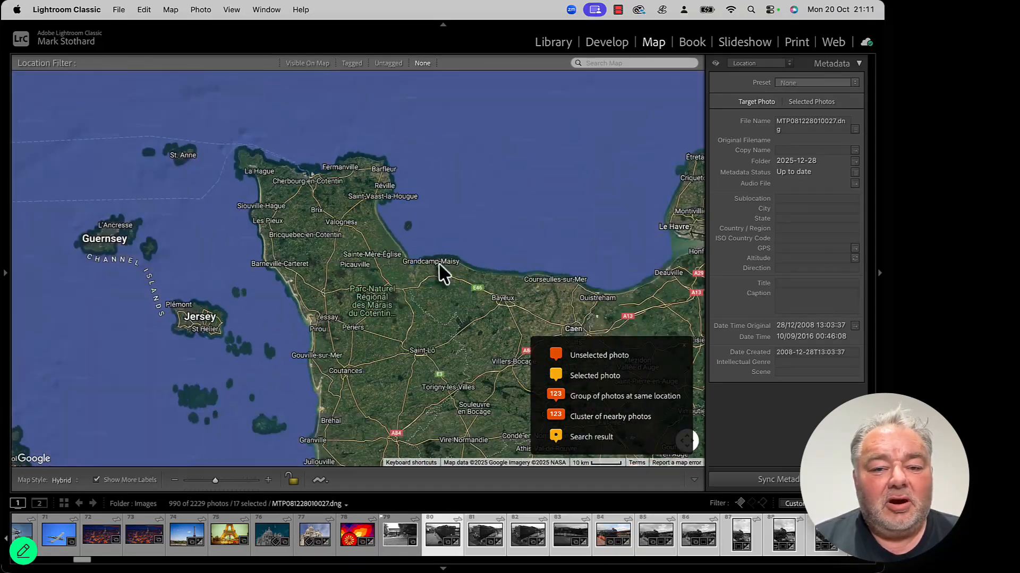
pyautogui.moveTo(355, 203); pyautogui.dragTo(478, 361)
pyautogui.moveTo(320, 218); pyautogui.dragTo(488, 371)
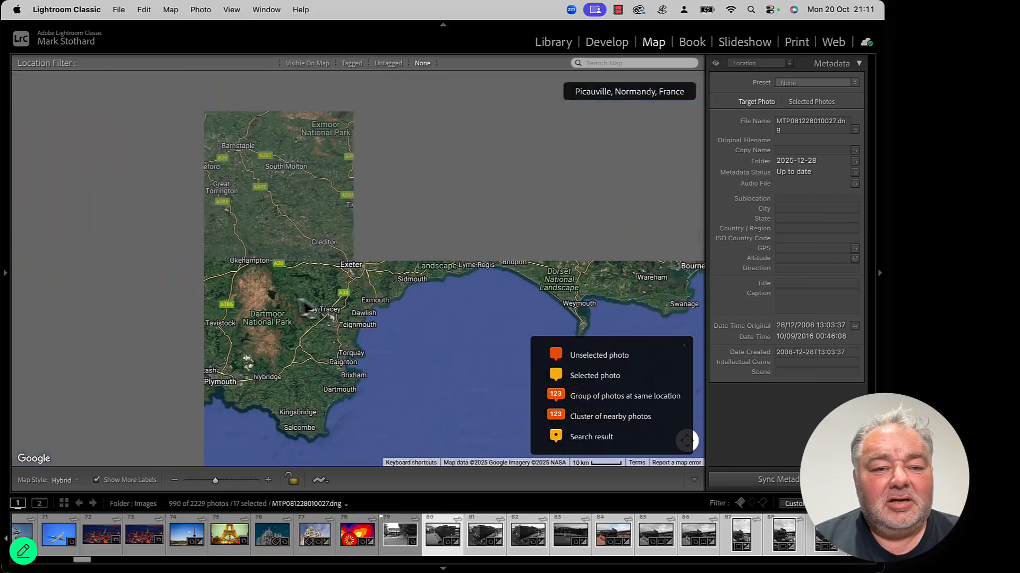
pyautogui.moveTo(308, 303); pyautogui.dragTo(284, 330)
pyautogui.scroll(5, 372, 324)
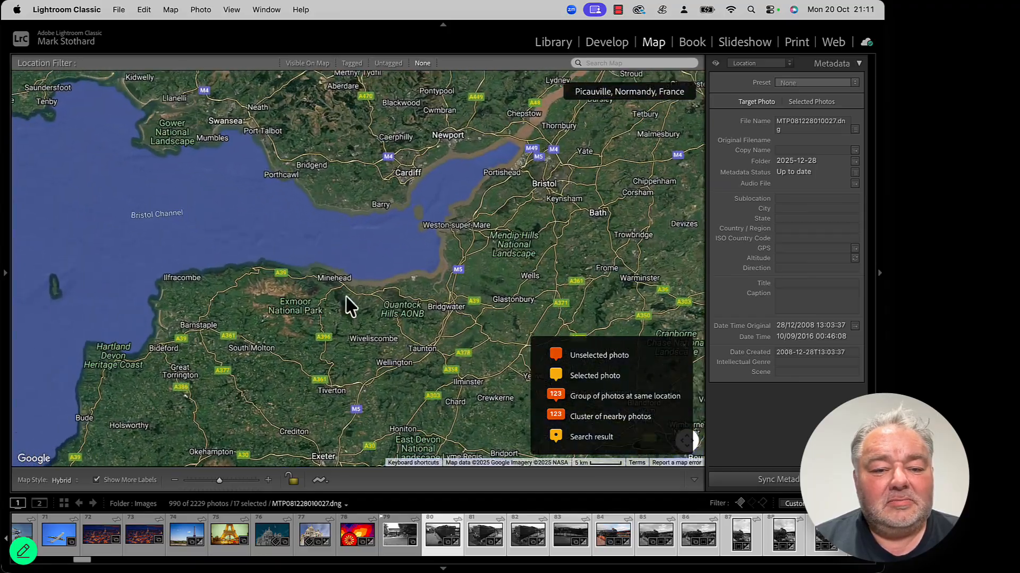
pyautogui.scroll(6, 284, 272)
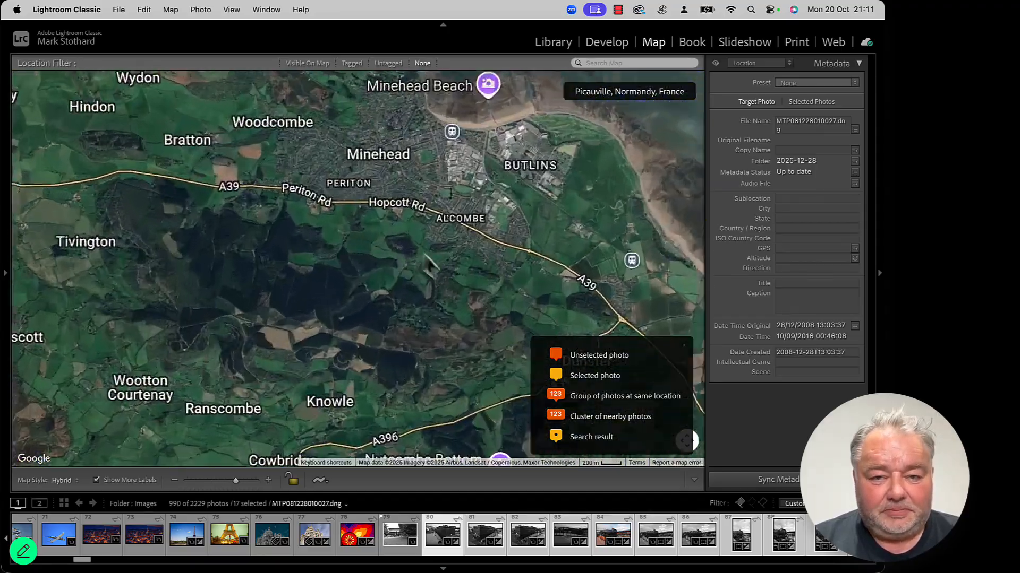
pyautogui.scroll(2, 451, 342)
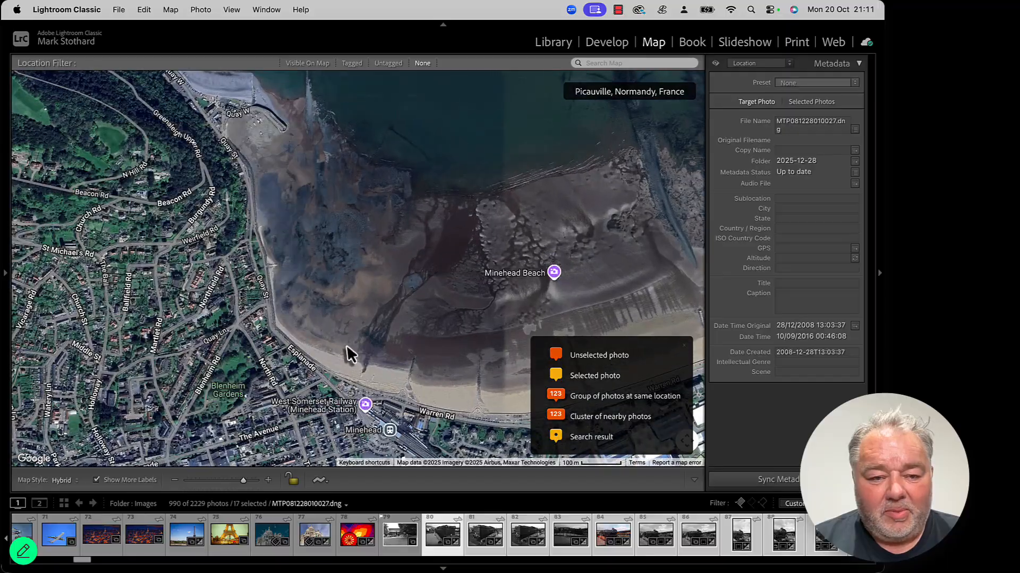
pyautogui.moveTo(346, 348); pyautogui.dragTo(417, 254)
pyautogui.moveTo(410, 341); pyautogui.dragTo(385, 310)
pyautogui.scroll(3, 385, 309)
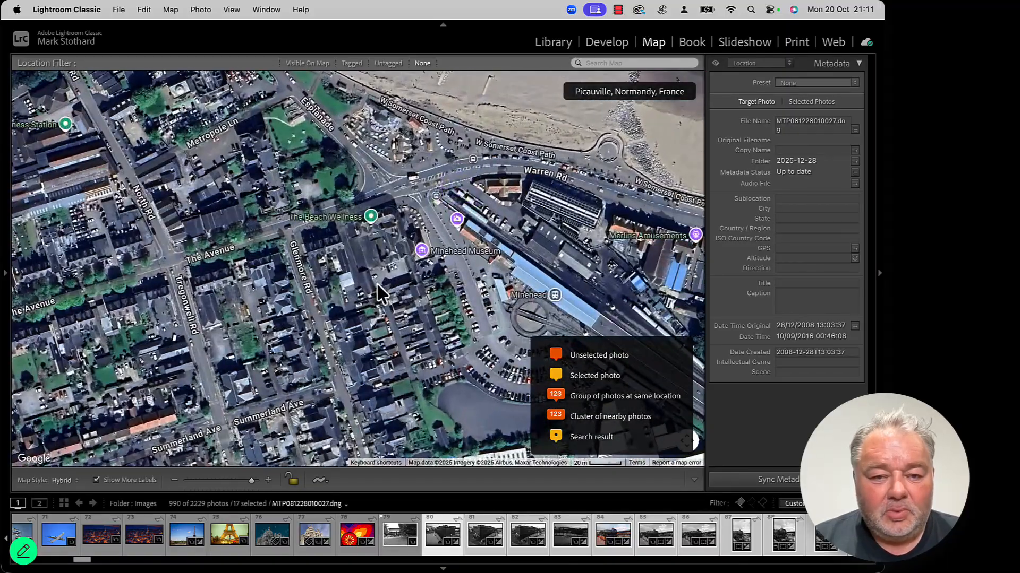
pyautogui.moveTo(493, 346); pyautogui.dragTo(401, 285)
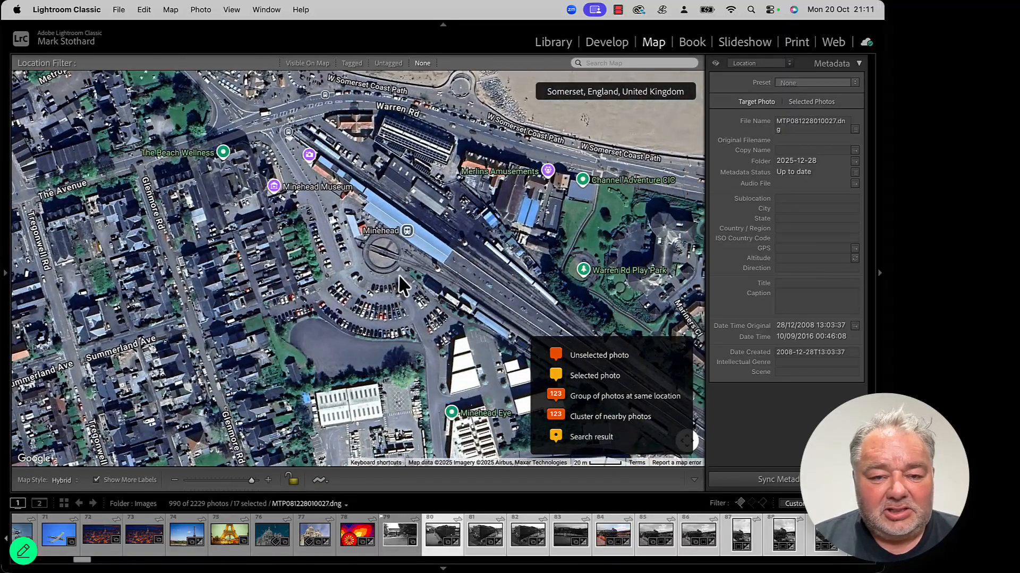
pyautogui.scroll(2, 399, 282)
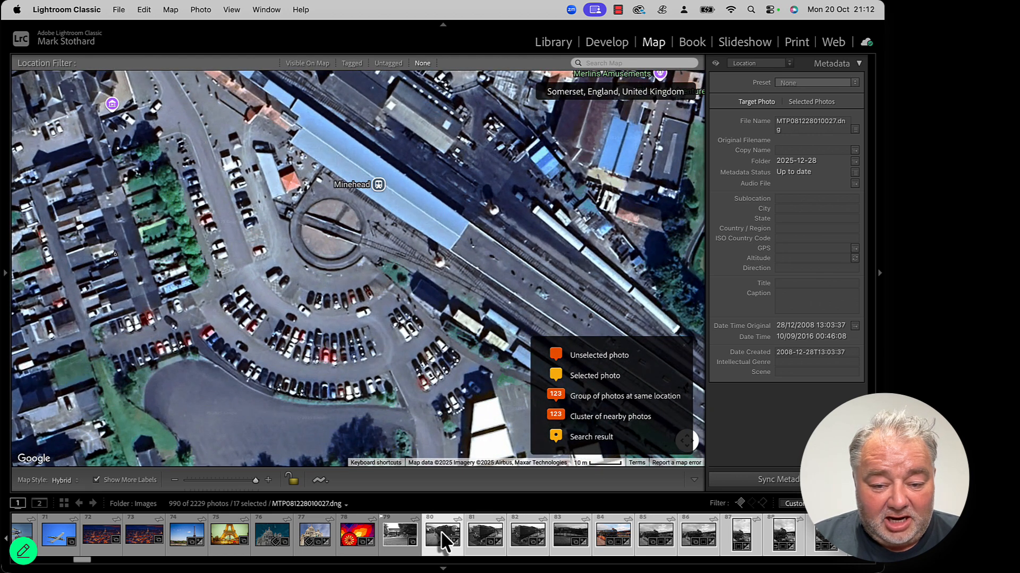
pyautogui.moveTo(441, 542); pyautogui.dragTo(367, 269)
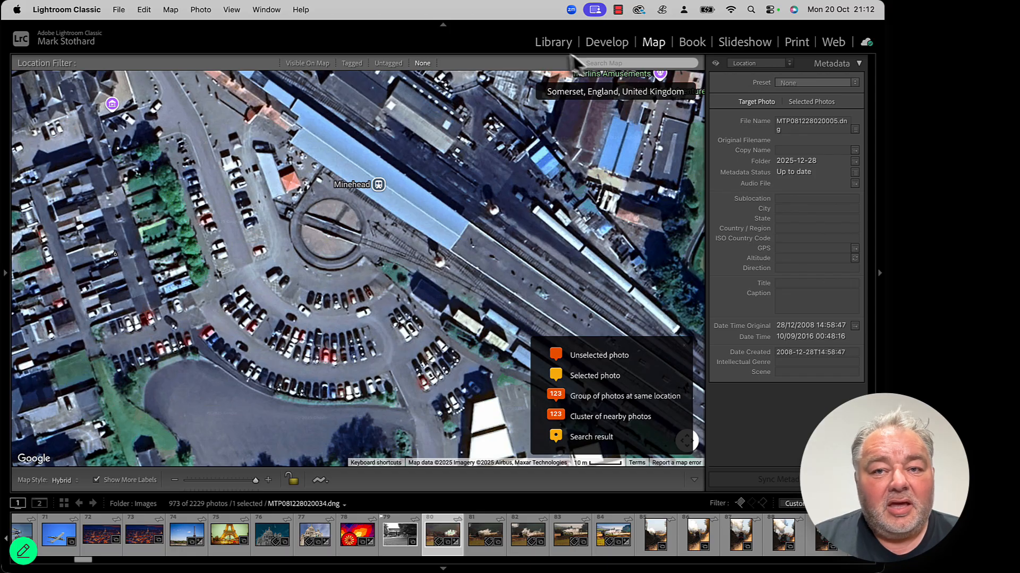
# Step: Filter the library to photos with coordinates, select a geotagged train photo and open the Map module
pyautogui.click(560, 45)
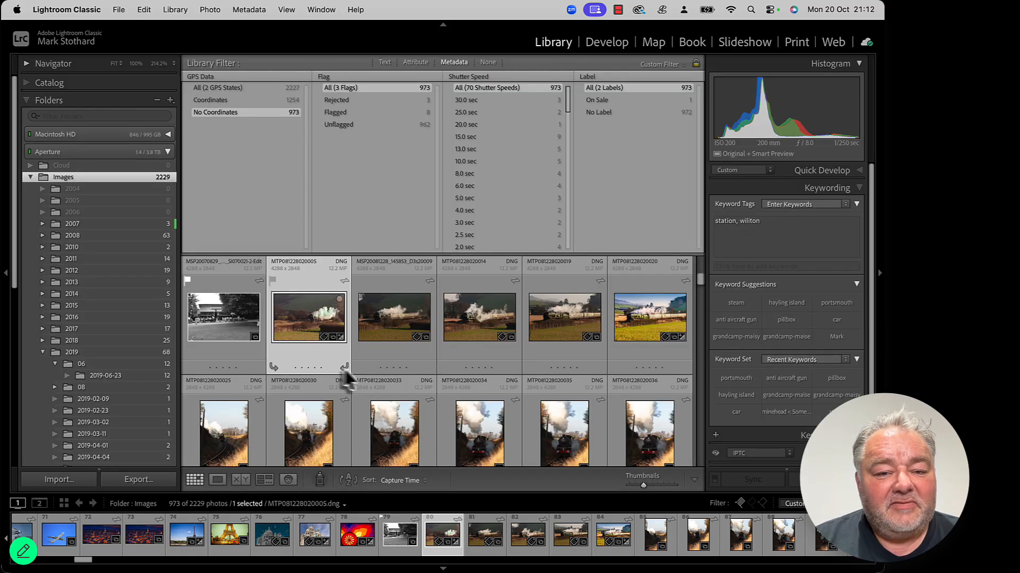
pyautogui.click(215, 101)
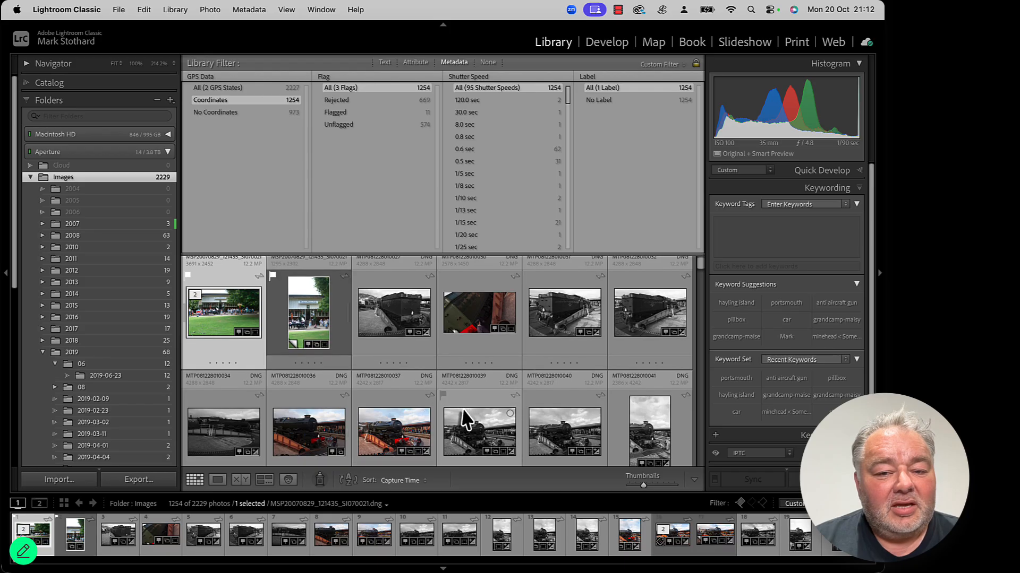
pyautogui.click(406, 325)
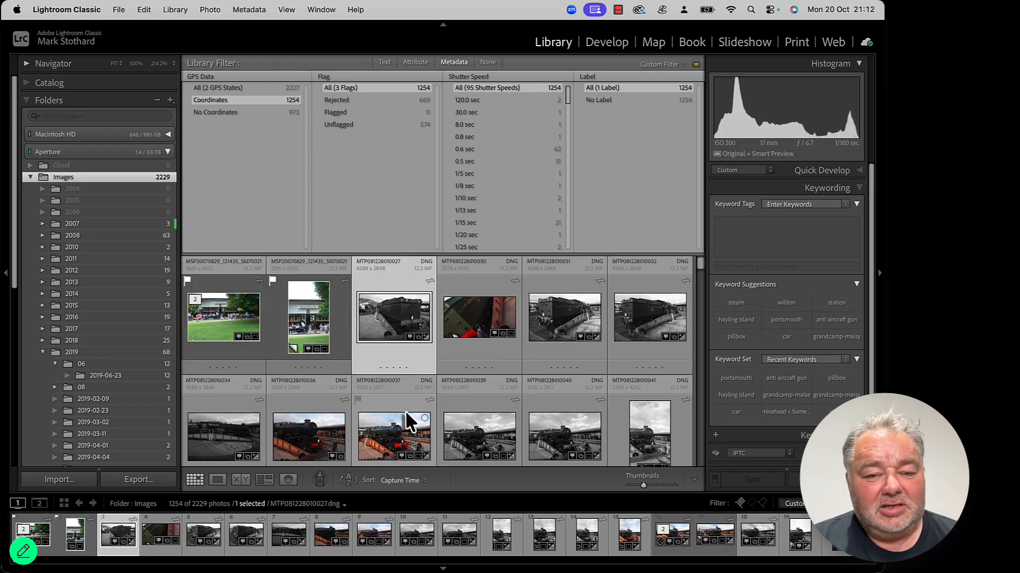
pyautogui.click(653, 42)
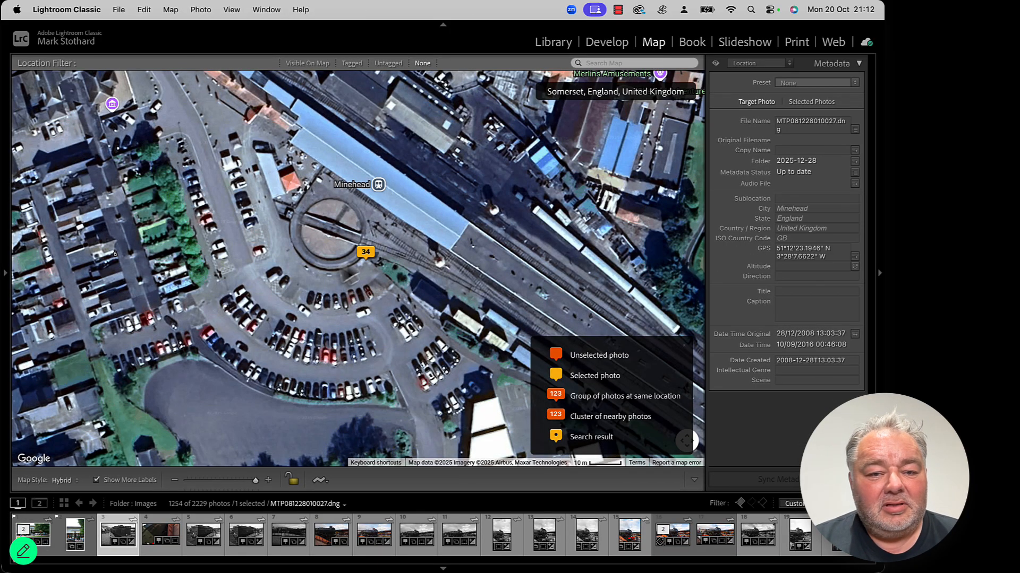
# Step: Browse through the photos in the Minehead station marker's preview and the filmstrip
pyautogui.moveTo(369, 260)
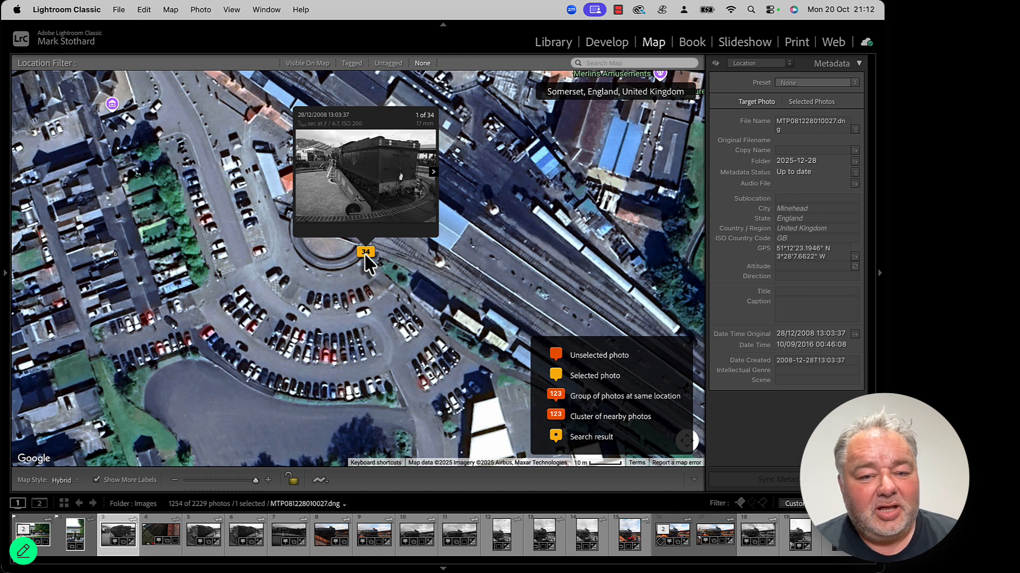
pyautogui.click(433, 174)
pyautogui.click(434, 175)
pyautogui.click(433, 174)
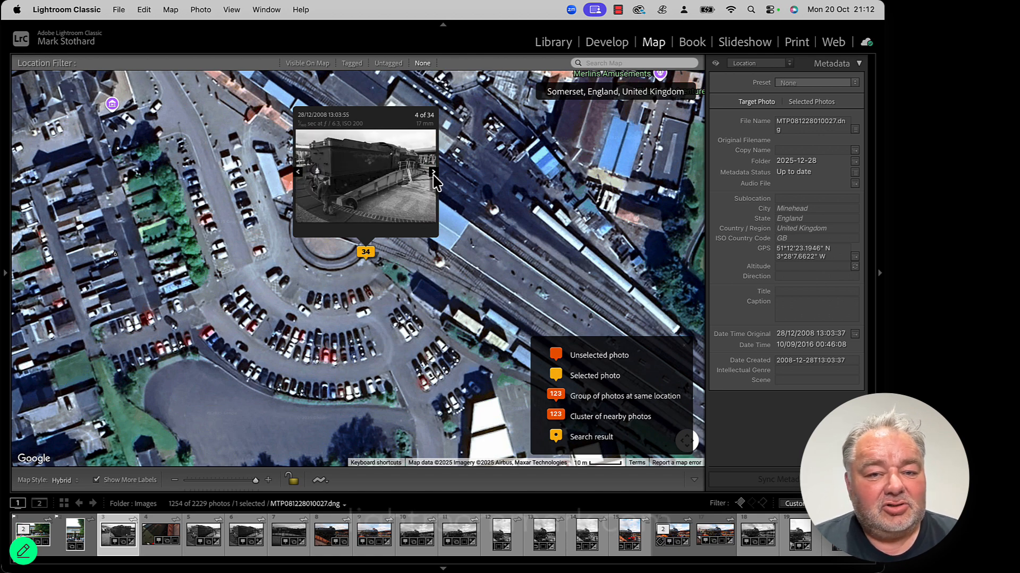
pyautogui.click(433, 174)
pyautogui.click(434, 174)
pyautogui.click(434, 174)
pyautogui.doubleClick(433, 175)
pyautogui.click(433, 174)
pyautogui.doubleClick(433, 174)
pyautogui.click(433, 174)
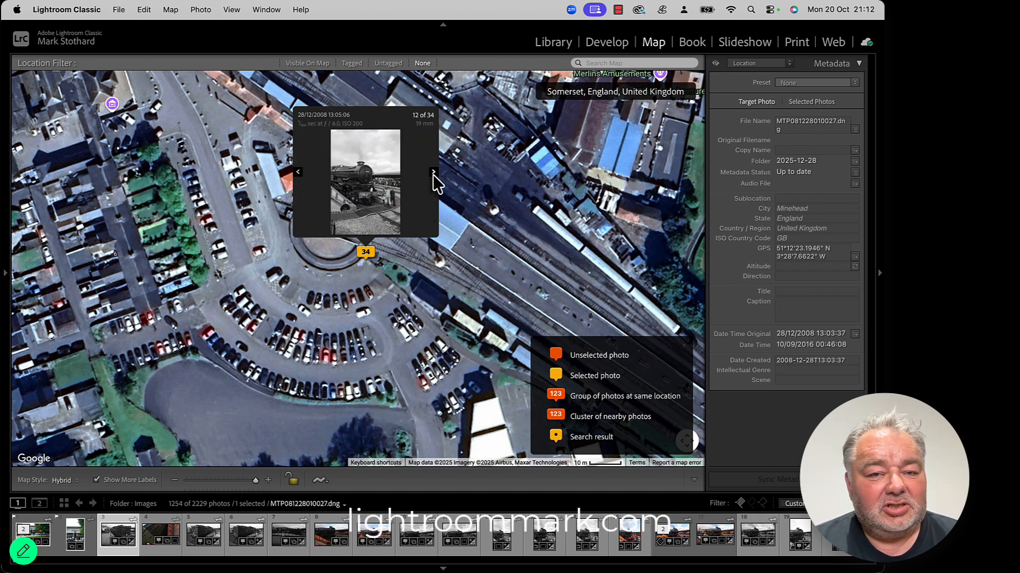
pyautogui.click(433, 174)
pyautogui.click(434, 174)
pyautogui.click(434, 174)
pyautogui.click(433, 175)
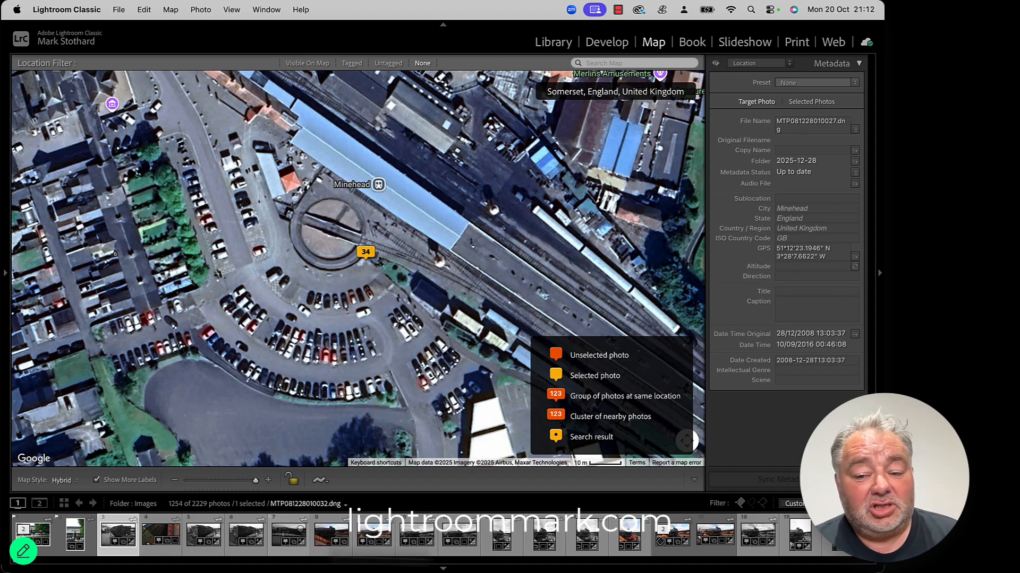
pyautogui.hscroll(5, 464, 528)
pyautogui.hscroll(15, 464, 534)
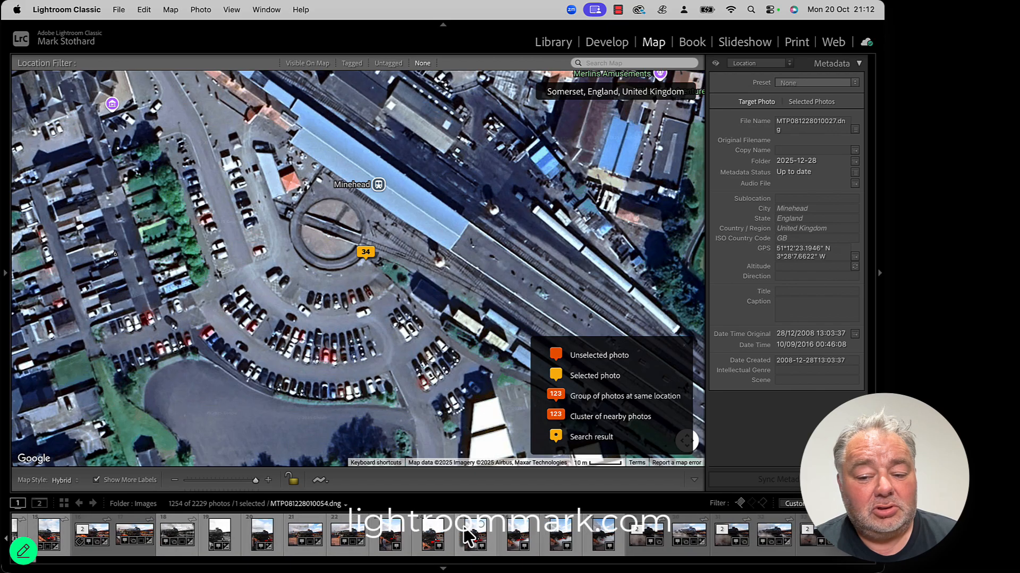
# Step: Return to the Library and filter to photos with no coordinates
pyautogui.click(553, 43)
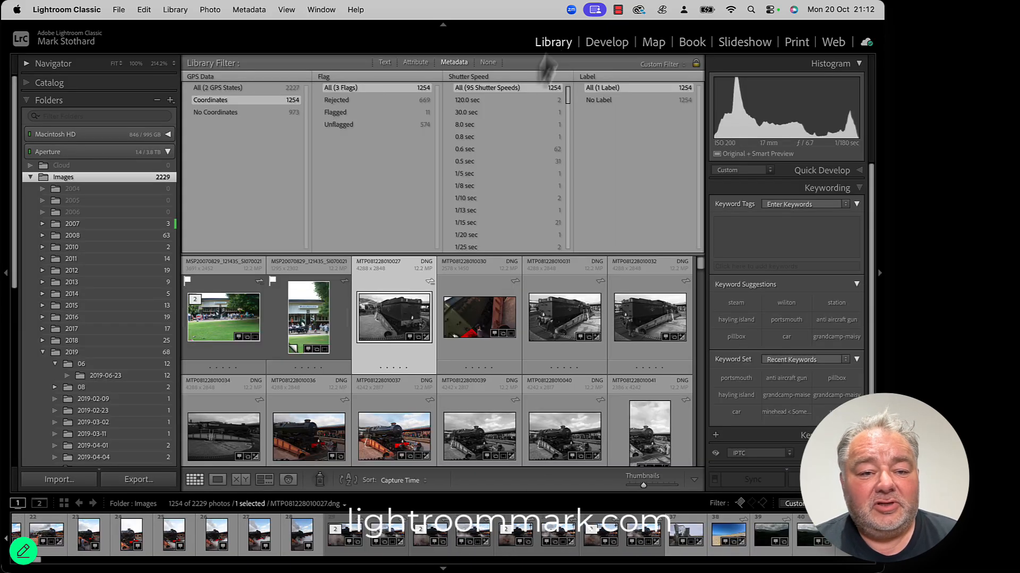
pyautogui.click(215, 113)
pyautogui.scroll(-15, 396, 387)
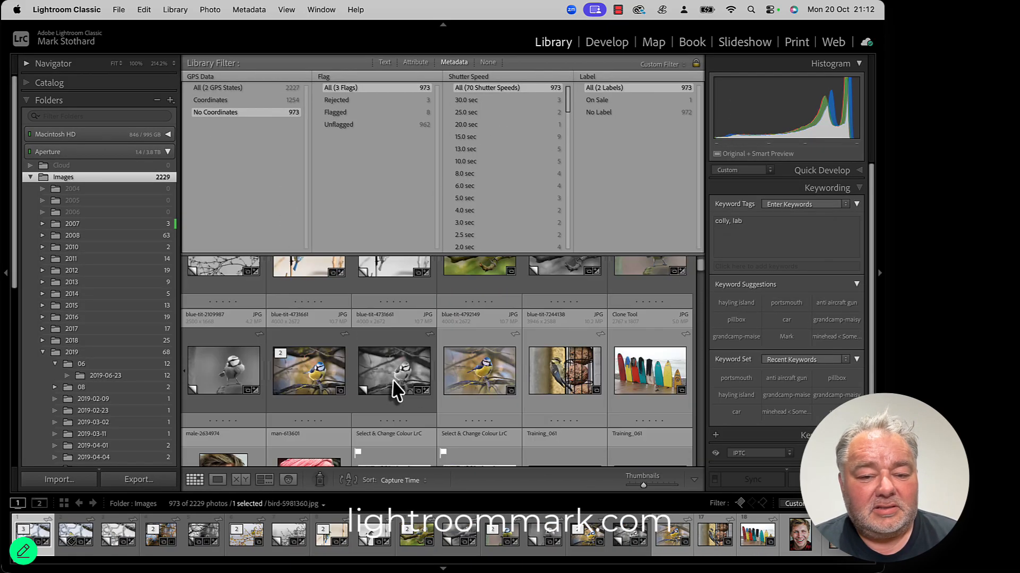
# Step: Select the five unlocated steam train photos from the grid and open the Map module
pyautogui.scroll(-15, 401, 393)
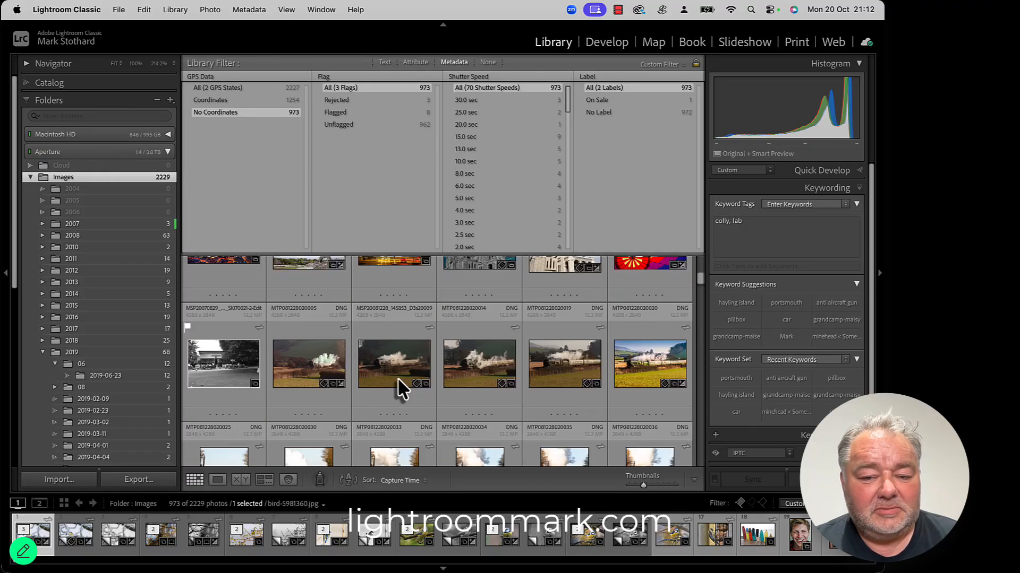
pyautogui.click(309, 362)
pyautogui.scroll(-1, 439, 382)
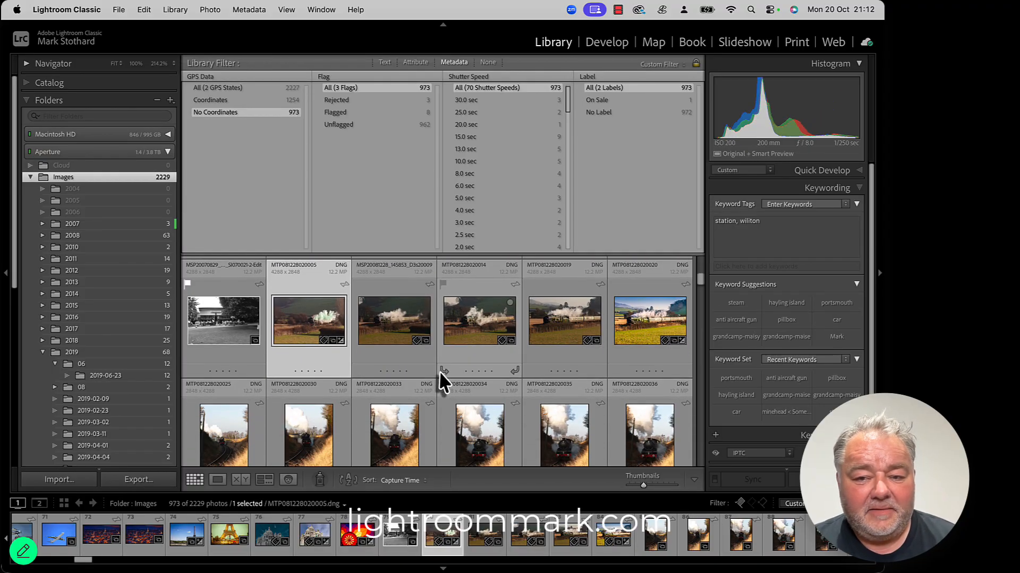
pyautogui.keyDown('shift'); pyautogui.click(666, 331); pyautogui.keyUp('shift')
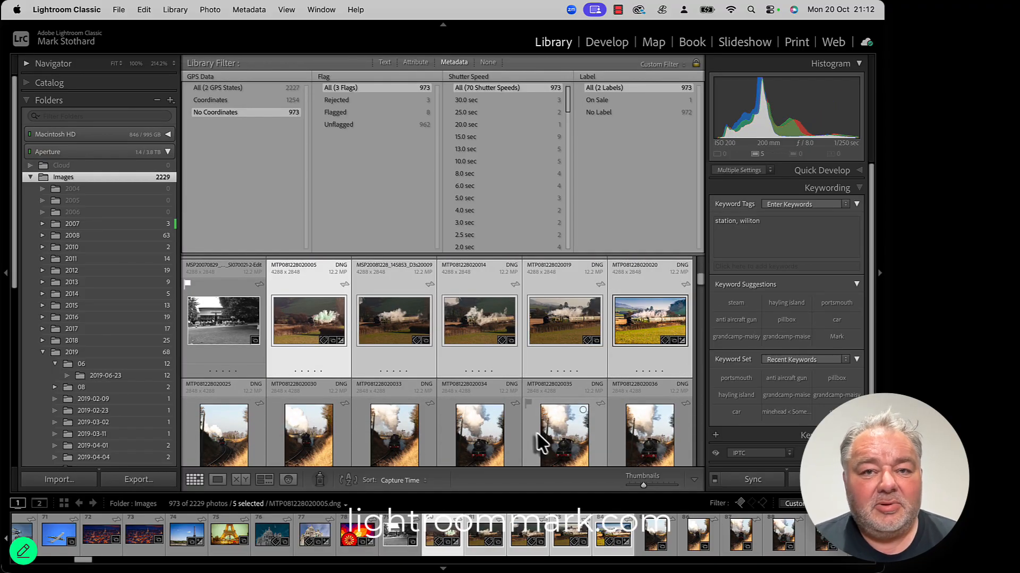
pyautogui.click(654, 44)
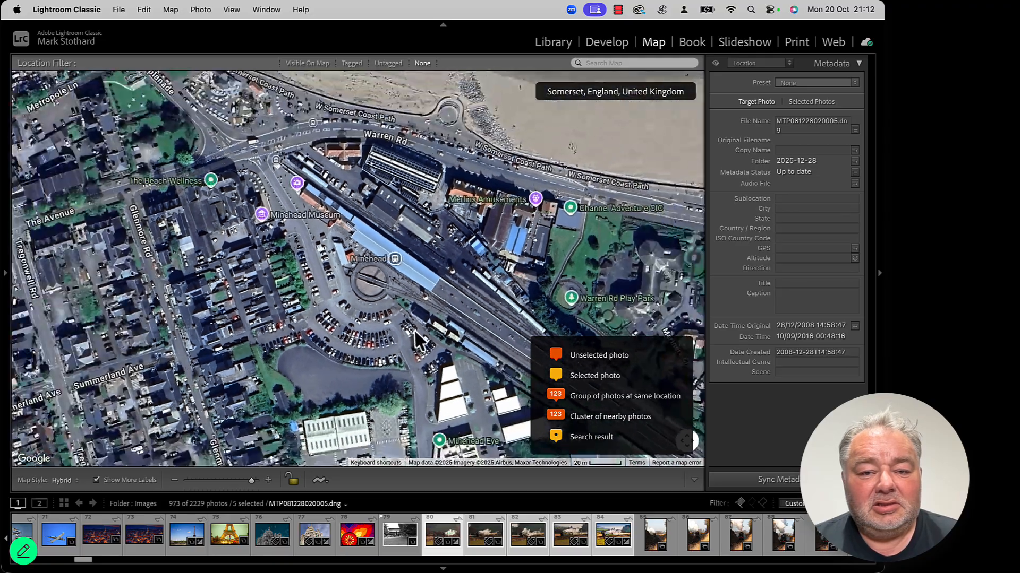
# Step: Navigate the map to Williton and drag the selected train photos onto the railway line beside the A39 bridge
pyautogui.scroll(-5, 416, 332)
pyautogui.moveTo(494, 340); pyautogui.dragTo(402, 269)
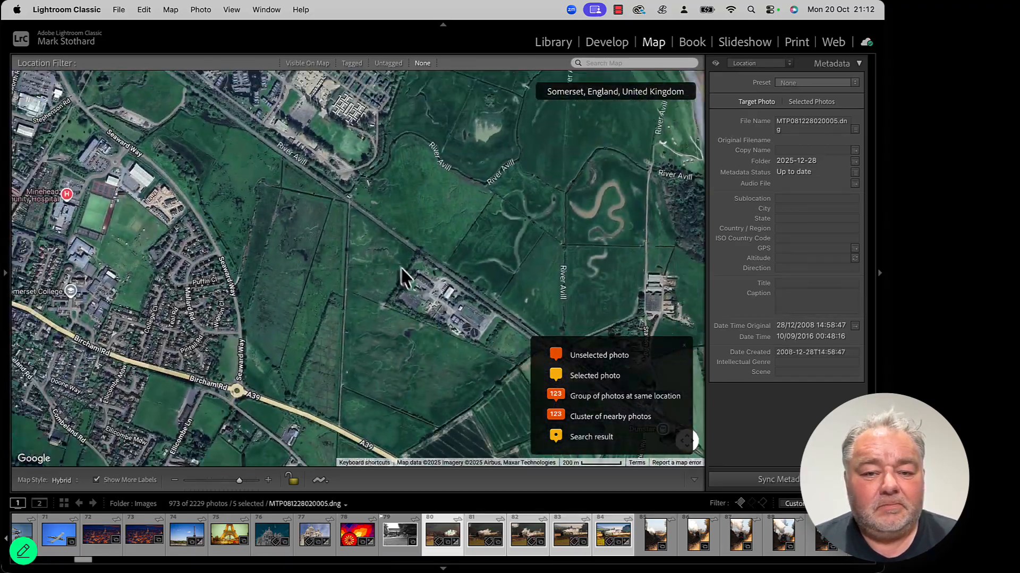
pyautogui.scroll(-5, 402, 274)
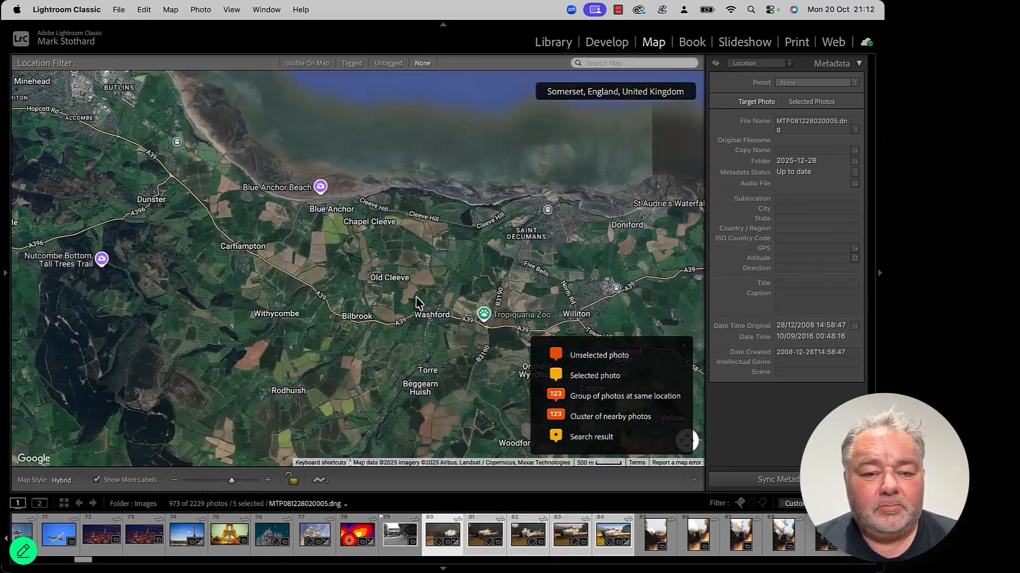
pyautogui.moveTo(408, 297); pyautogui.dragTo(264, 255)
pyautogui.scroll(3, 440, 271)
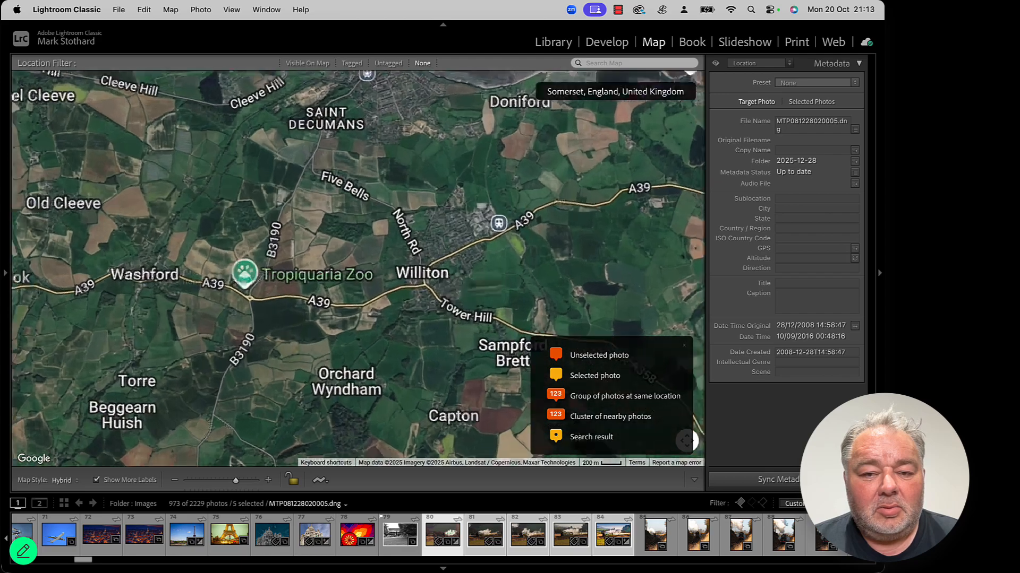
pyautogui.moveTo(520, 256); pyautogui.dragTo(394, 286)
pyautogui.scroll(3, 394, 280)
pyautogui.scroll(3, 272, 299)
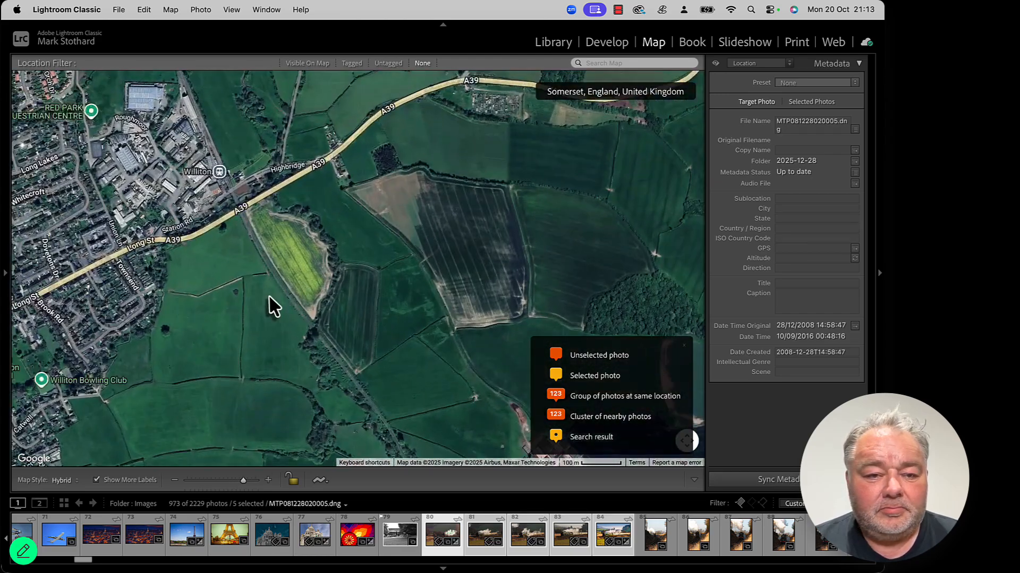
pyautogui.scroll(3, 274, 307)
pyautogui.scroll(3, 452, 351)
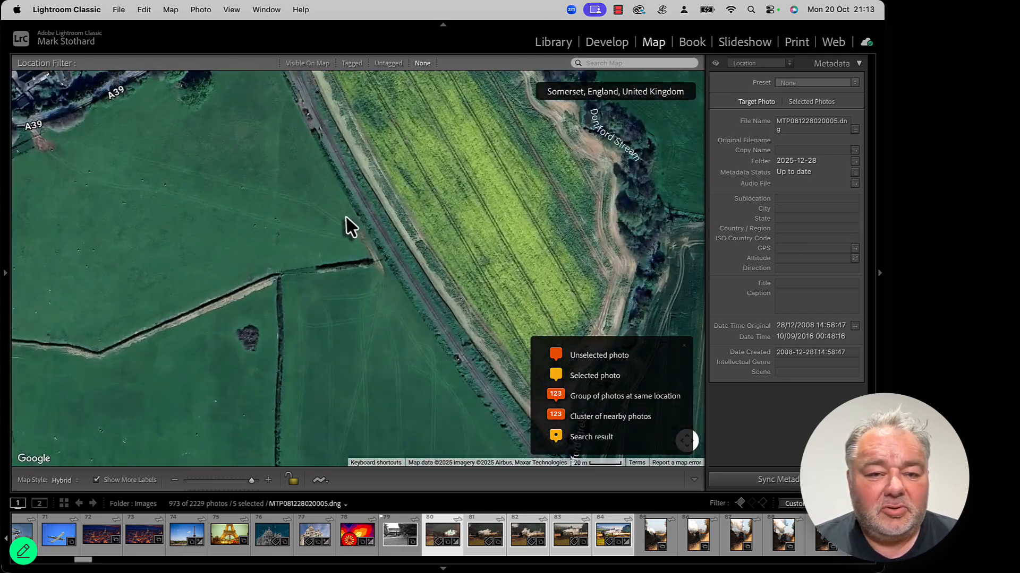
pyautogui.scroll(-2, 350, 231)
pyautogui.scroll(2, 272, 147)
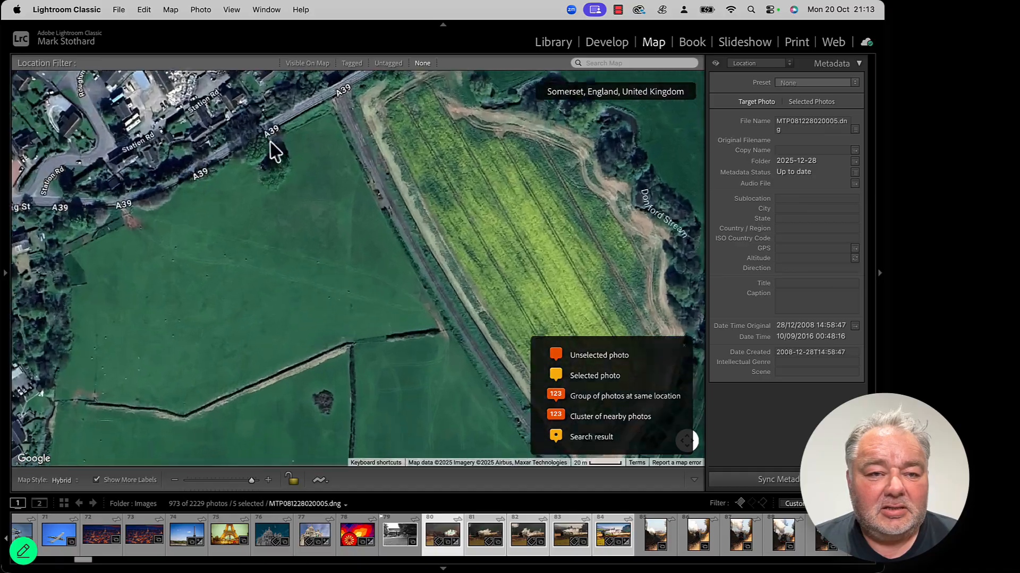
pyautogui.scroll(3, 287, 207)
pyautogui.moveTo(300, 219); pyautogui.dragTo(306, 221)
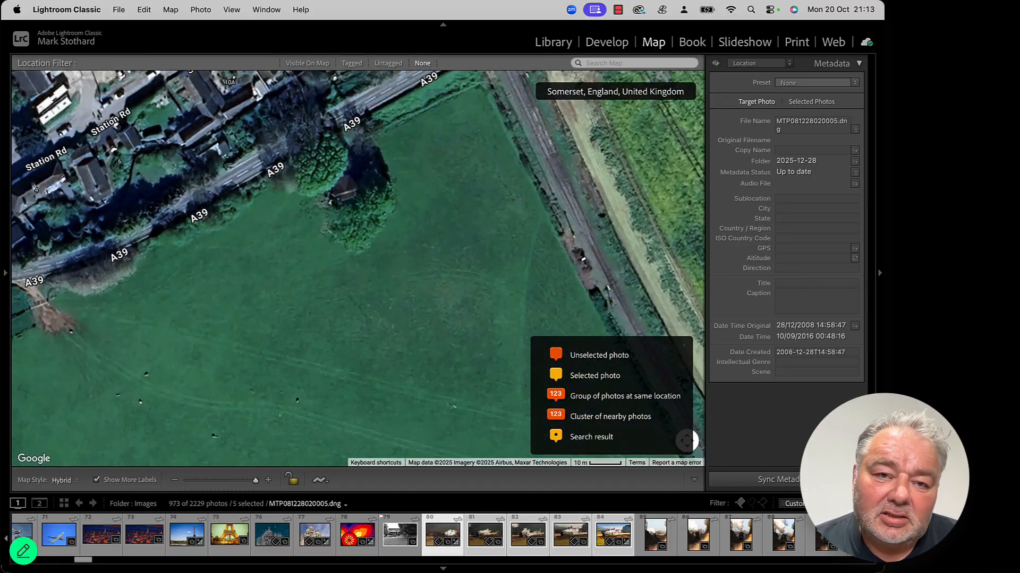
pyautogui.moveTo(361, 152); pyautogui.dragTo(355, 271)
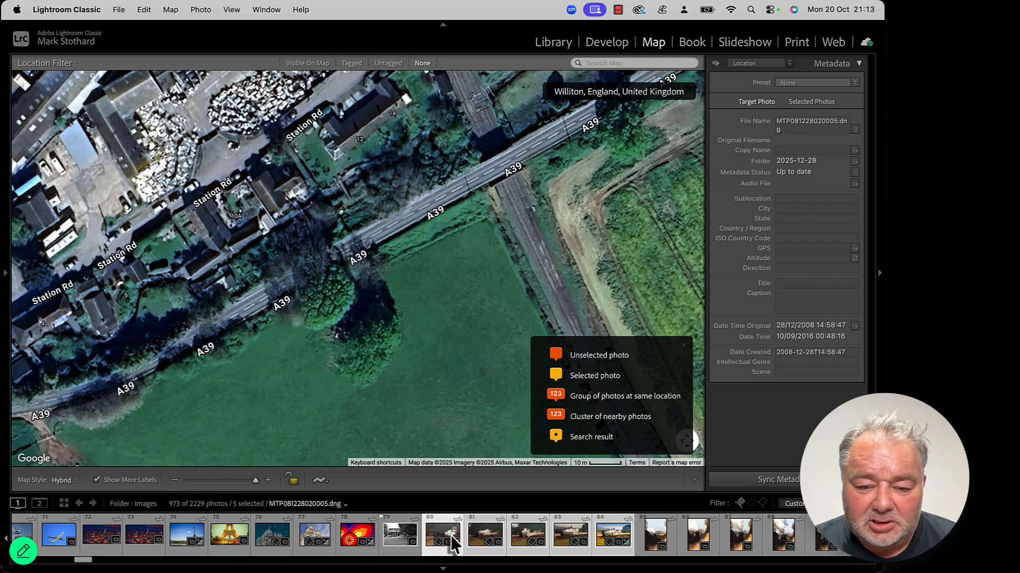
pyautogui.moveTo(452, 542); pyautogui.dragTo(372, 273)
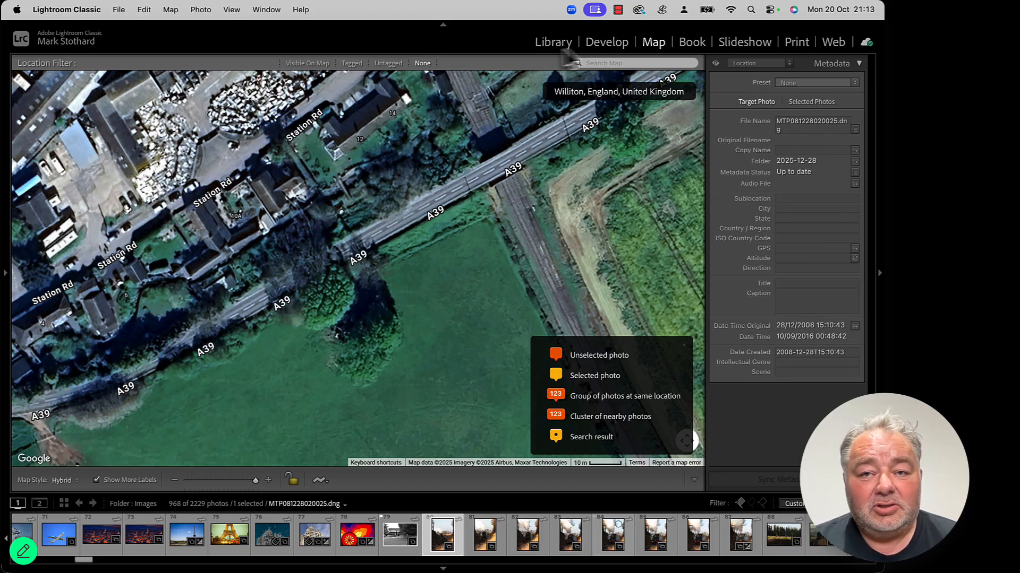
# Step: Back in the Library, select the next eight train photos without coordinates and open the Map module
pyautogui.click(555, 42)
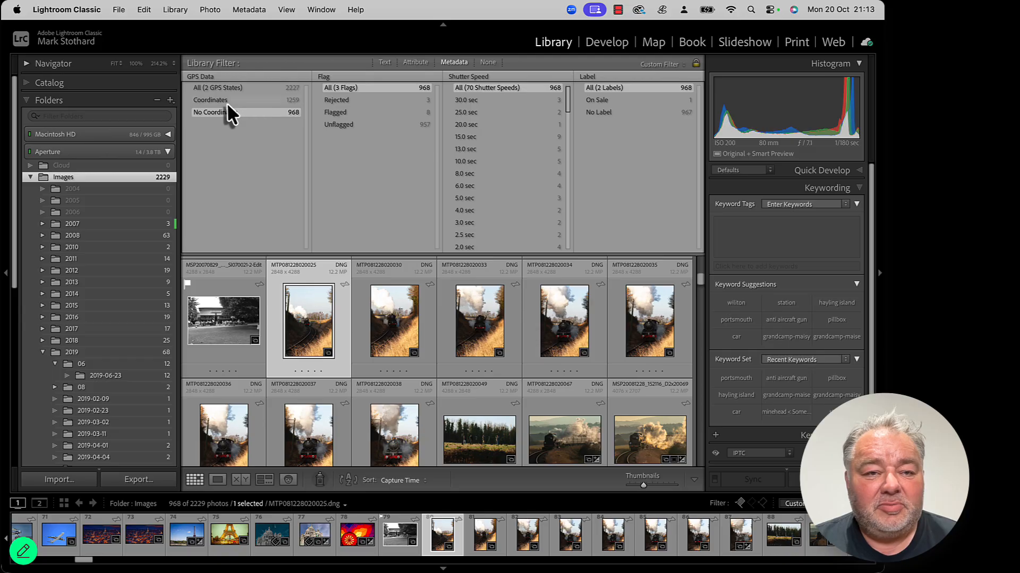
pyautogui.scroll(-1, 400, 362)
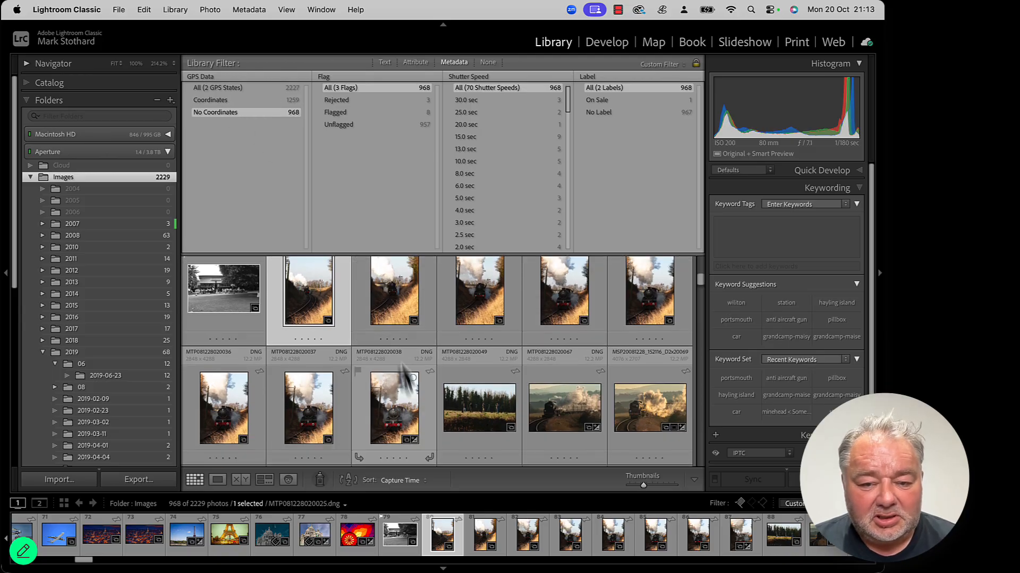
pyautogui.keyDown('shift'); pyautogui.click(396, 414); pyautogui.keyUp('shift')
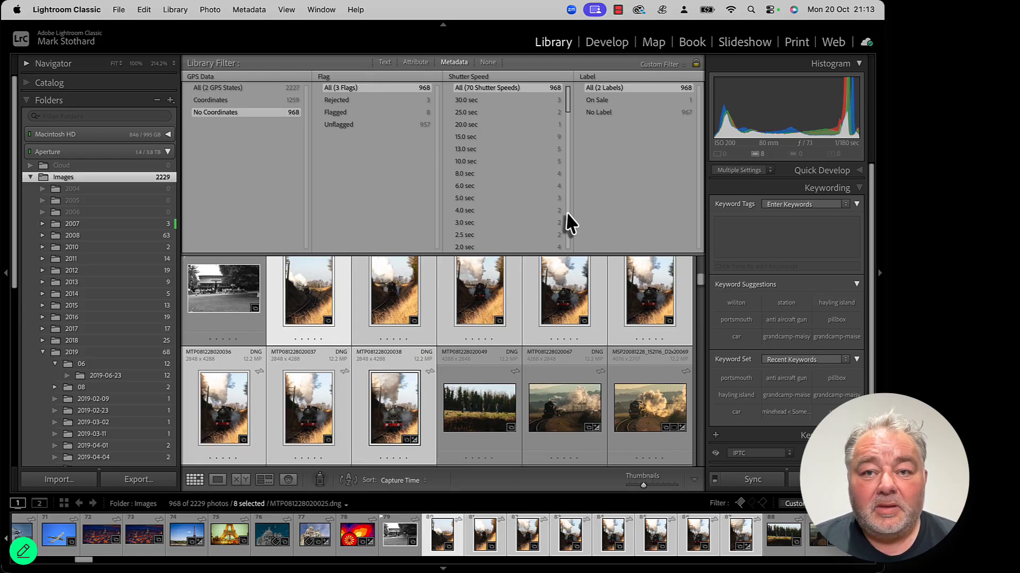
pyautogui.click(655, 47)
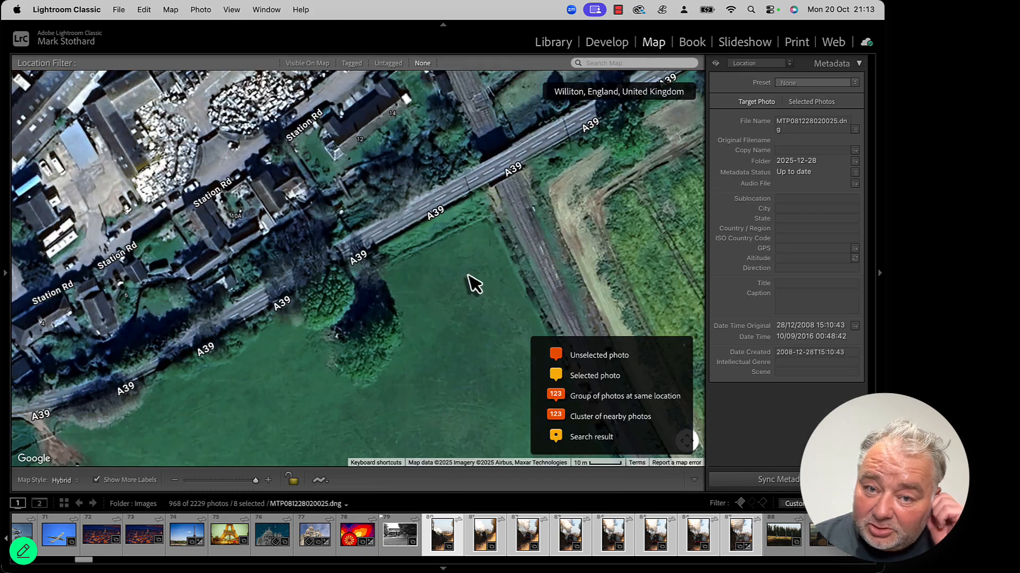
# Step: Navigate to Doniford Beach, drag the eight selected photos onto the railway by Doniford Road, and return to the Library
pyautogui.scroll(-5, 467, 284)
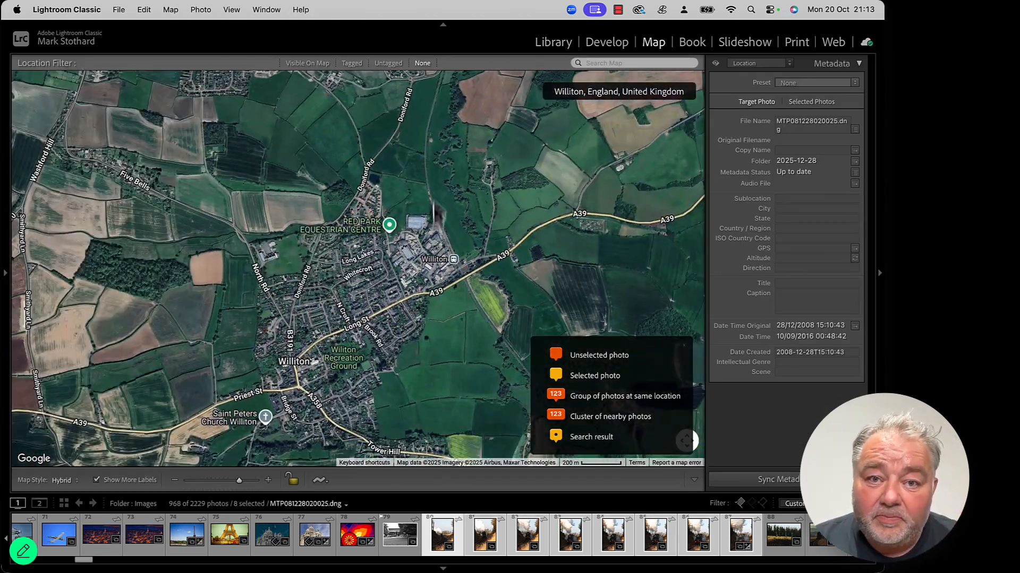
pyautogui.scroll(10, 439, 321)
pyautogui.scroll(5, 437, 329)
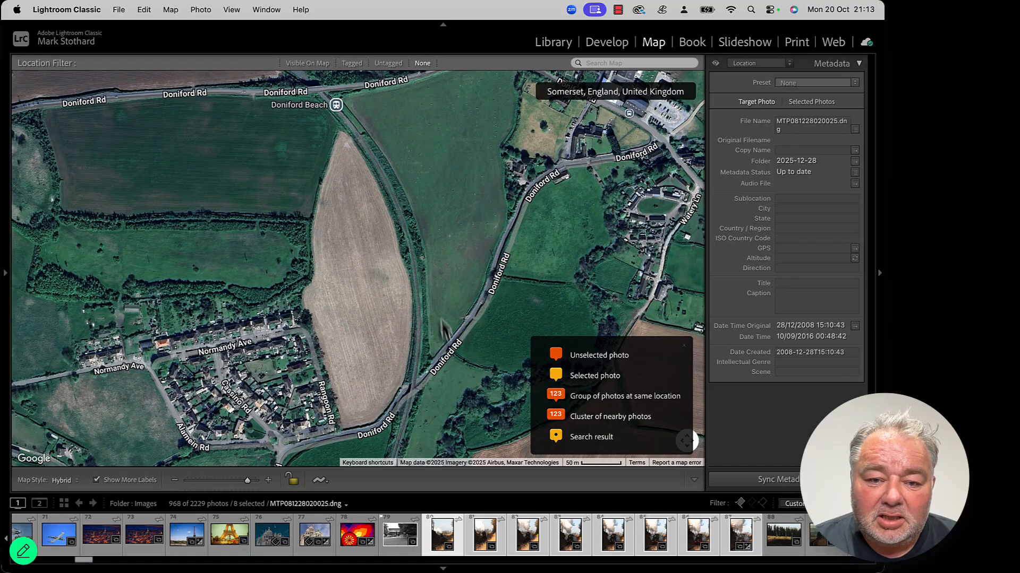
pyautogui.scroll(4, 445, 330)
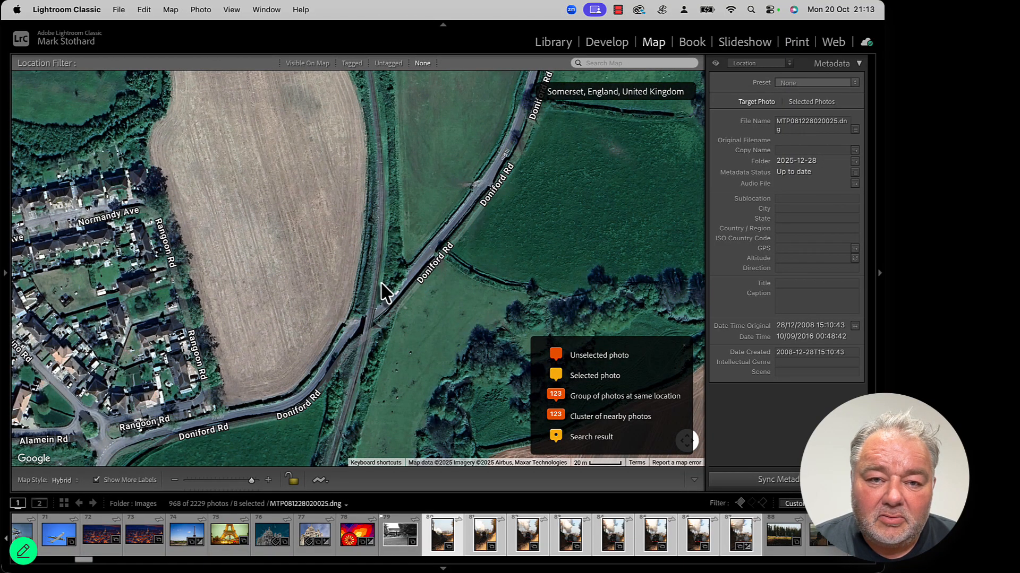
pyautogui.scroll(5, 382, 291)
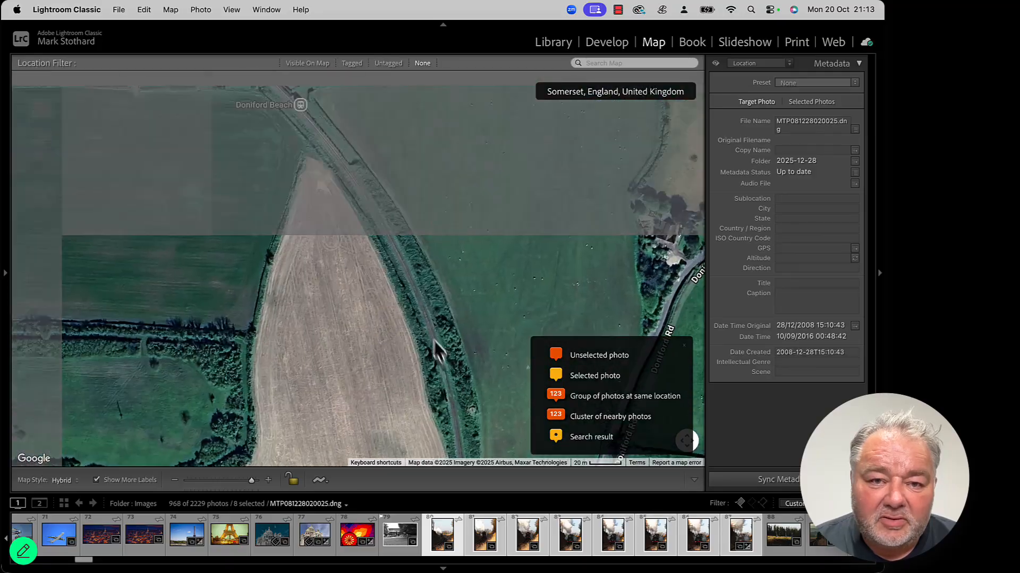
pyautogui.scroll(8, 417, 319)
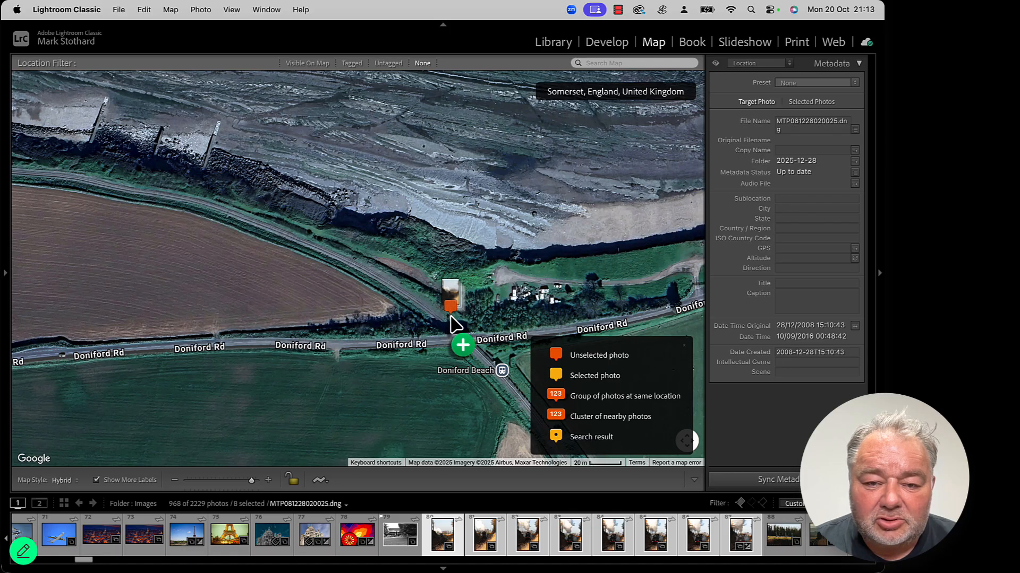
pyautogui.moveTo(452, 318); pyautogui.dragTo(452, 319)
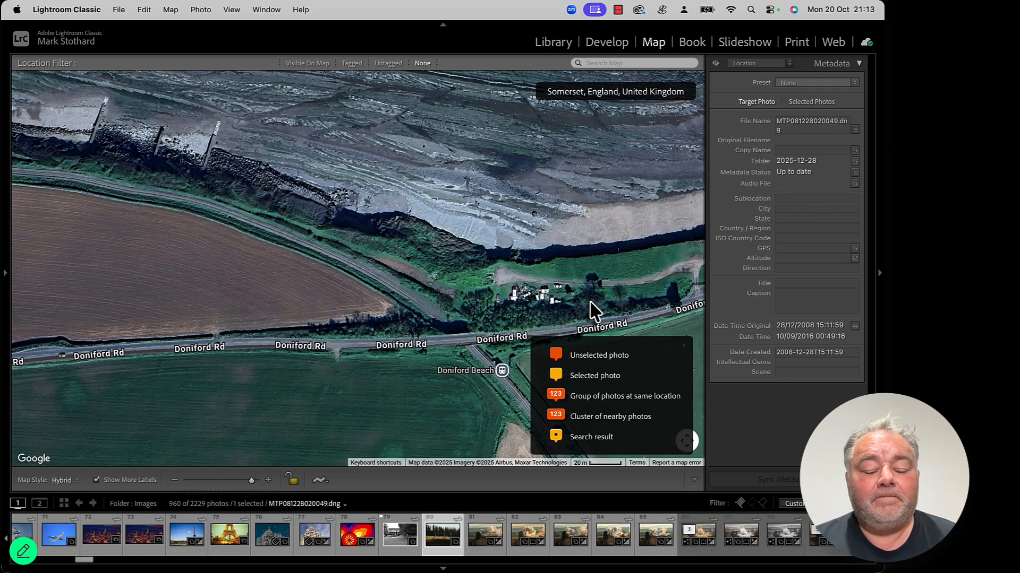
pyautogui.click(555, 42)
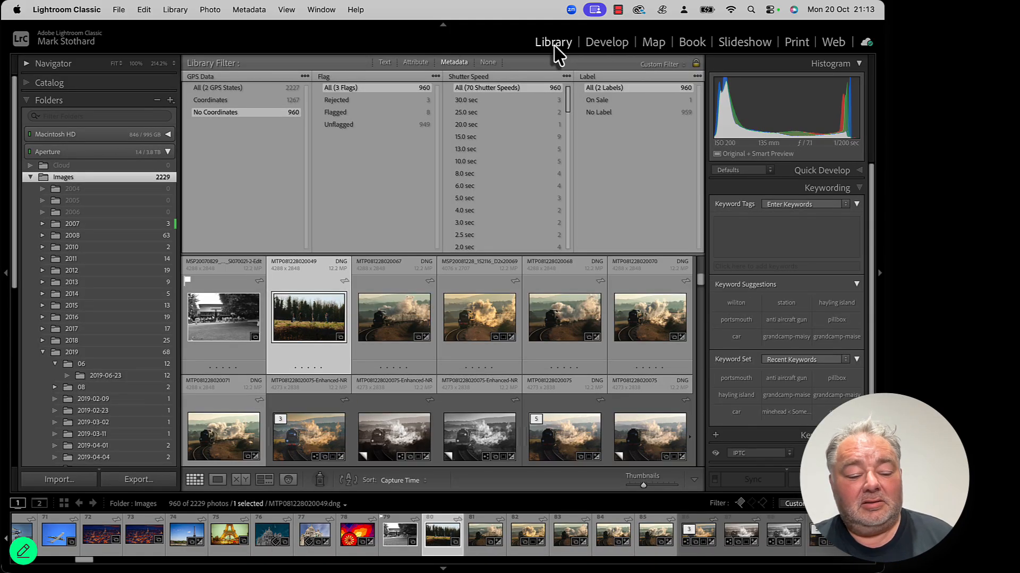